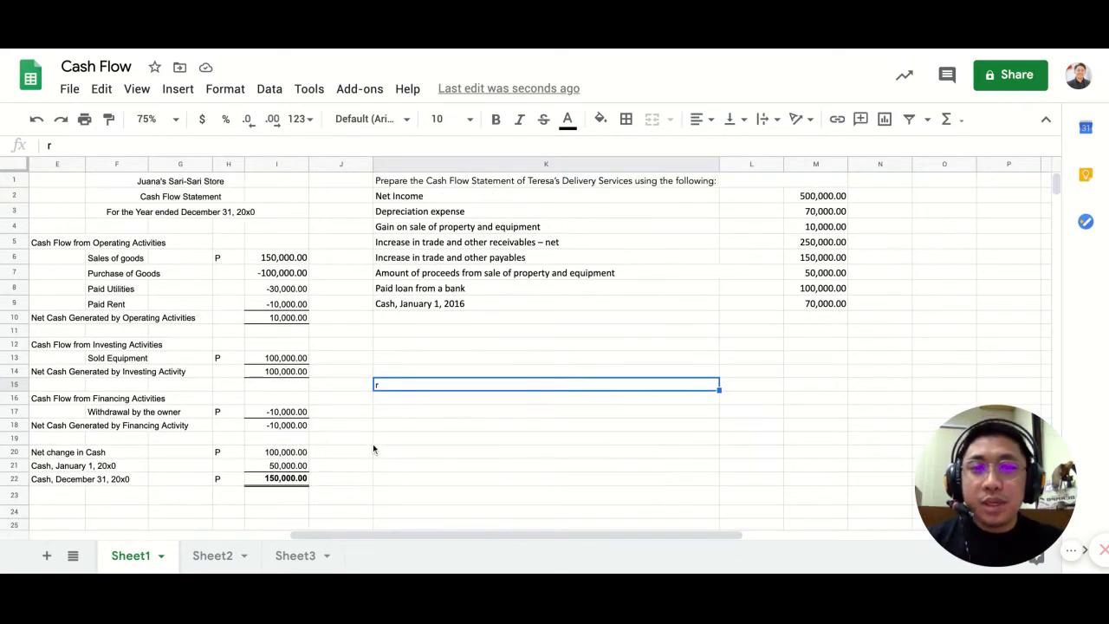
Step: Look over Juana's transactions and finished cash flow statement, and the list of given items for Teresa's Delivery Services
scroll(372, 448, left, 7)
scroll(372, 448, down, 1)
scroll(373, 346, up, 1)
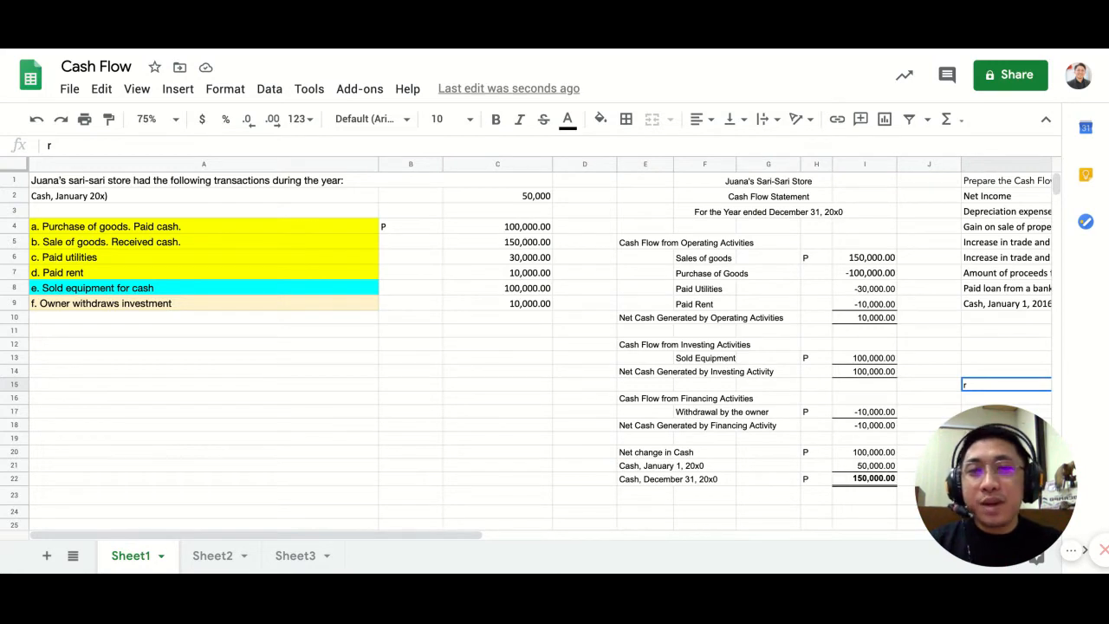
scroll(542, 347, right, 6)
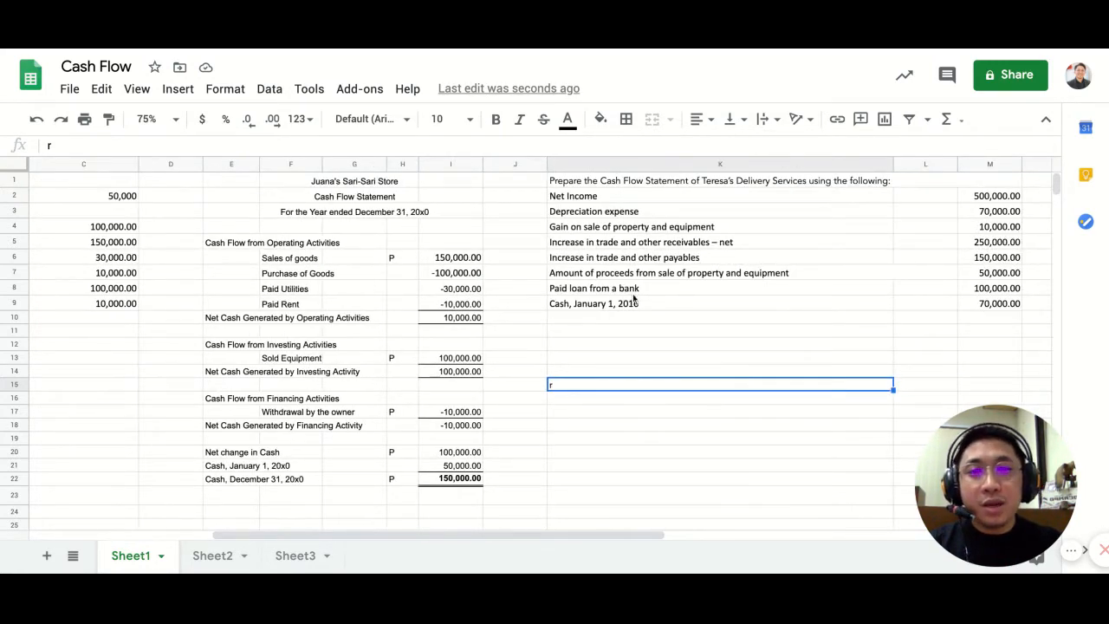
scroll(632, 299, right, 2)
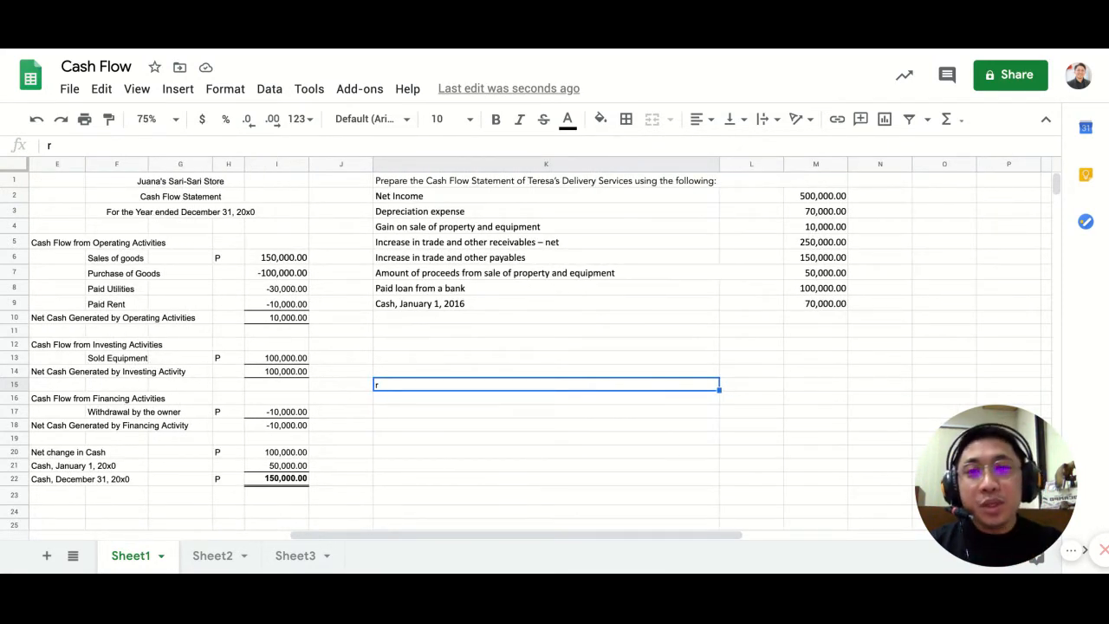
scroll(617, 321, right, 1)
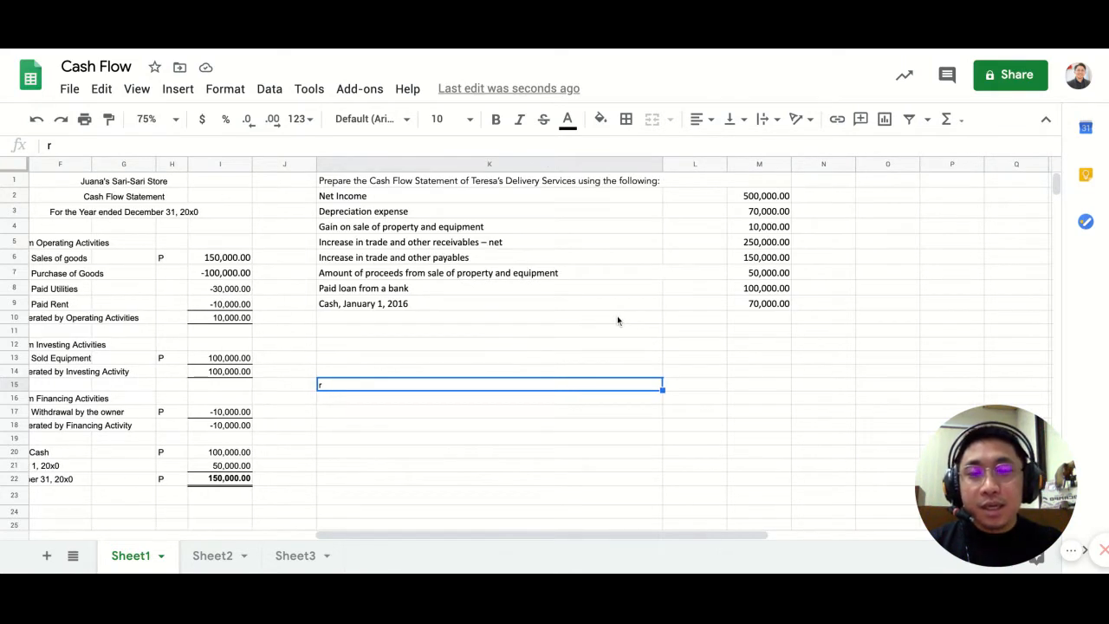
scroll(616, 320, right, 1)
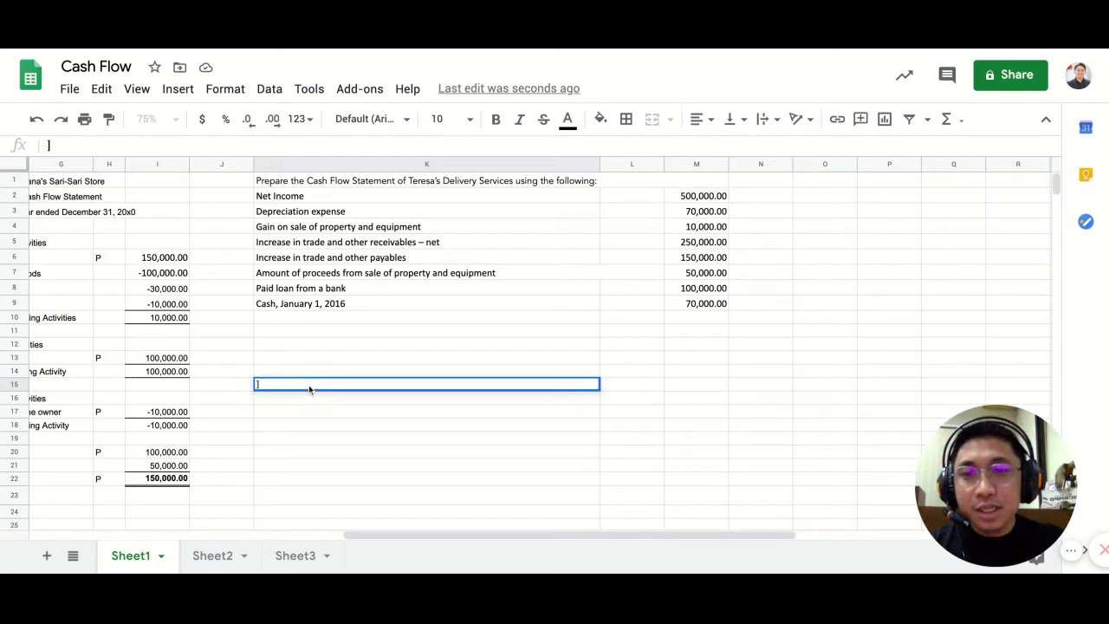
Step: Clear the stray character from cell K15 and review the trade receivables and trade payables rows with their amounts
key(Escape)
click(442, 243)
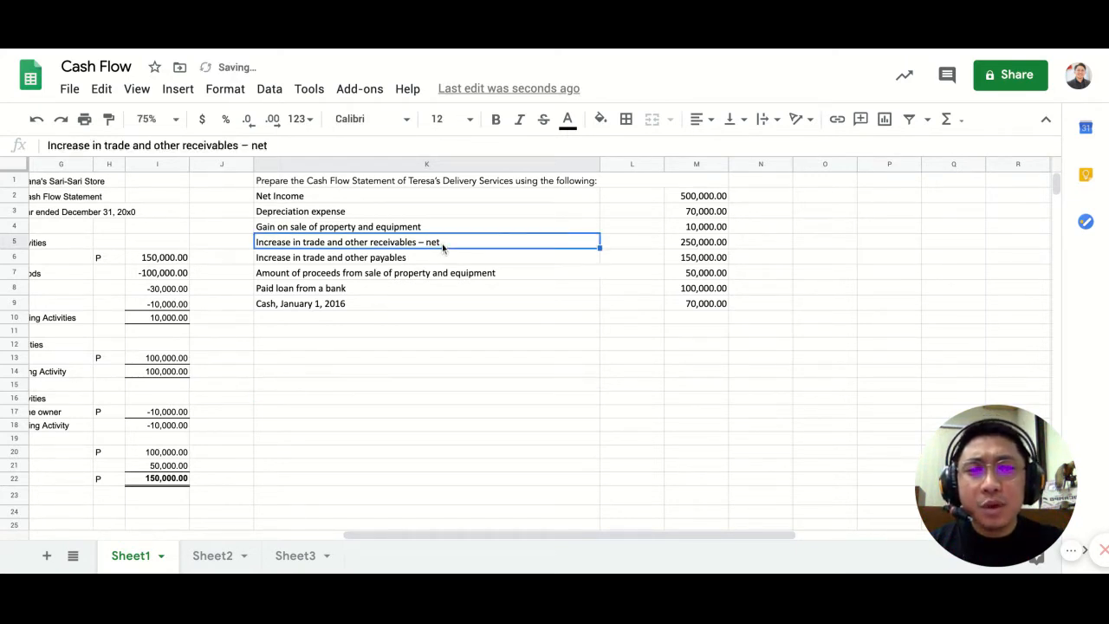
key(Right)
key(Right)
key(Down)
key(Left)
key(Left)
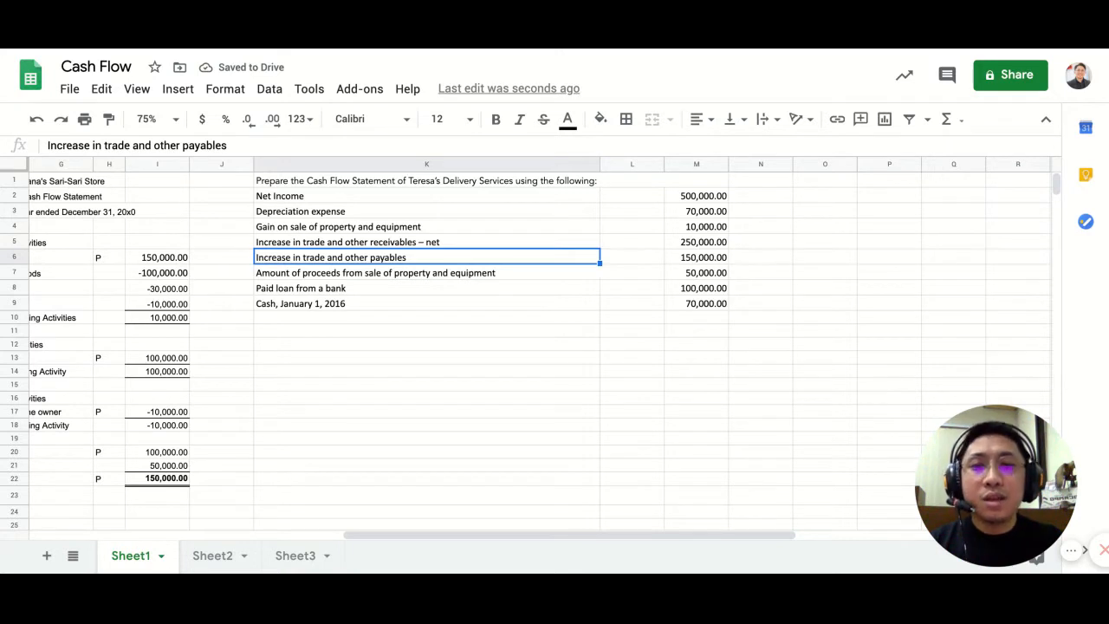
key(Right)
key(Right)
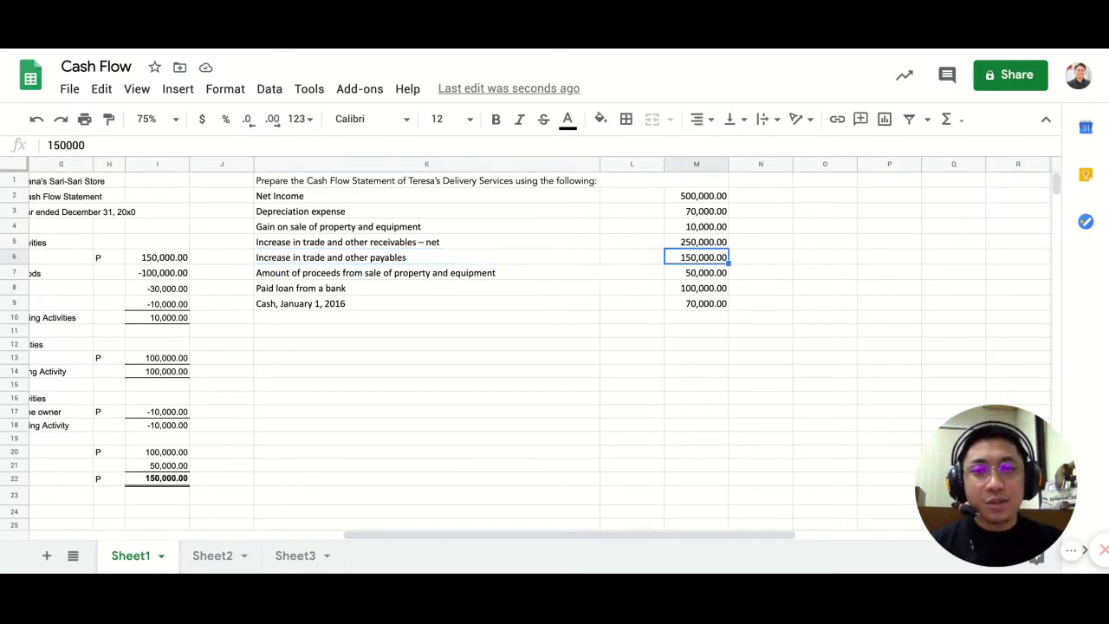
Step: Review the equipment sale proceeds, bank loan payment and January 1 cash rows together with their amounts
key(Left)
key(Down)
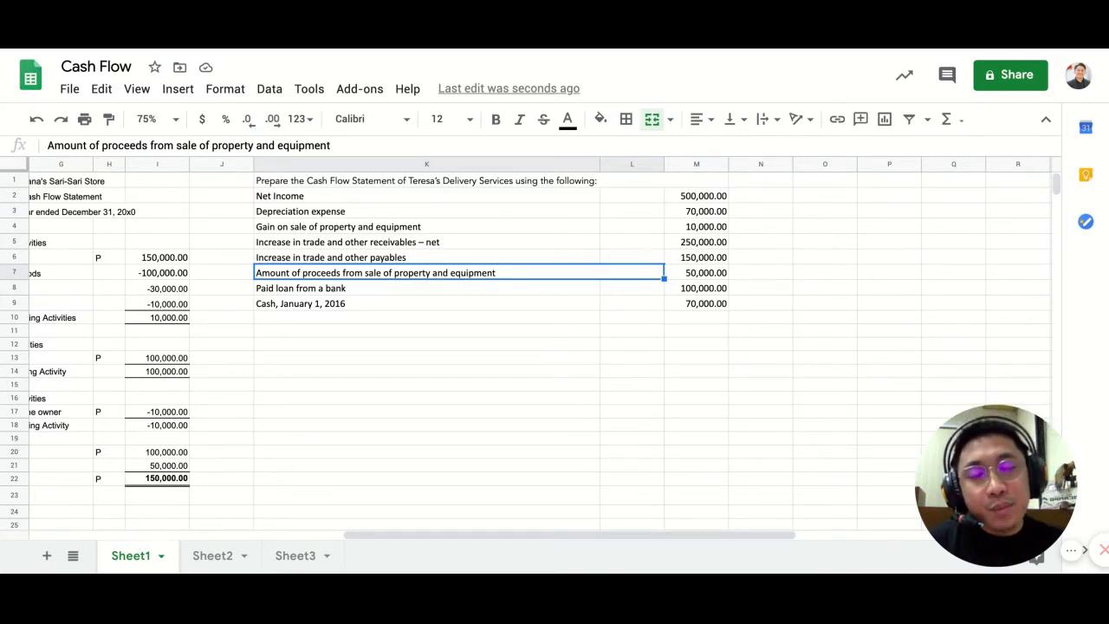
key(Right)
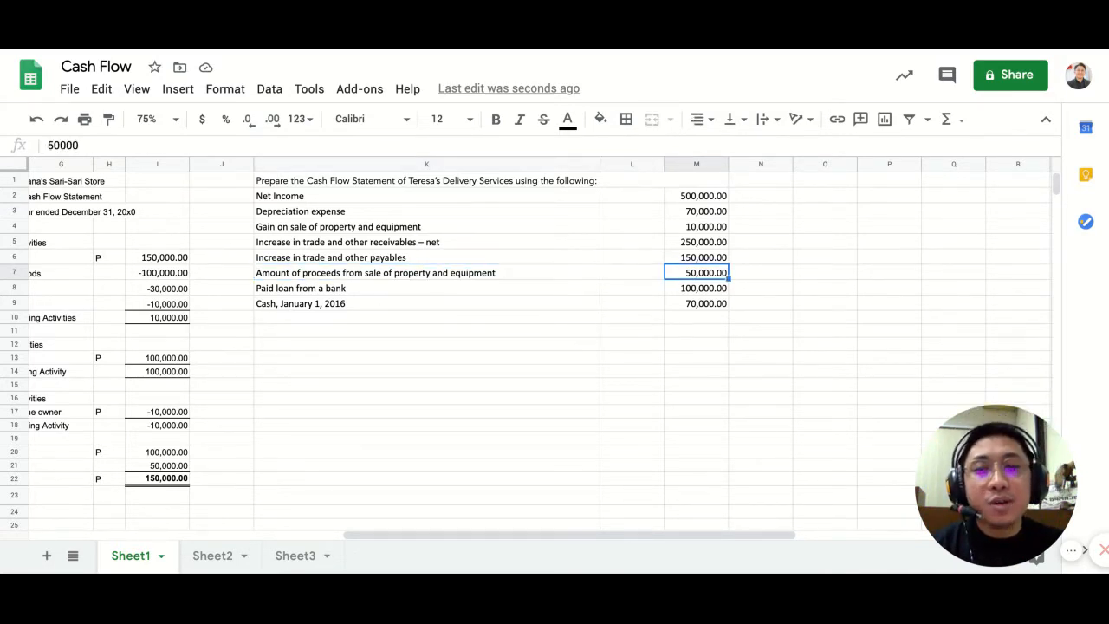
key(Down)
key(Left)
key(Left)
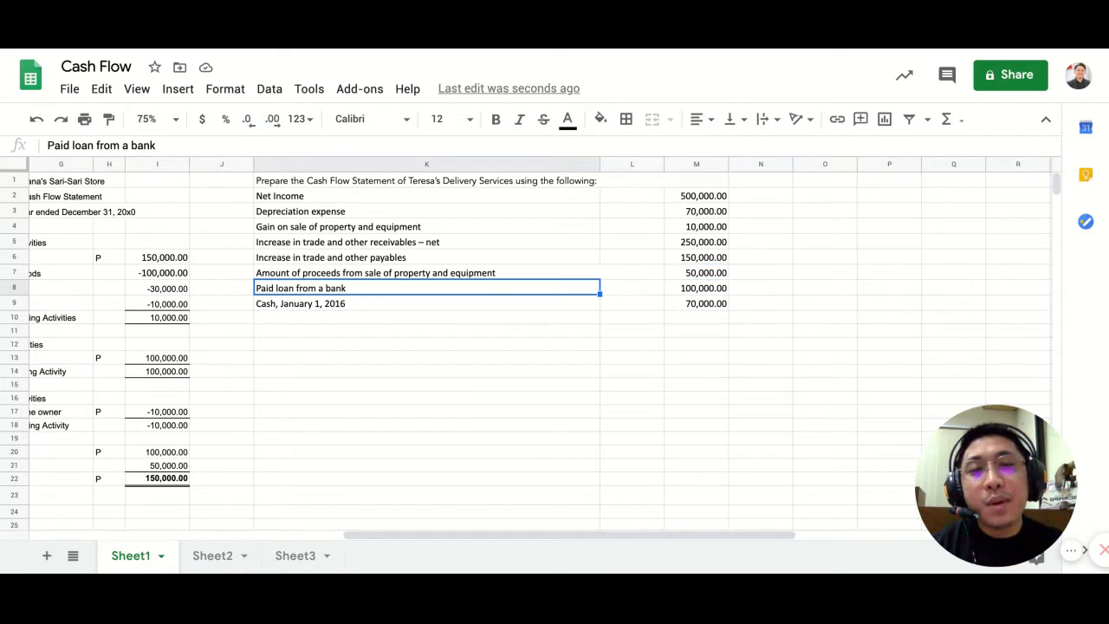
key(Right)
key(Right)
key(Down)
key(Left)
key(Left)
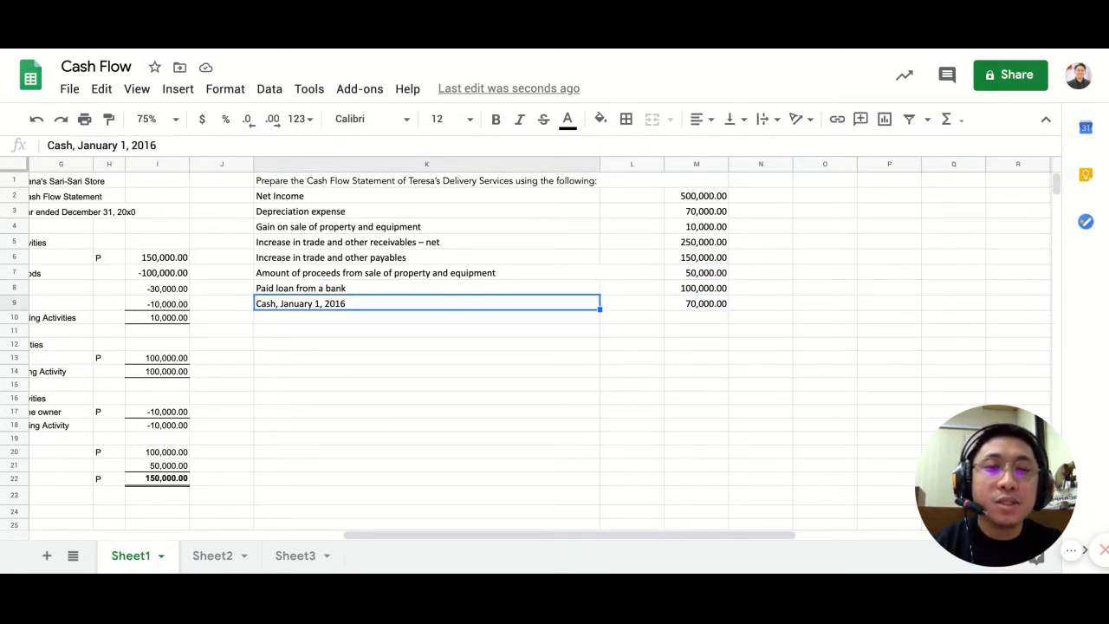
key(Right)
key(Right)
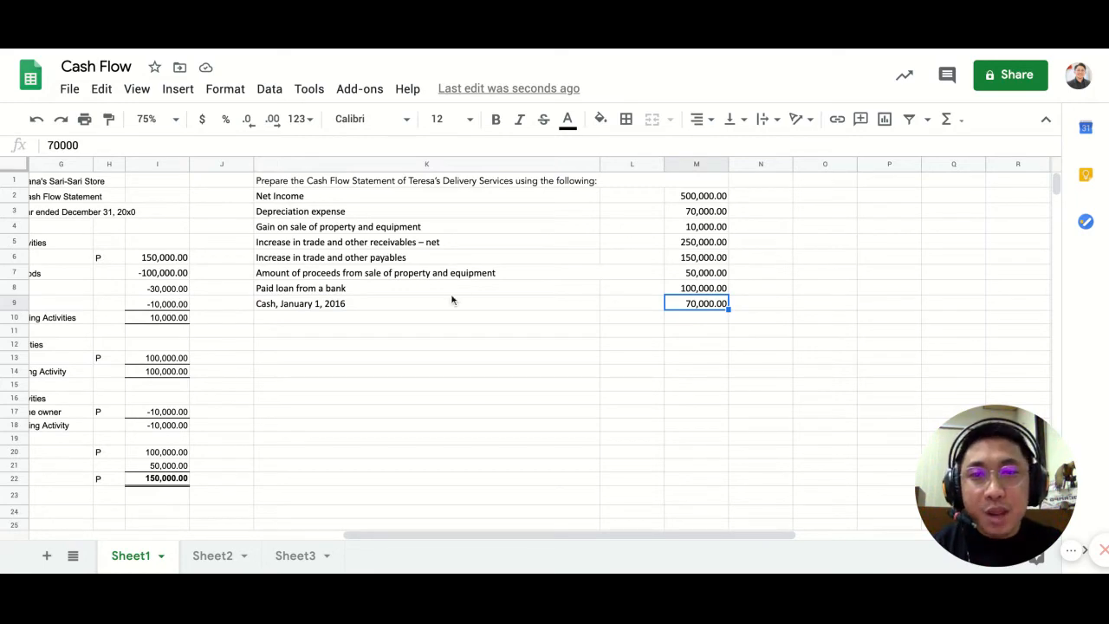
Step: Copy the three-line heading of Juana's cash flow statement and paste it starting in cell Q1
scroll(424, 307, left, 4)
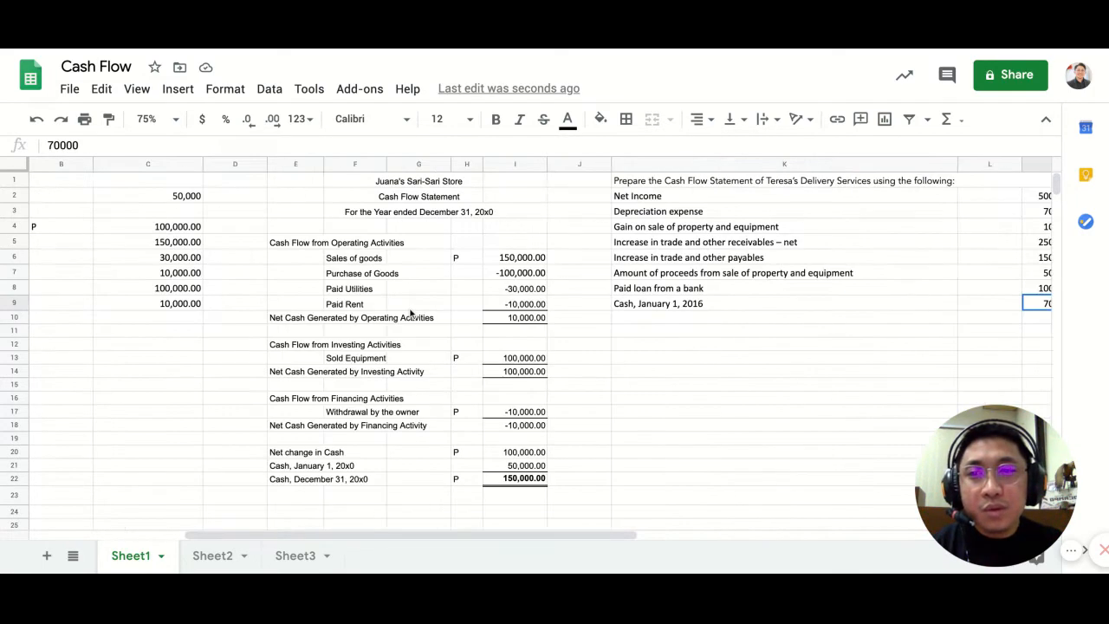
scroll(410, 313, right, 5)
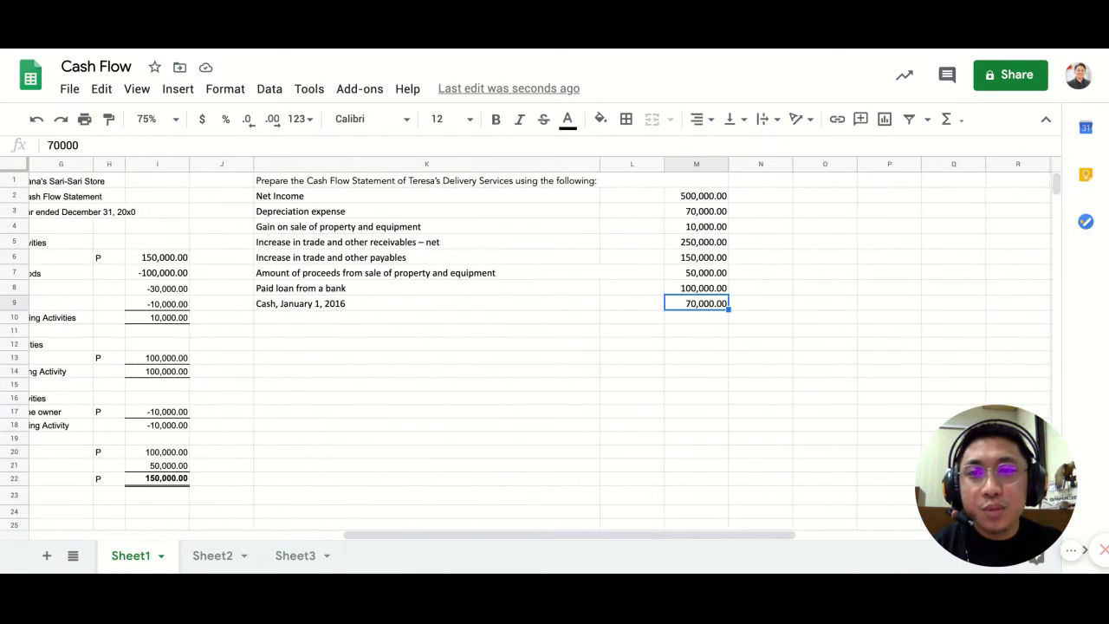
click(223, 292)
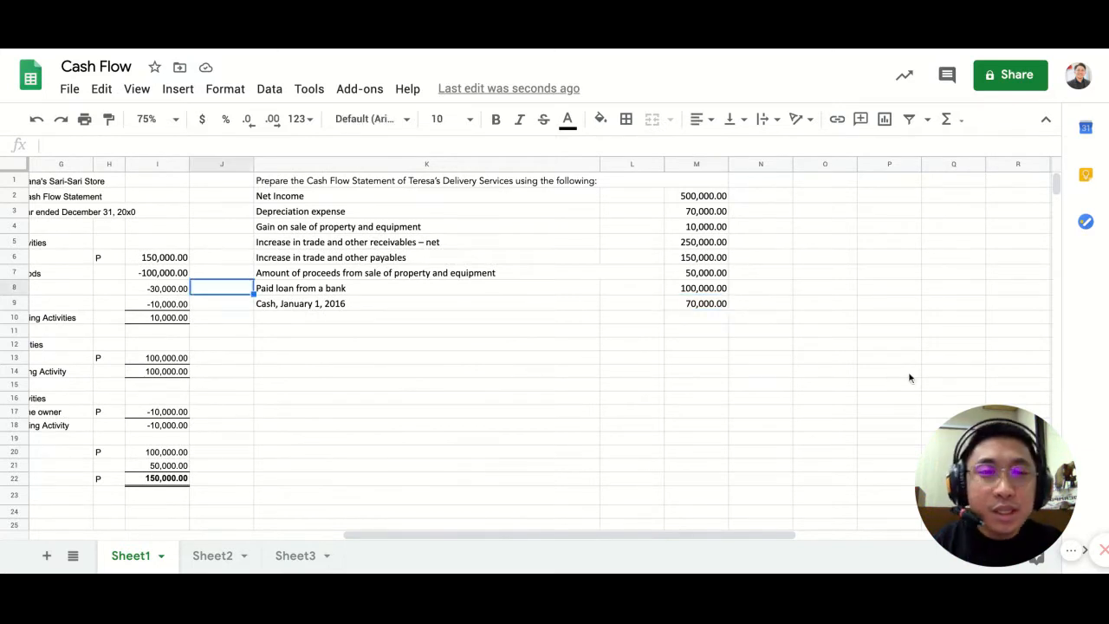
drag(113, 182, 78, 212)
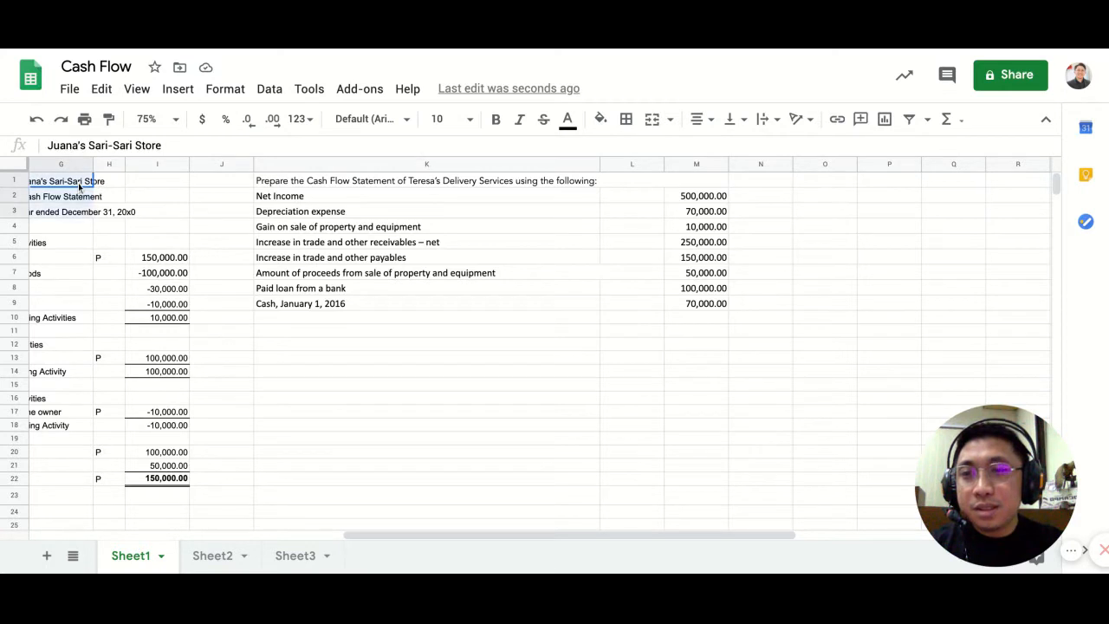
key(ctrl+c)
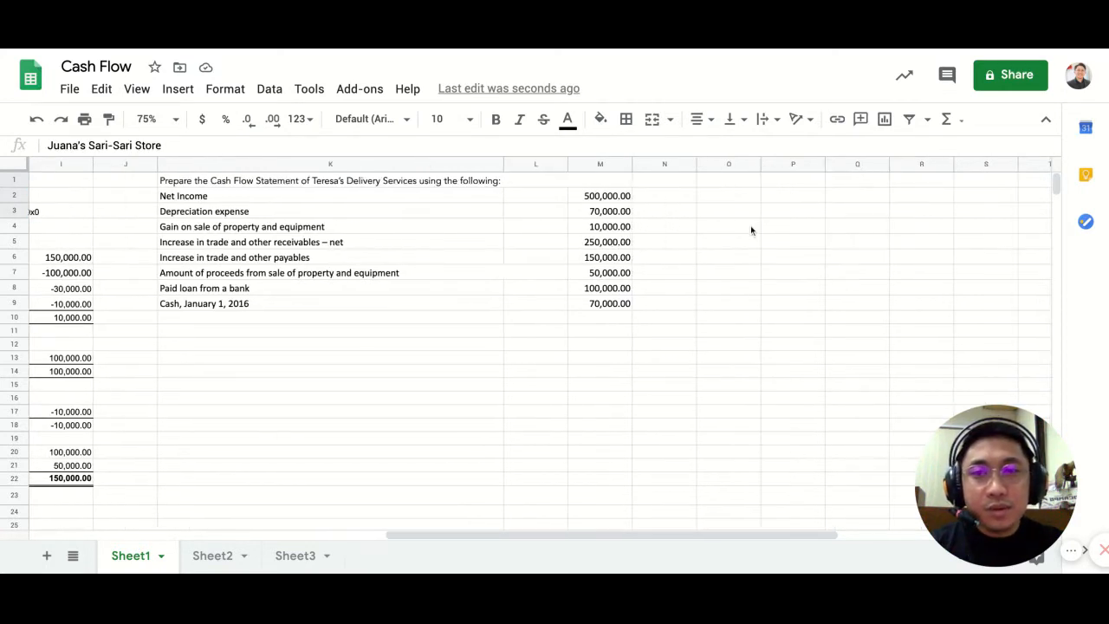
scroll(750, 224, right, 4)
click(800, 183)
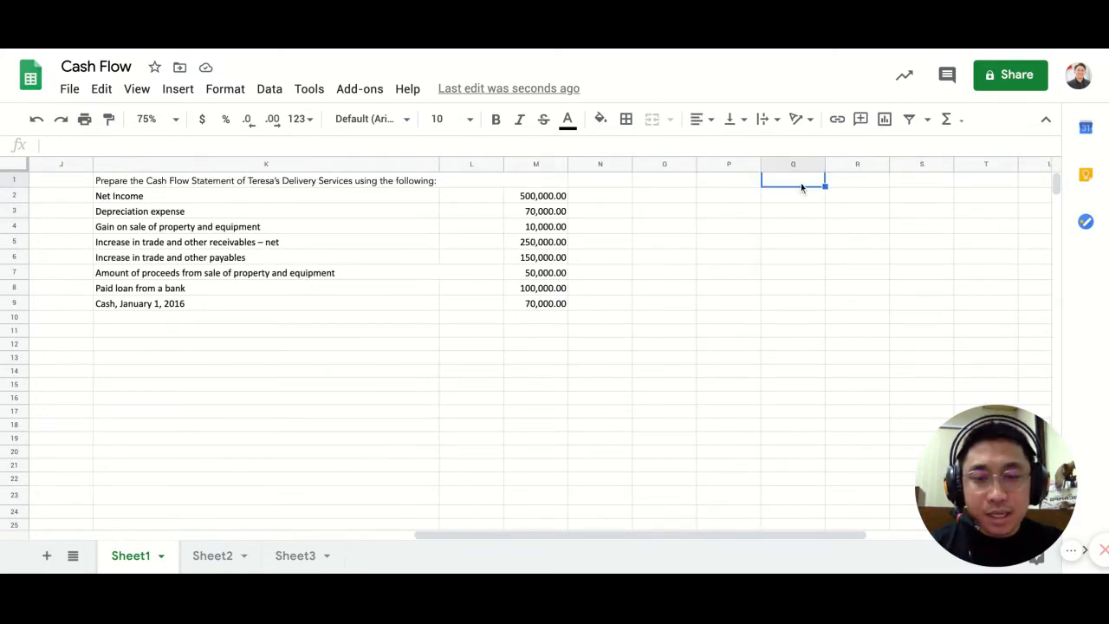
key(ctrl+v)
click(788, 258)
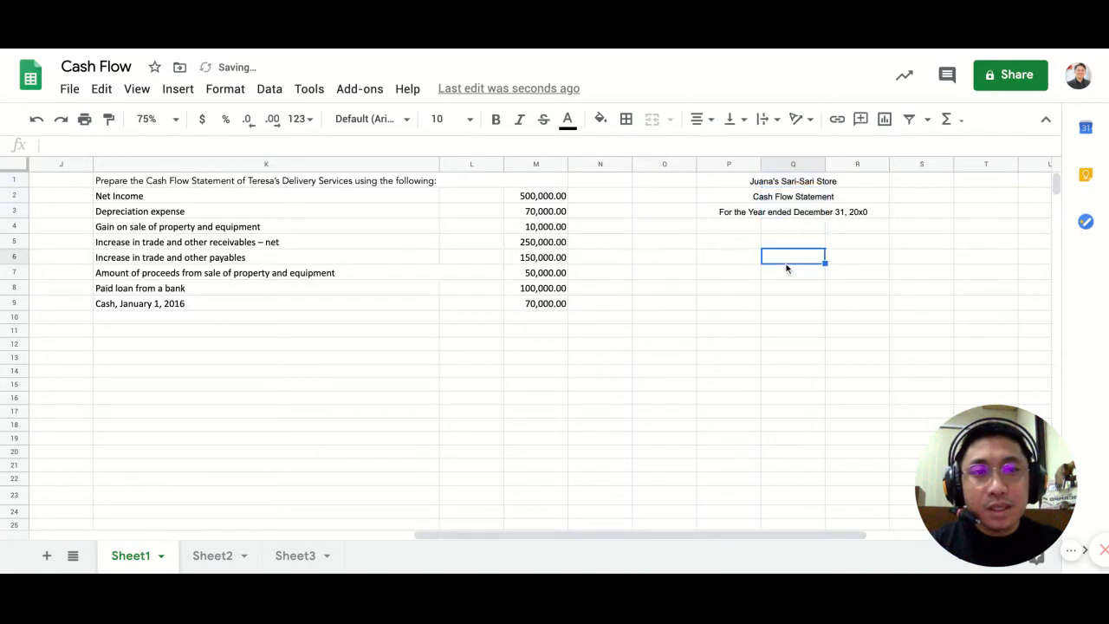
Step: Replace the business name in the copied heading's first line with "Teresa's Delivery Services"
click(745, 182)
click(820, 182)
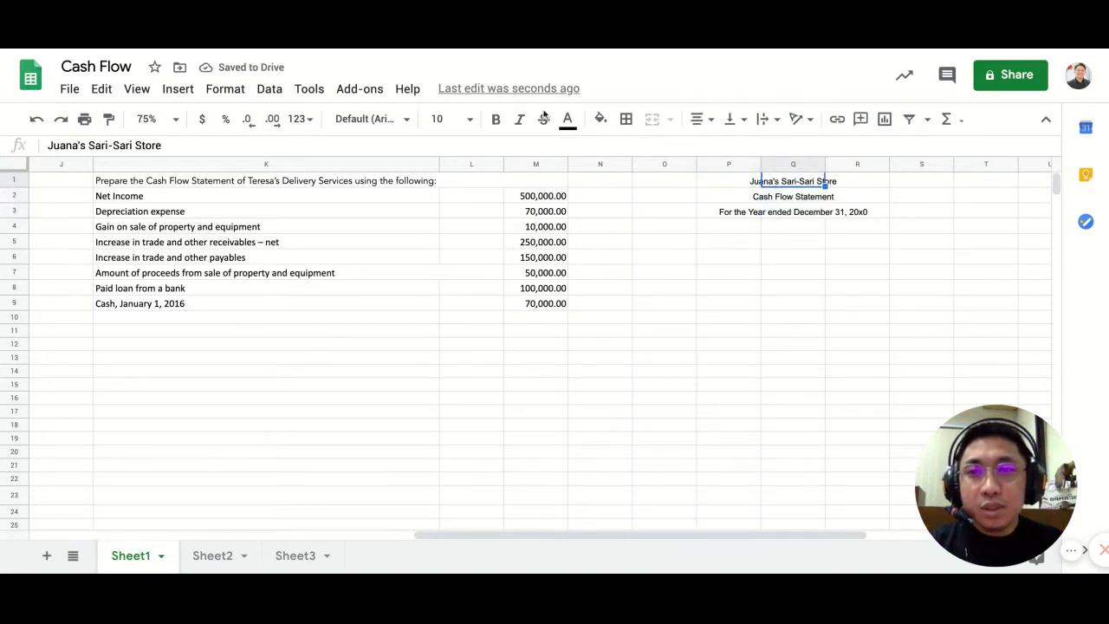
click(456, 150)
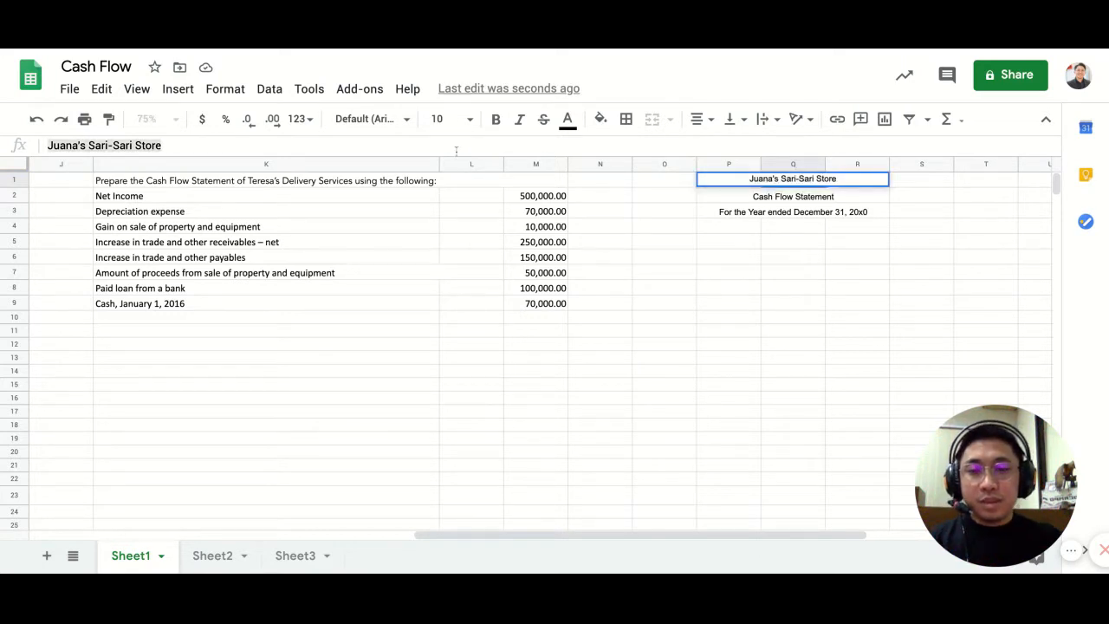
text(Te)
key(BackSpace)
text(eres)
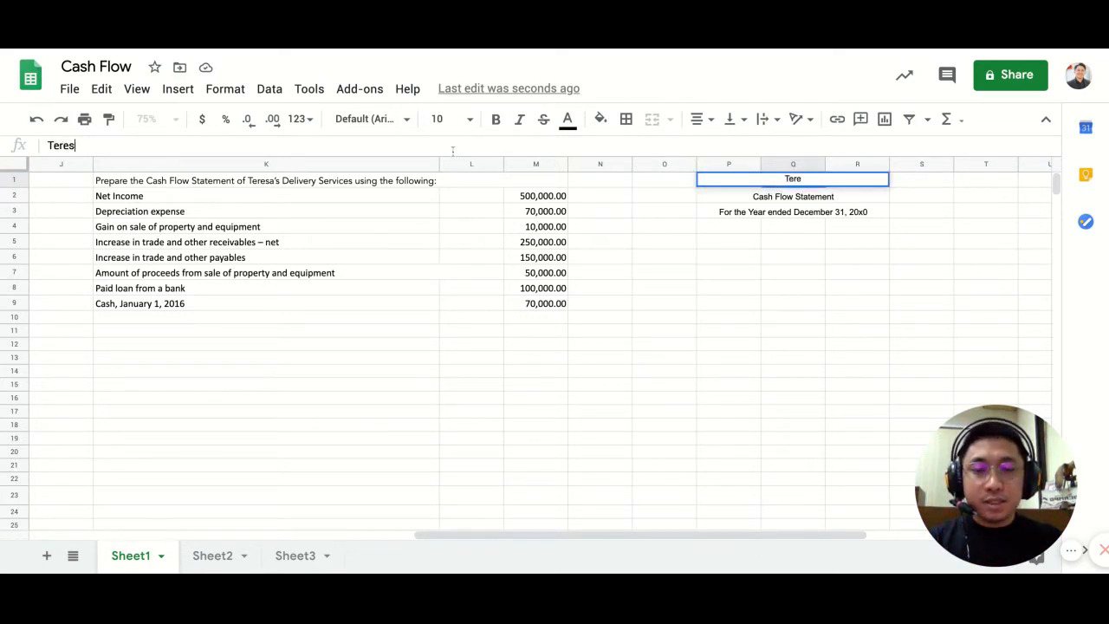
text(a's Deli)
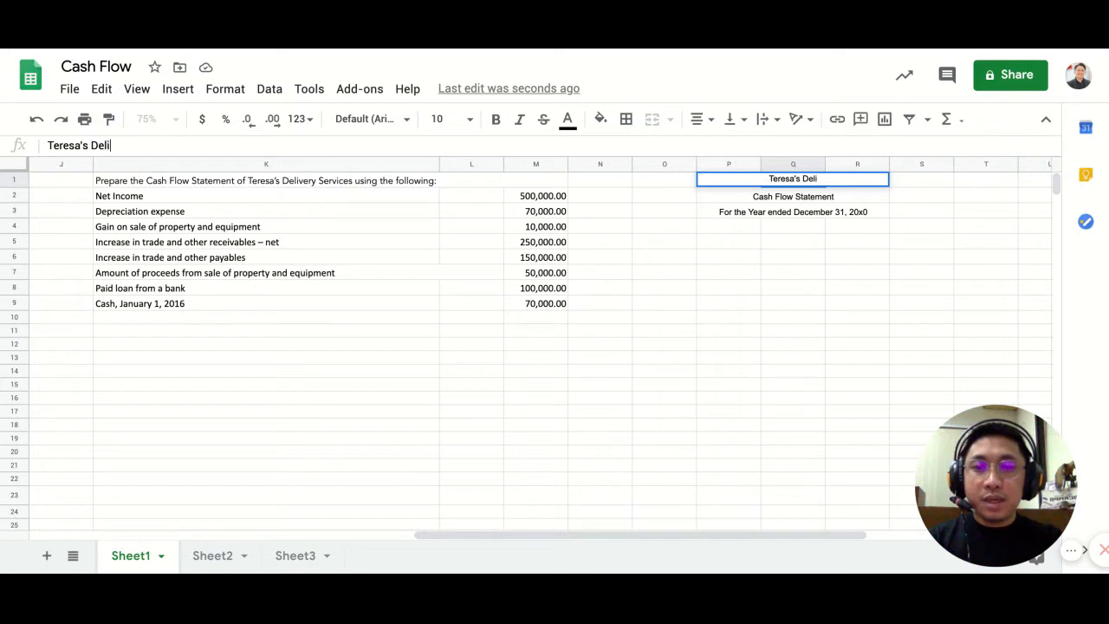
text(very Servi)
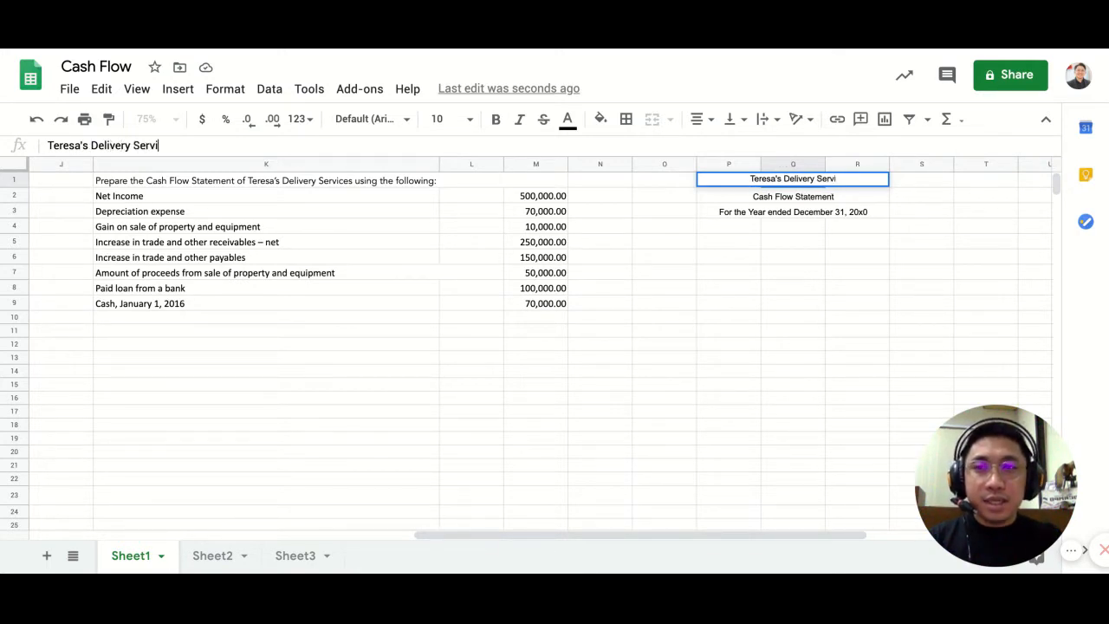
text(vd)
key(BackSpace)
text(es)
key(BackSpace)
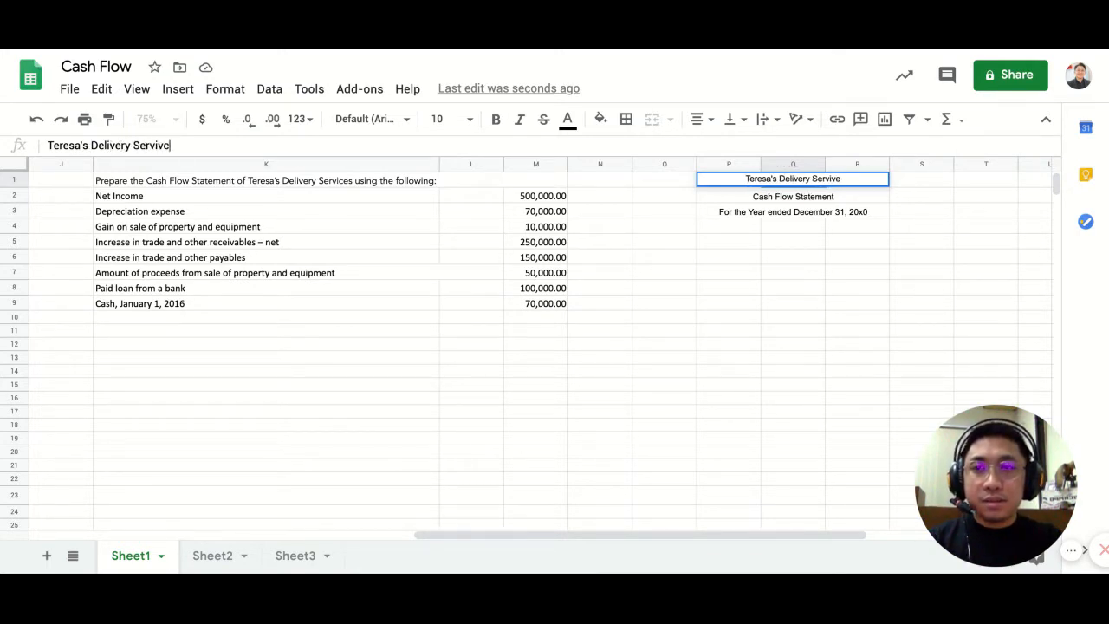
key(BackSpace)
key(BackSpace)
text(ces)
key(Return)
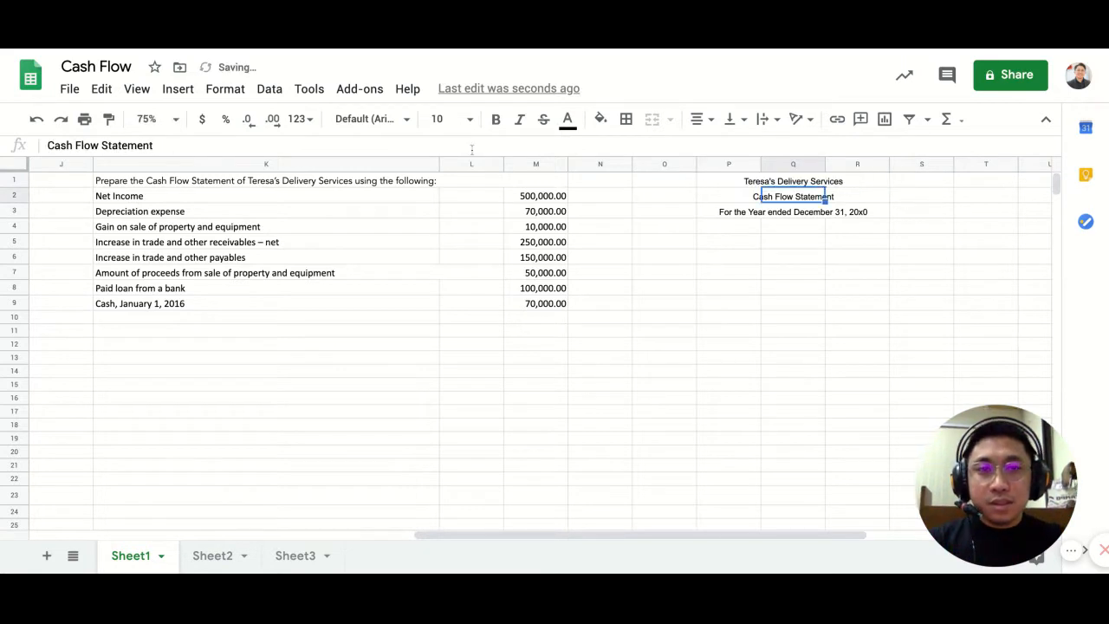
text(d)
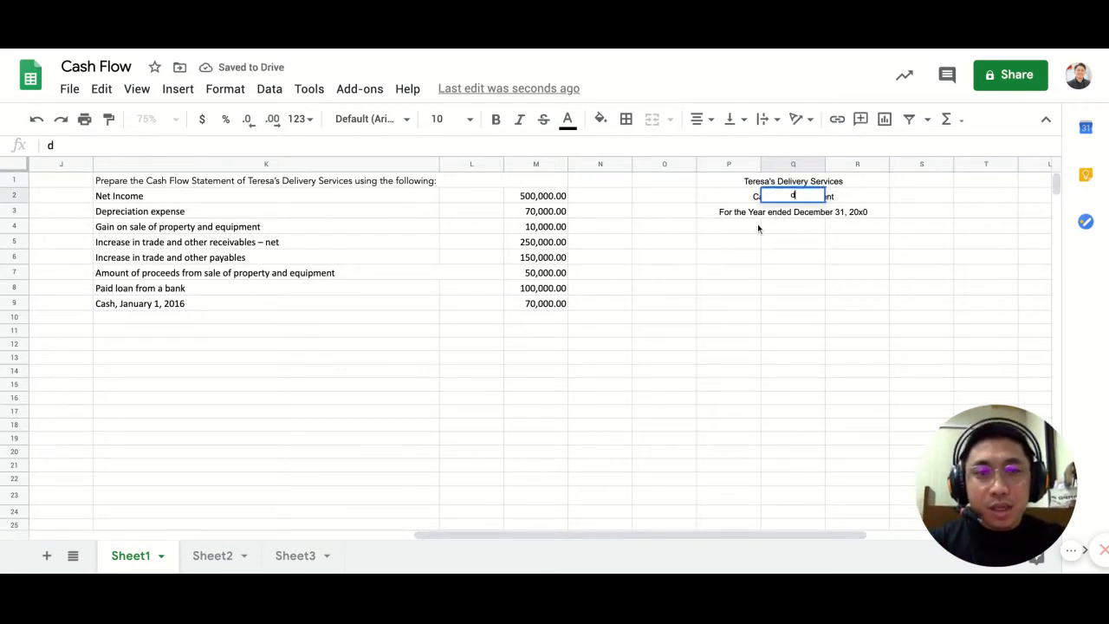
key(BackSpace)
key(Return)
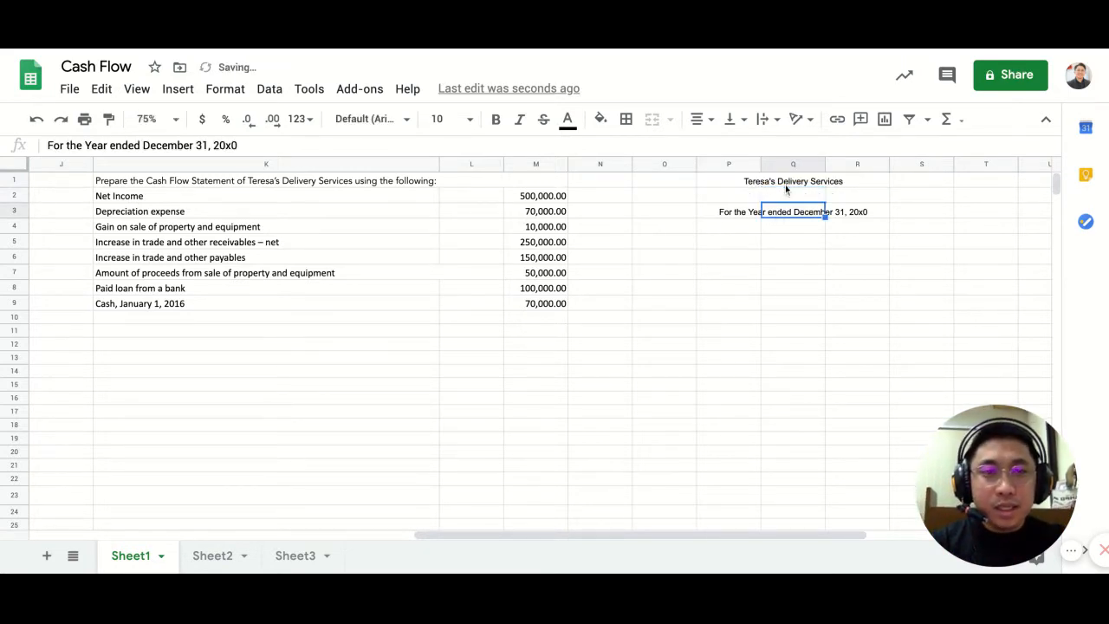
text(x)
key(BackSpace)
key(Return)
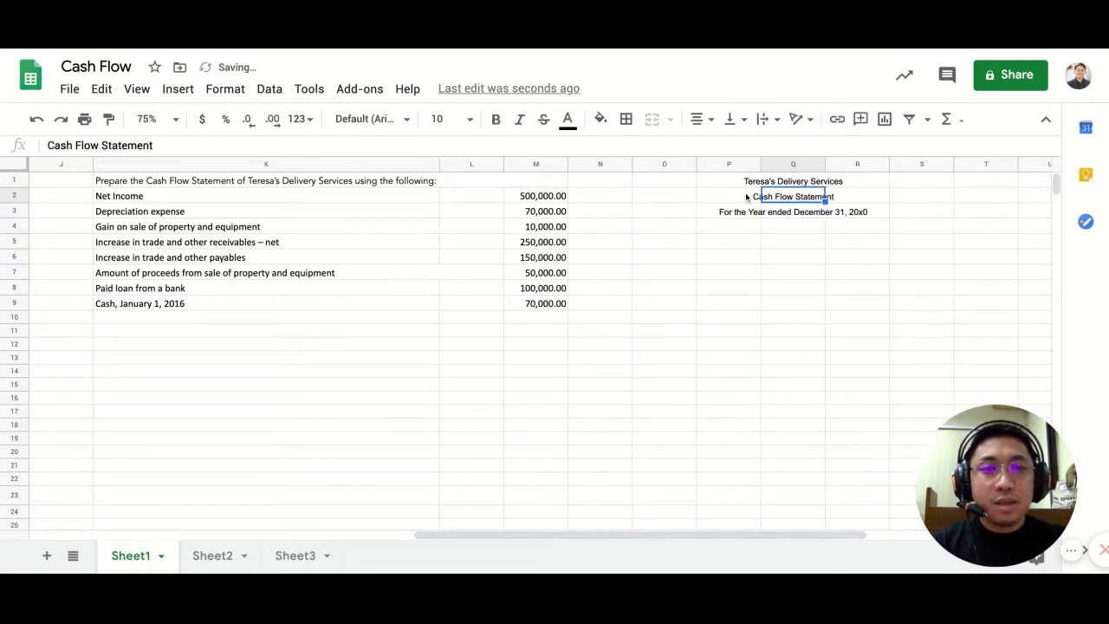
Step: Change the year in the heading's period line so it reads "For the Year ended December 31, 2016"
click(740, 217)
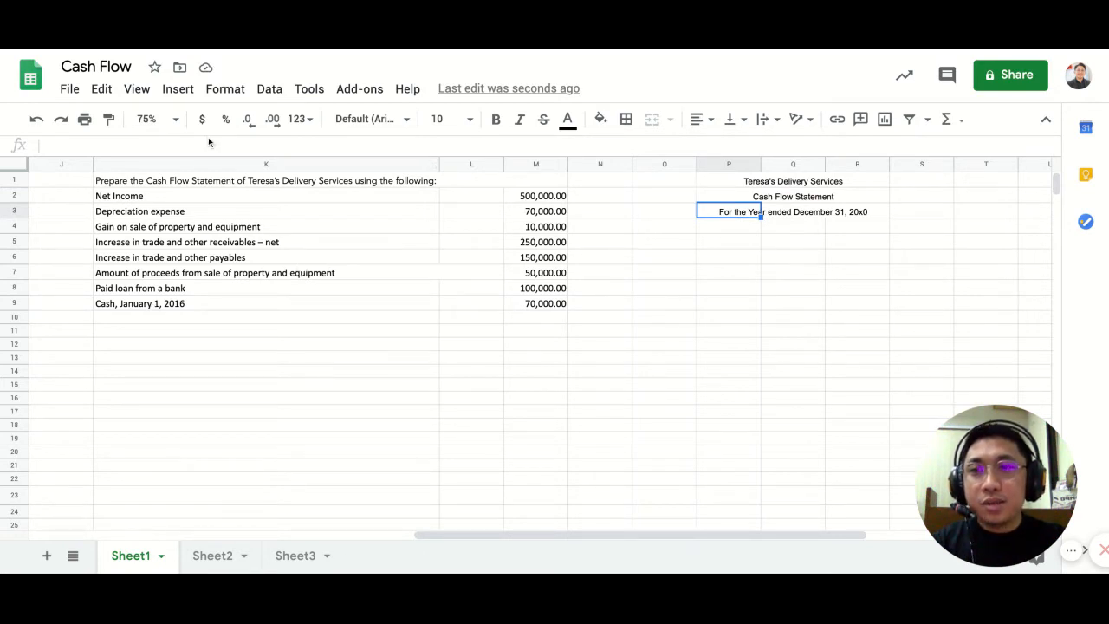
click(787, 216)
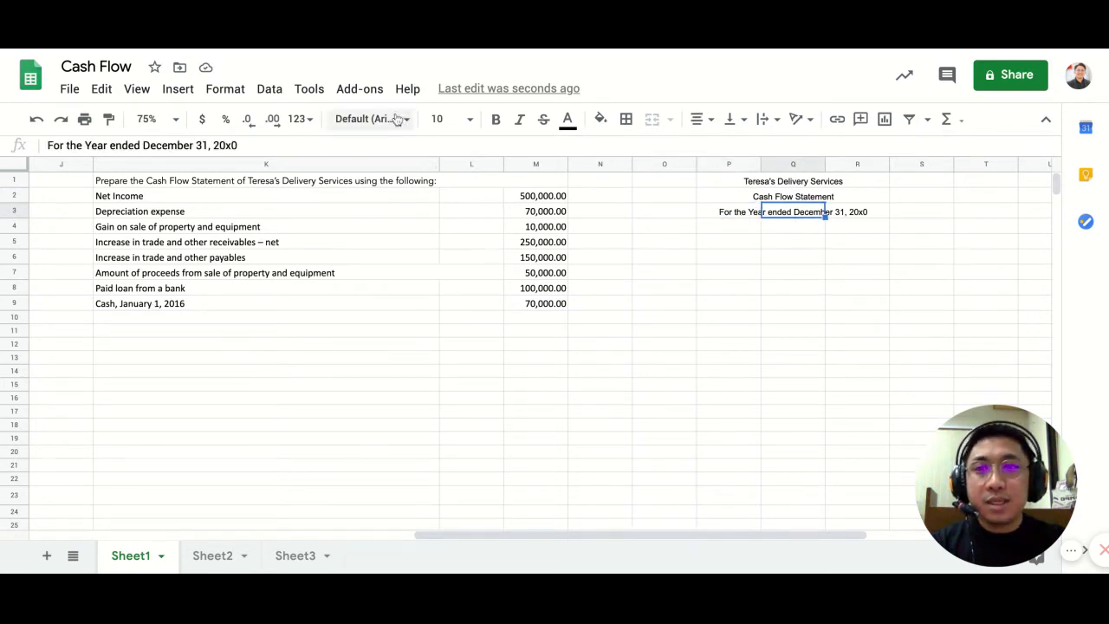
click(332, 149)
key(BackSpace)
key(BackSpace)
text(16)
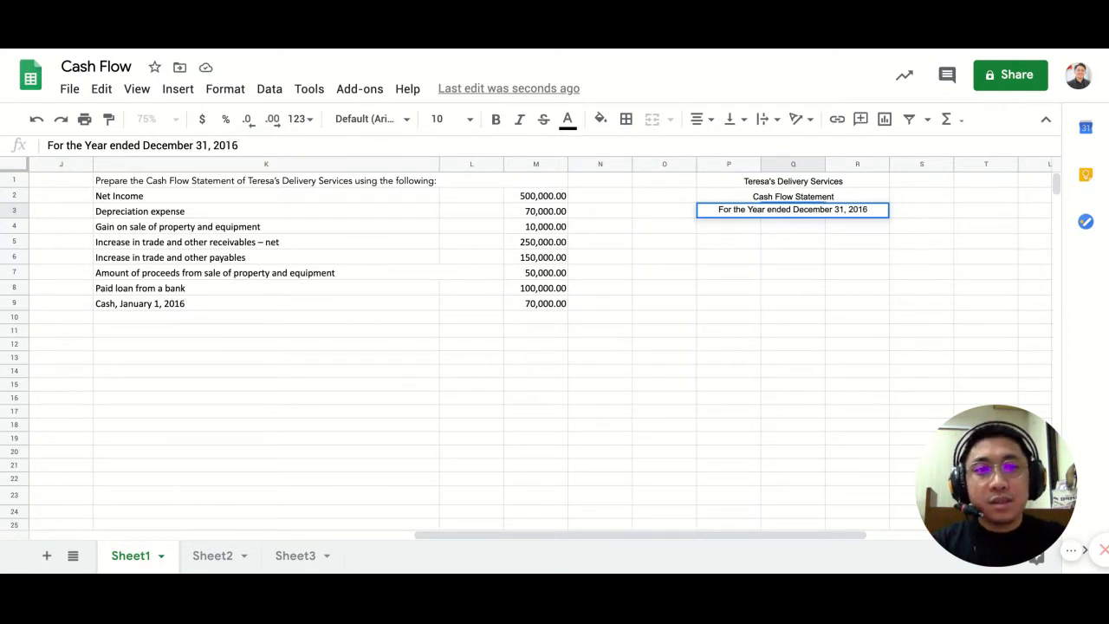
key(Return)
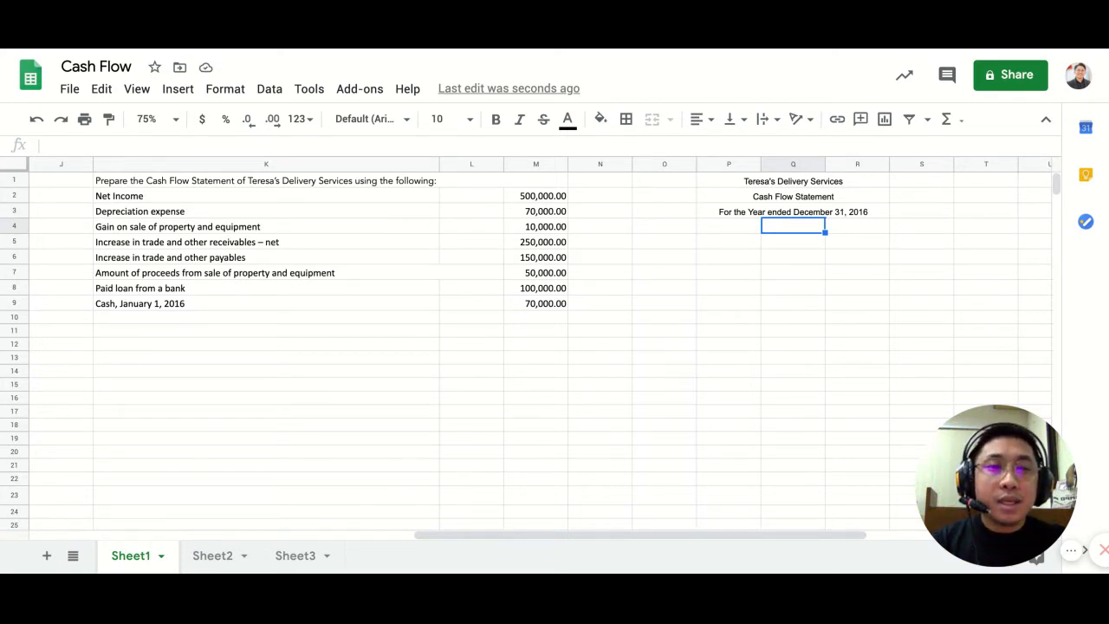
Step: Enter the section heading "Cash flow from operating activity" in cell O5, leaving one blank row below the statement heading
click(638, 241)
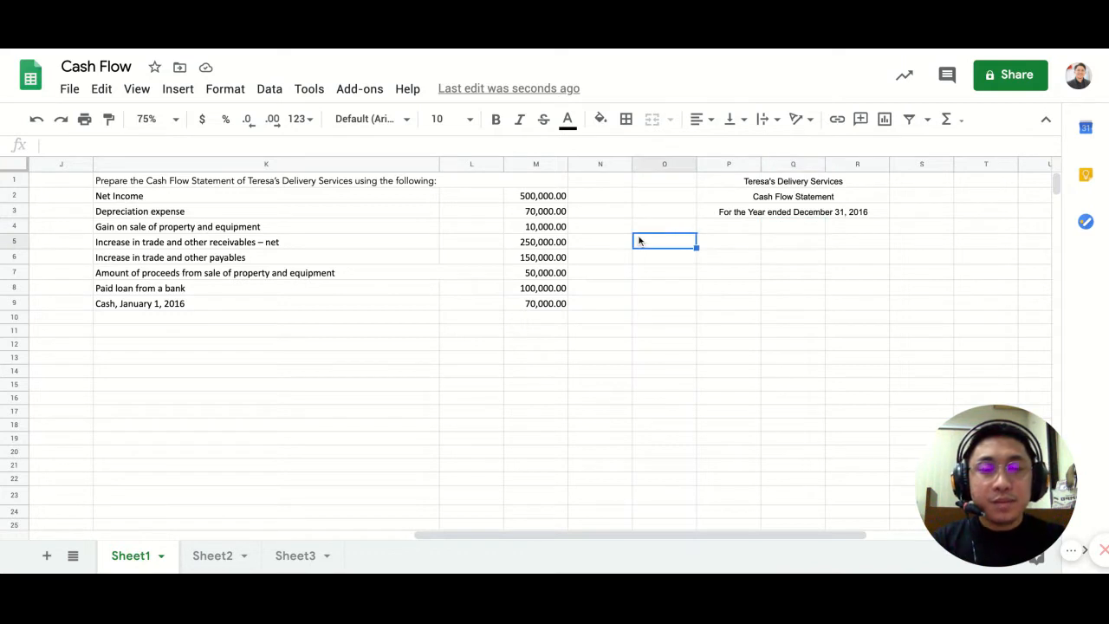
text(Cash gl)
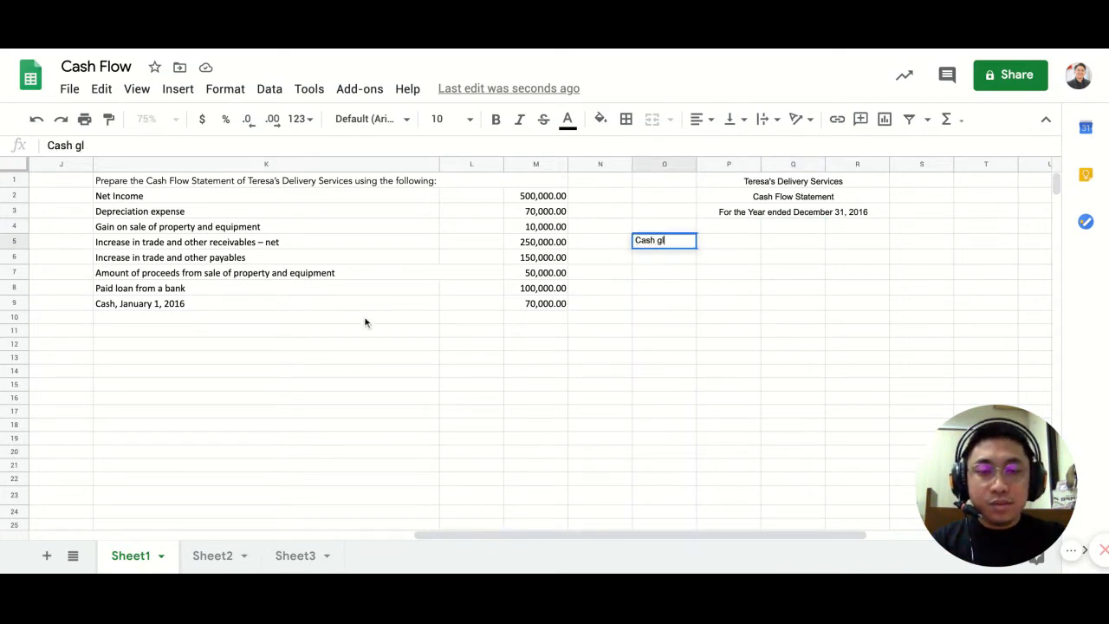
key(BackSpace)
key(BackSpace)
text(flow fro)
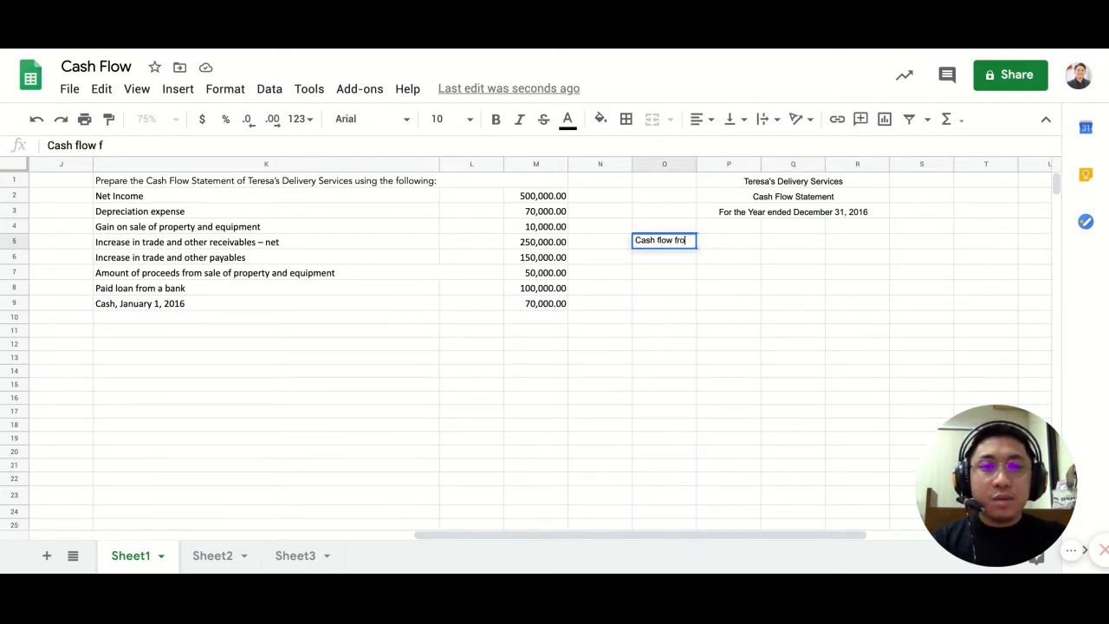
text(m operating )
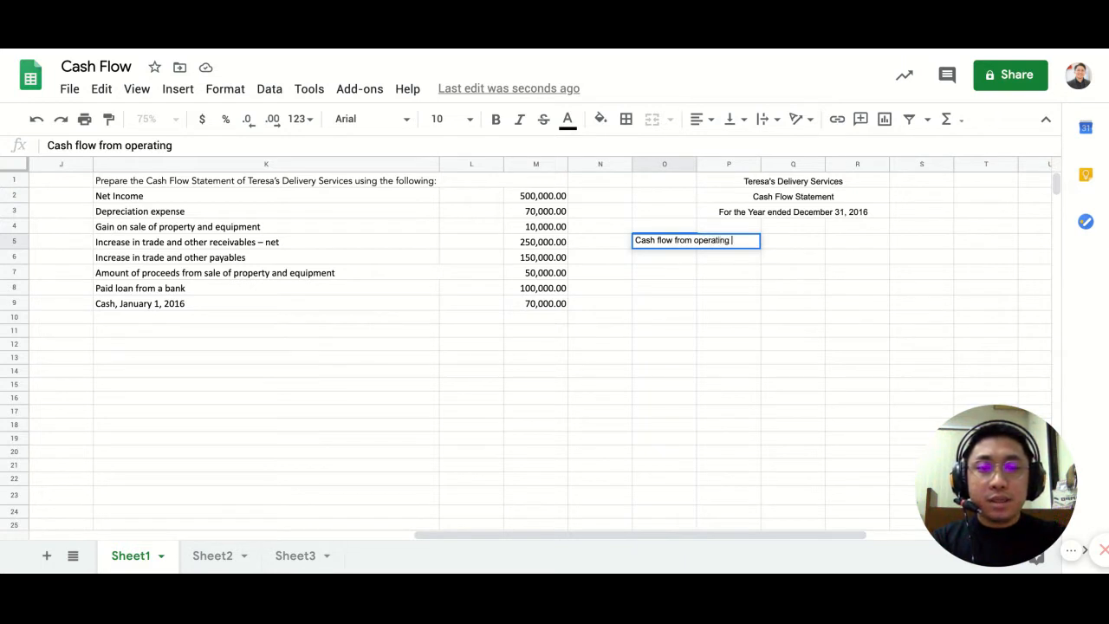
text(activitys)
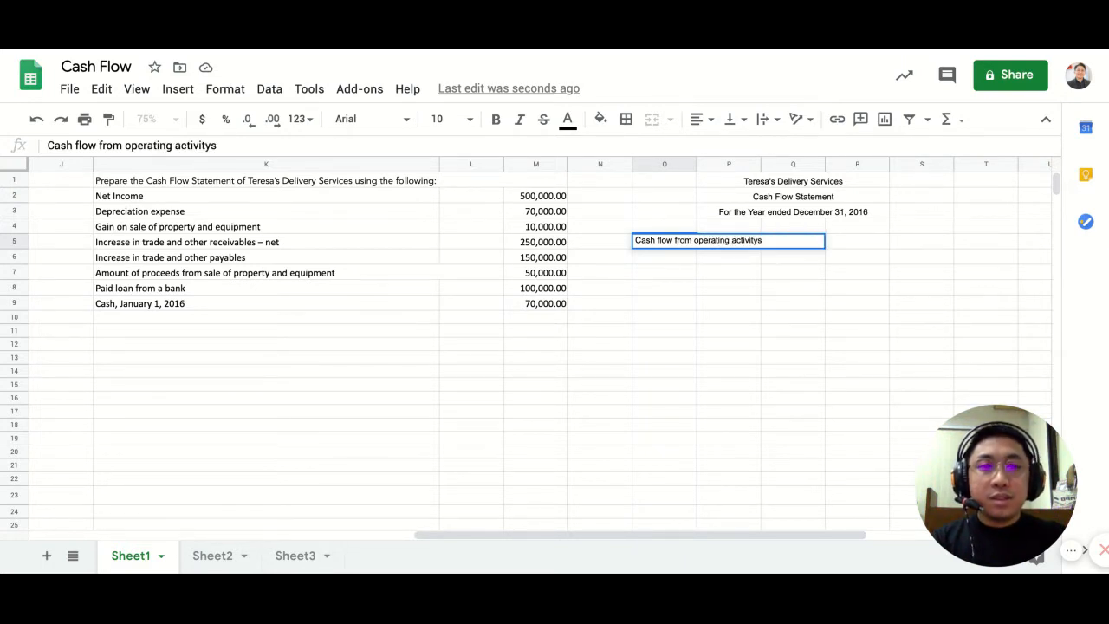
key(BackSpace)
key(Return)
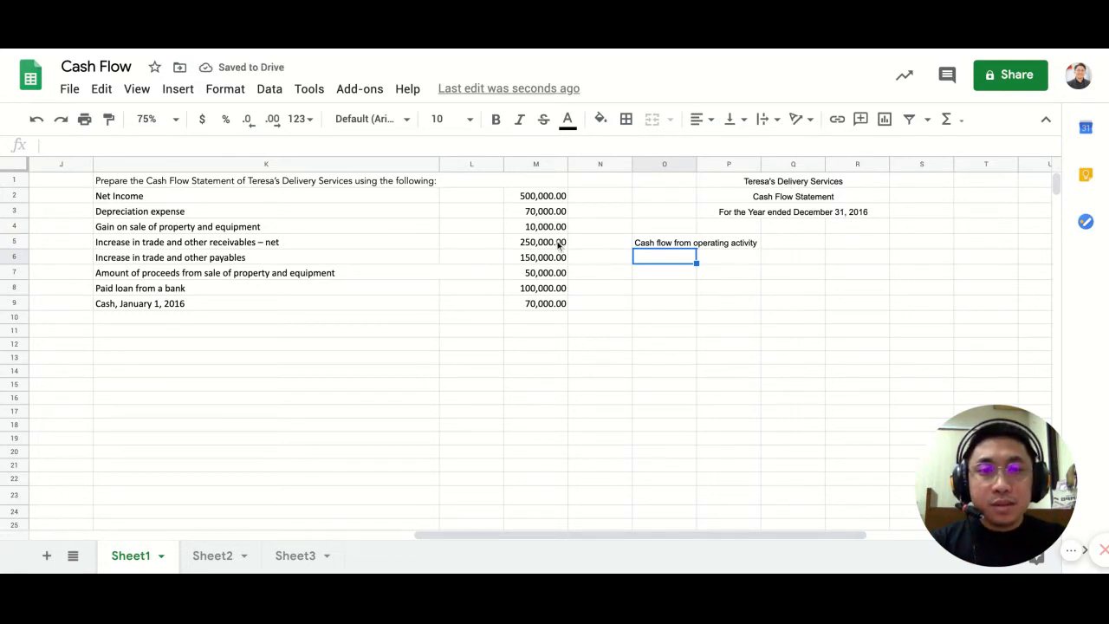
Step: Change the last word of the section heading in O5 so it reads "Cash flow from operating activities"
click(654, 243)
click(267, 145)
key(BackSpace)
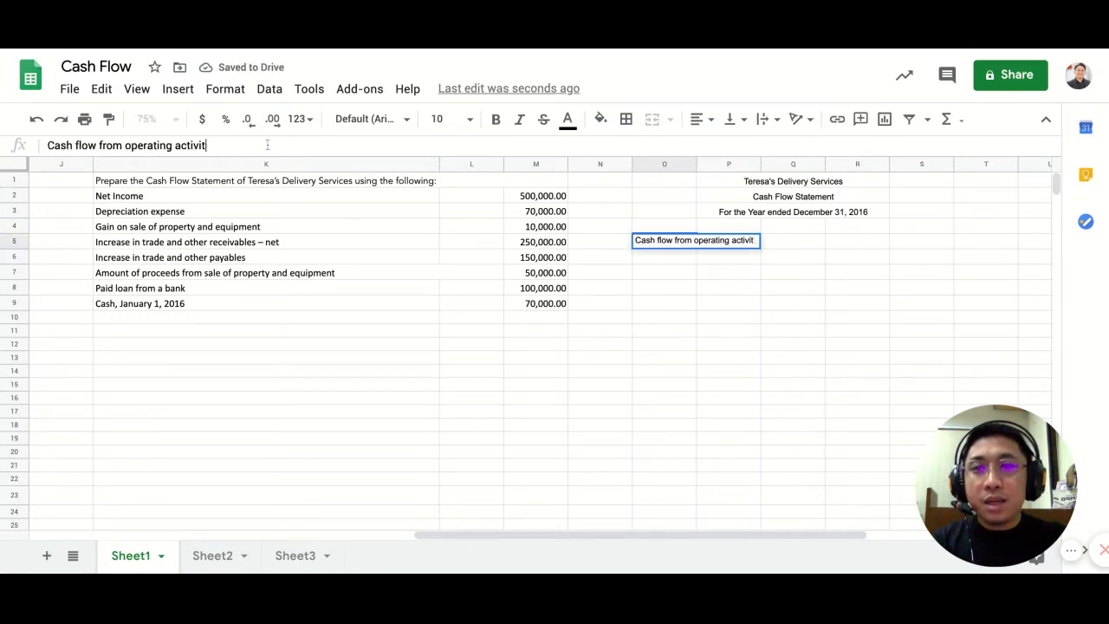
text(ie)
text(s)
key(Return)
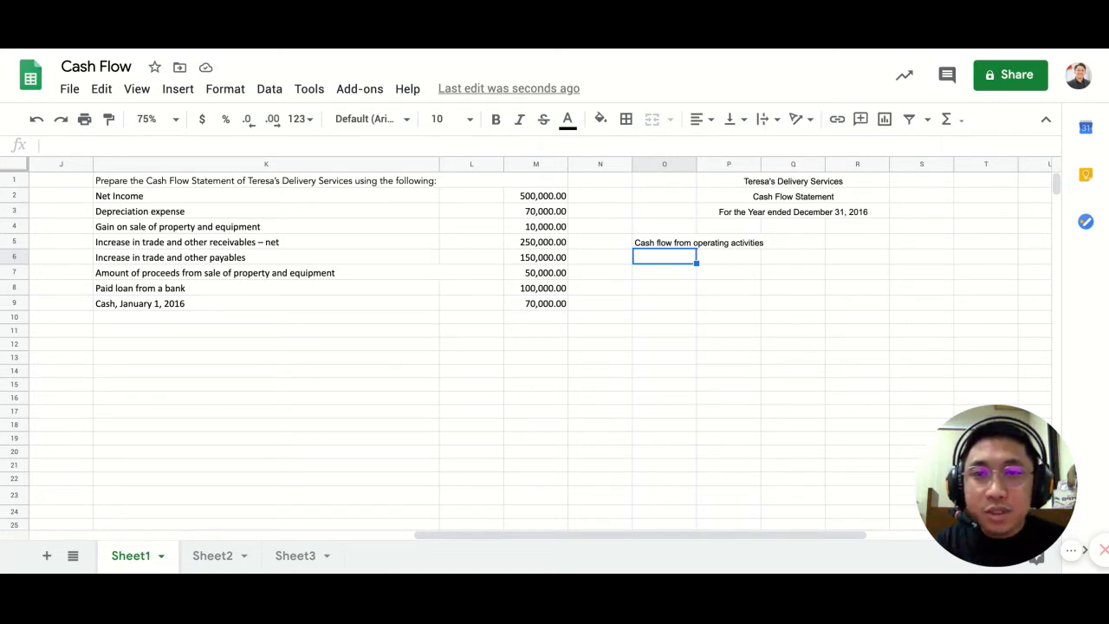
Step: Fill the Net Income and Depreciation expense label cells with yellow to mark them as operating items
click(249, 197)
click(599, 122)
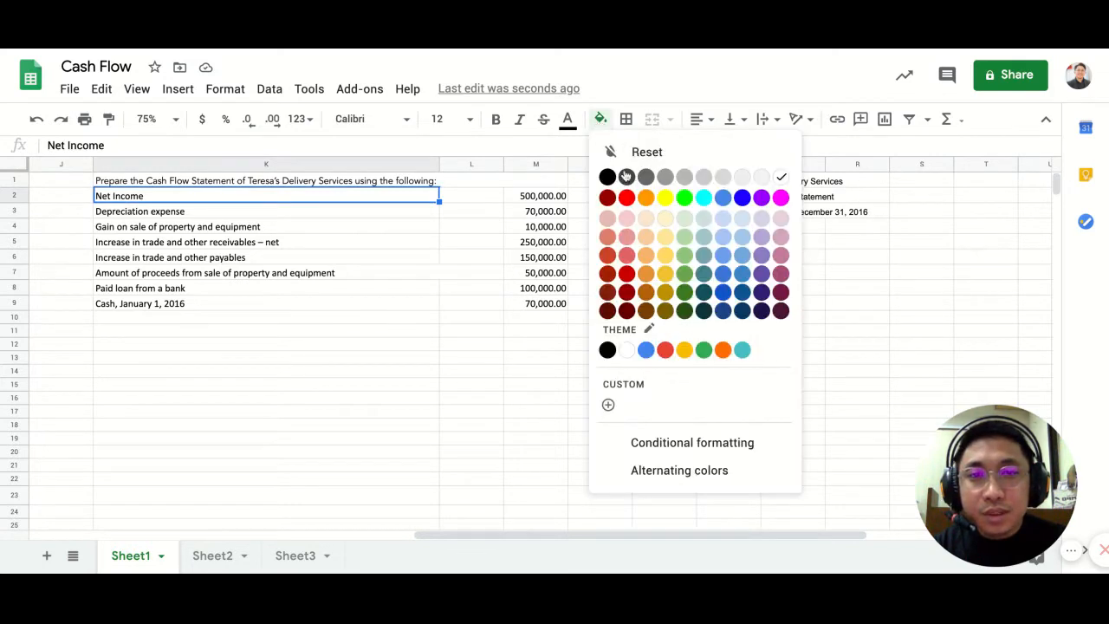
click(661, 198)
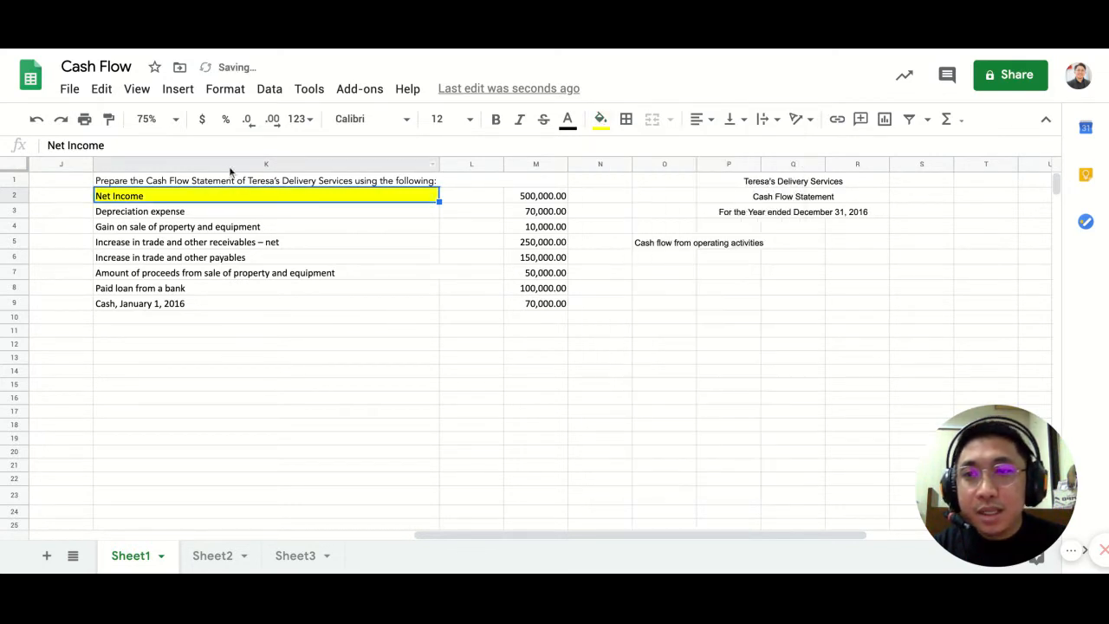
click(217, 217)
key(Tab)
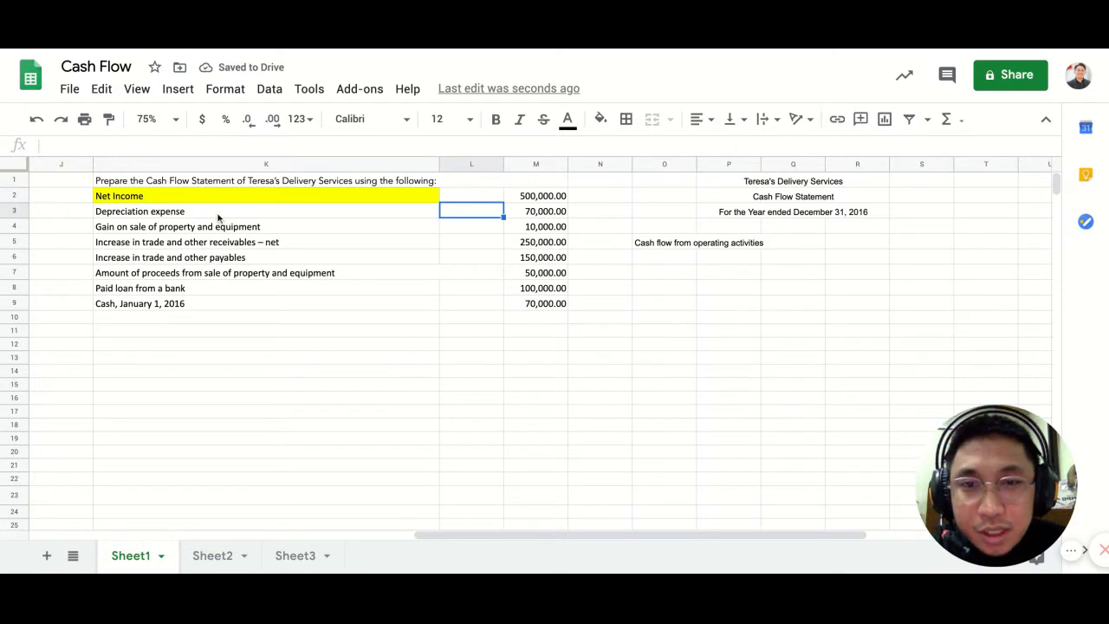
key(Return)
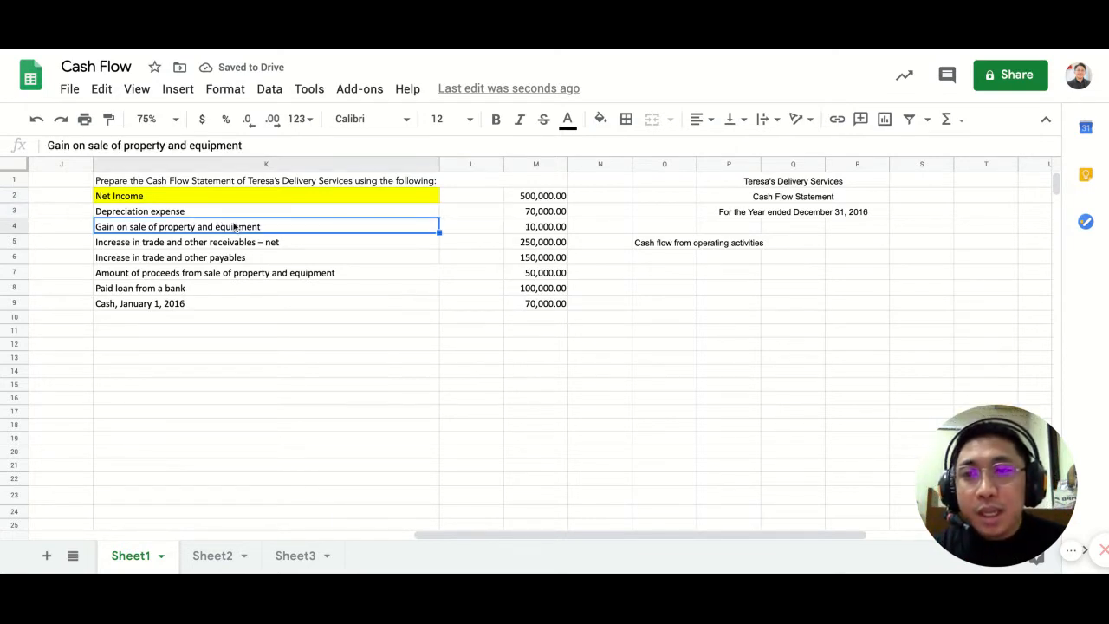
key(Up)
key(Up)
click(254, 211)
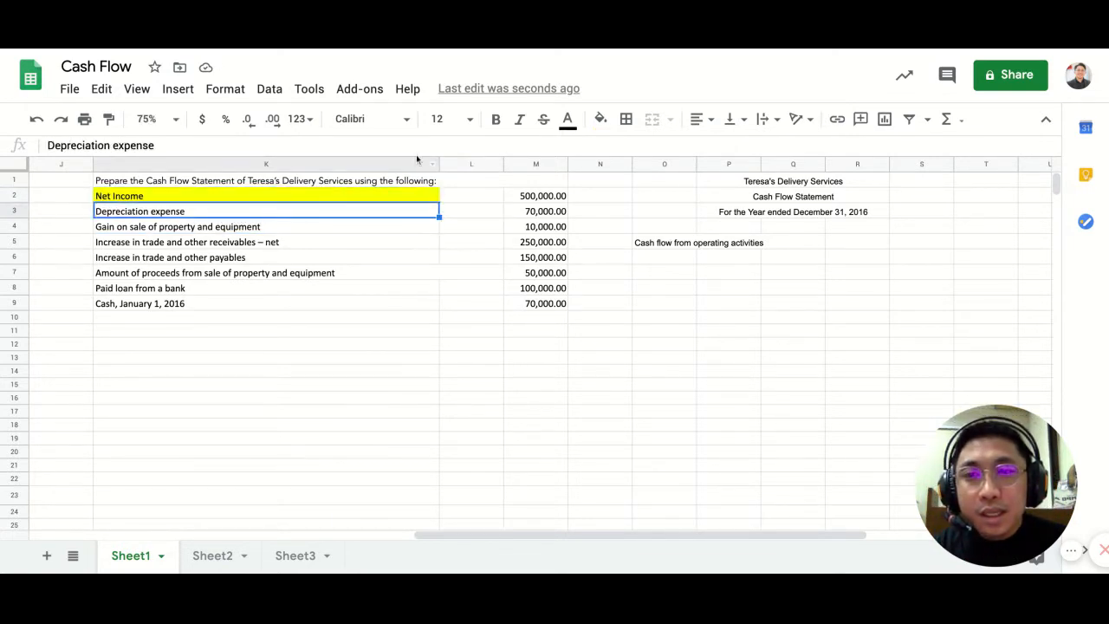
click(601, 120)
click(664, 198)
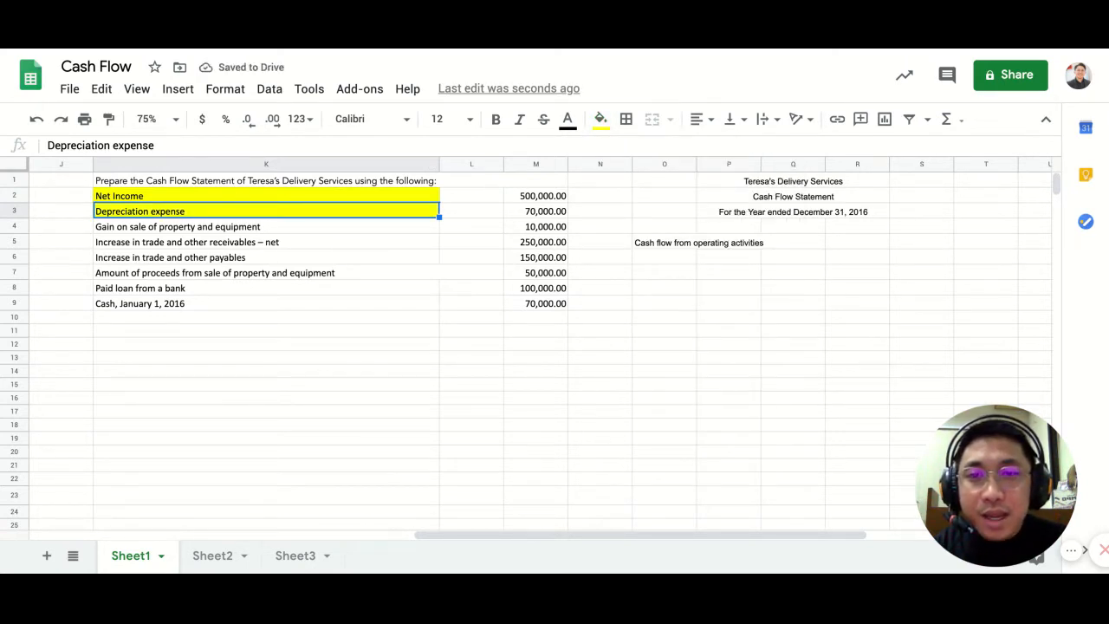
Step: Fill the trade receivables, trade payables and gain on sale of property and equipment labels with yellow
click(289, 241)
shift+click(282, 259)
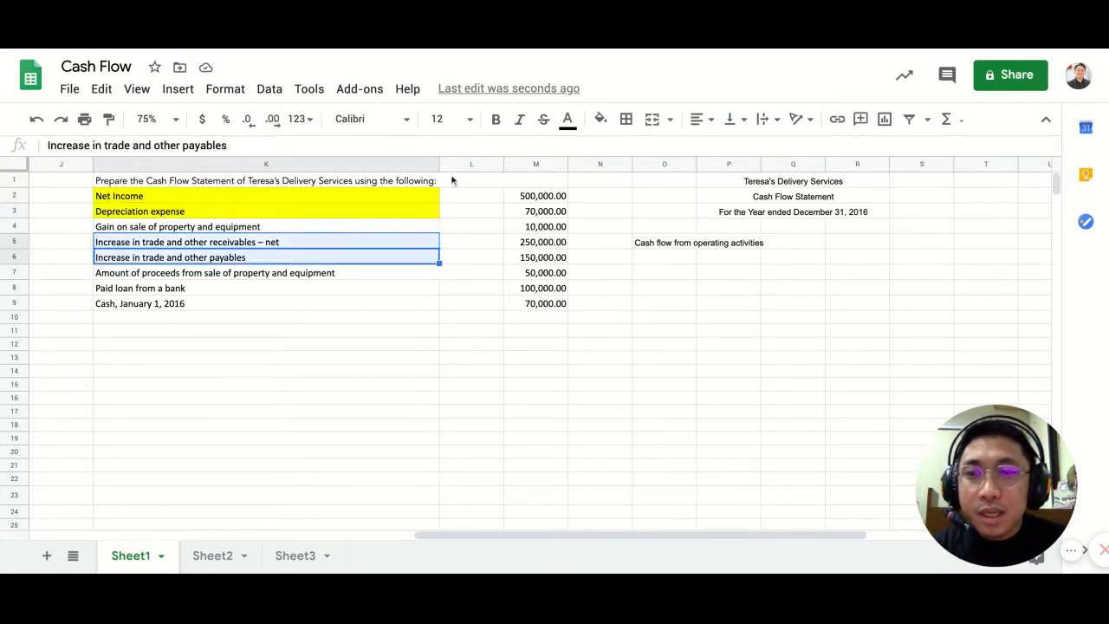
click(601, 119)
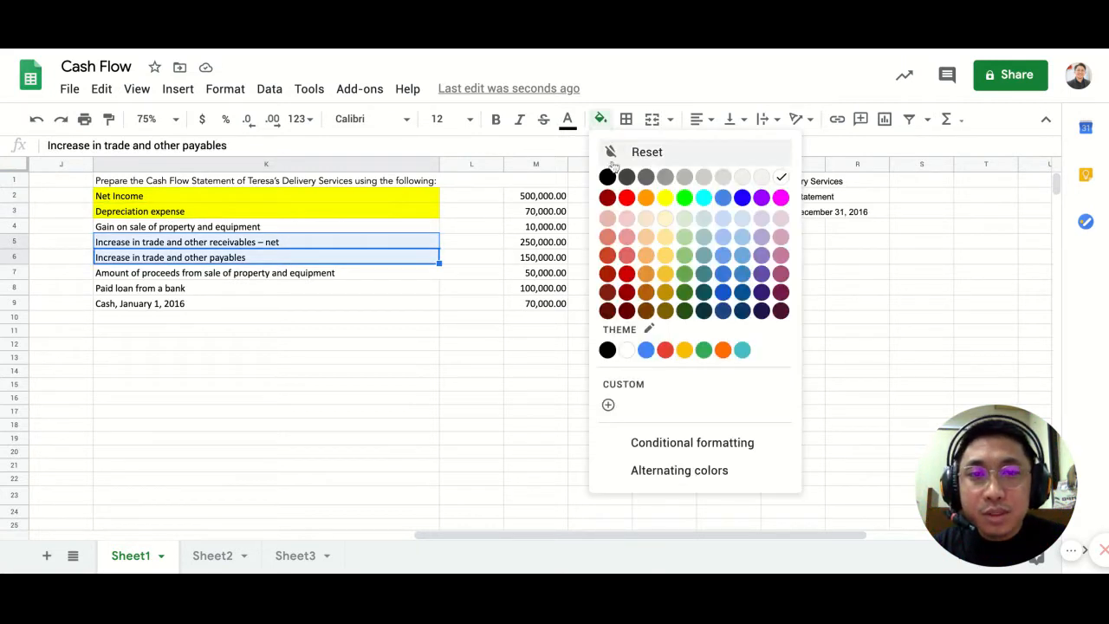
click(665, 198)
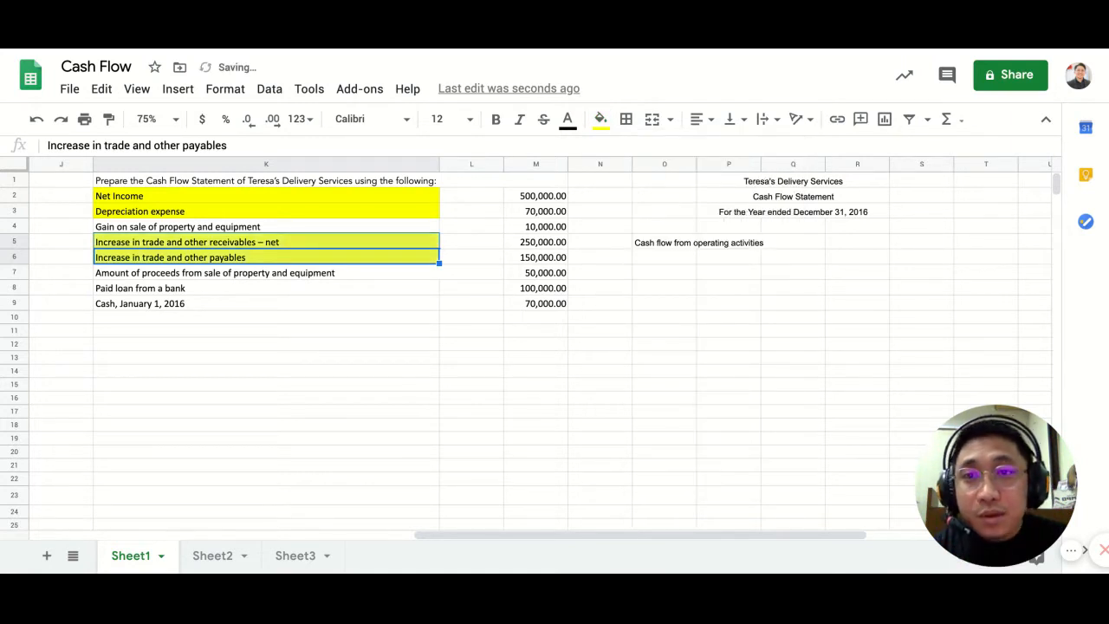
click(253, 227)
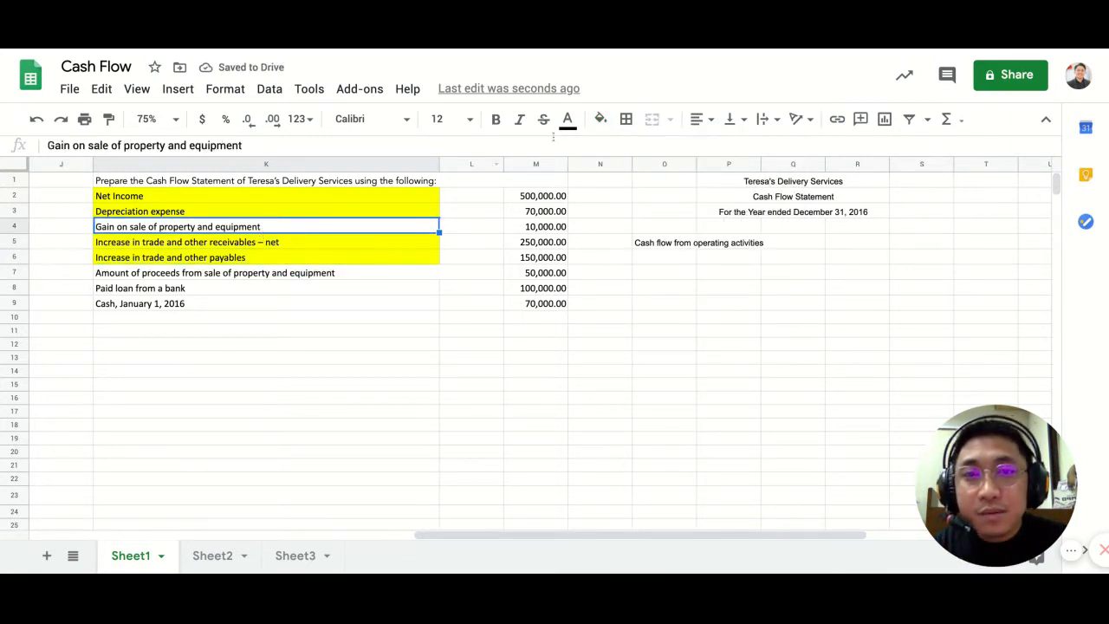
click(601, 122)
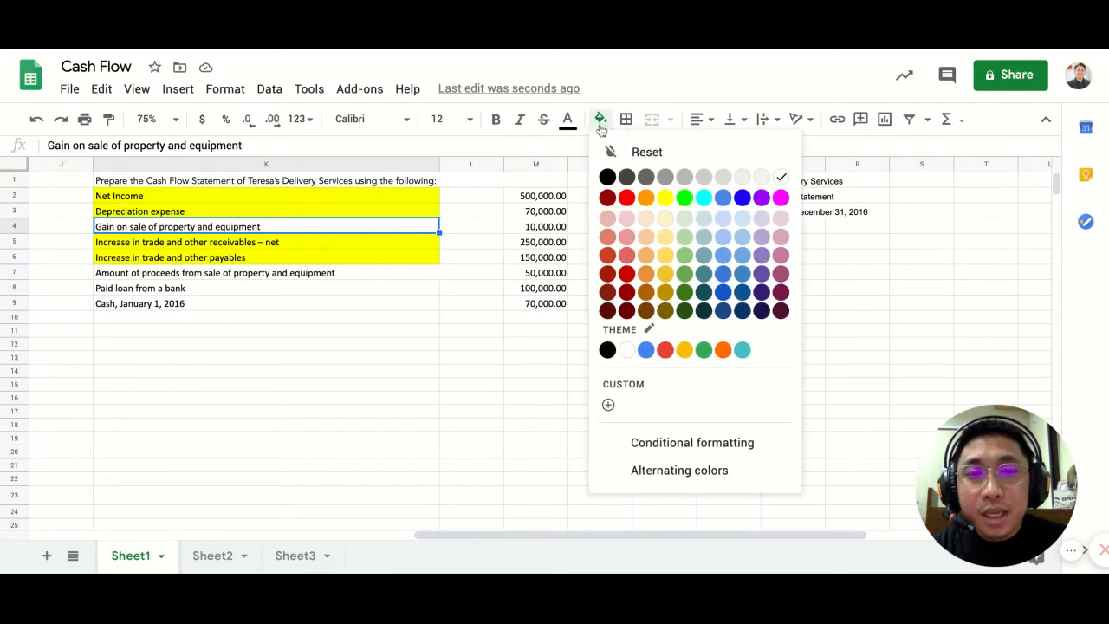
click(652, 195)
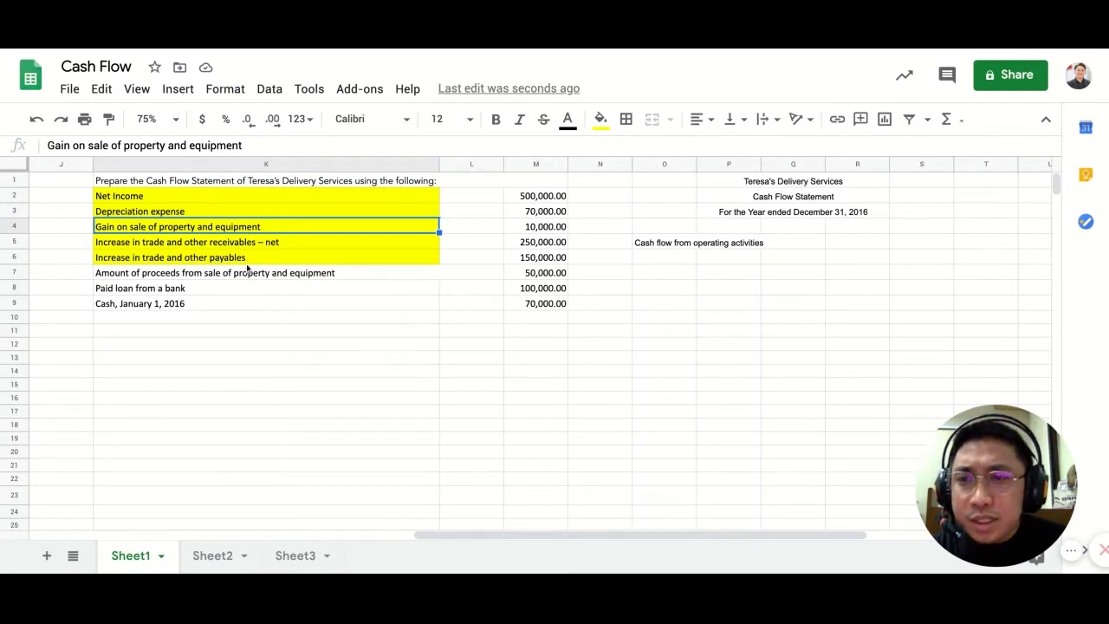
Step: Fill the proceeds from sale of property and equipment label with green and the paid bank loan label with cyan
click(244, 275)
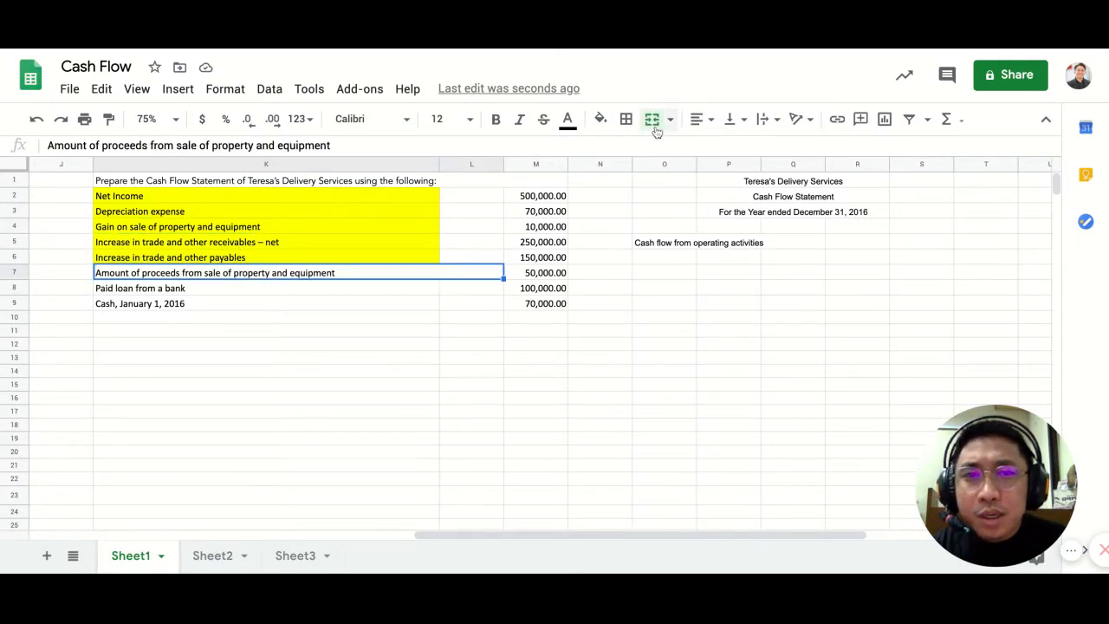
click(599, 118)
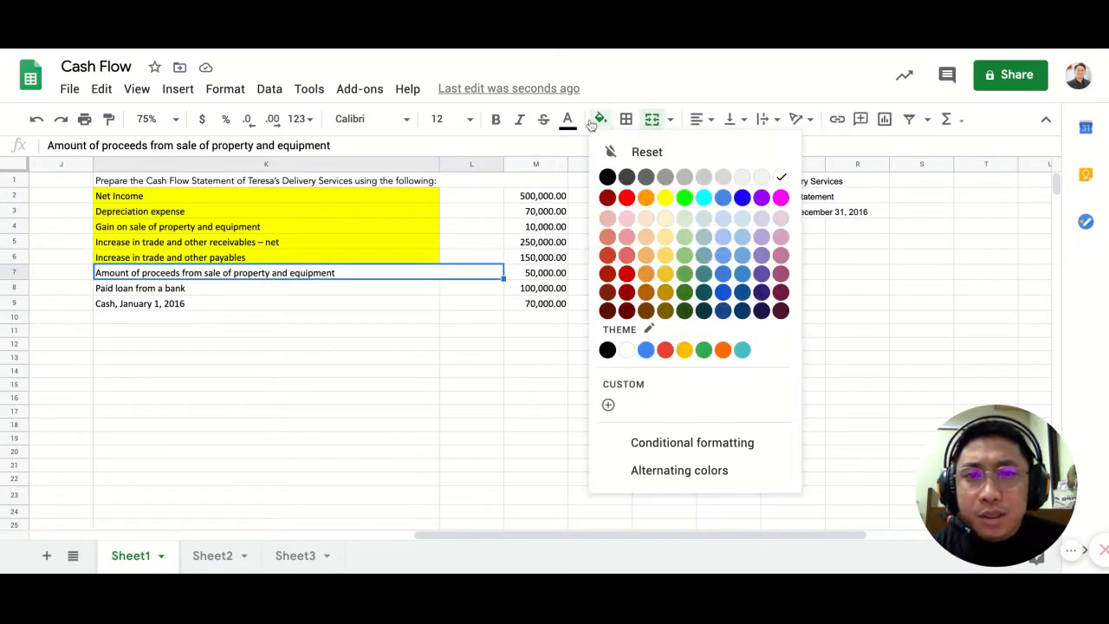
click(683, 198)
click(401, 332)
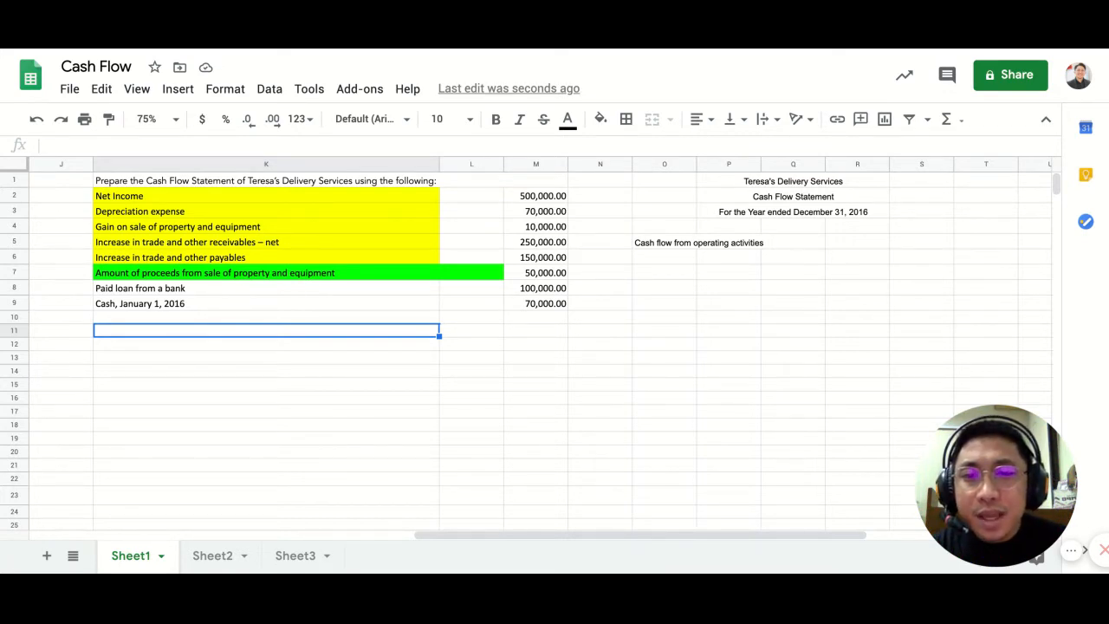
click(305, 288)
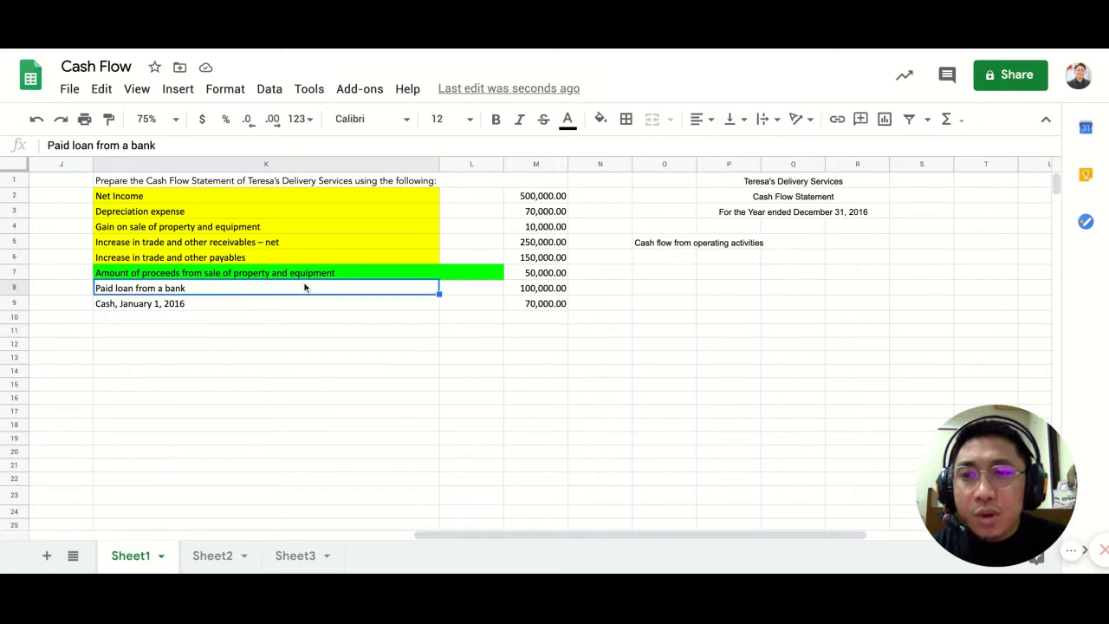
click(600, 119)
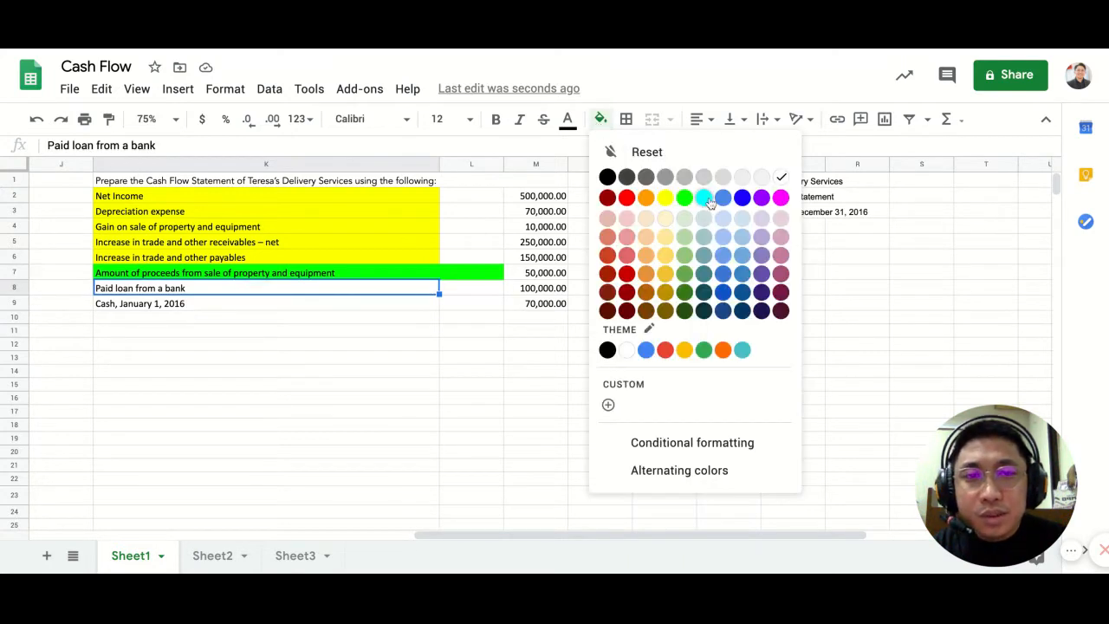
click(706, 199)
Step: Narrow column O to about half its width so it serves as an indent for the statement's line items
click(272, 310)
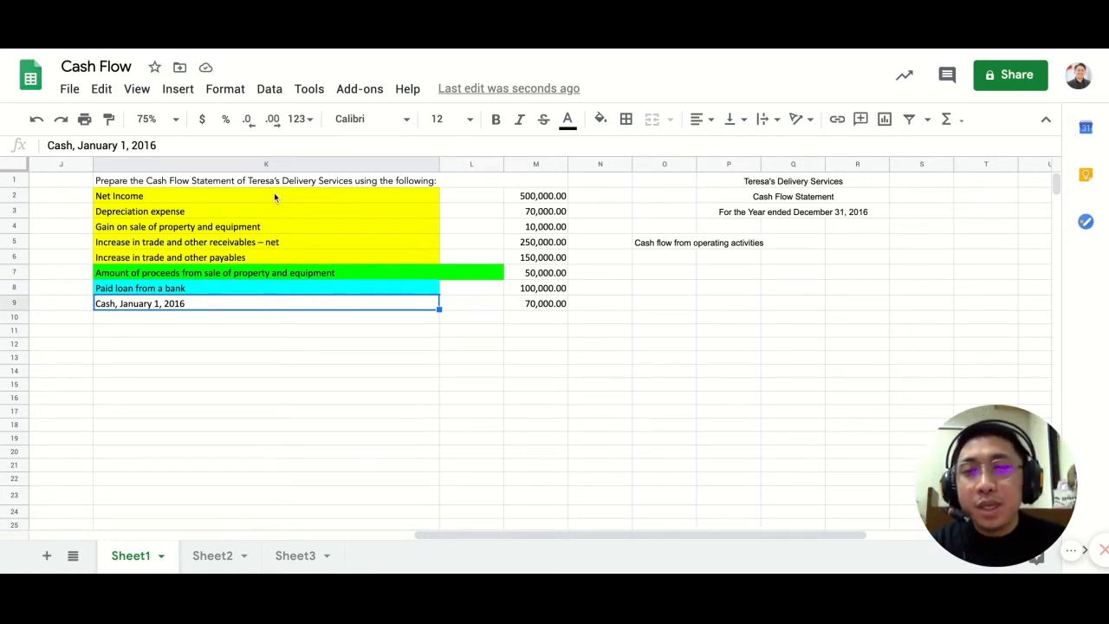
key(Right)
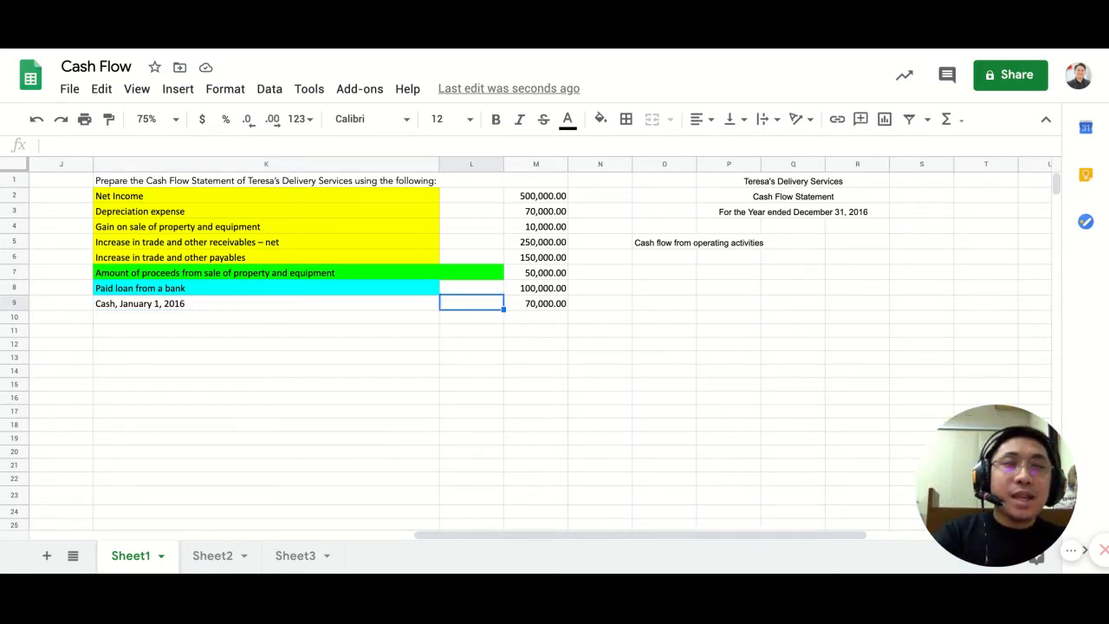
key(Right)
key(Right)
key(Right)
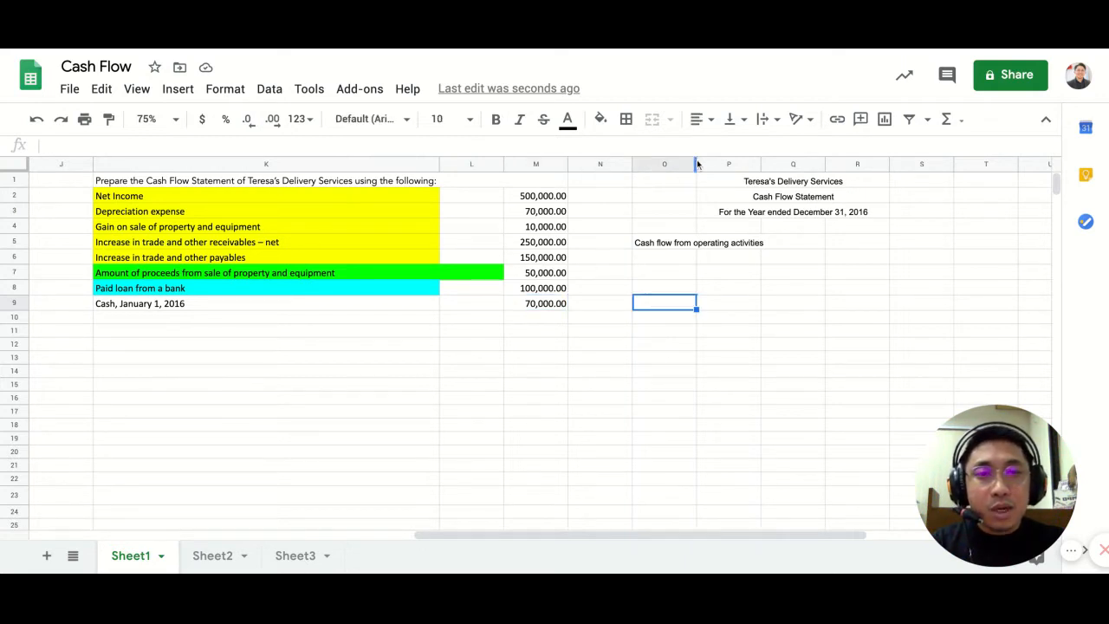
drag(696, 162, 662, 163)
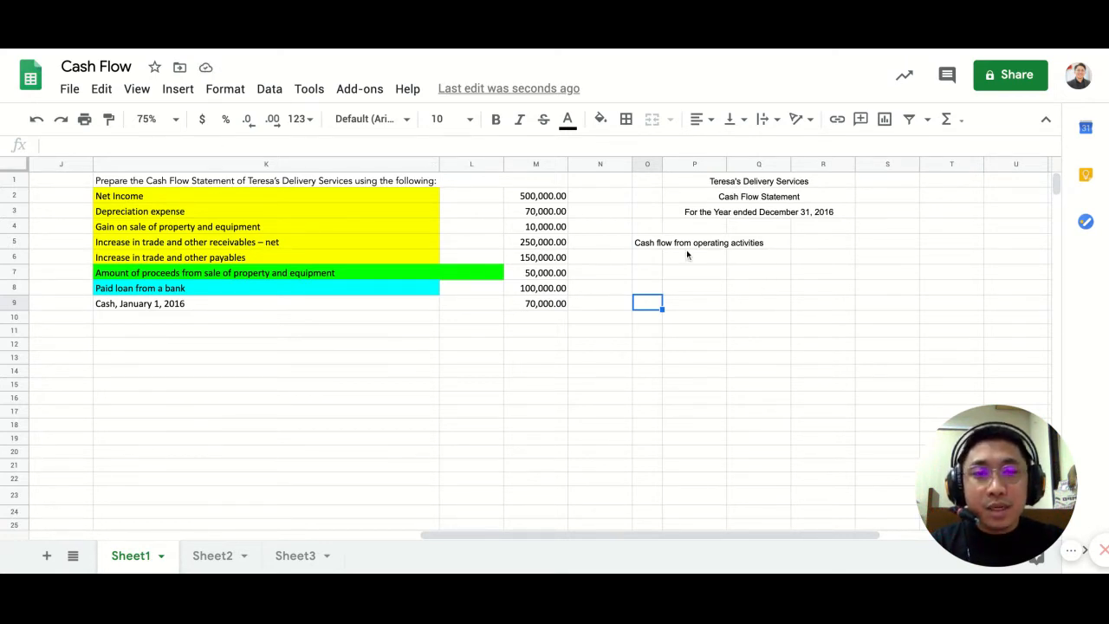
Step: Enter the line item "Net Income" in cell P6, indented under the operating activities heading
click(693, 257)
text(Net )
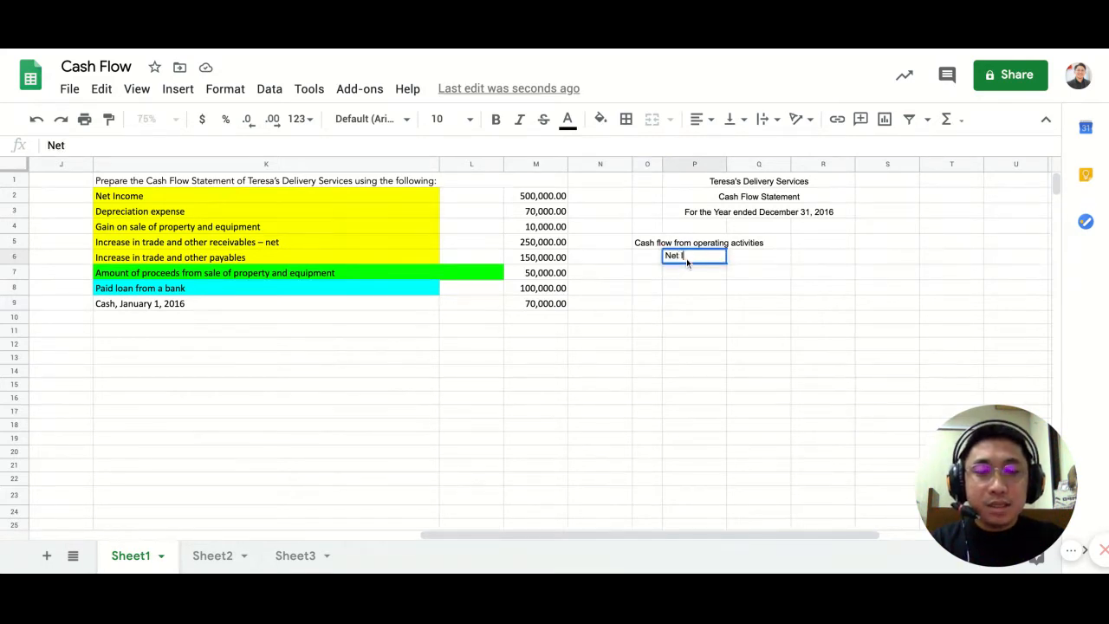
text(Inco,me)
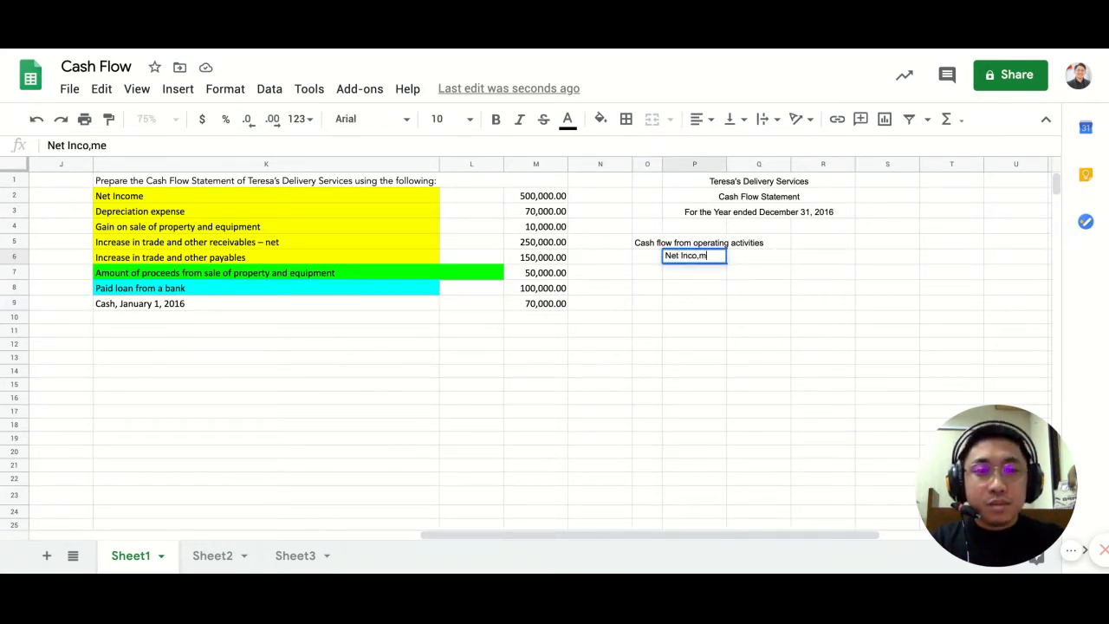
key(BackSpace)
key(BackSpace)
key(BackSpace)
text(me)
key(Return)
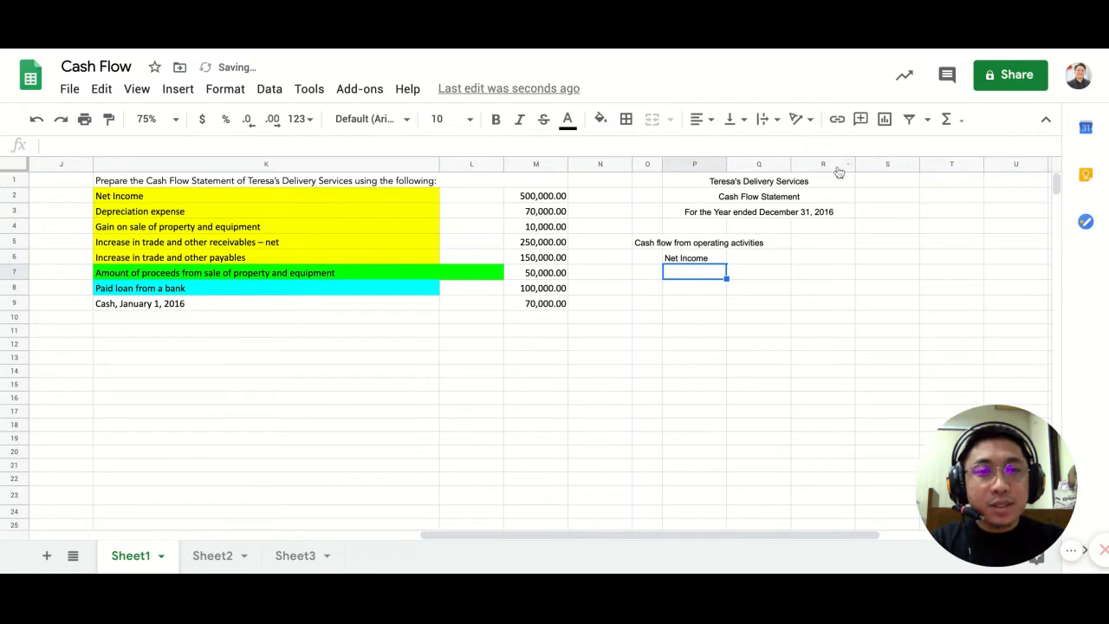
Step: Narrow column R to less than half its width and enter the net income amount 500000 in cell S6
drag(854, 163, 815, 163)
click(848, 264)
text(500000)
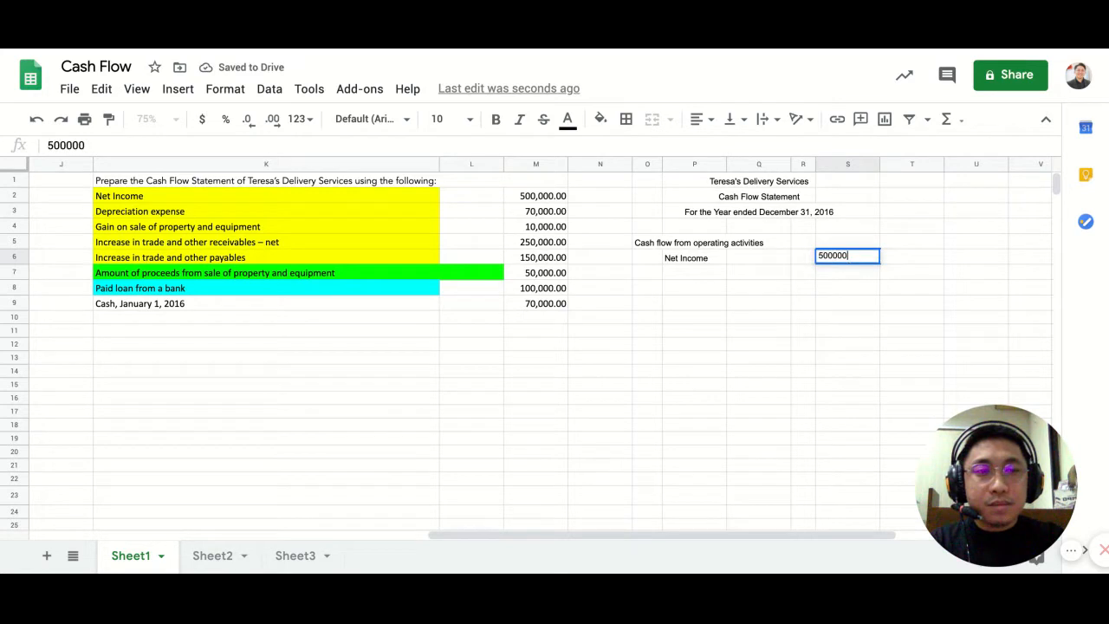
key(Return)
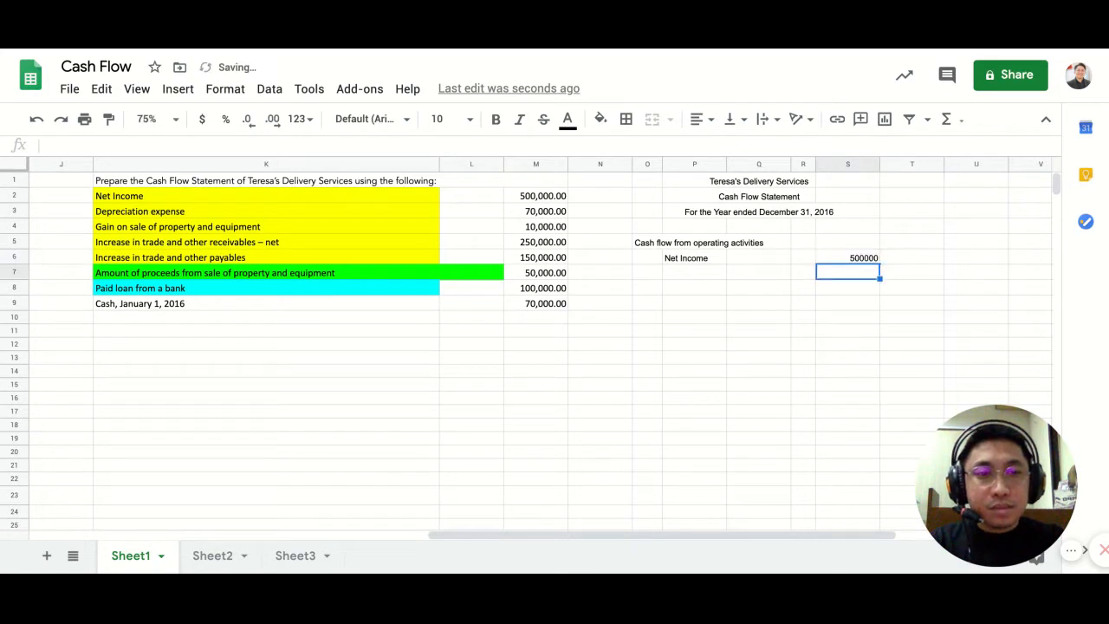
Step: Enter the peso sign "P" in cell R6, beside the net income amount
click(805, 257)
text(P)
key(Return)
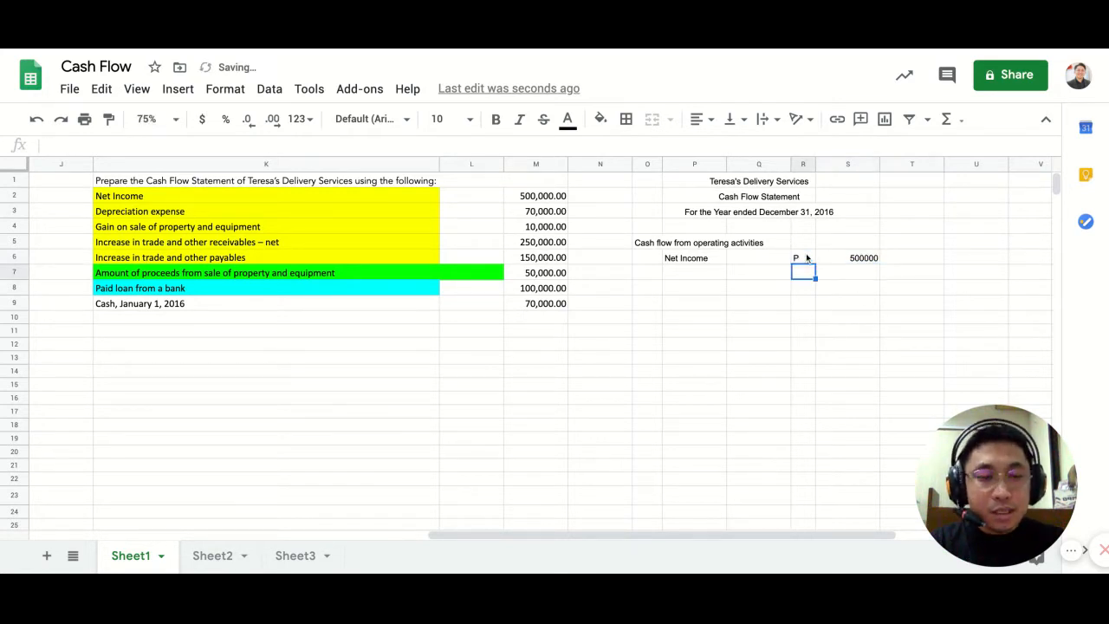
Step: Right-align the peso sign in cell R6 so it sits next to the net income amount
click(804, 257)
click(702, 119)
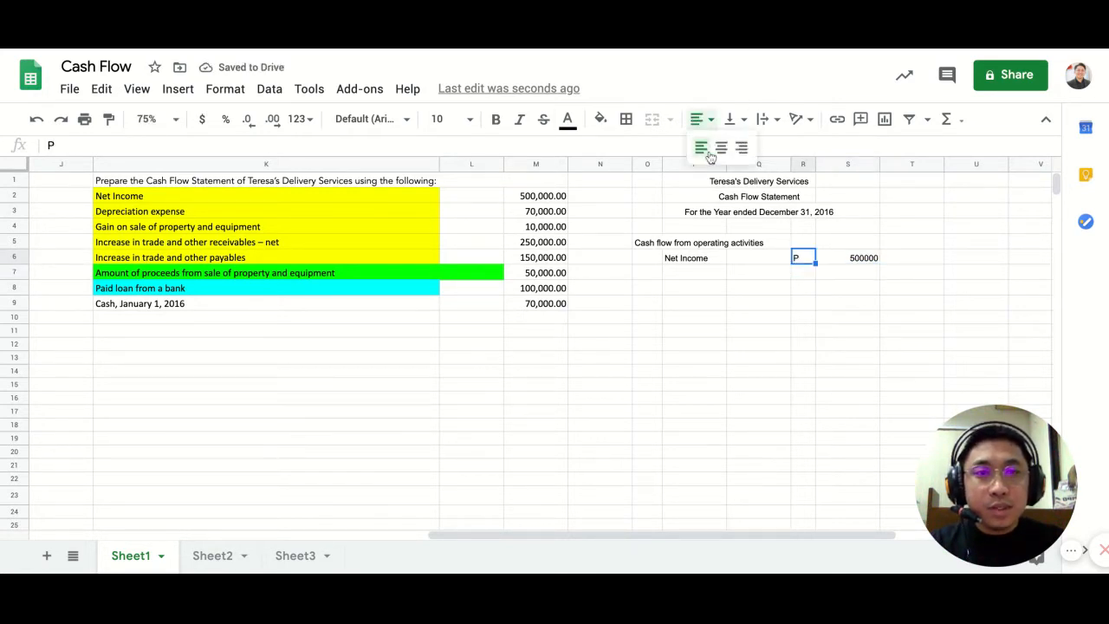
click(708, 154)
click(702, 118)
click(722, 147)
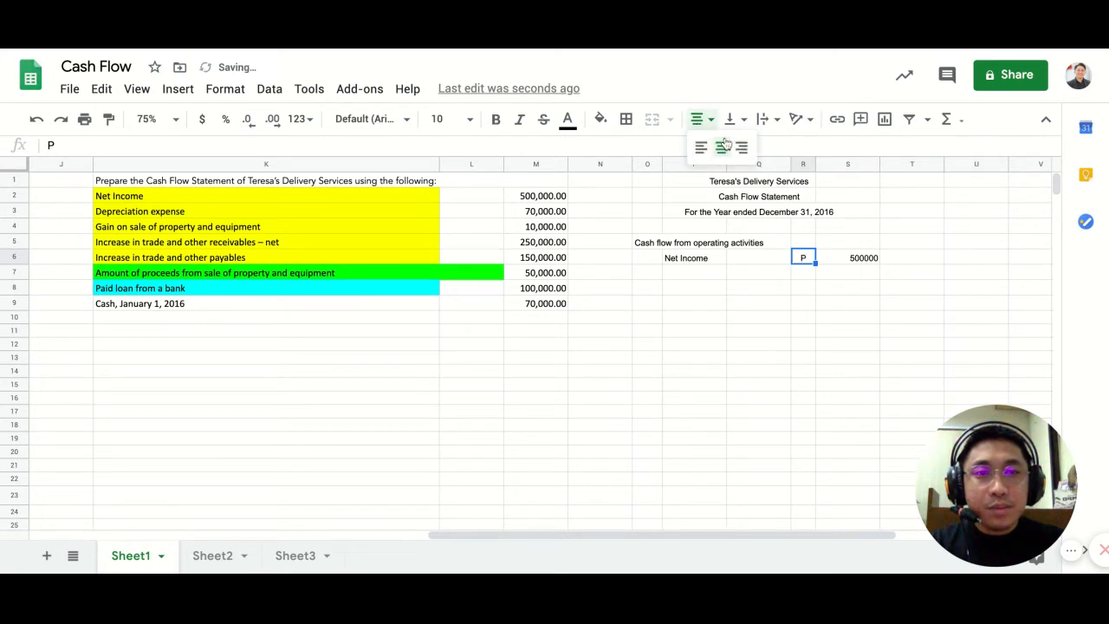
click(709, 122)
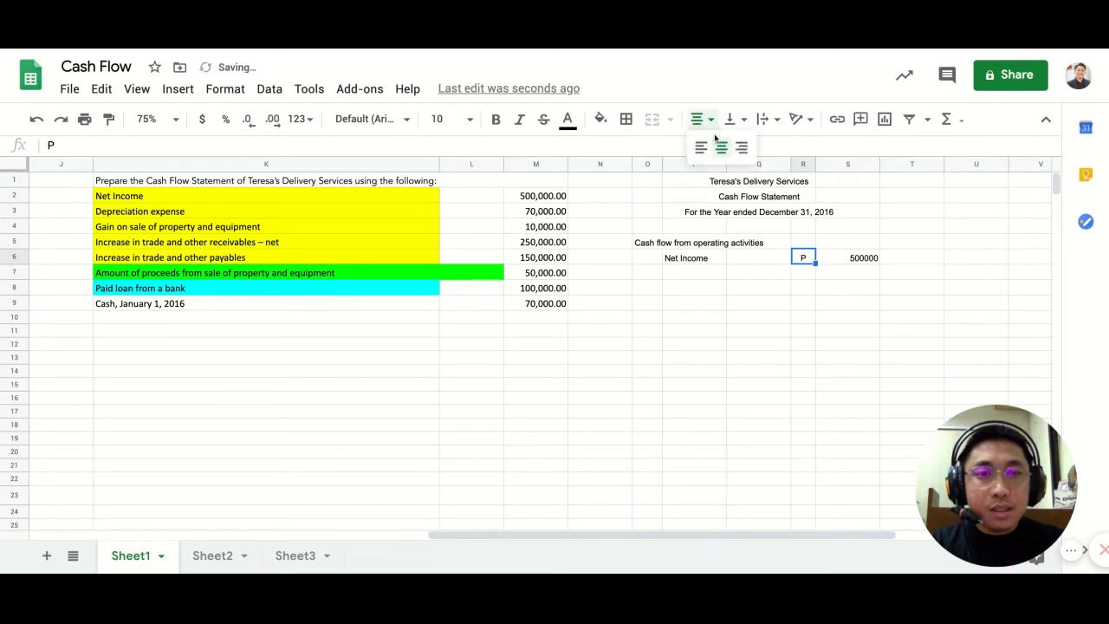
click(741, 147)
Step: Format the net income amount in S6 as a number with thousands separator and no decimal places
click(854, 263)
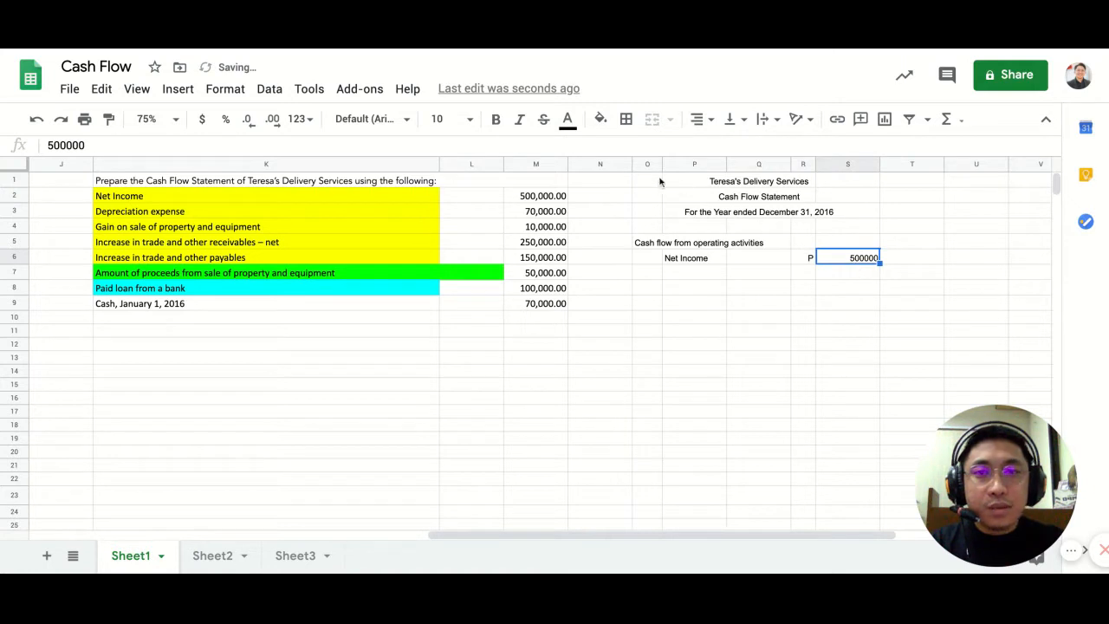
click(224, 90)
mouse_move(287, 160)
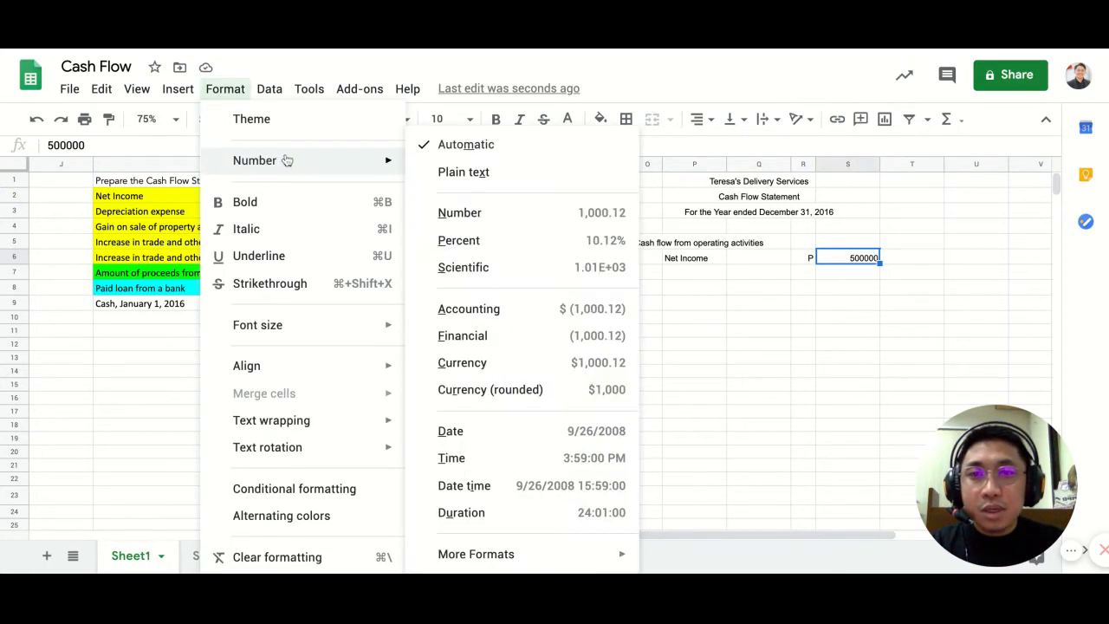
click(476, 217)
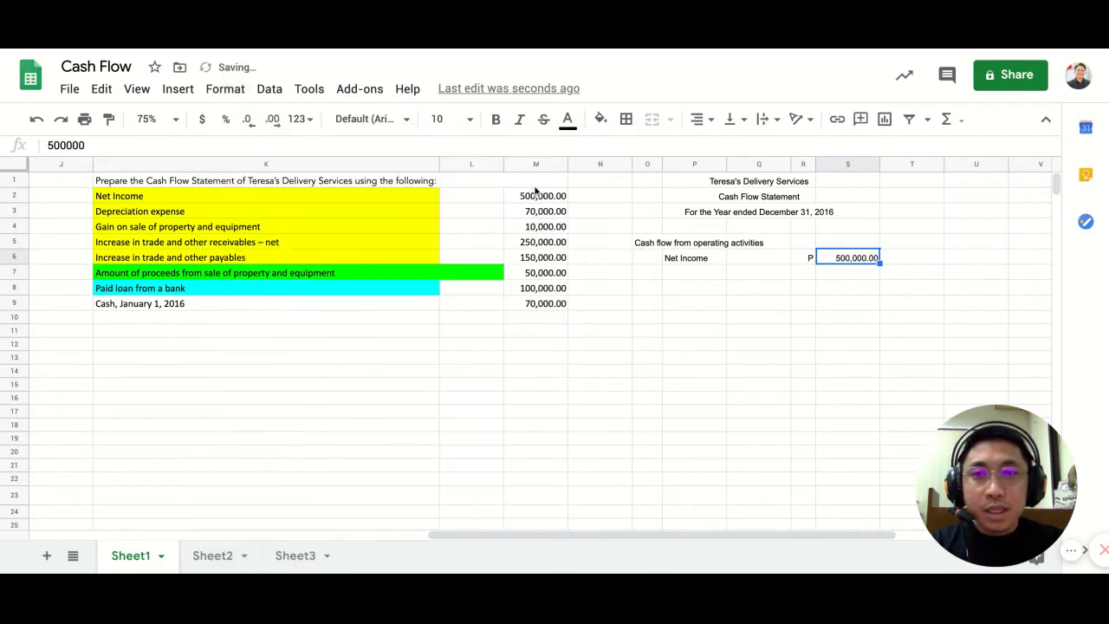
click(248, 121)
click(248, 121)
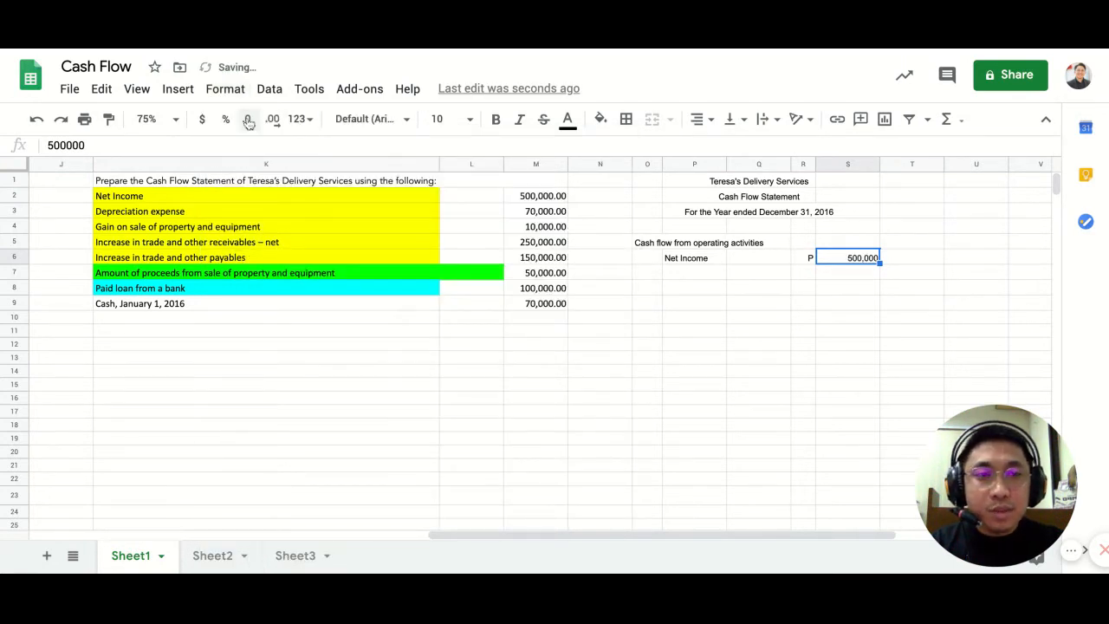
Step: Enter the label "Add back:" in cell P7, under Net Income
click(694, 257)
click(691, 272)
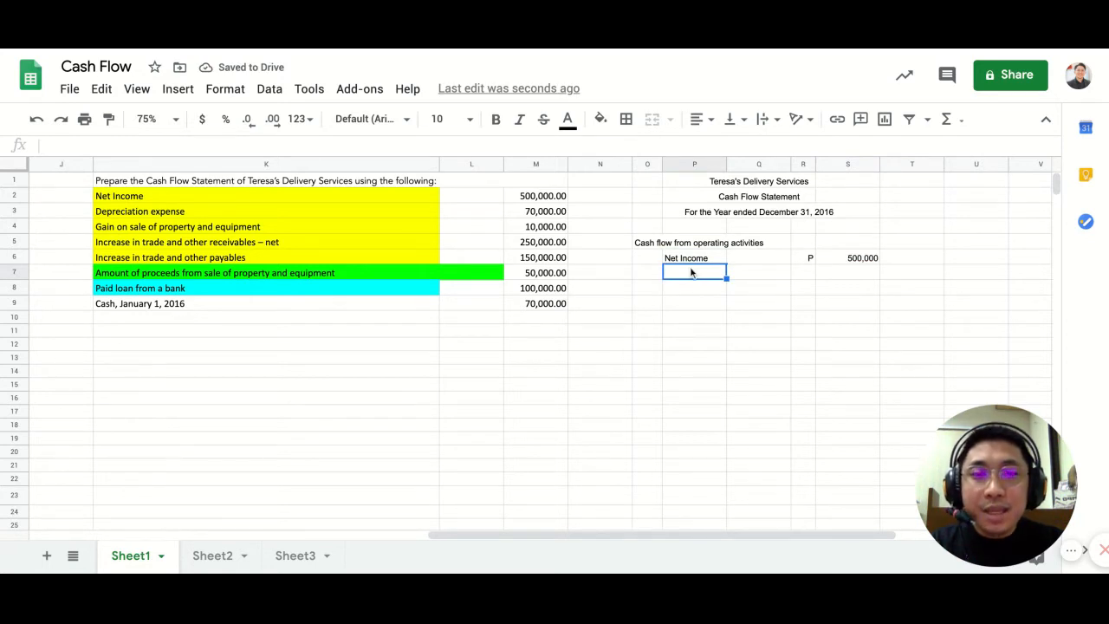
text(Add bav)
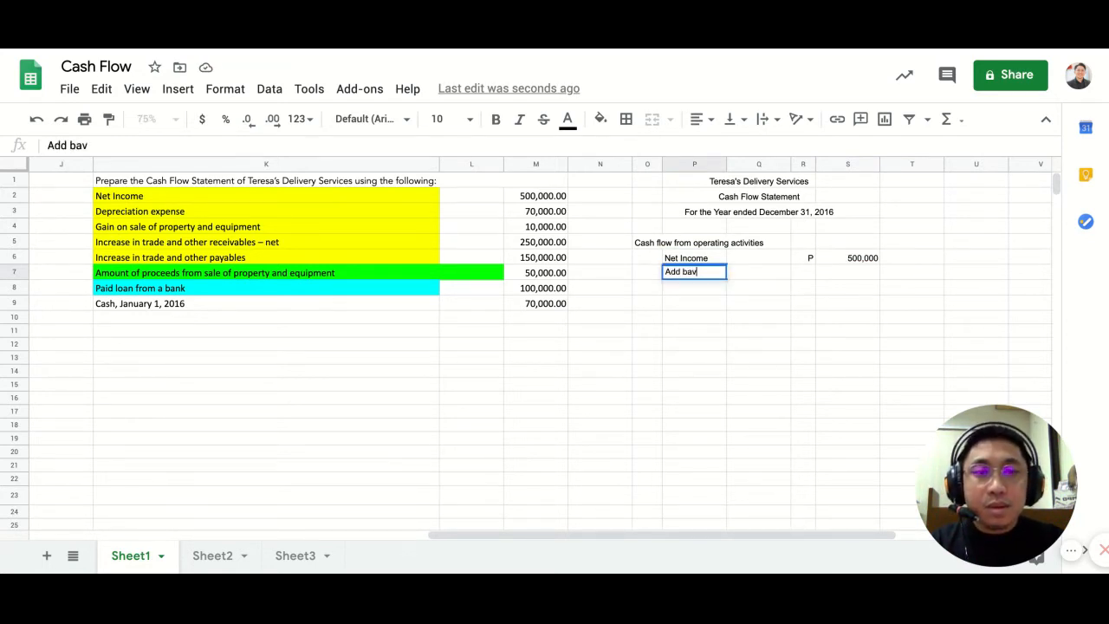
key(BackSpace)
text(ck:)
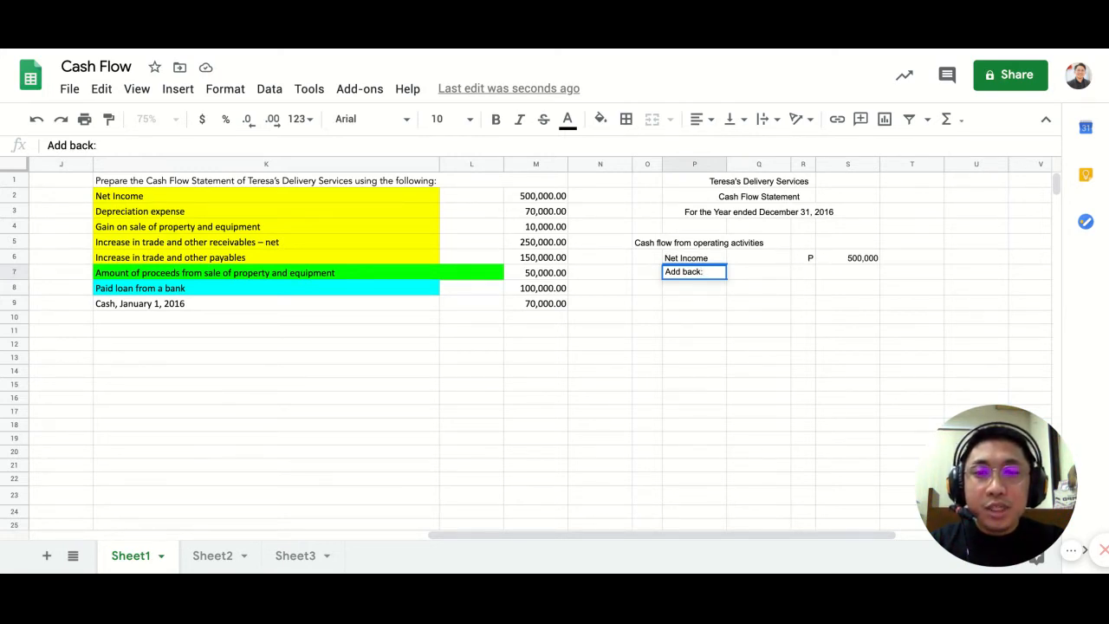
key(Tab)
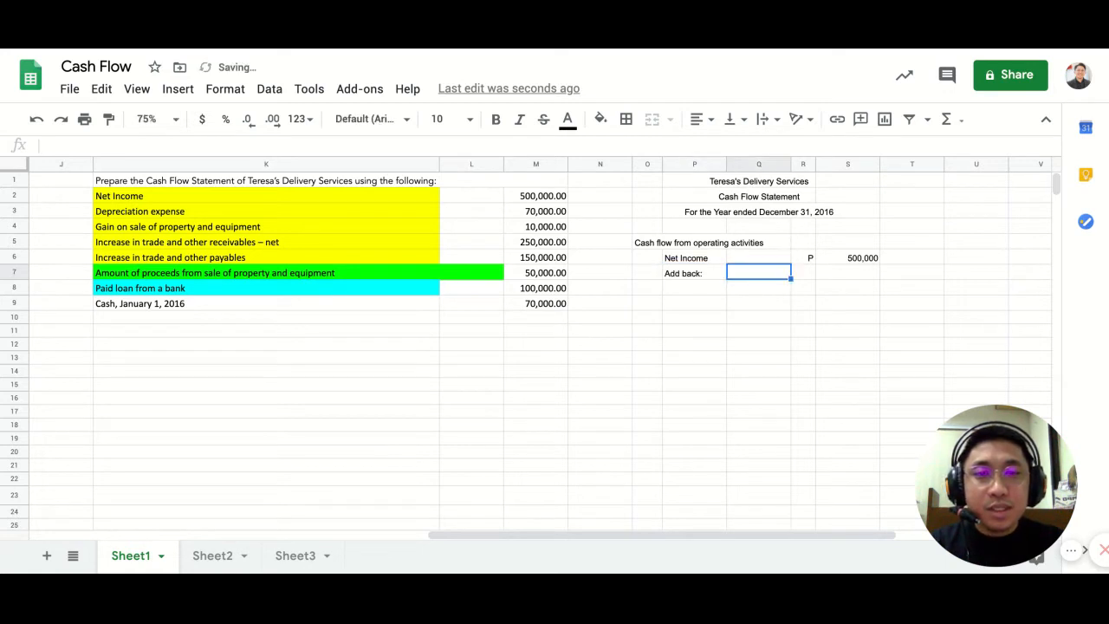
key(Left)
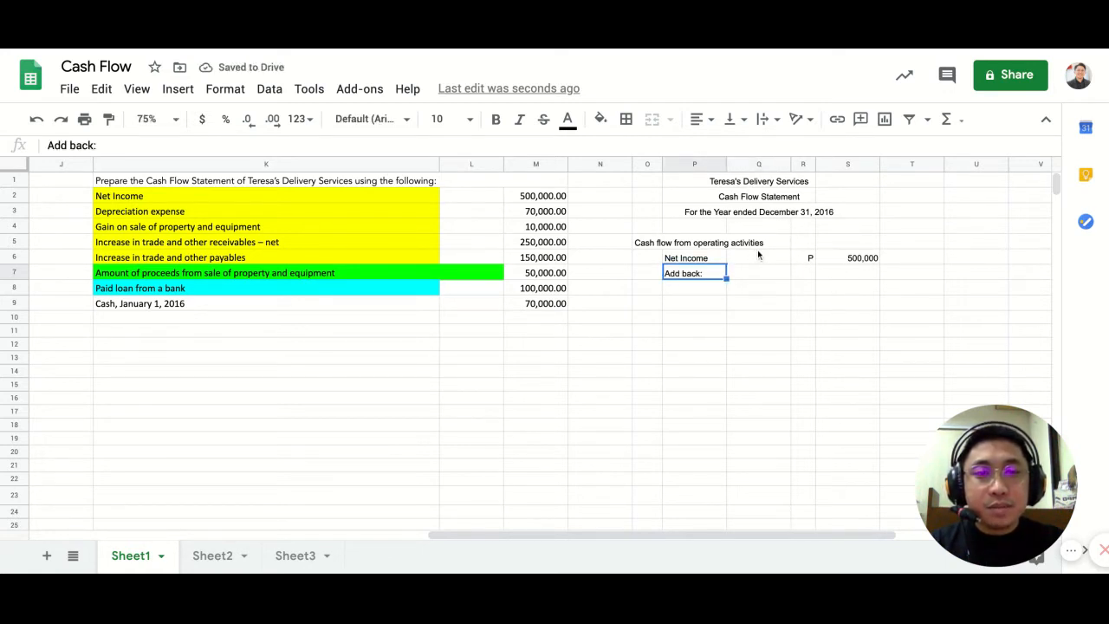
Step: Enter "Depreciation Expense" in cell Q7 and widen column Q to fit the text
key(Right)
text(De)
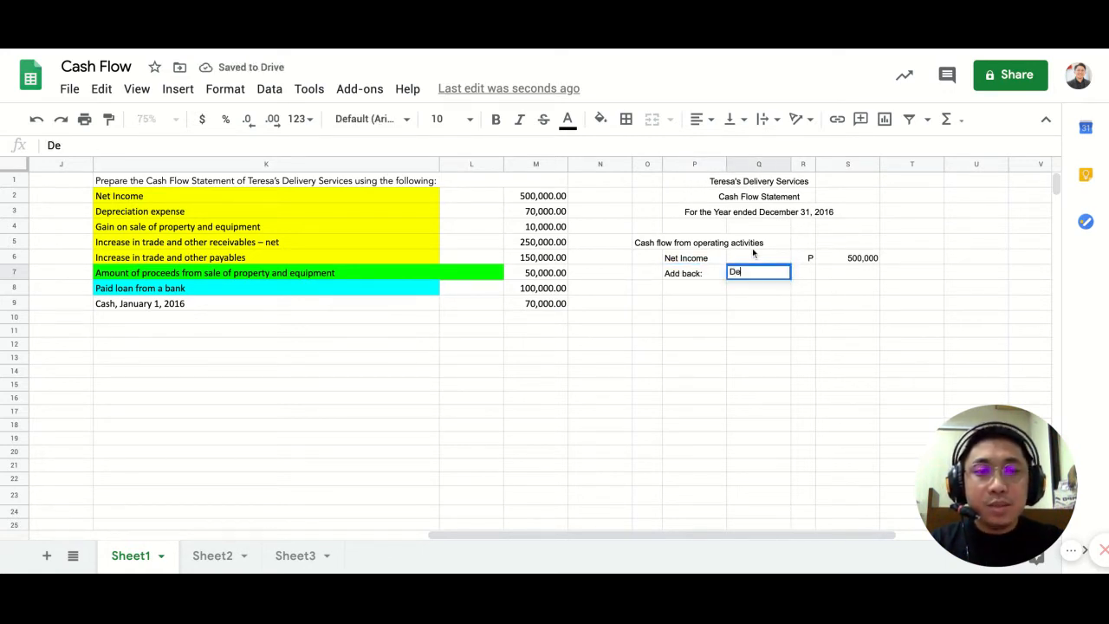
text(preciation E)
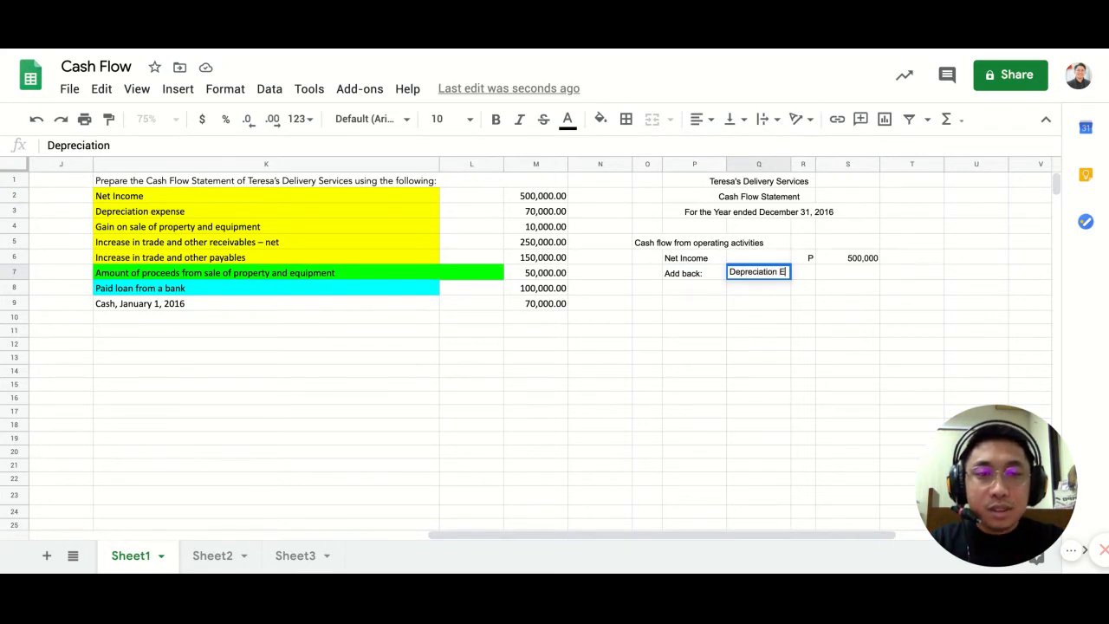
text(xpenx)
key(BackSpace)
text(se)
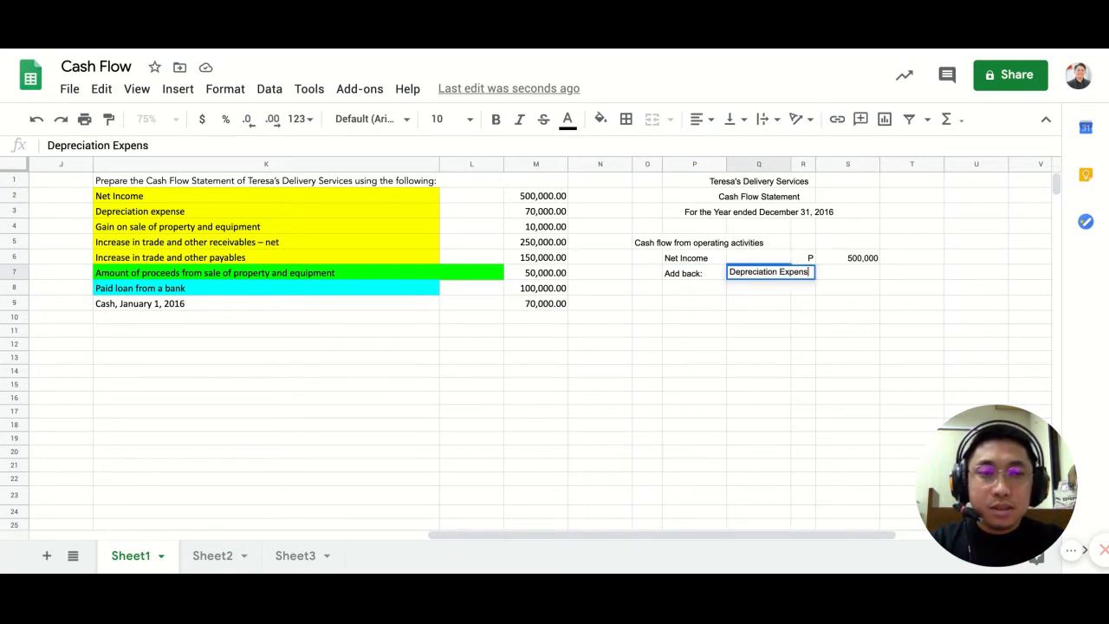
key(Return)
drag(790, 164, 820, 164)
Step: Copy the depreciation amount 70,000 from M3 into S7 and show it without decimal places
click(893, 280)
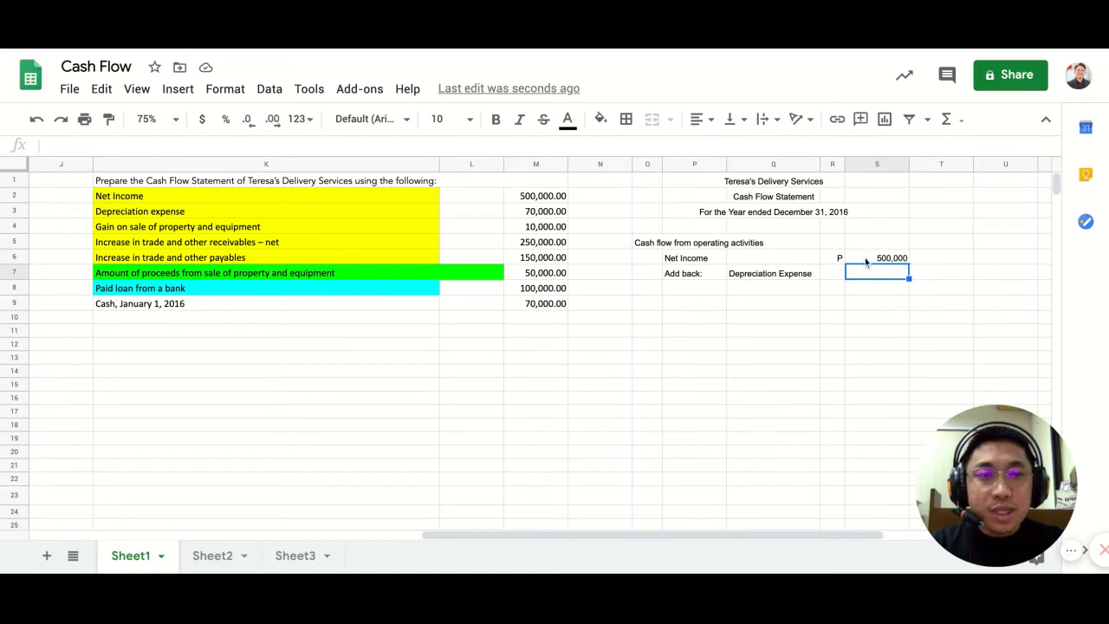
click(538, 212)
key(ctrl+c)
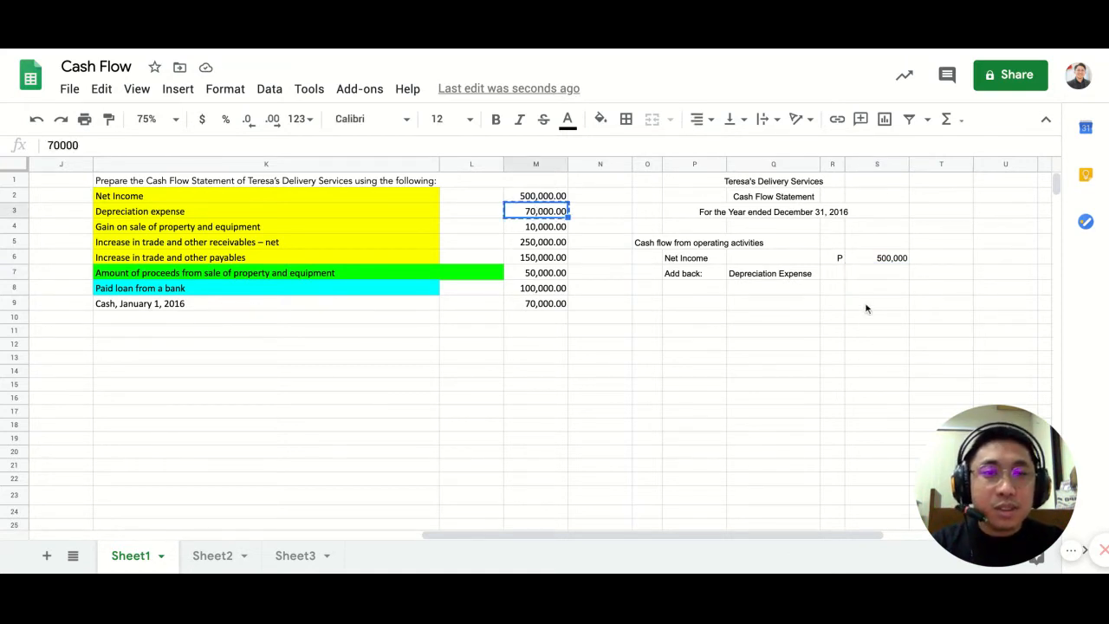
click(873, 273)
key(ctrl+v)
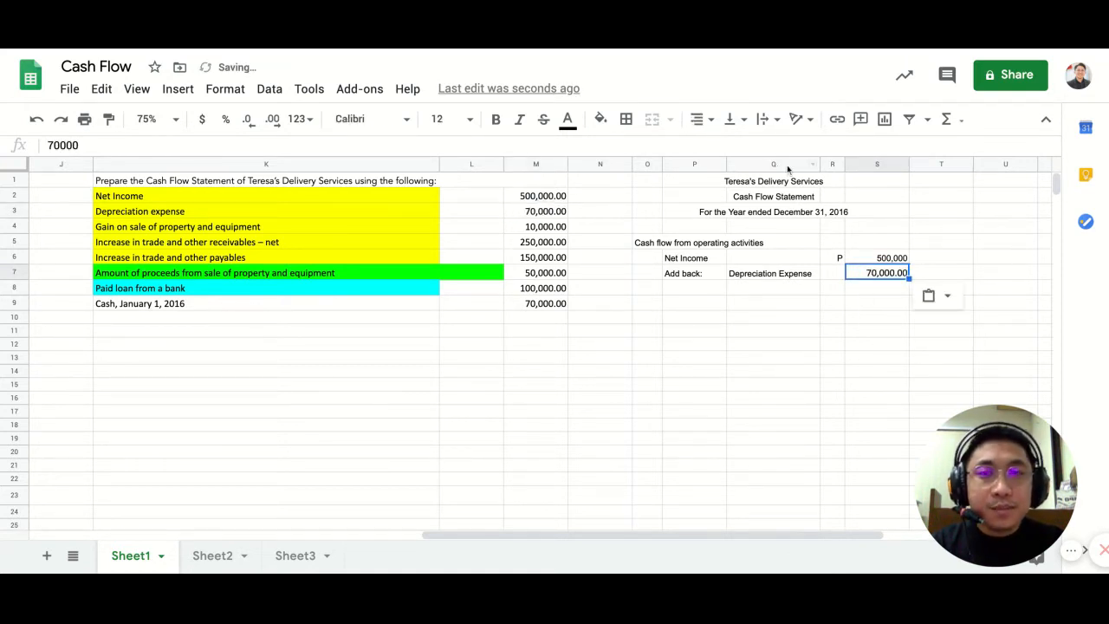
click(246, 119)
click(247, 119)
key(Return)
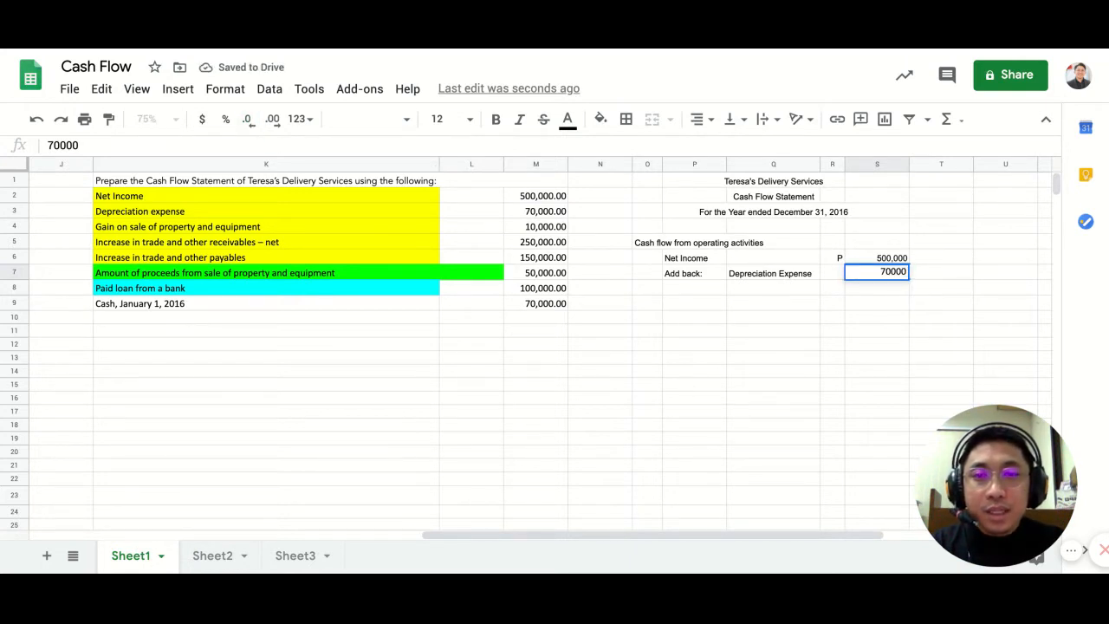
Step: Enter the label "Less:" in cell P8, under "Add back:"
click(690, 284)
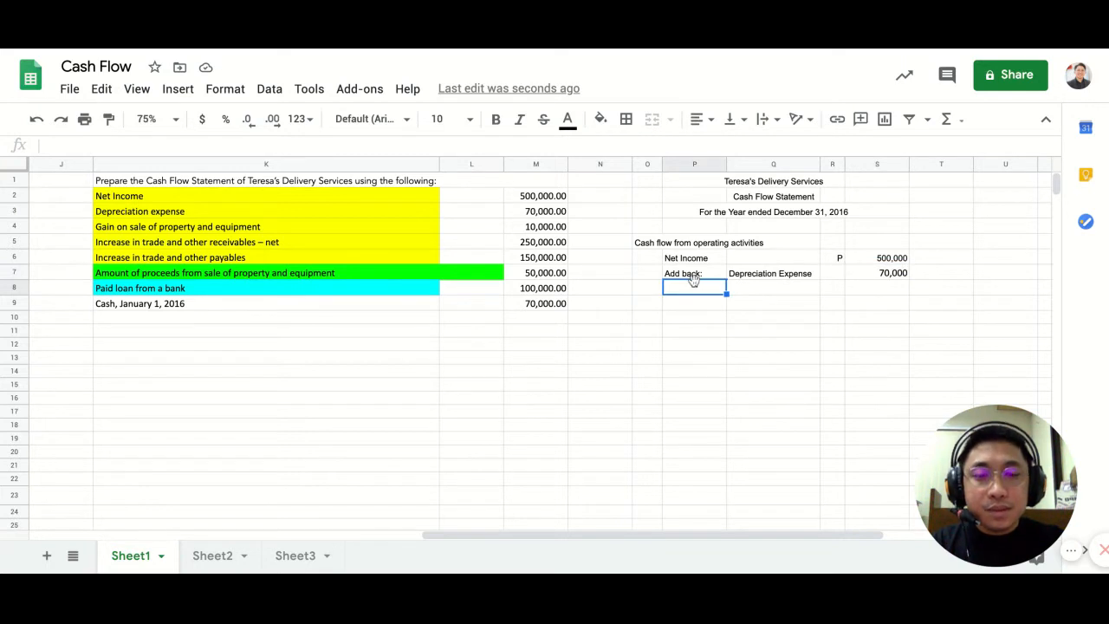
text(Less:)
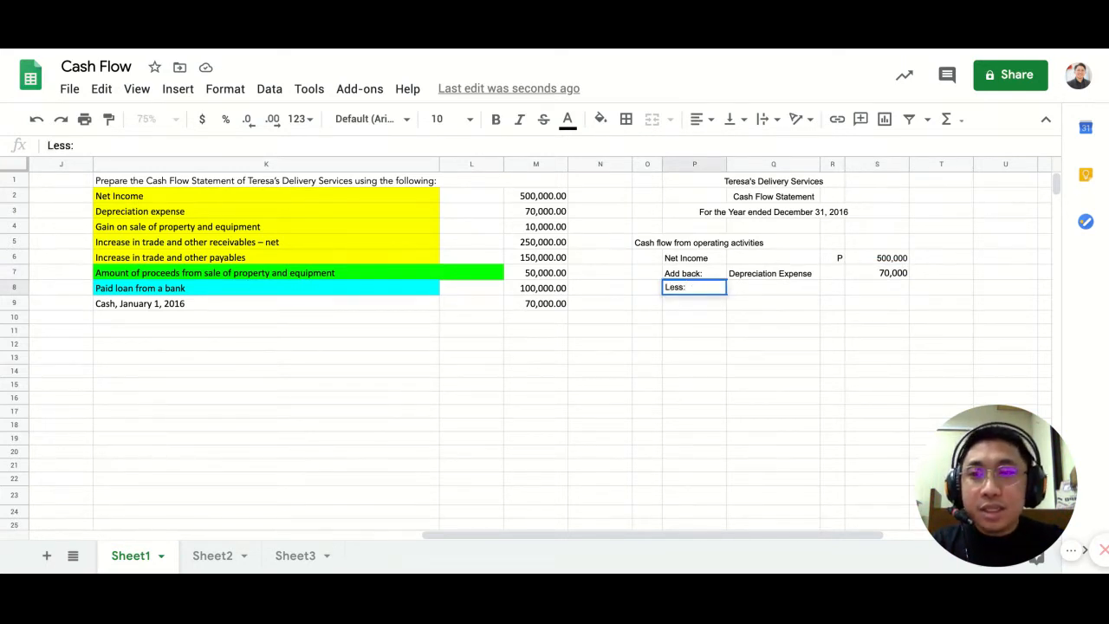
key(Return)
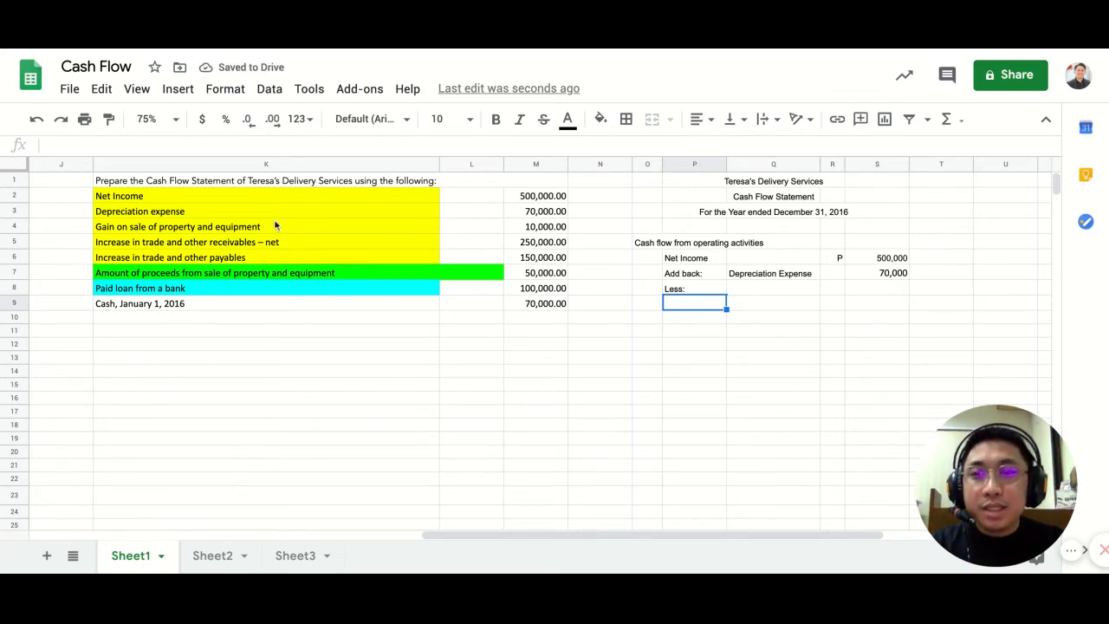
Step: Copy the item "Gain on sale of property and equipment" from K4 into cell Q8
click(297, 228)
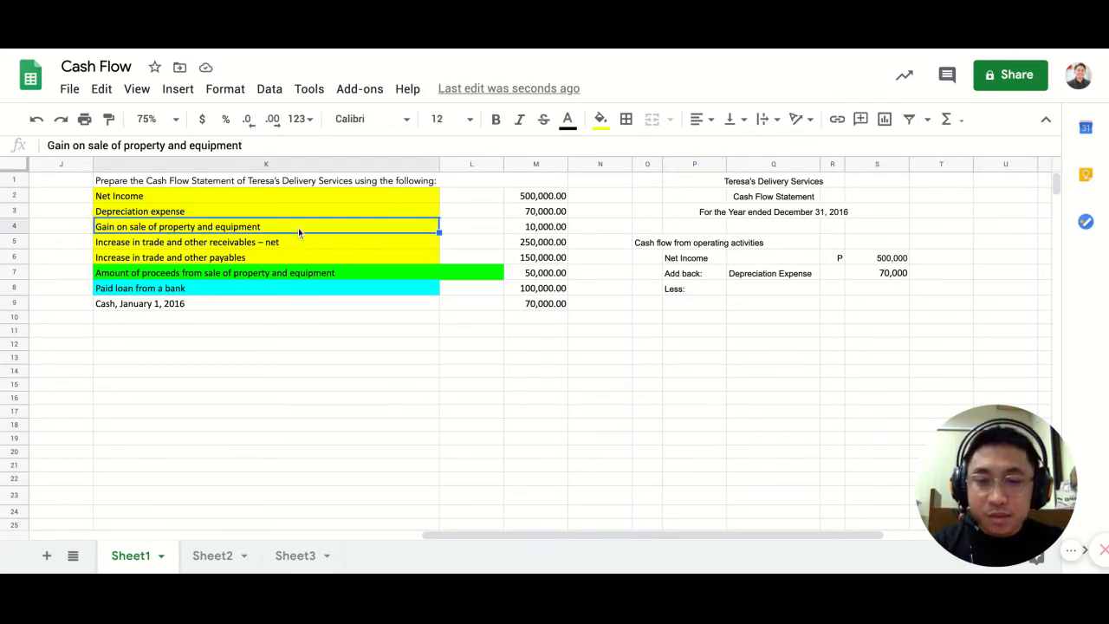
key(ctrl+c)
click(751, 287)
key(ctrl+v)
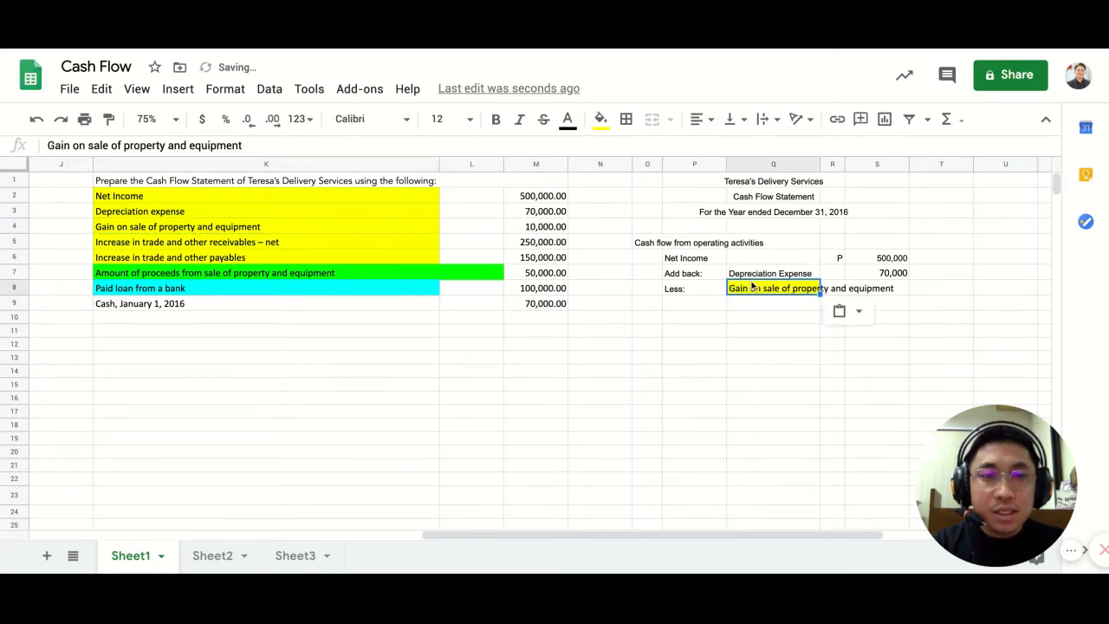
Step: Reset the fill color of cell Q8 and widen column Q until the whole gain on sale label fits
click(599, 118)
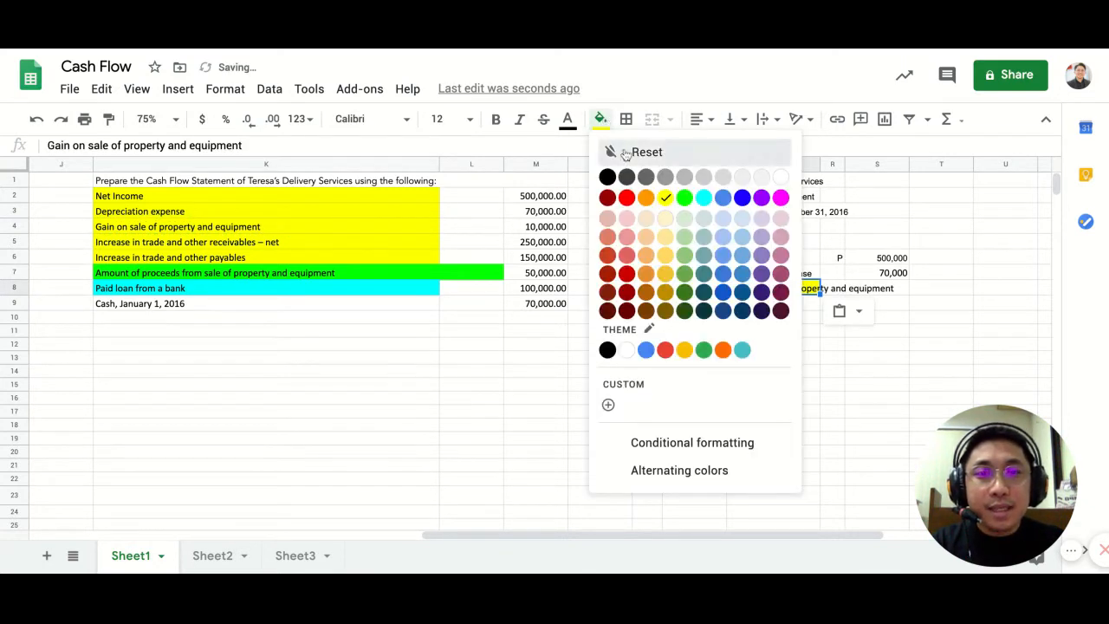
click(622, 150)
click(763, 409)
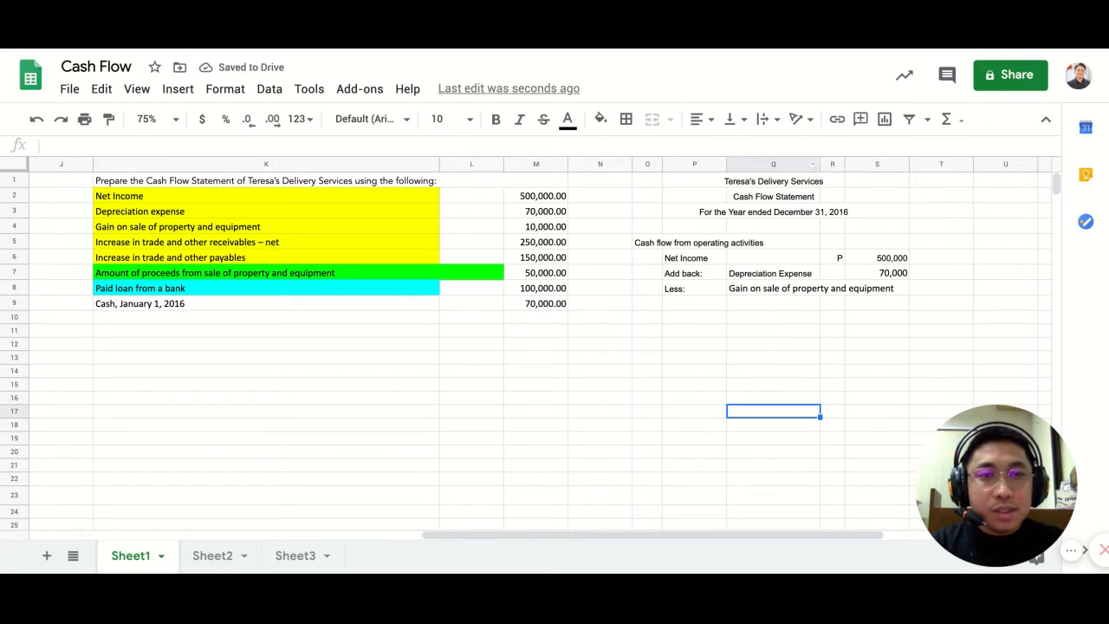
drag(819, 163, 893, 163)
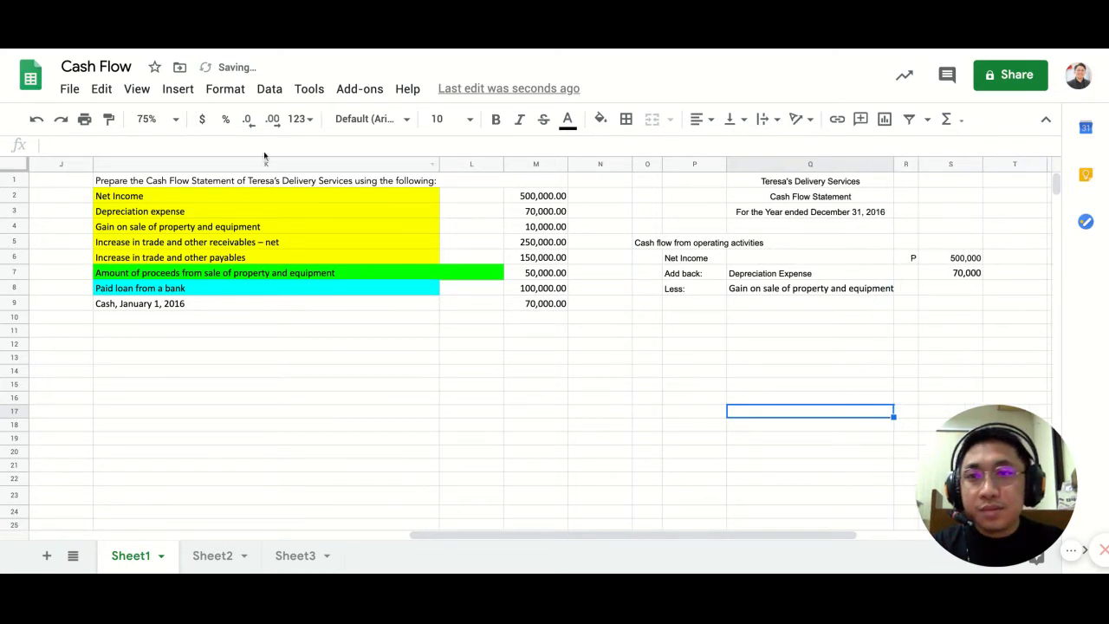
Step: Set the sheet zoom to 100% and view the cash flow statement columns
click(153, 119)
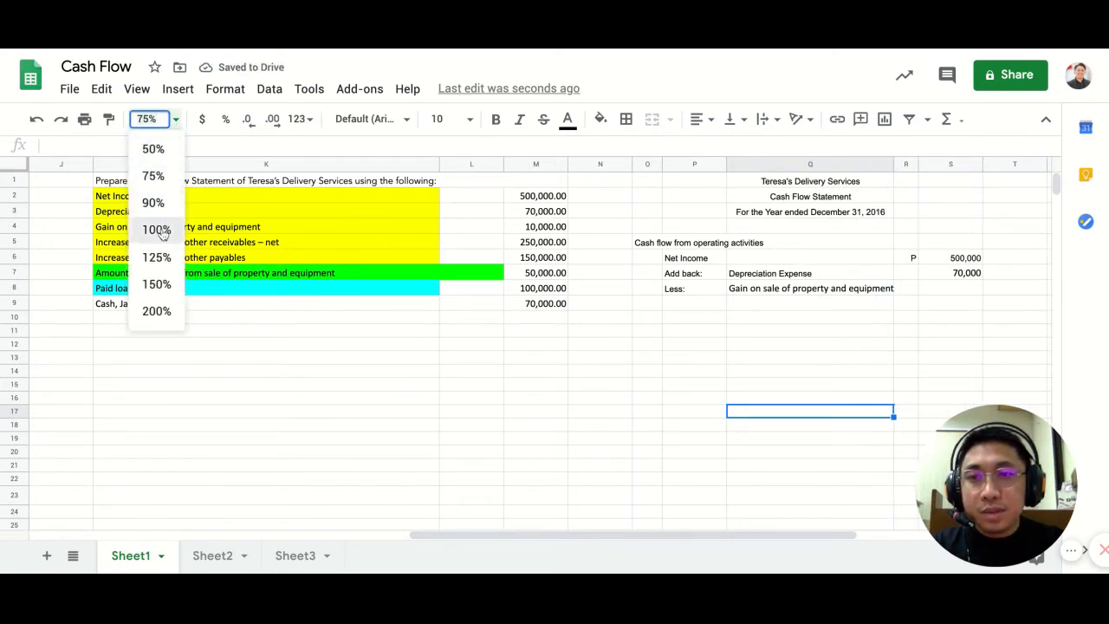
click(158, 228)
scroll(243, 307, right, 5)
scroll(243, 307, left, 2)
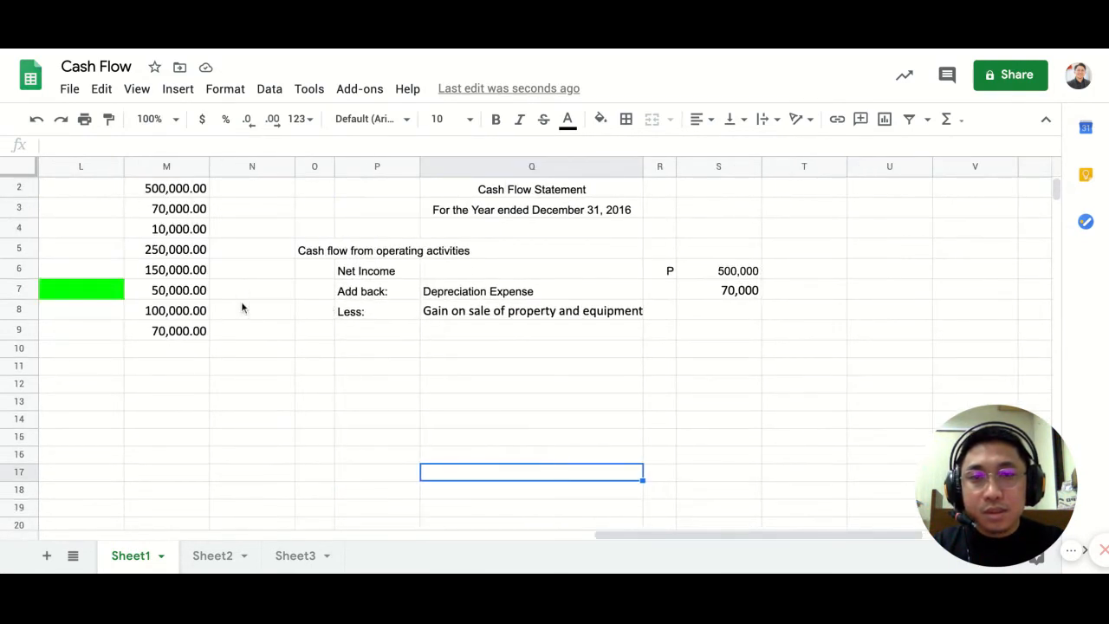
scroll(241, 300, up, 1)
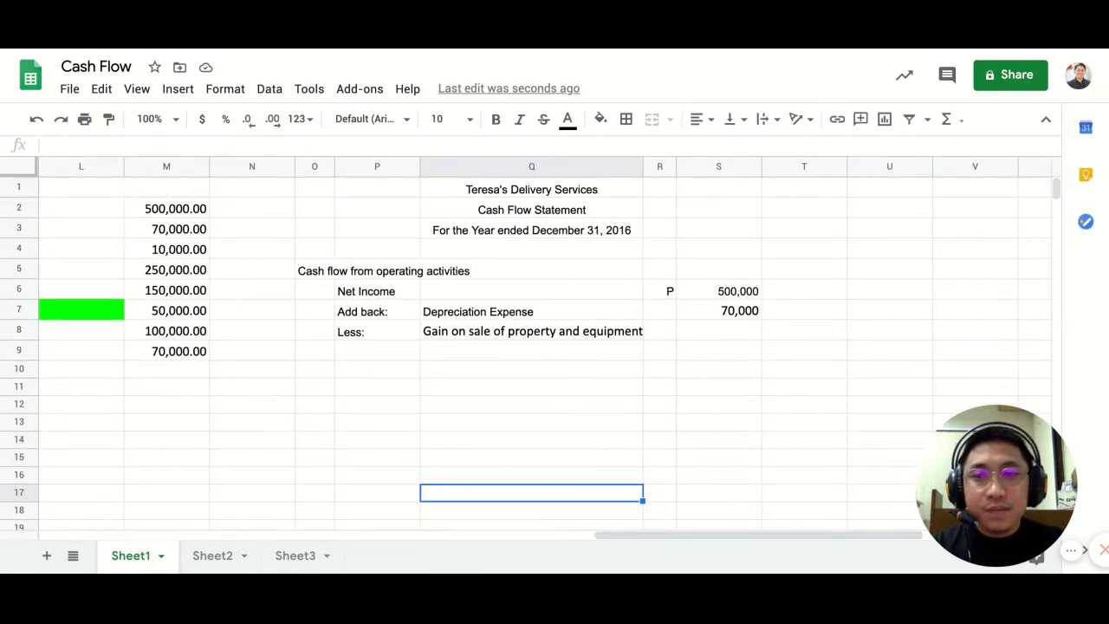
Step: Set the sheet zoom to 90% and bring the statement's amount column into view
click(176, 119)
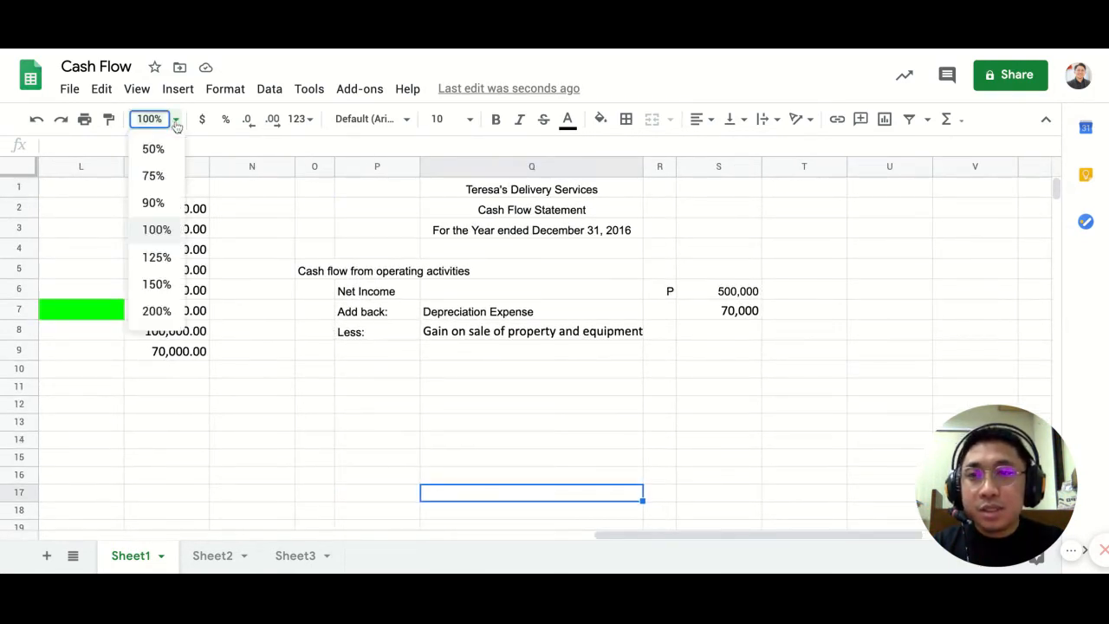
click(155, 201)
scroll(334, 310, left, 3)
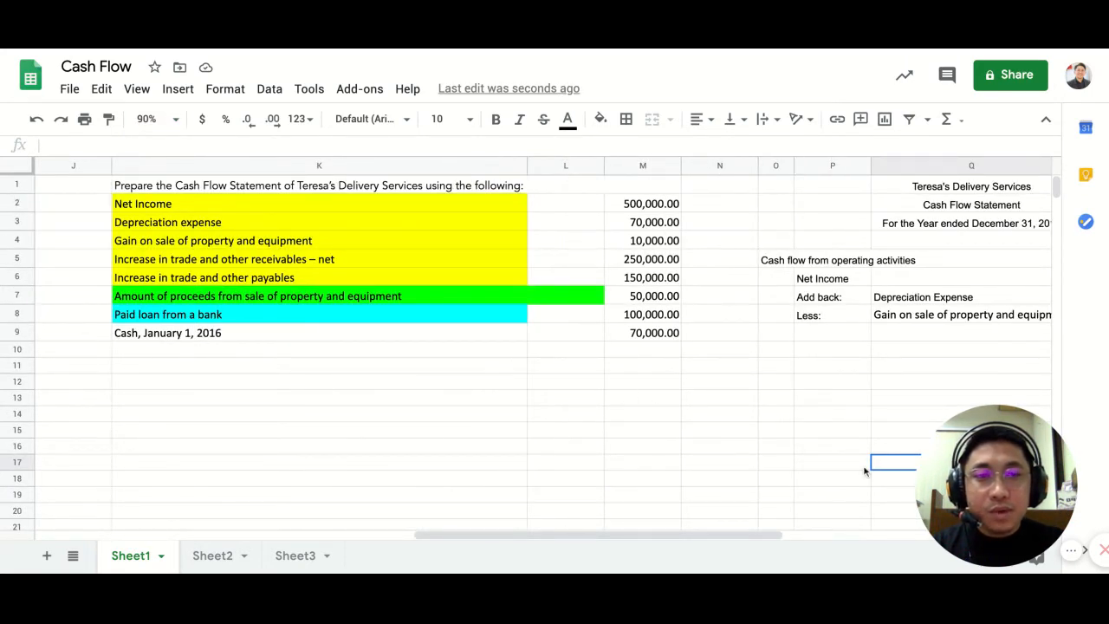
scroll(764, 438, right, 1)
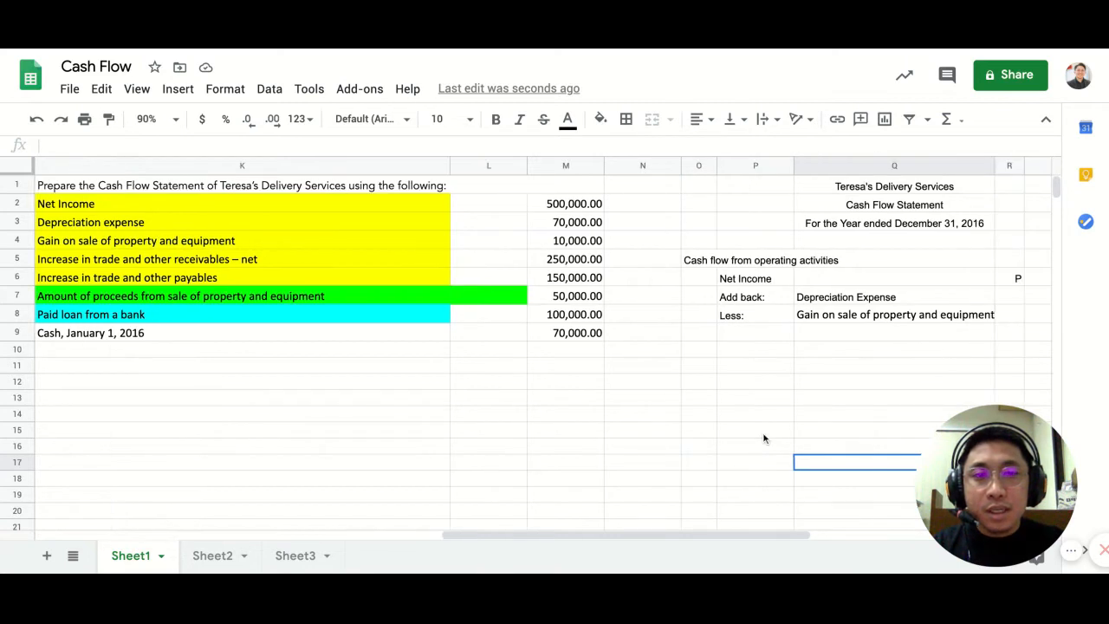
drag(1038, 446, 204, 480)
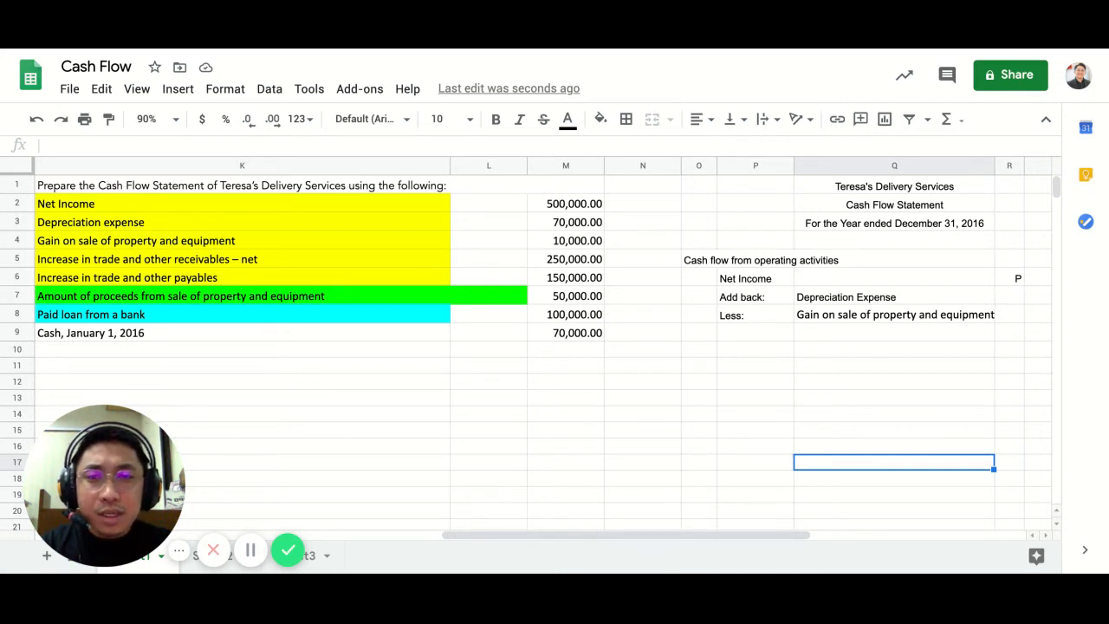
scroll(902, 330, right, 5)
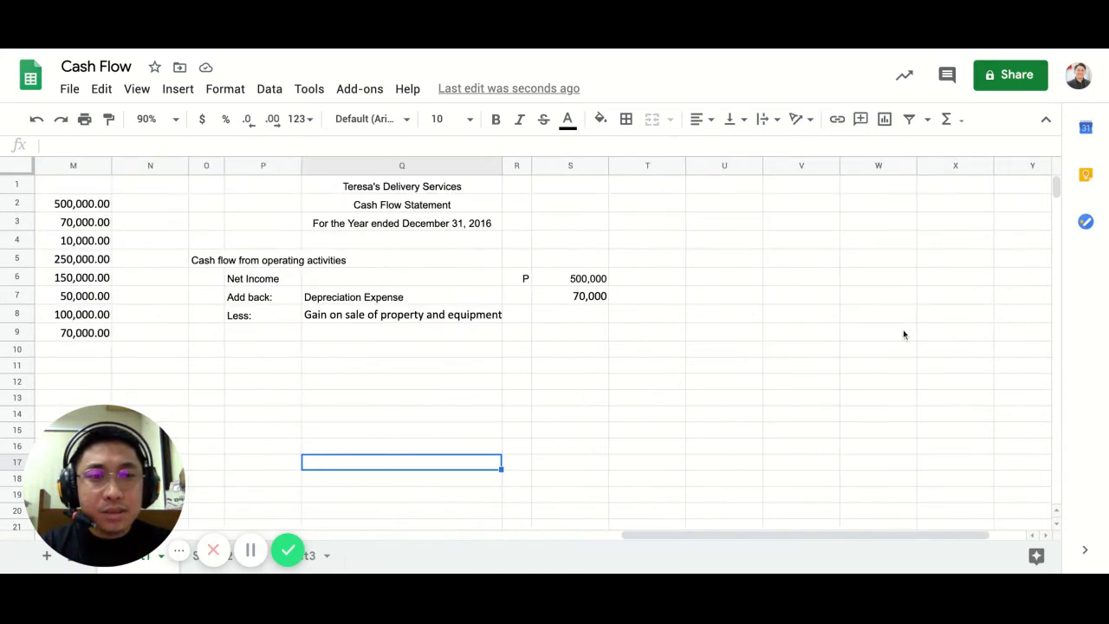
Step: Enter the gain on sale of property and equipment in cell S8 as the deduction (10000)
click(589, 315)
scroll(568, 315, left, 2)
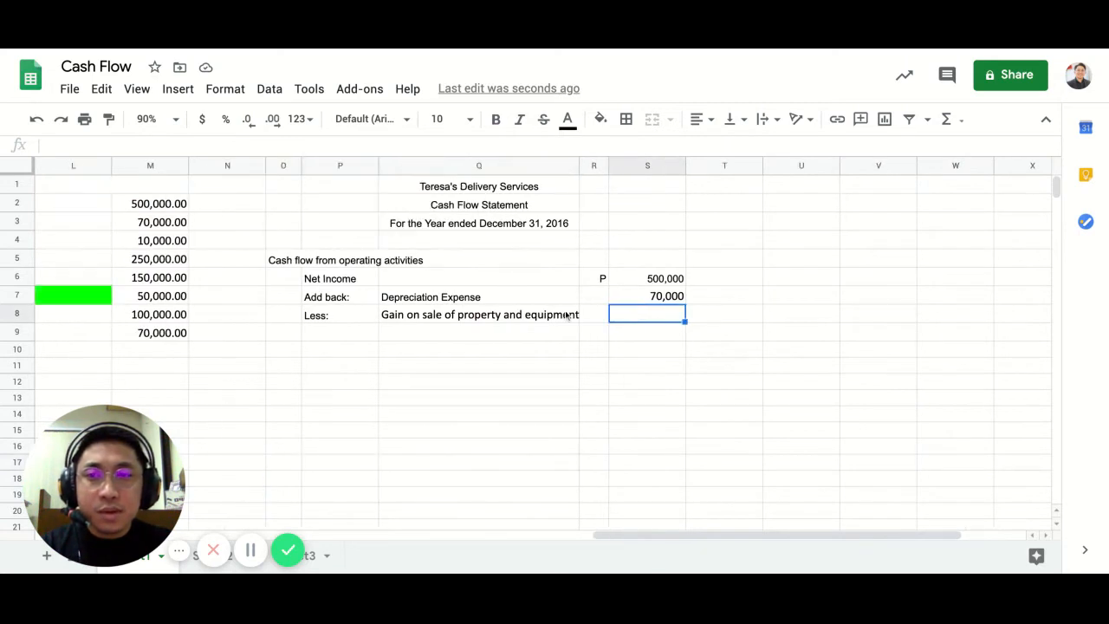
text(10)
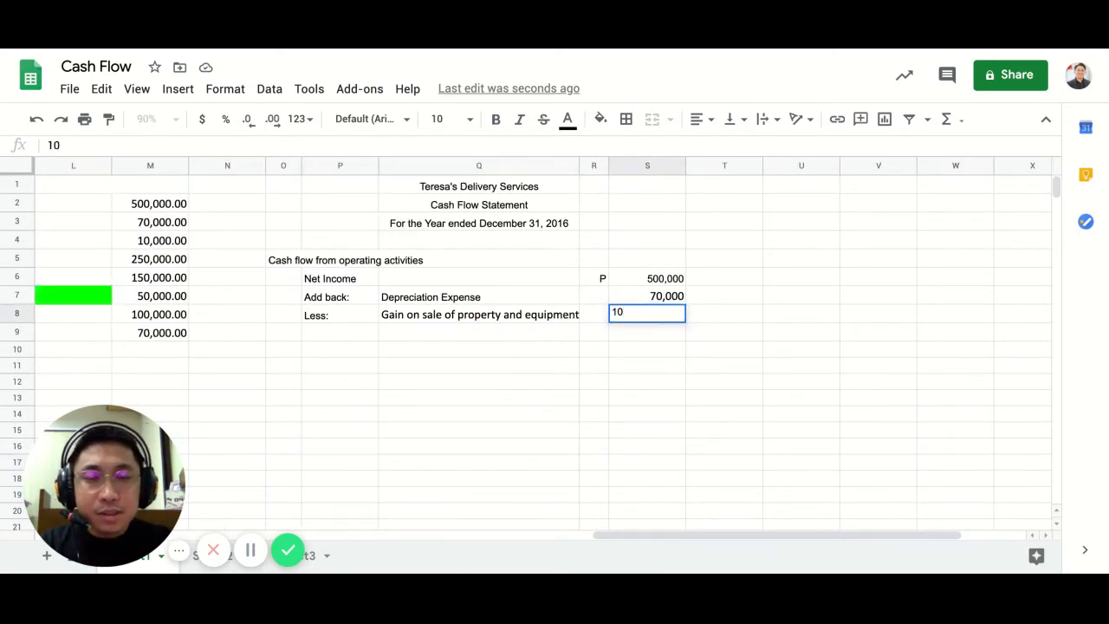
key(Left)
key(Left)
key(Right)
key(Right)
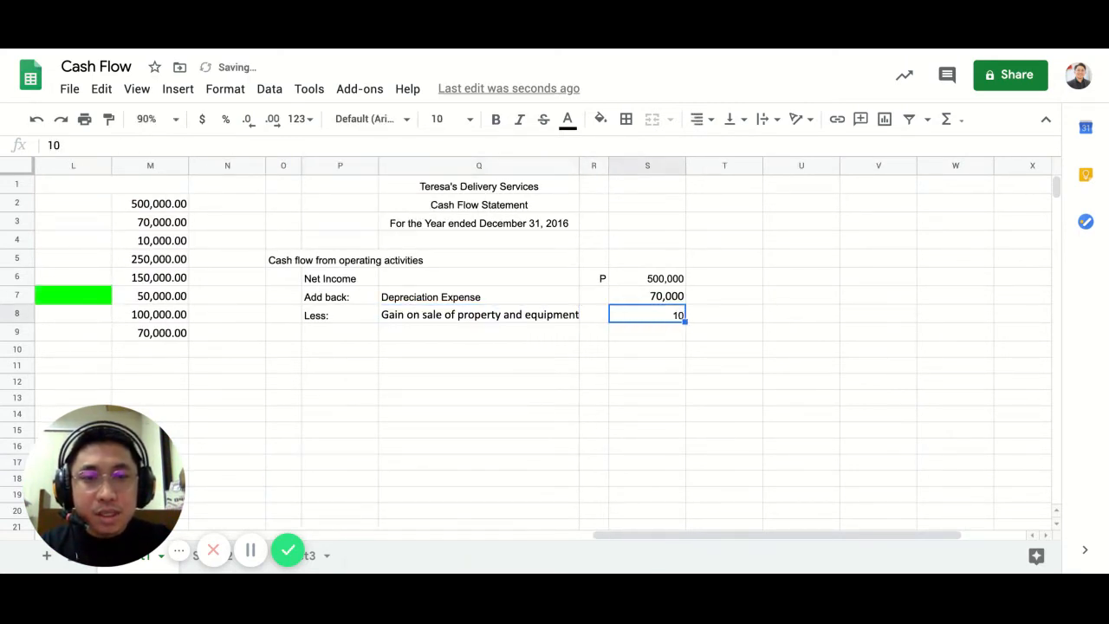
text((10000)
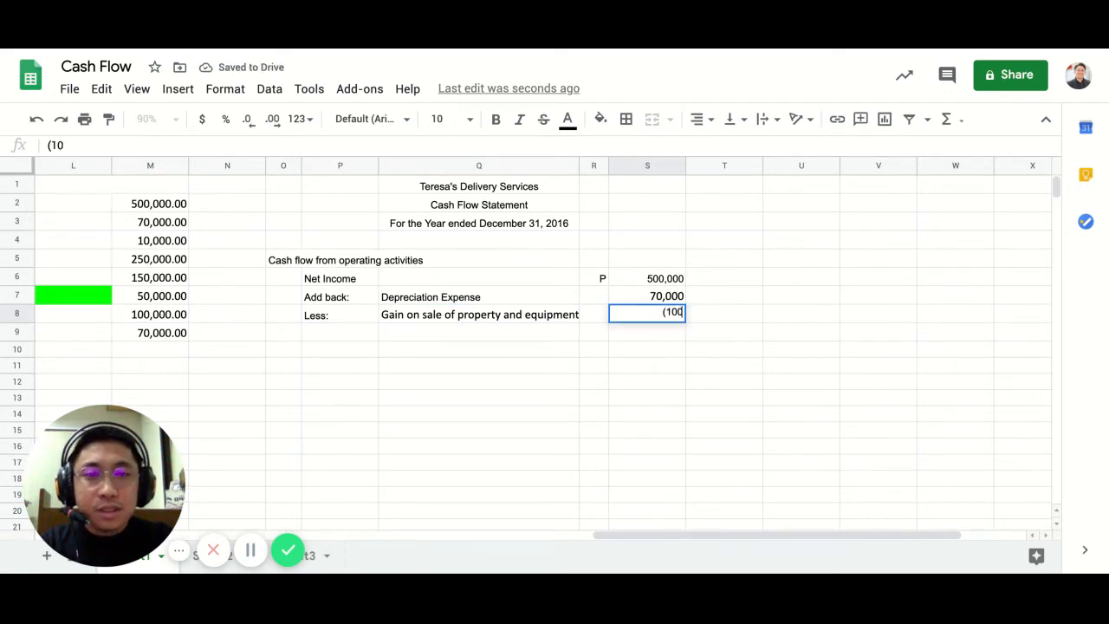
text())
key(BackSpace)
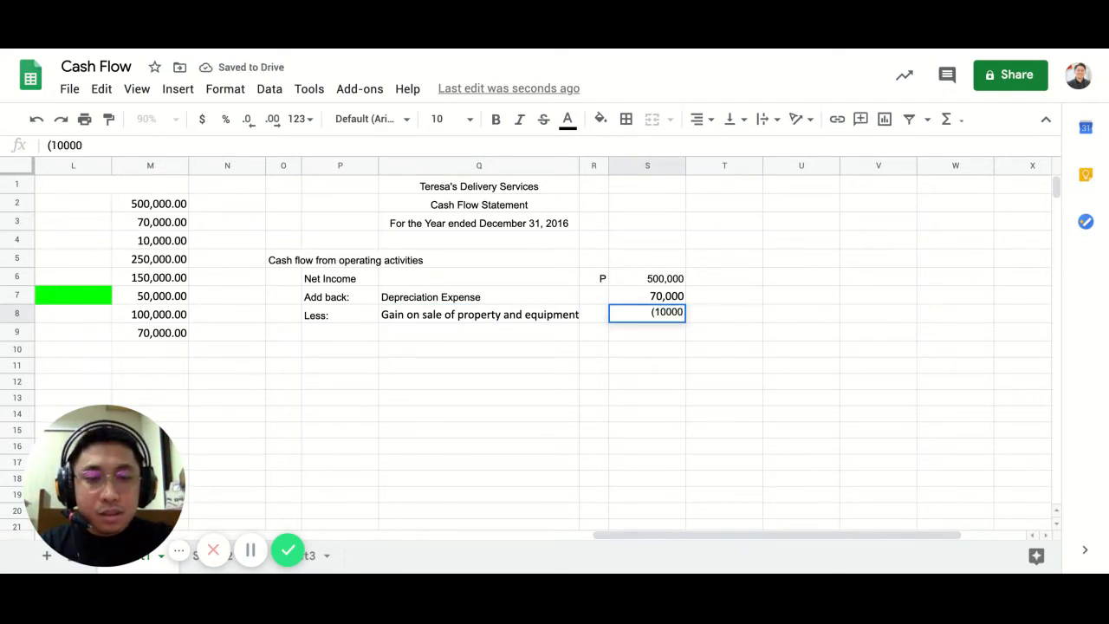
text())
key(Return)
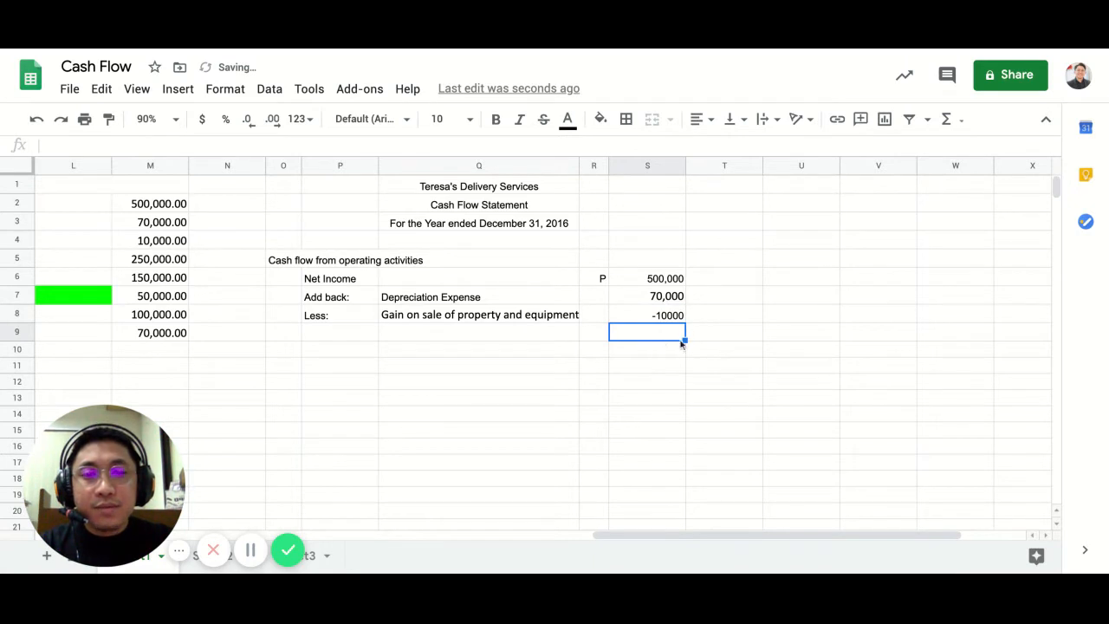
Step: Add a bottom border to the gain on sale amount in cell S8
click(651, 319)
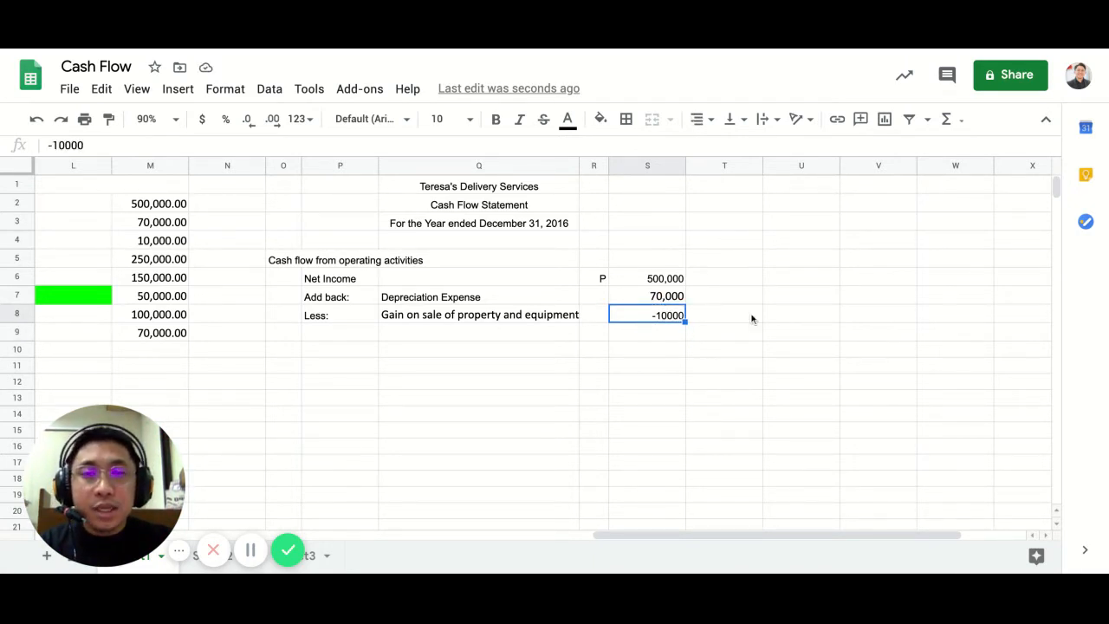
click(627, 118)
click(701, 177)
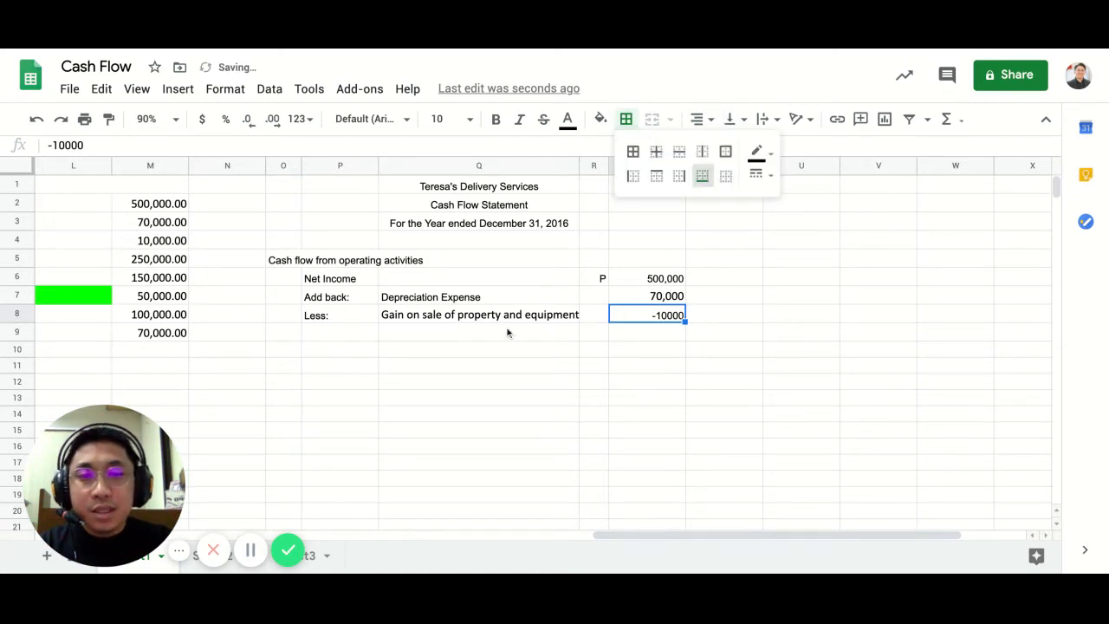
Step: Total the net income, depreciation and gain amounts in cell S9 with a SUM of S6:S8
click(667, 336)
text(=SUM()
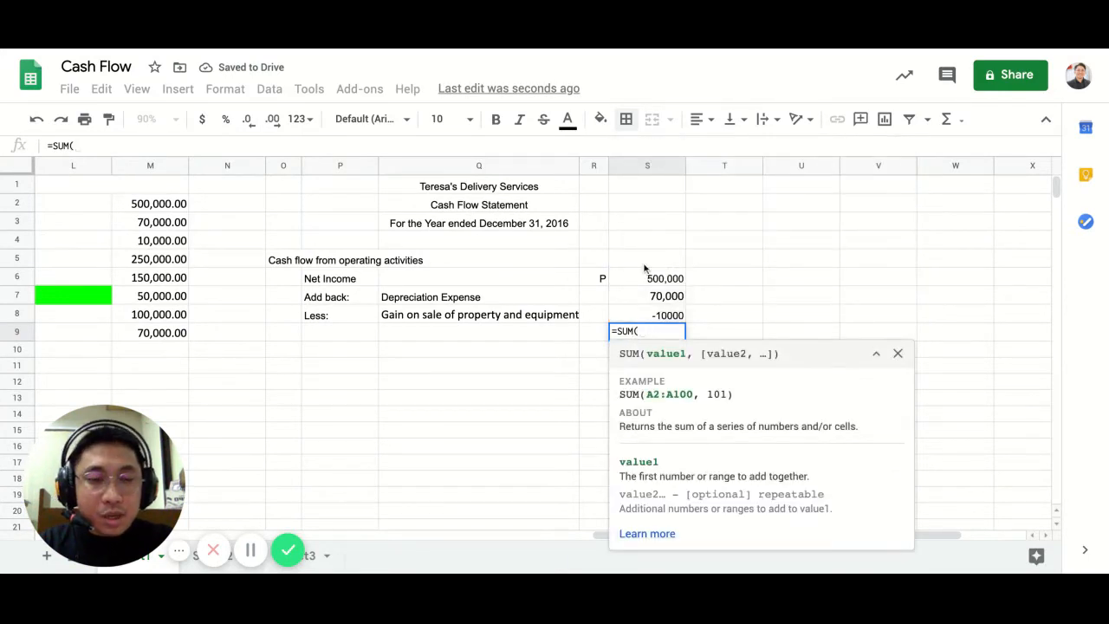
click(647, 296)
click(646, 278)
drag(646, 278, 646, 314)
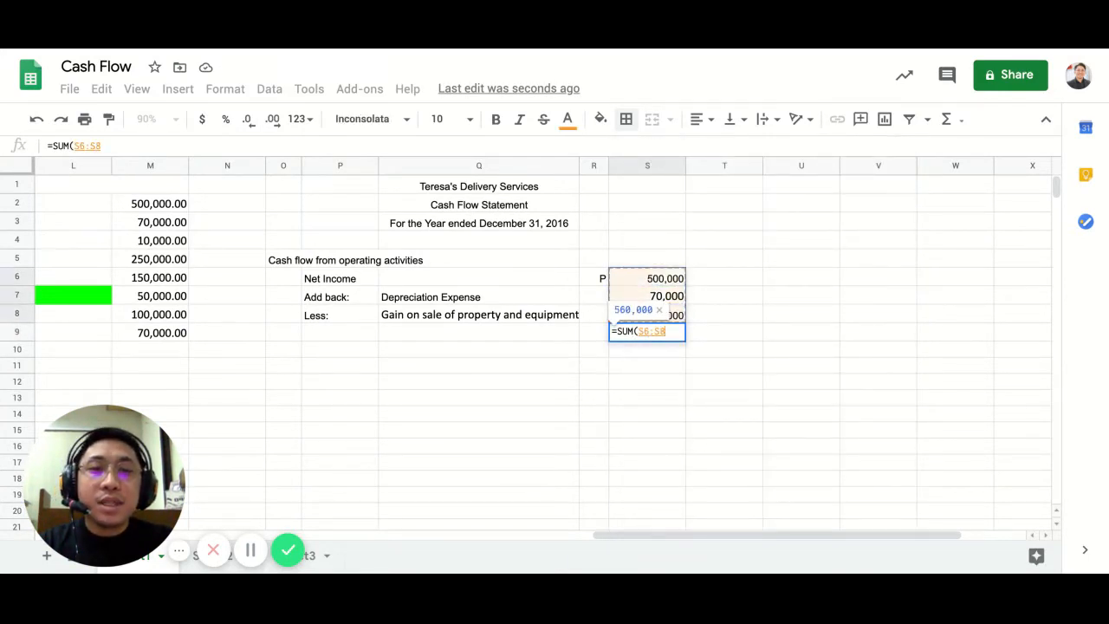
key(Return)
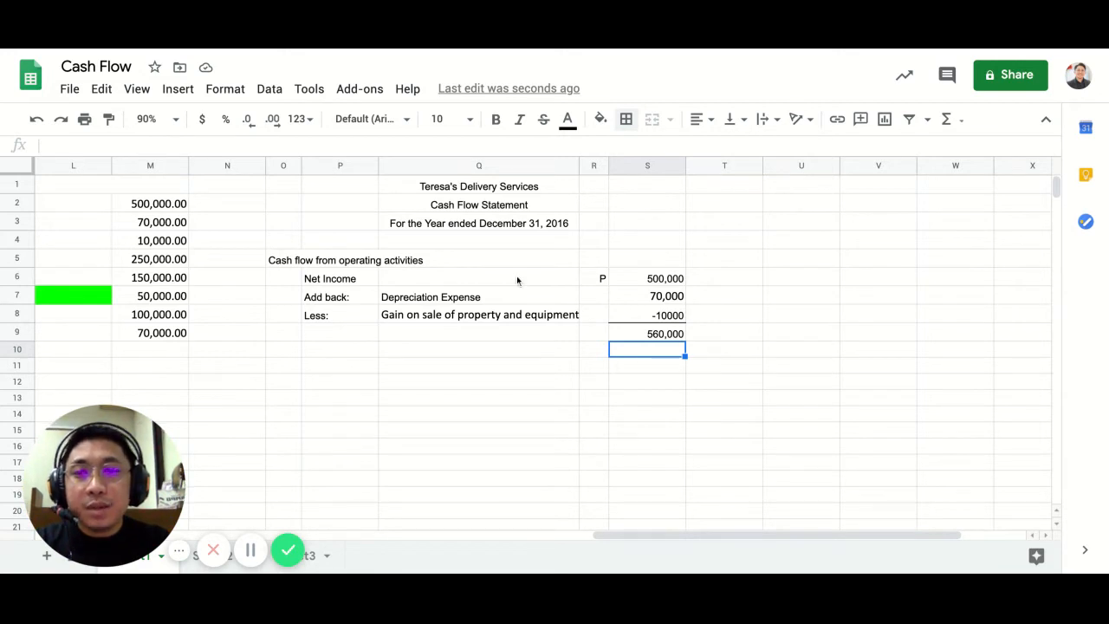
Step: Enter the label "(Increase)" in cell O10 below the operating activities adjustments
scroll(517, 280, left, 3)
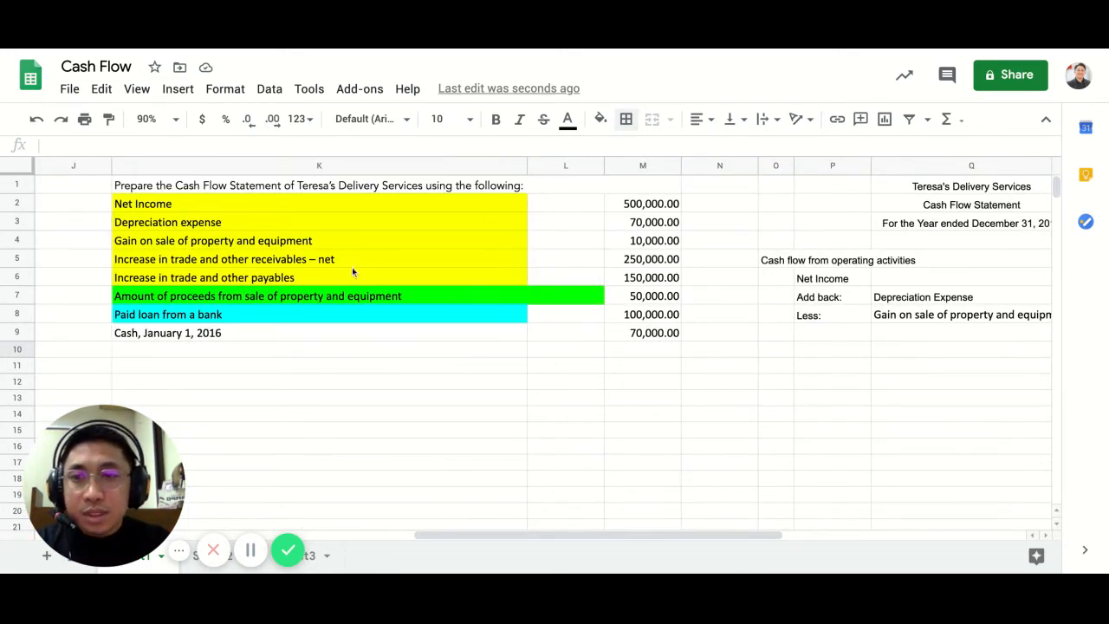
double_click(770, 350)
text(()
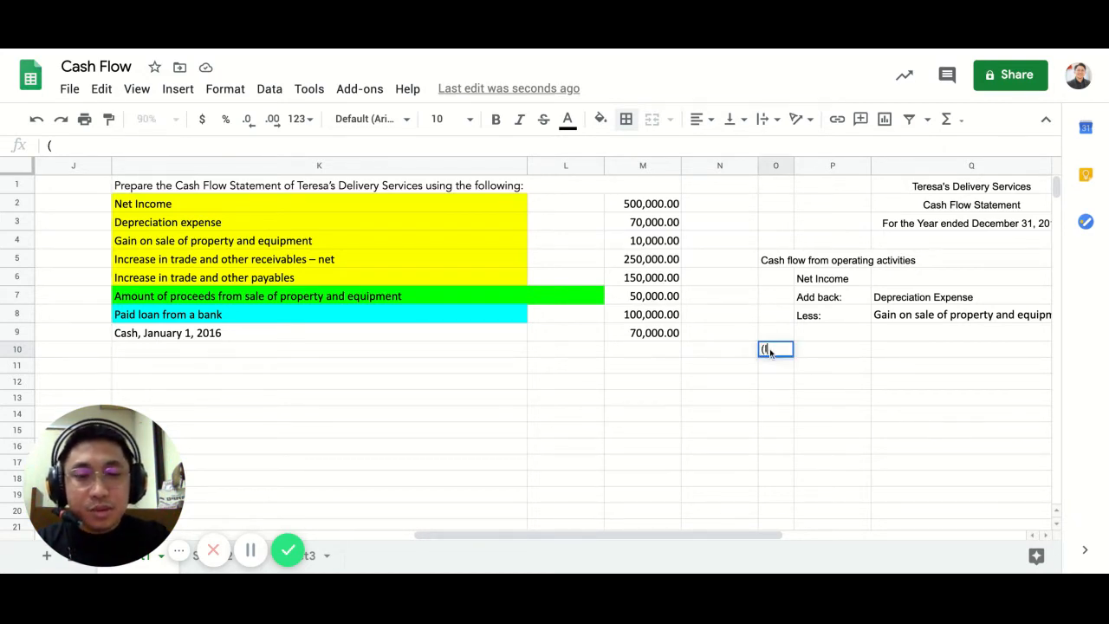
text(Increa)
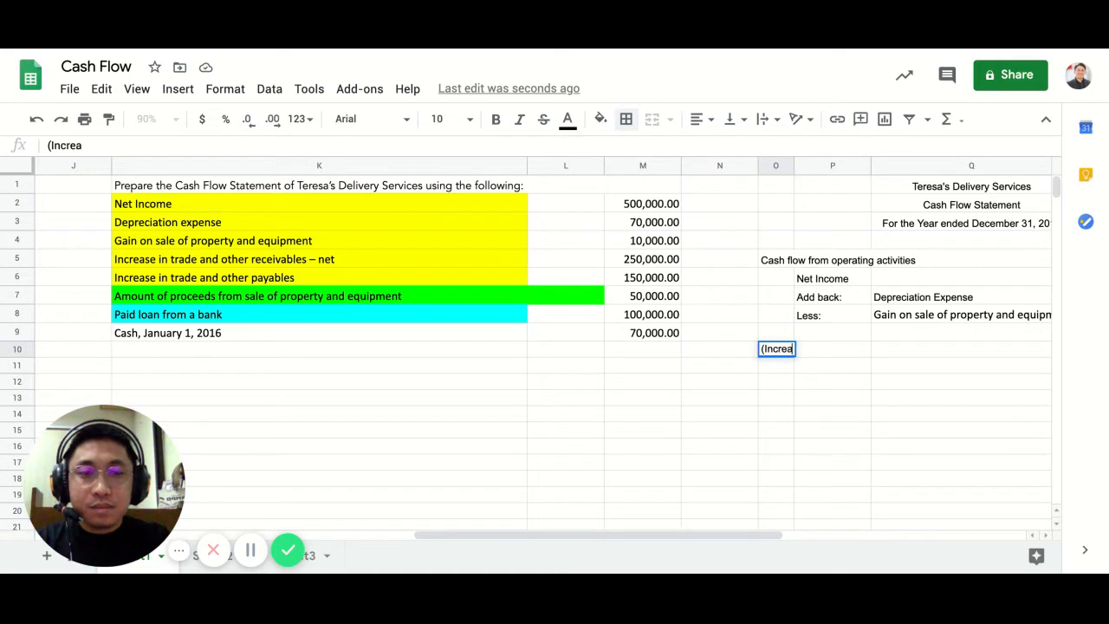
text(se)
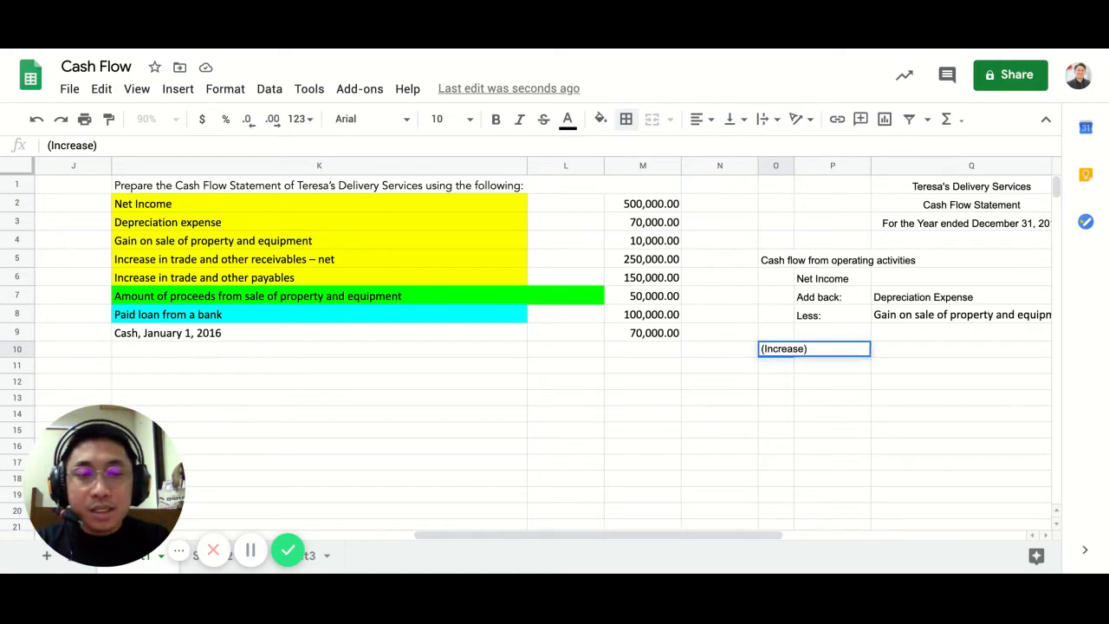
text())
key(Return)
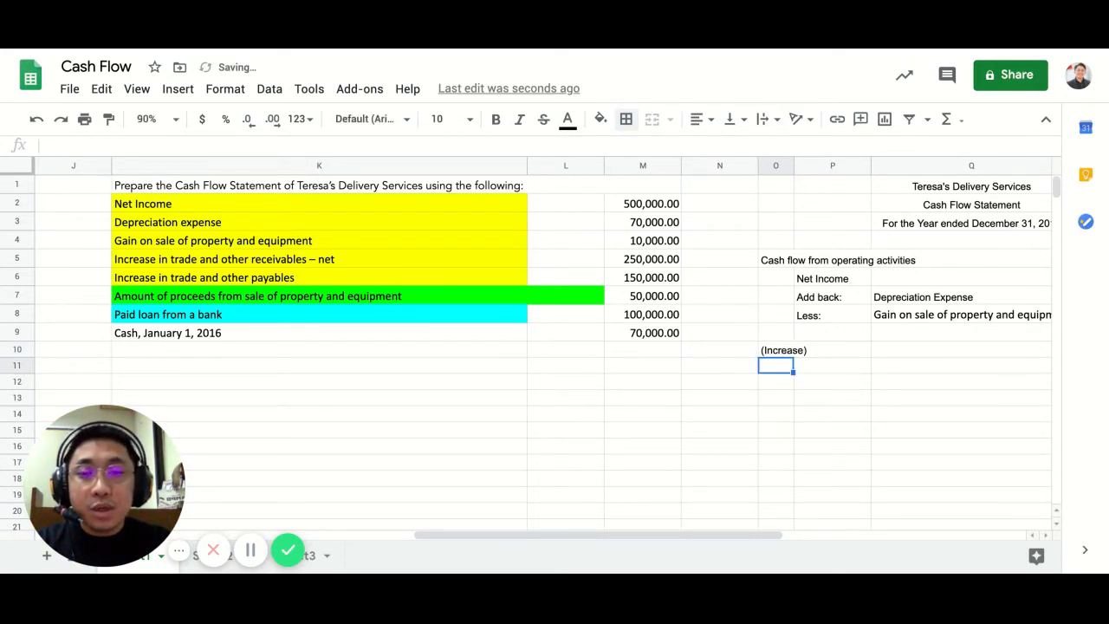
Step: Extend the label in cell O10 to "(Increase) in Trade and other Receivables - net"
click(787, 349)
click(149, 145)
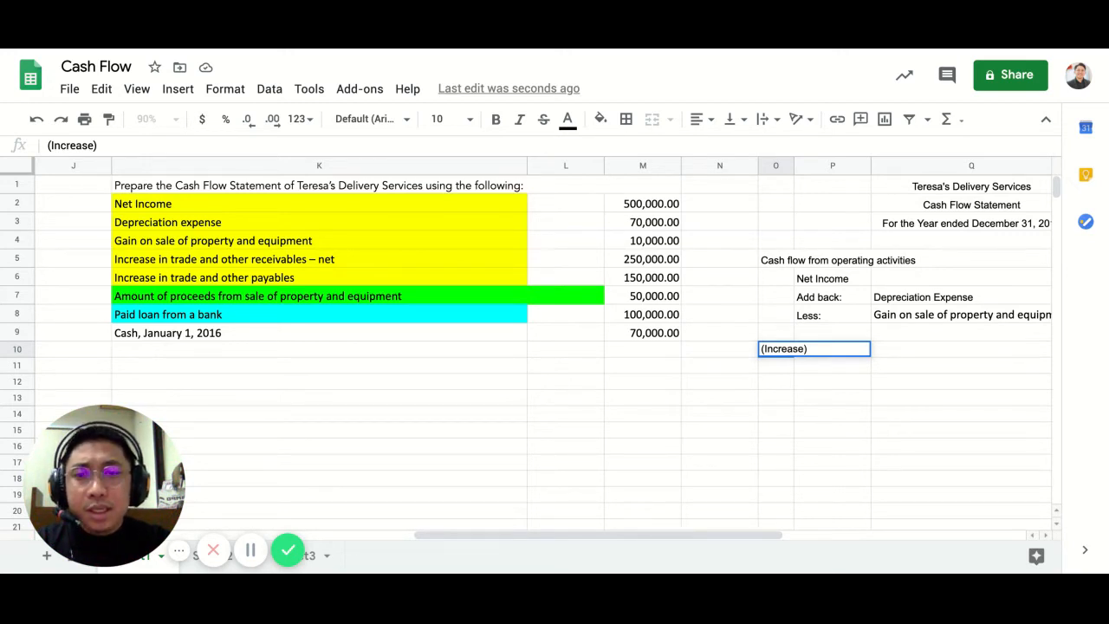
text(in)
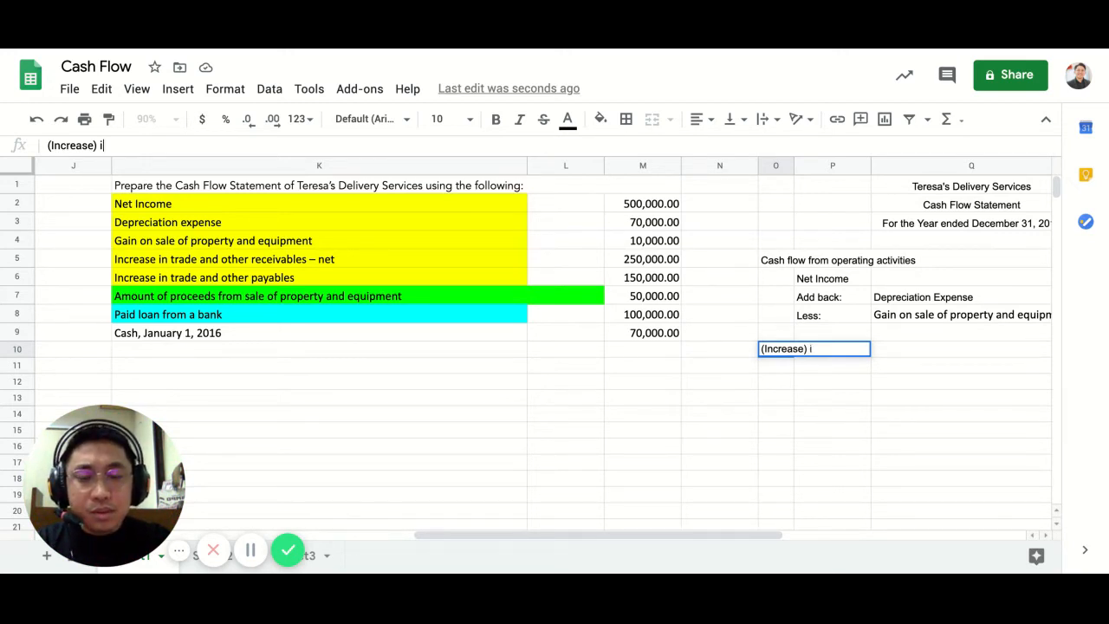
text(de)
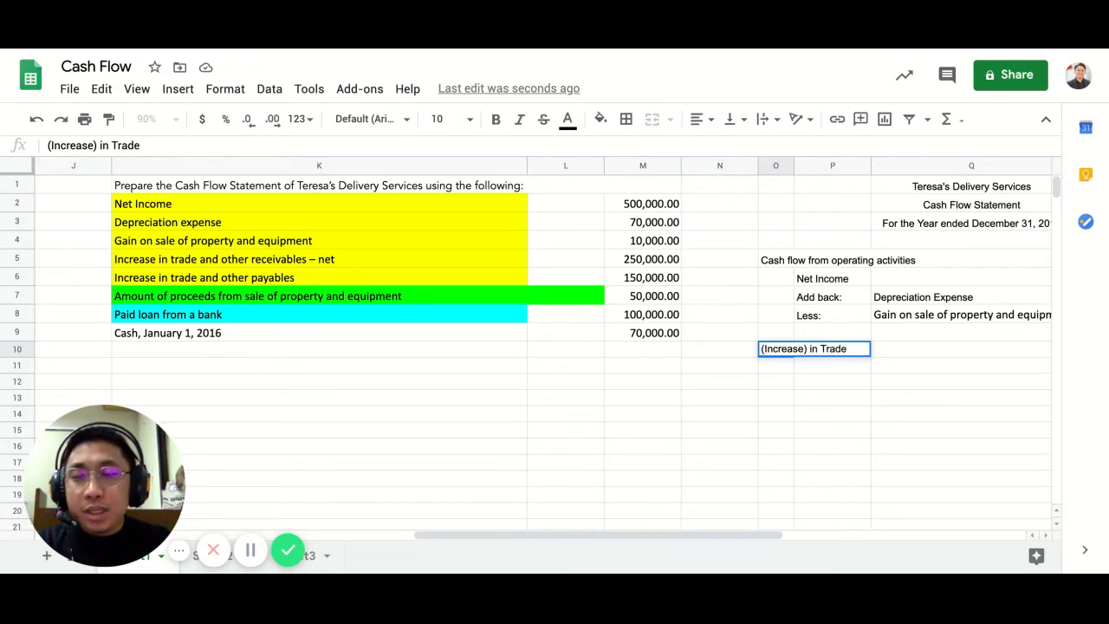
text( and o)
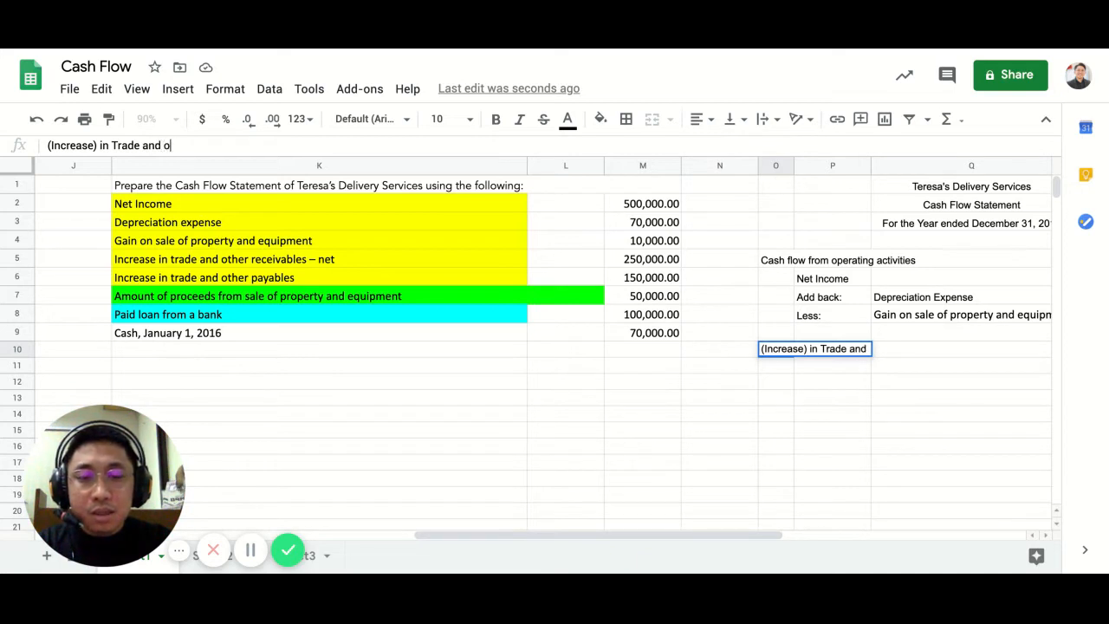
text(ther Receiv)
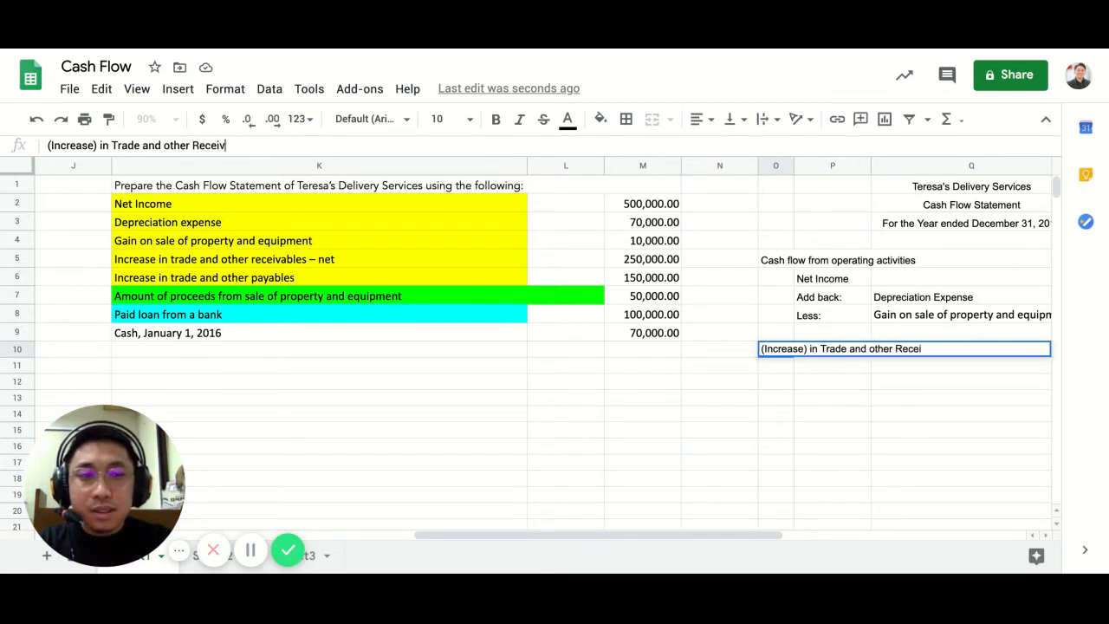
text(ables)
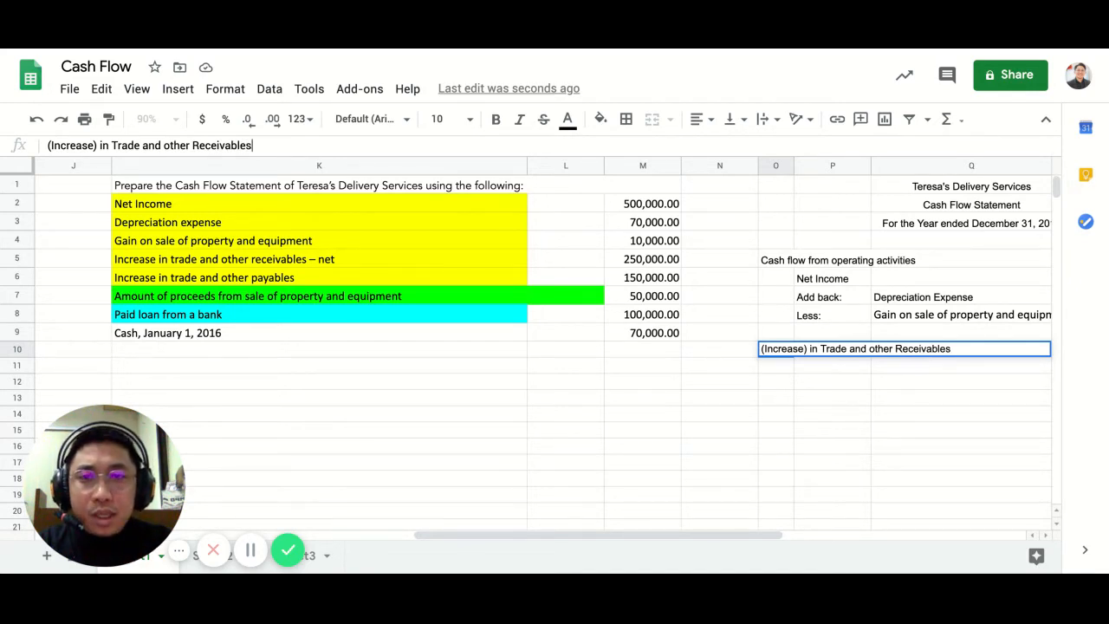
text( - net)
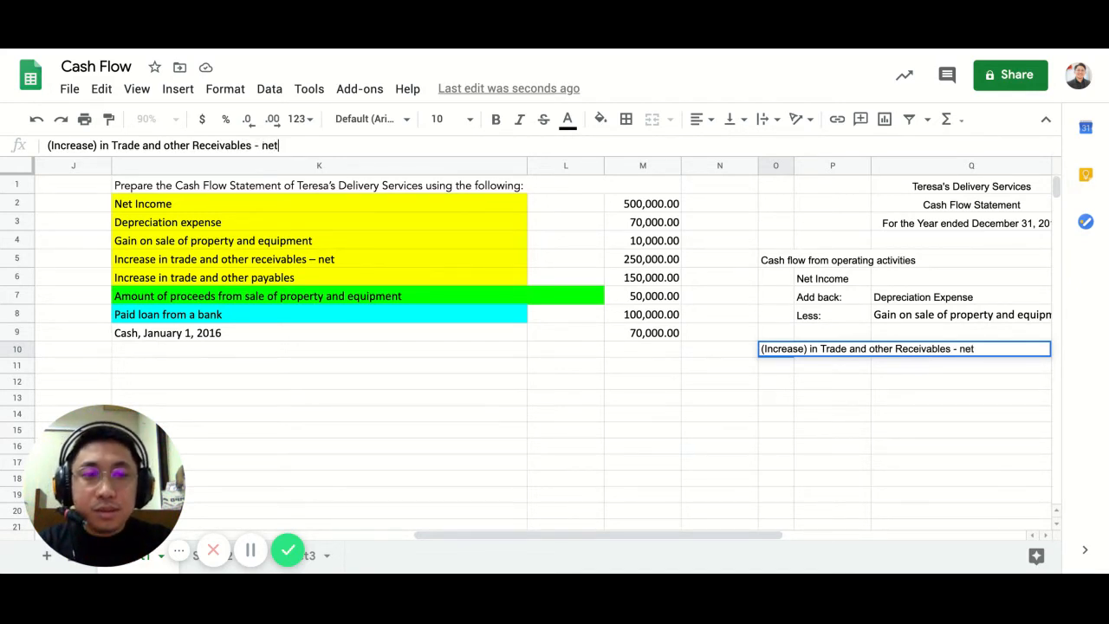
key(Return)
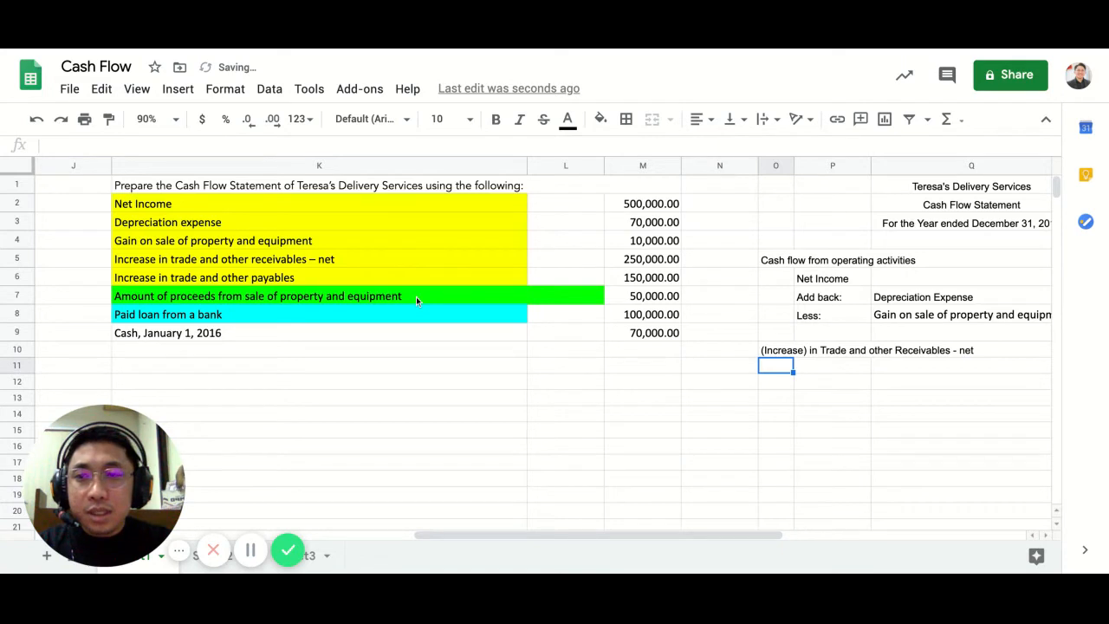
Step: Enter 250000 in cell S10 as the amount for the increase in trade and other receivables
scroll(664, 277, right, 5)
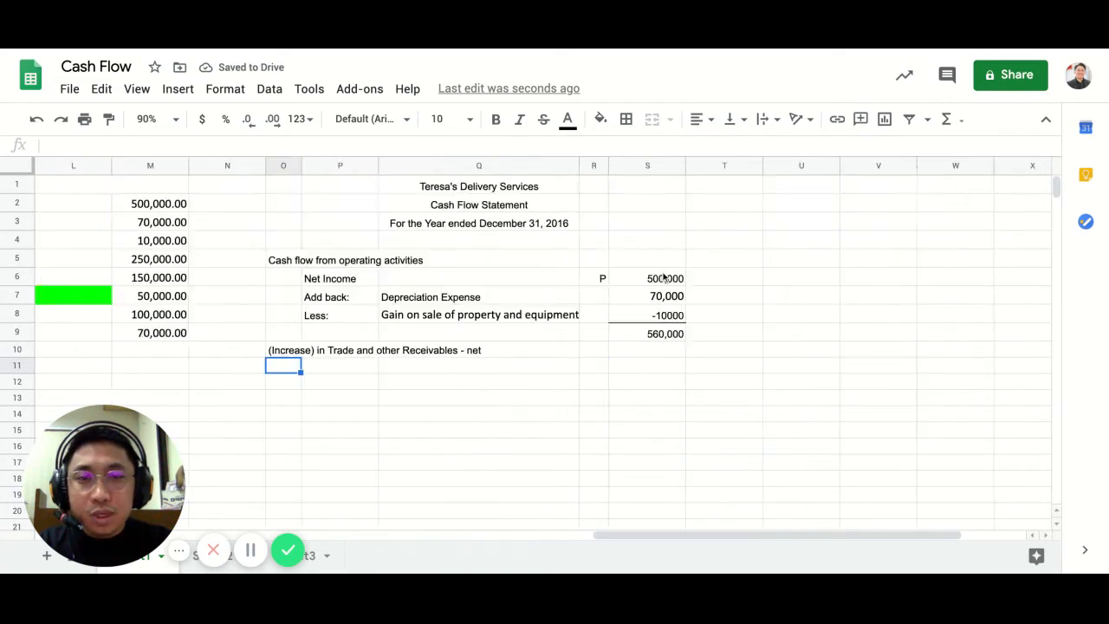
click(651, 353)
text(2)
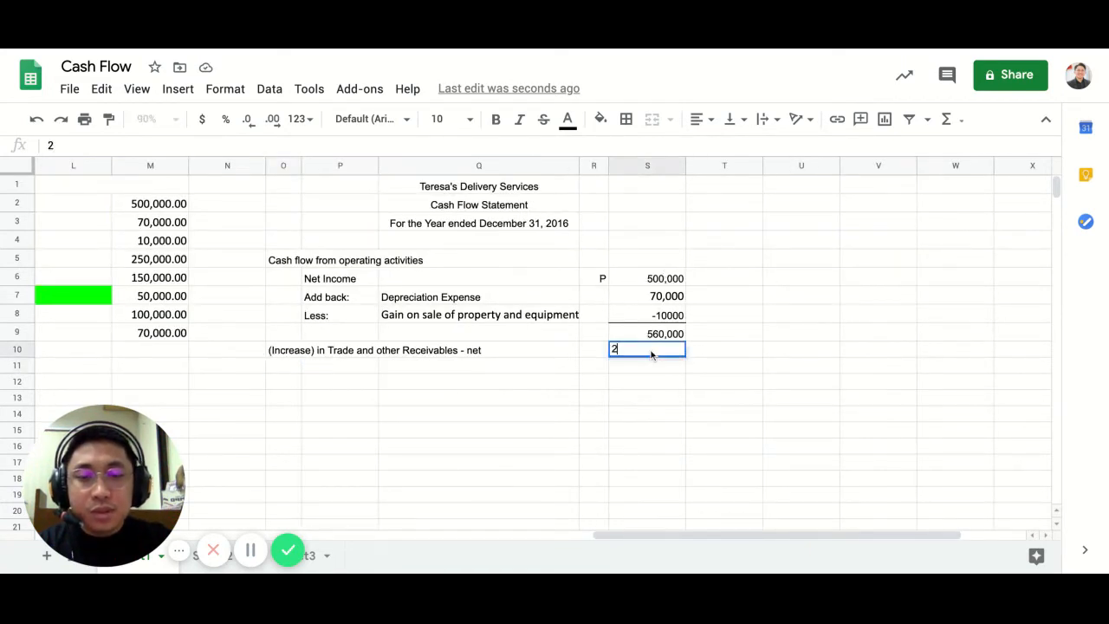
text(50000)
key(Return)
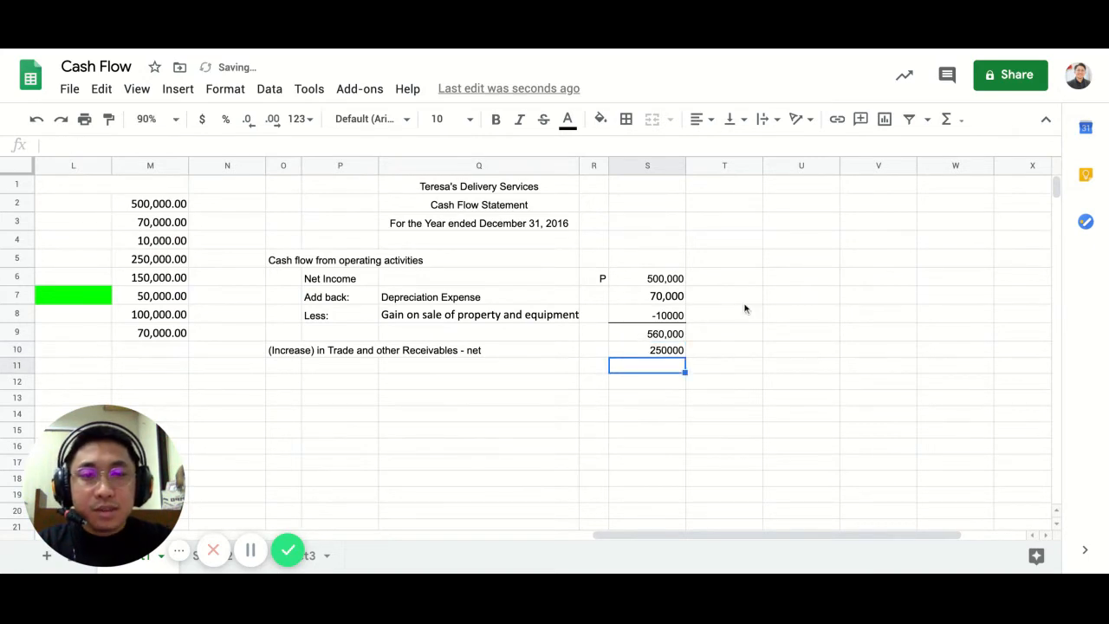
Step: Format the whole amount column S as Number and reduce it to no decimal places
click(663, 166)
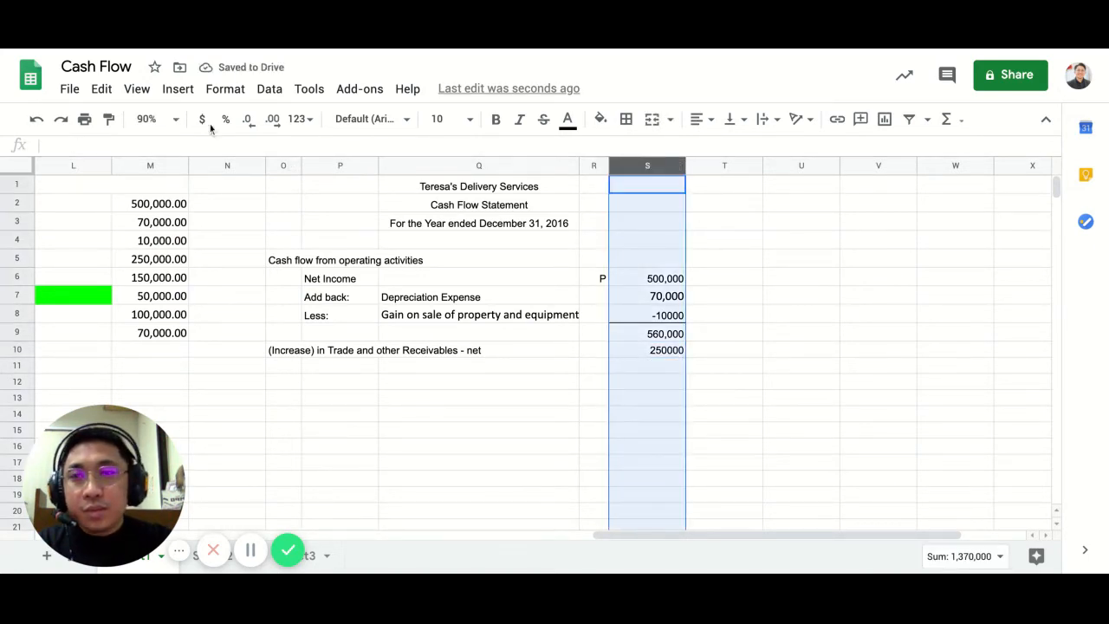
click(223, 89)
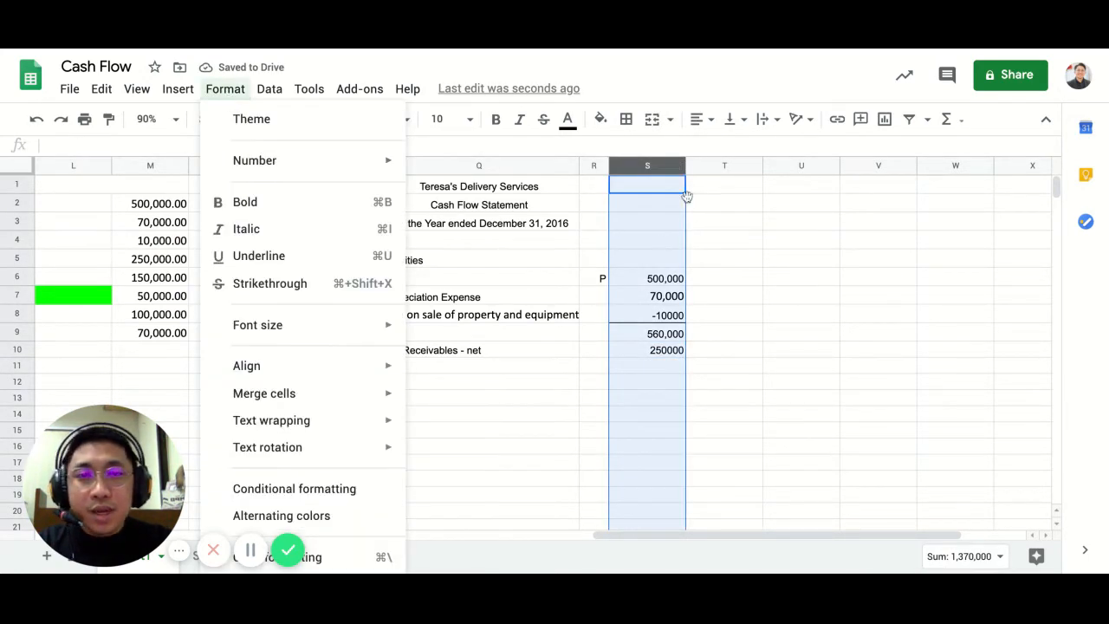
mouse_move(310, 165)
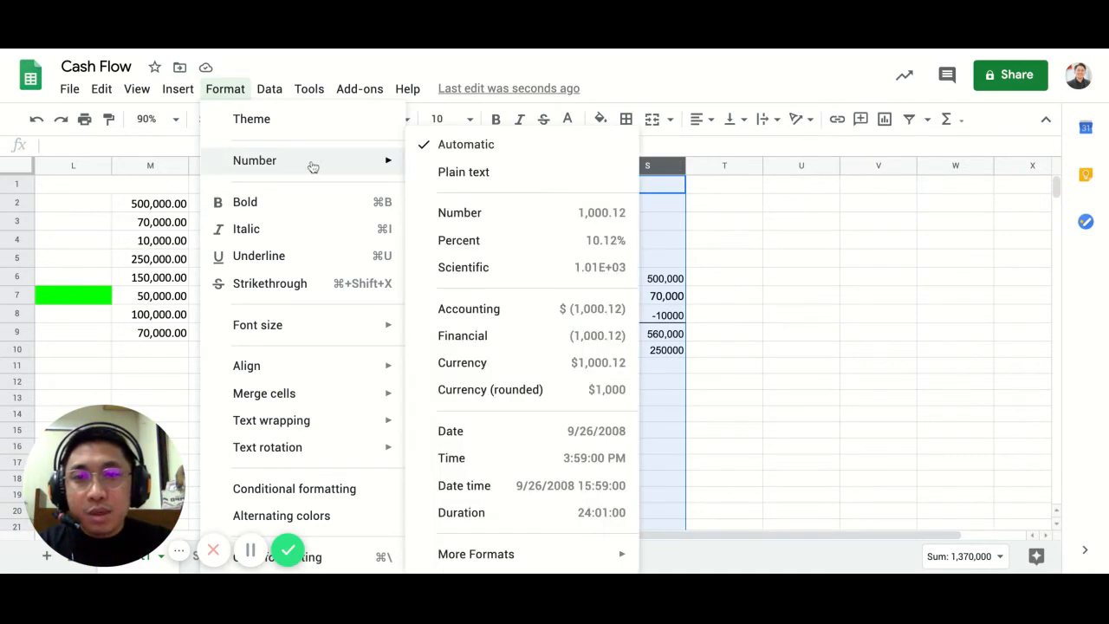
click(517, 224)
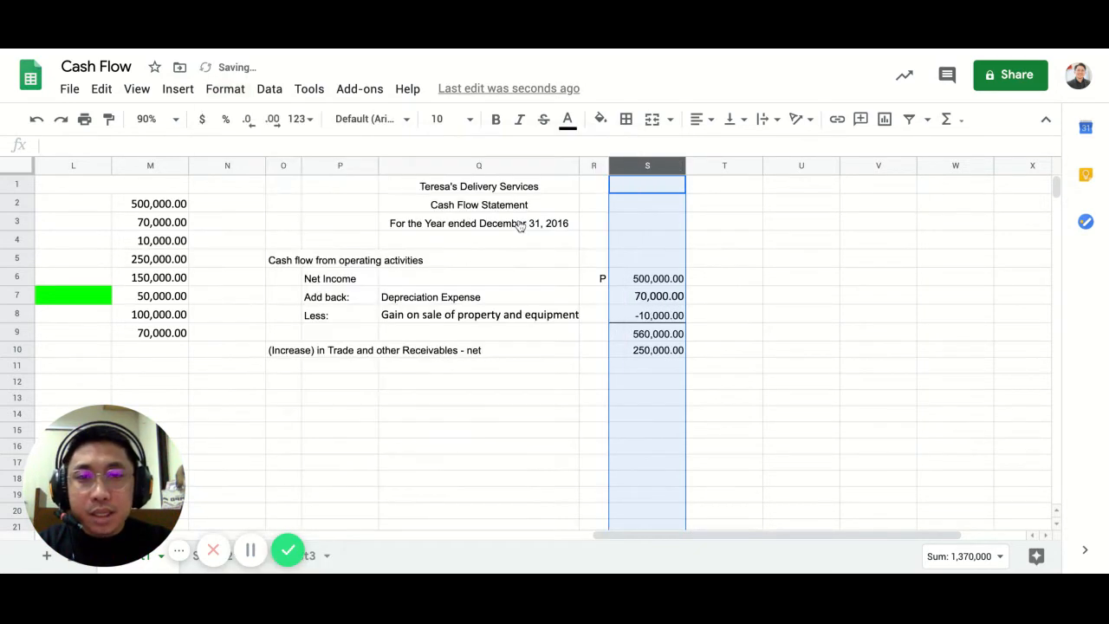
click(249, 119)
click(249, 118)
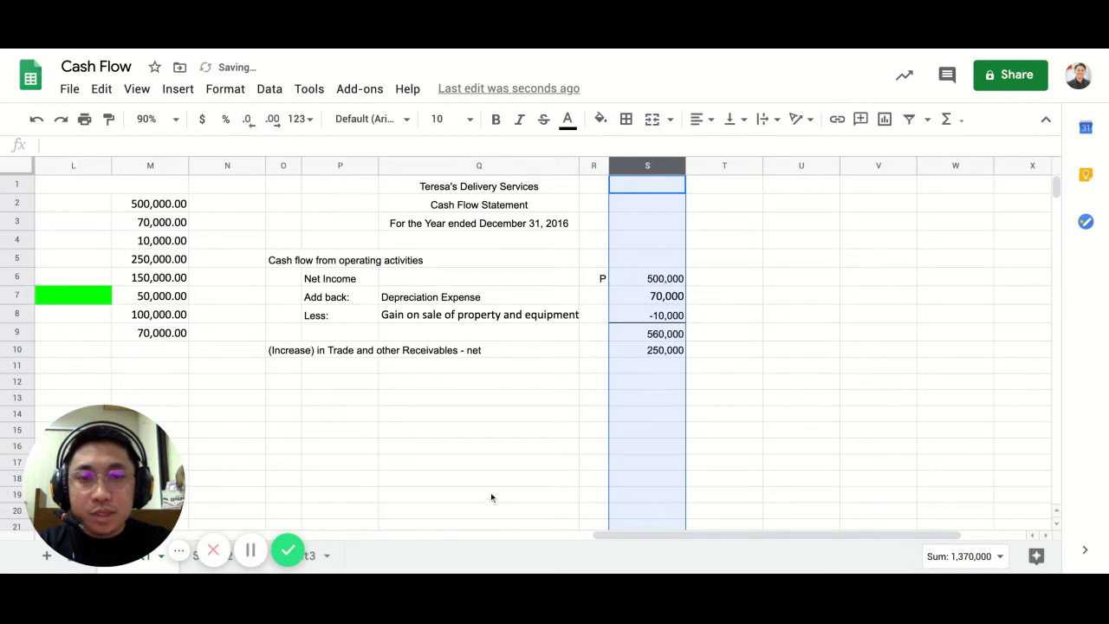
click(459, 399)
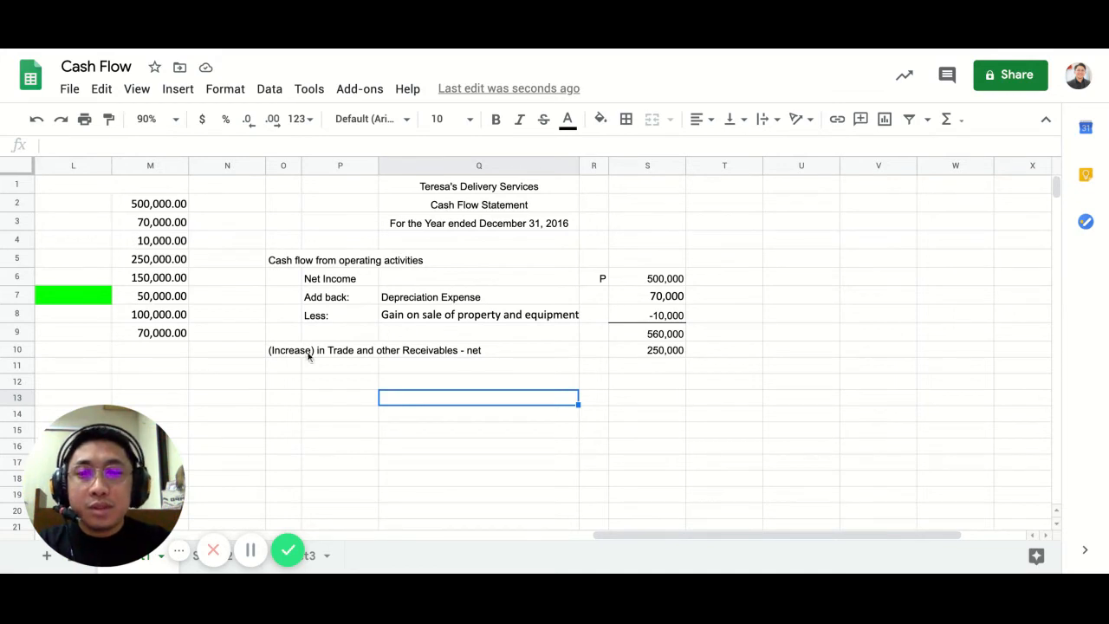
Step: Copy the label "Increase in trade and other payables" from cell K6 into cell O11 of the statement
scroll(272, 369, left, 5)
click(454, 278)
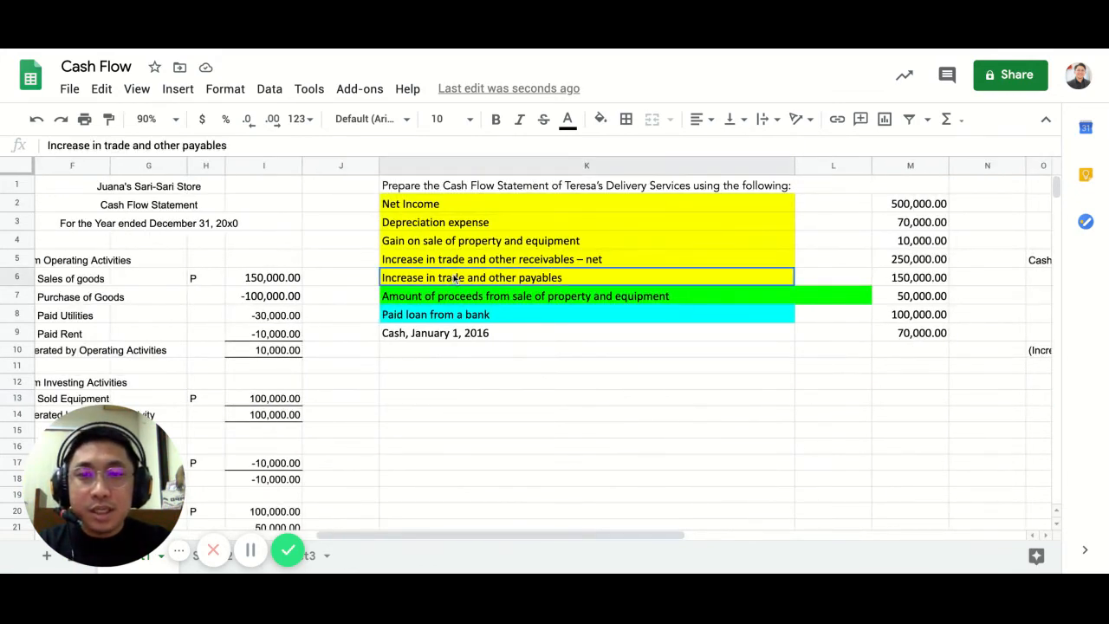
key(ctrl+c)
scroll(454, 278, right, 5)
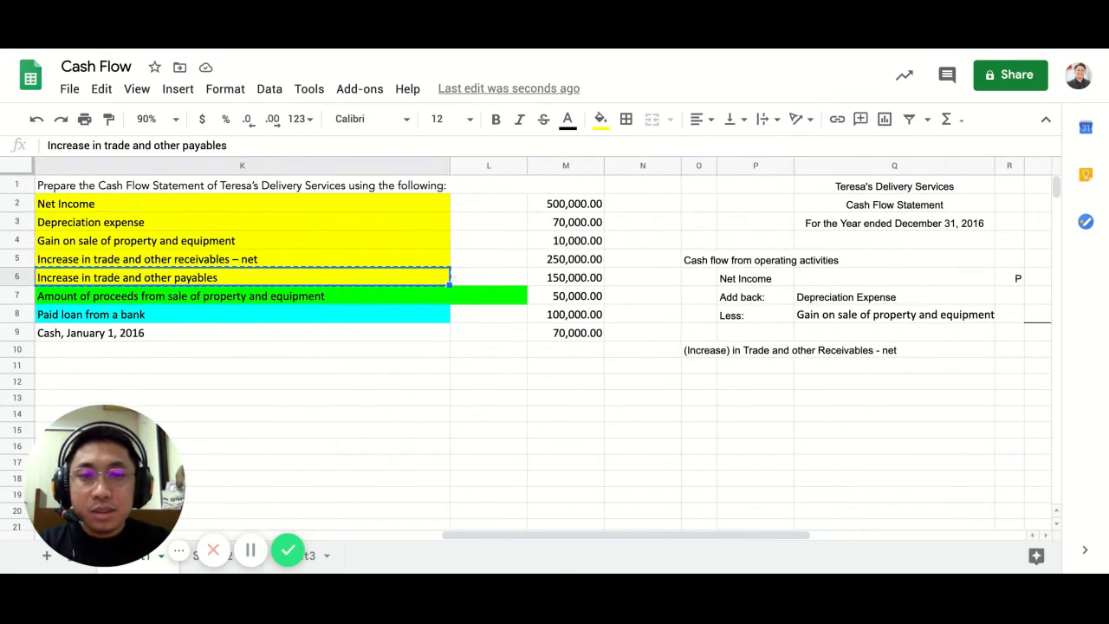
click(693, 367)
key(ctrl+v)
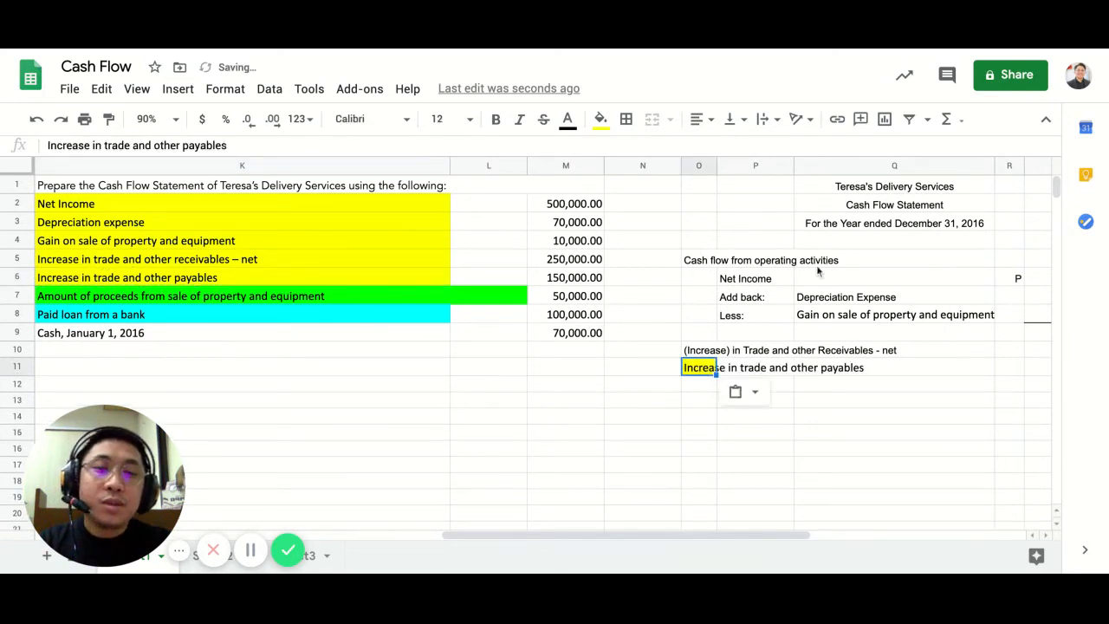
text(1)
click(604, 119)
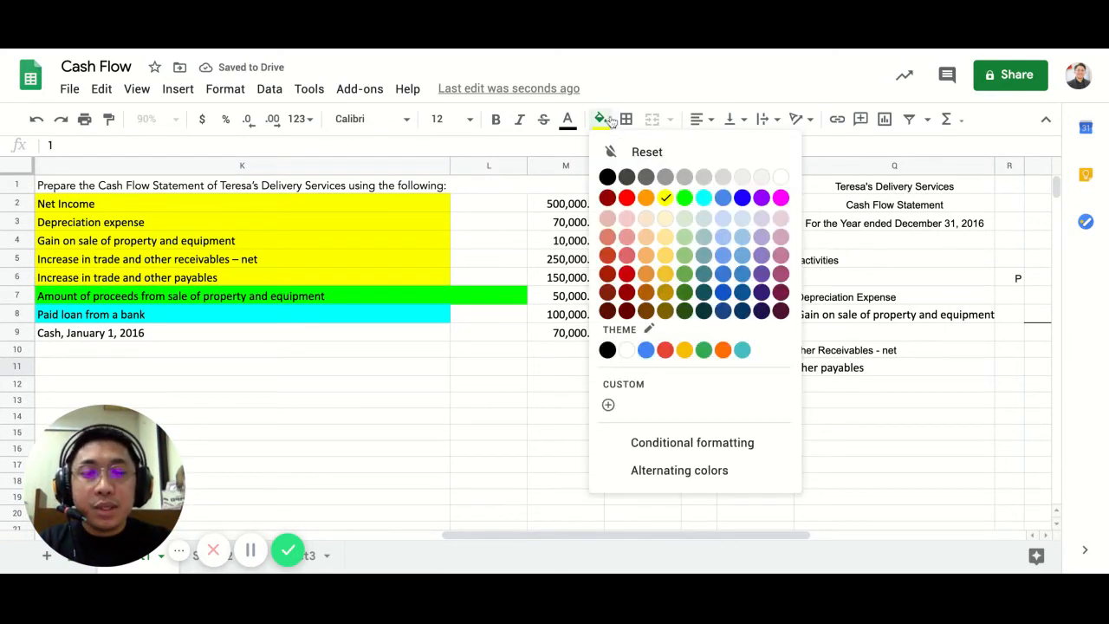
click(646, 152)
key(ctrl+z)
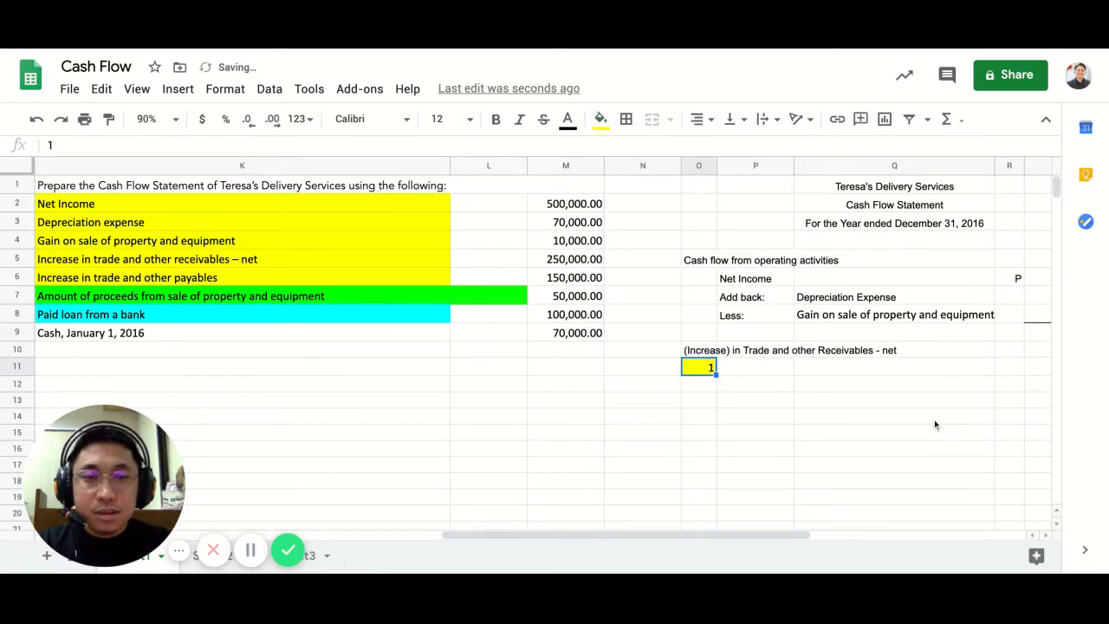
key(ctrl+z)
Step: Remove the yellow fill from the payables label in cell O11
click(600, 118)
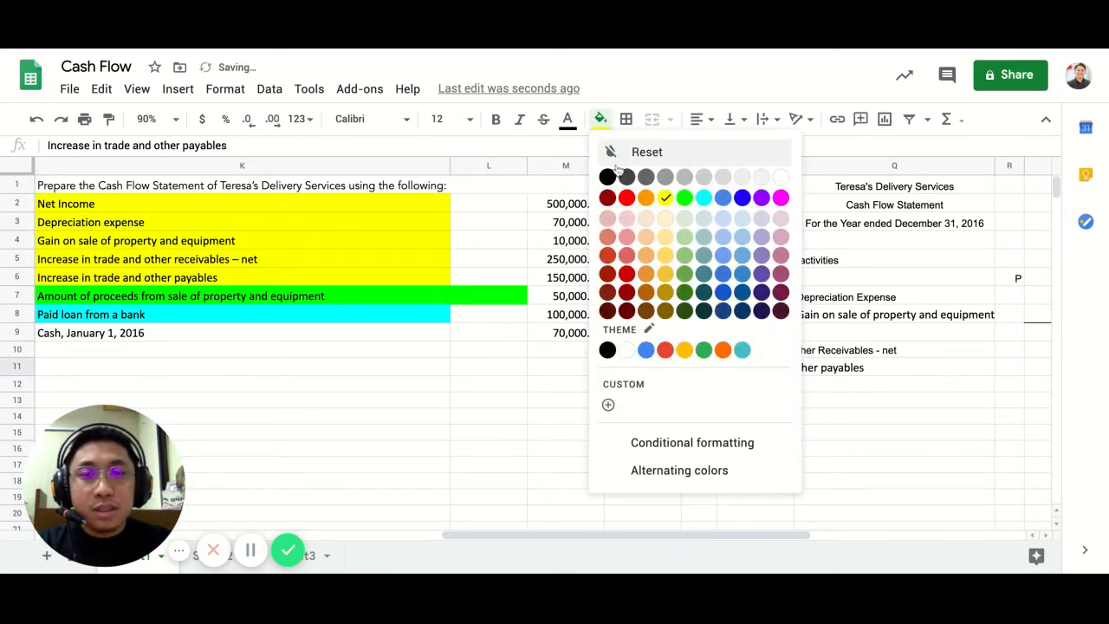
click(617, 154)
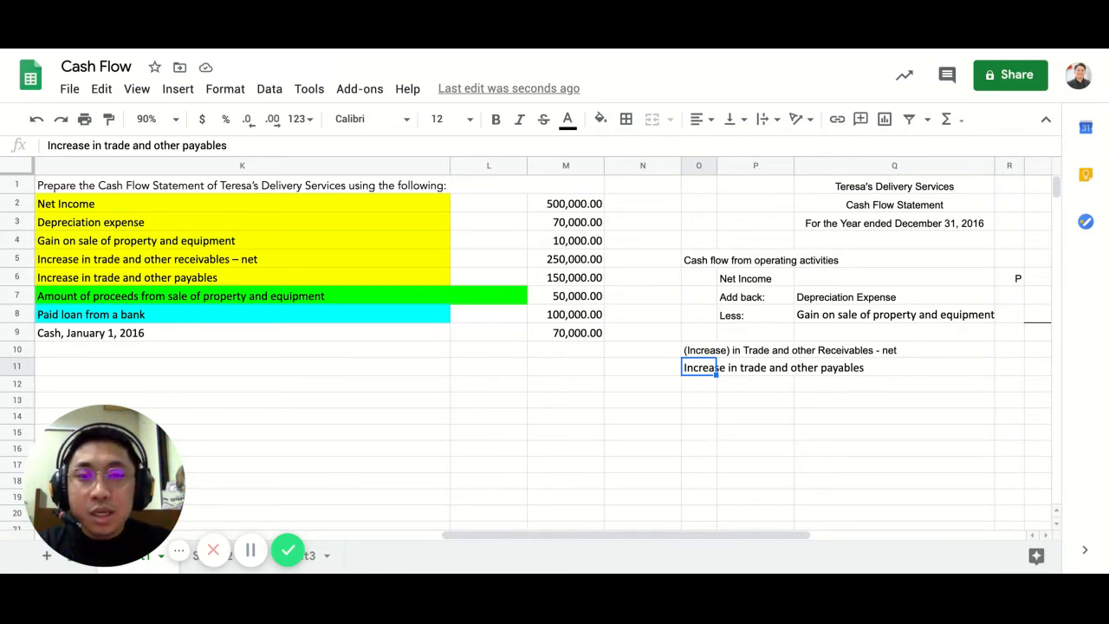
click(581, 297)
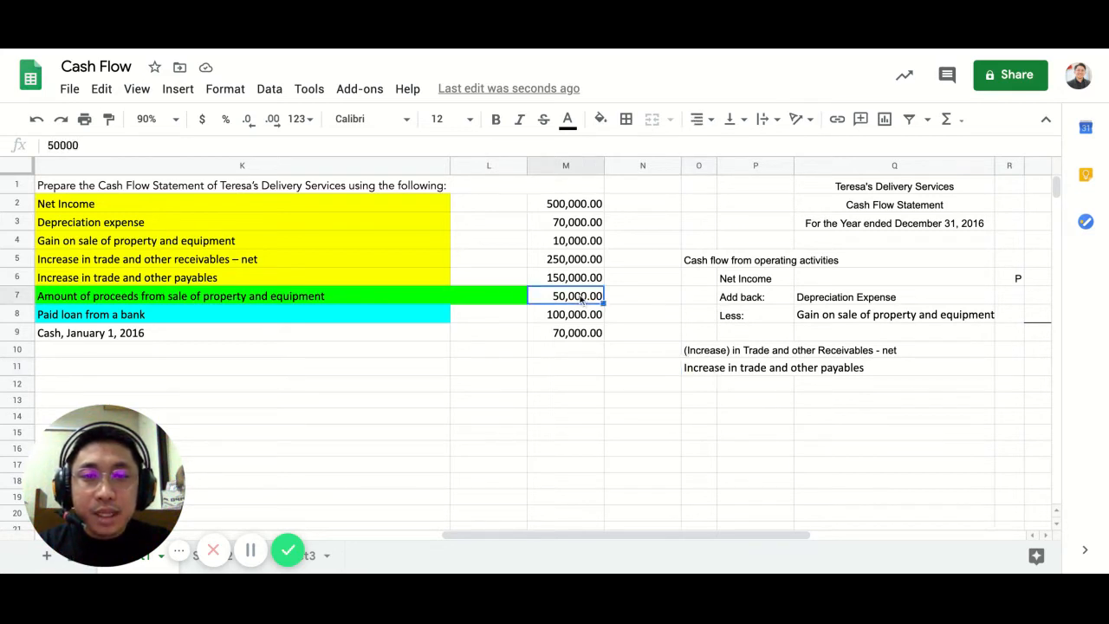
click(572, 282)
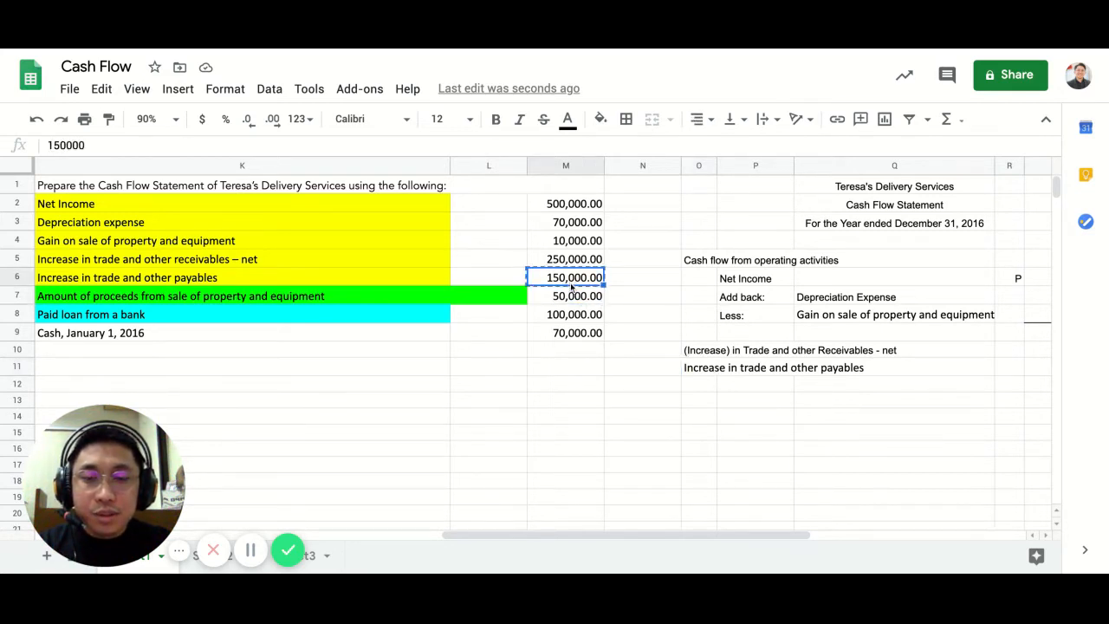
scroll(572, 286, right, 5)
click(569, 366)
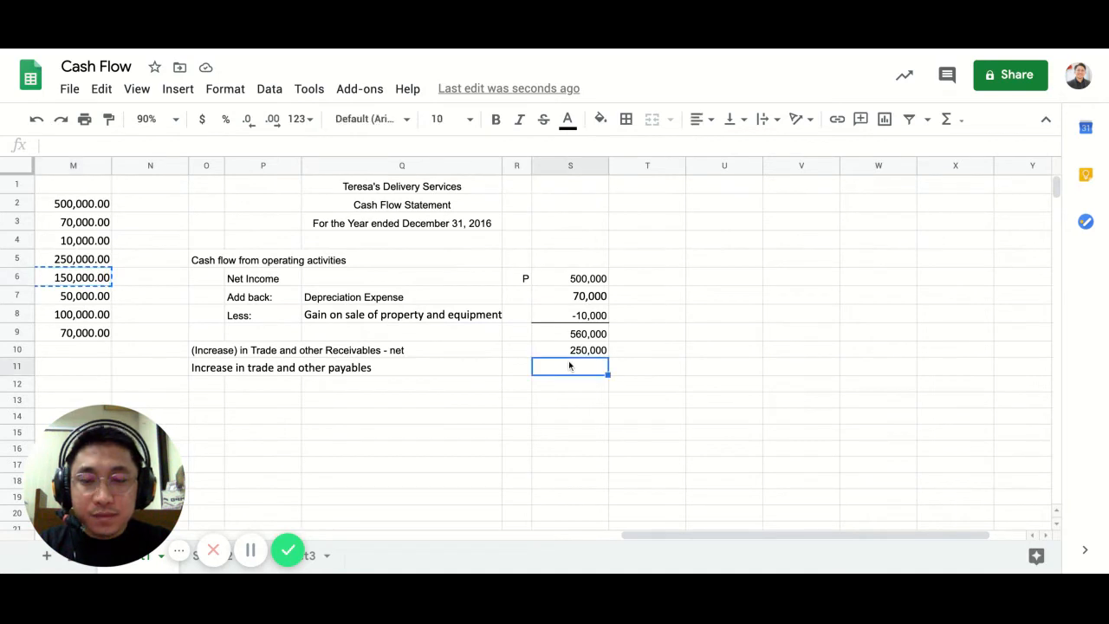
key(ctrl+v)
click(568, 350)
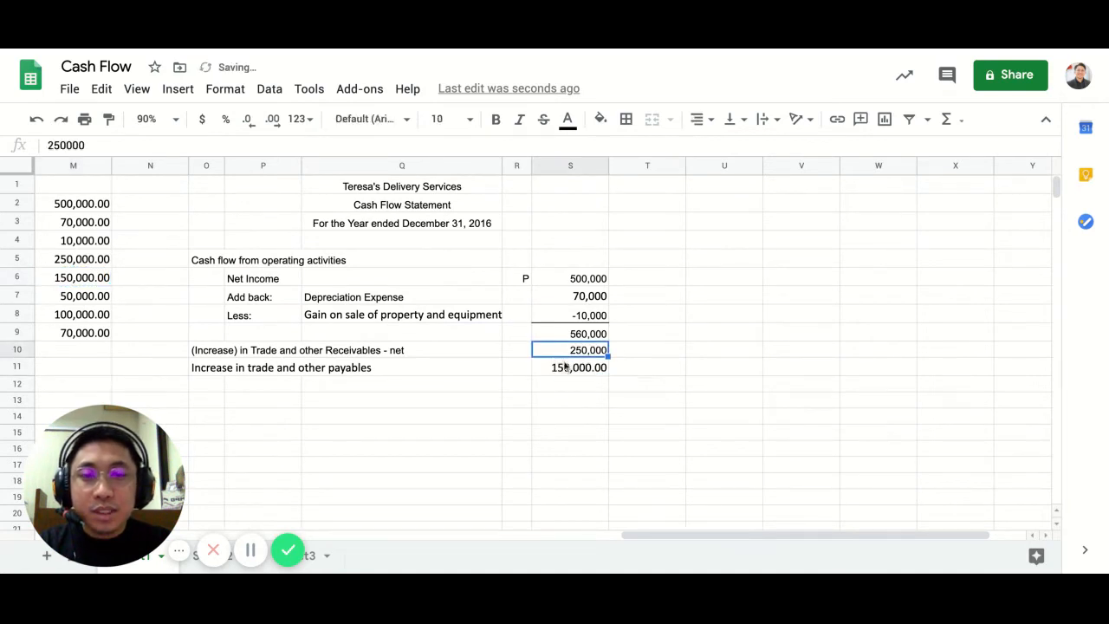
key(ctrl+z)
Step: Enter 150,000 in cell S11 as the amount for the increase in trade and other payables
text(1)
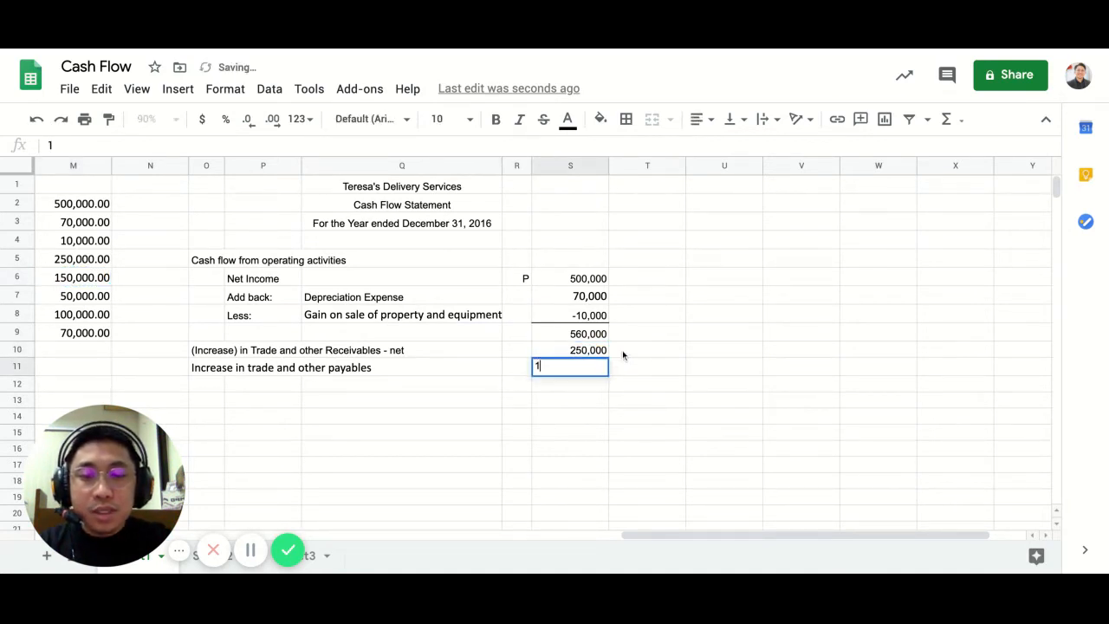
text(50,000)
key(Return)
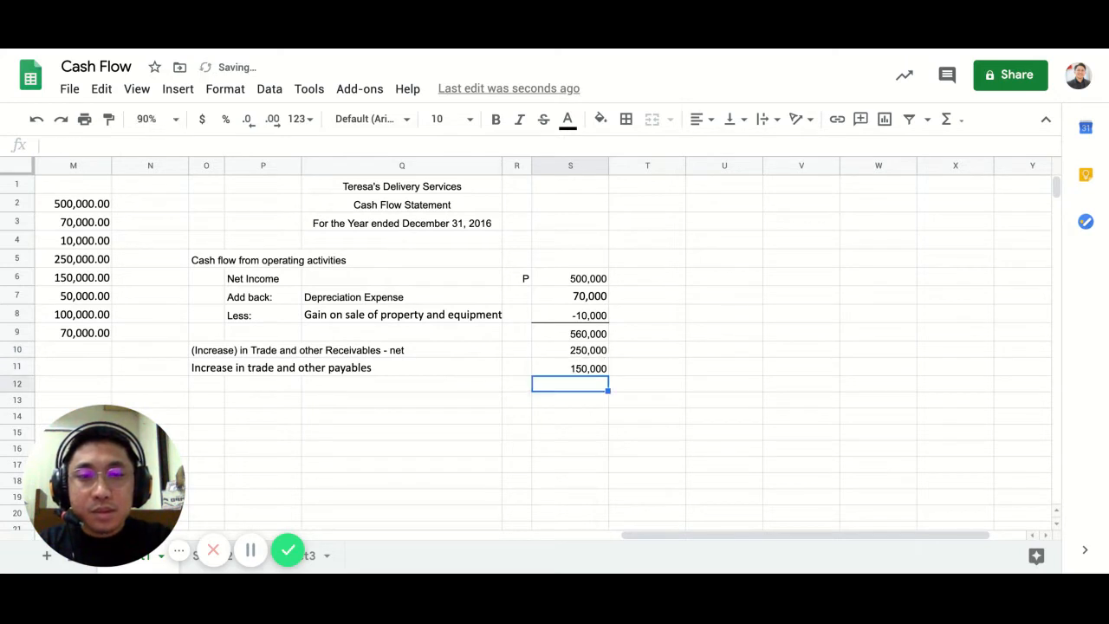
Step: Make the receivables amount in cell S10 negative by putting it in parentheses as (250000)
click(564, 351)
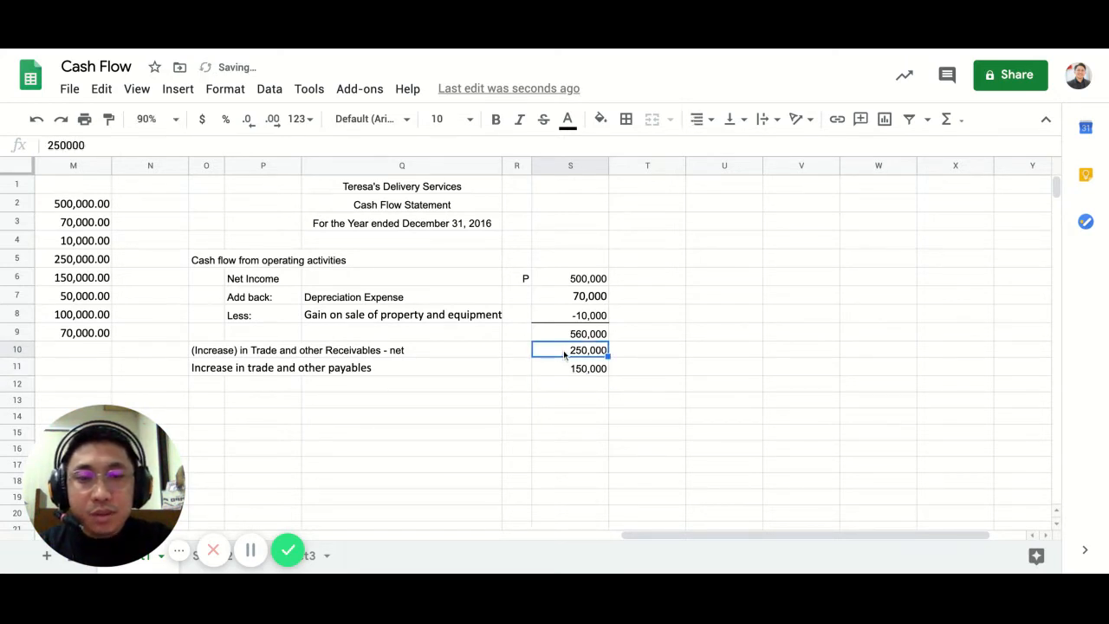
click(141, 142)
text())
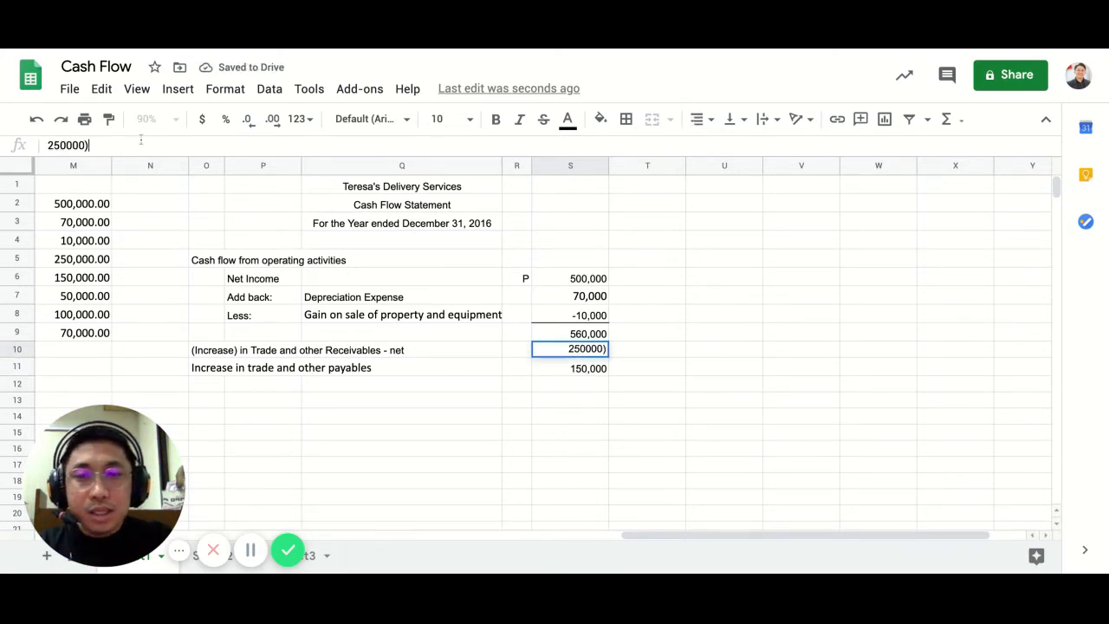
key(Home)
text(()
key(Return)
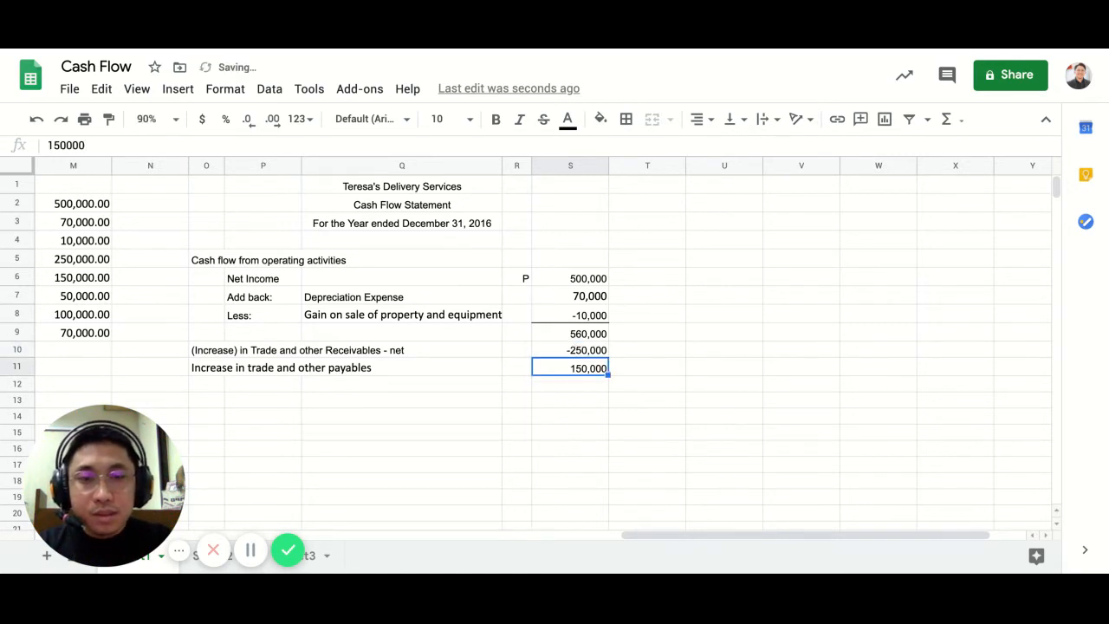
key(F2)
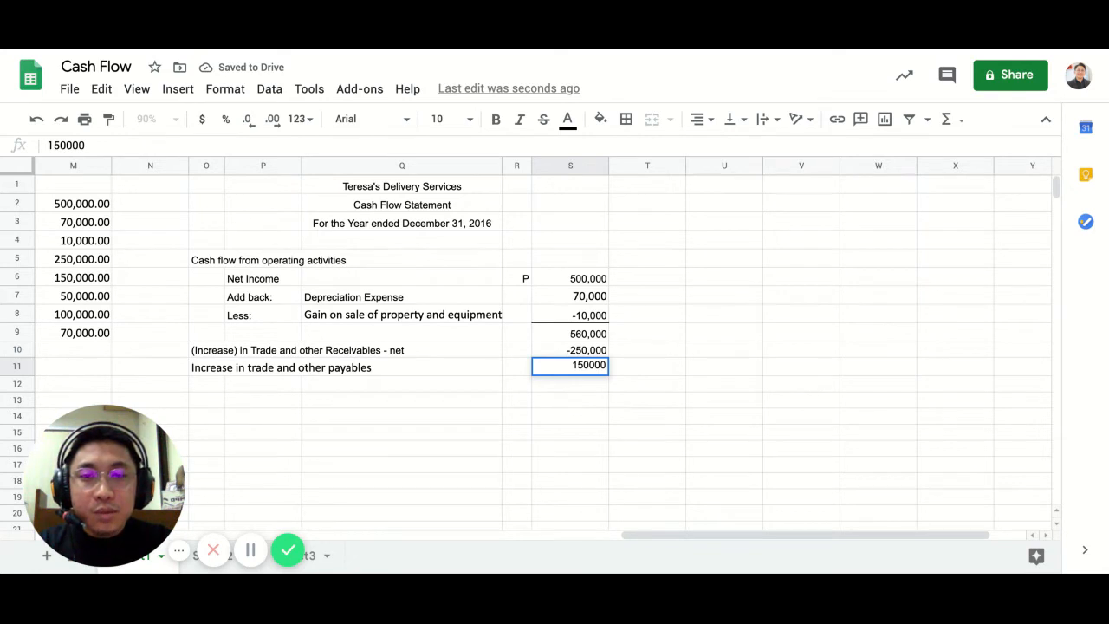
key(Return)
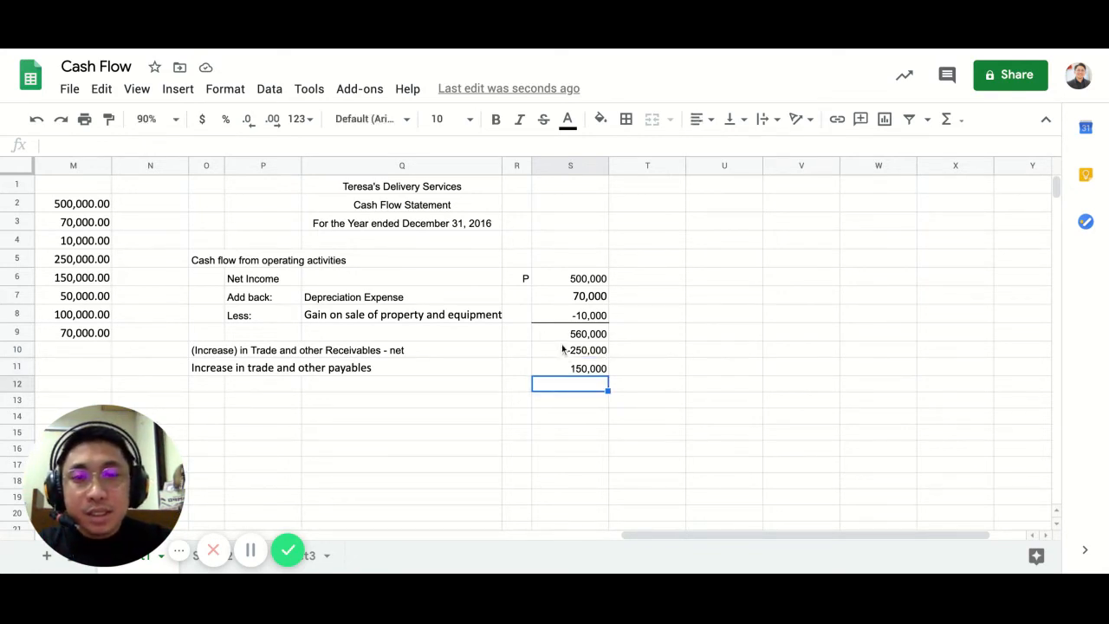
Step: Add a bottom border to the payables amount in cell S11
click(576, 365)
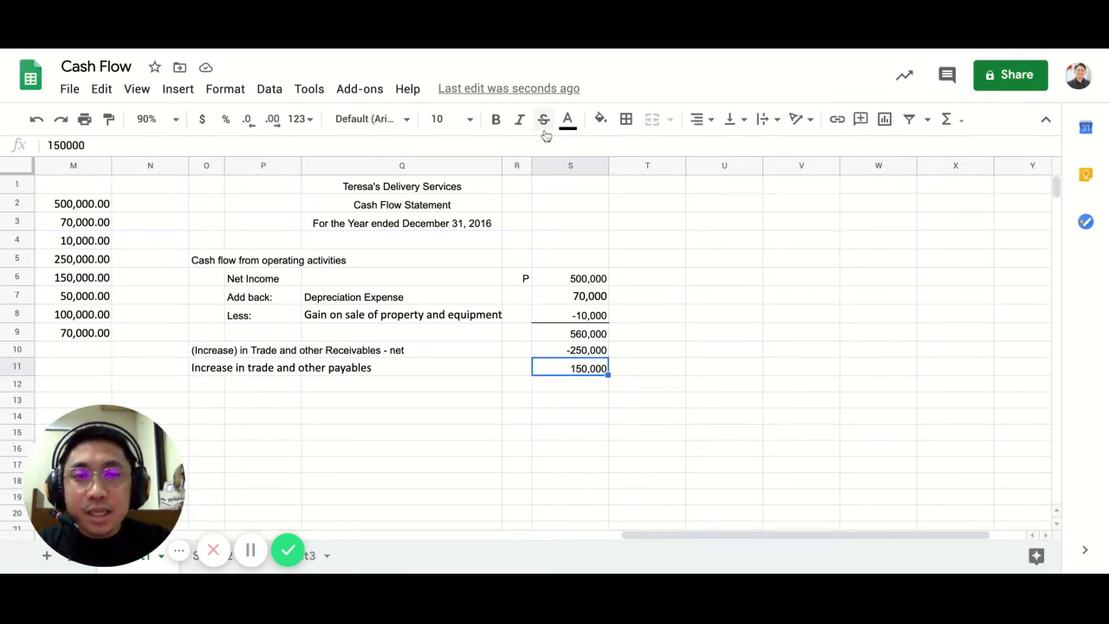
click(627, 119)
click(679, 177)
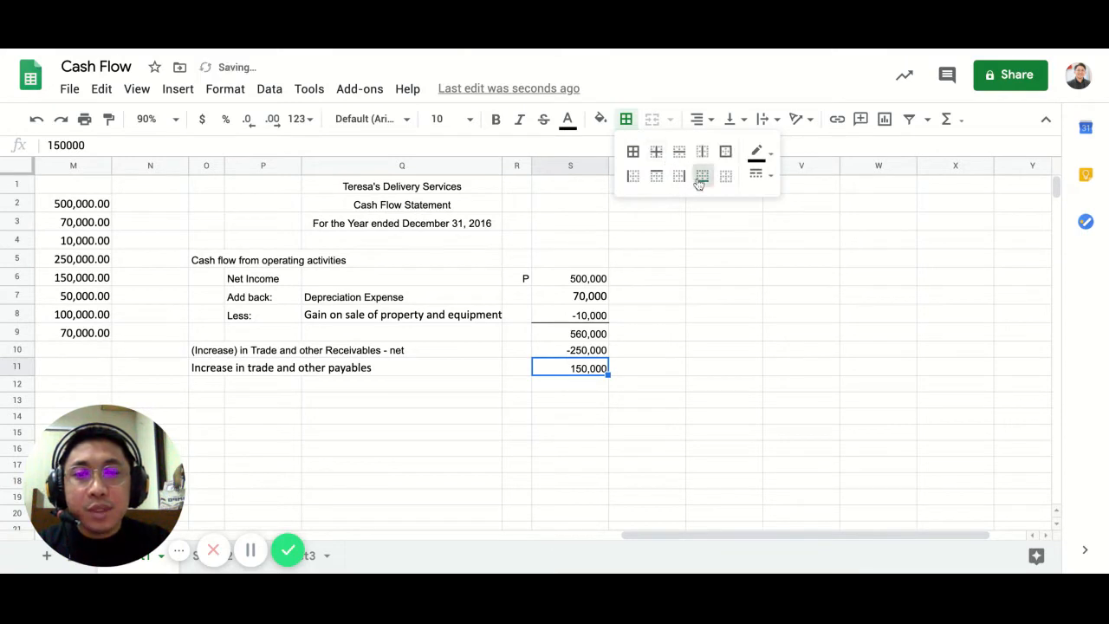
Step: Enter the label "Net Cash generated from operating activities" in cell O12
click(208, 383)
text(Net Cash generatea)
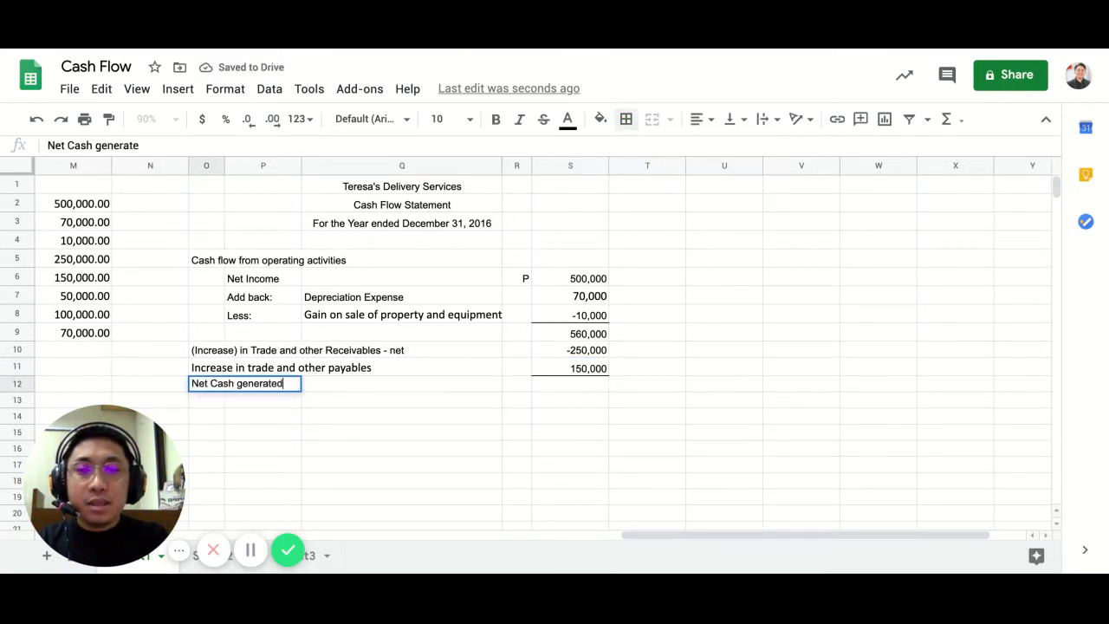
text( from operati)
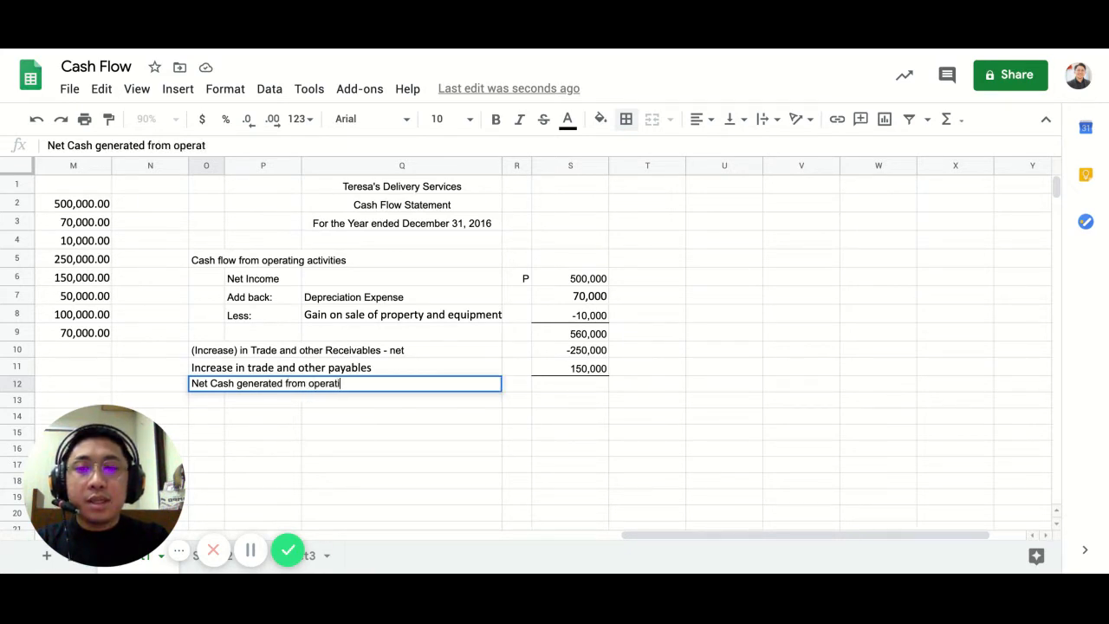
text(ng activit)
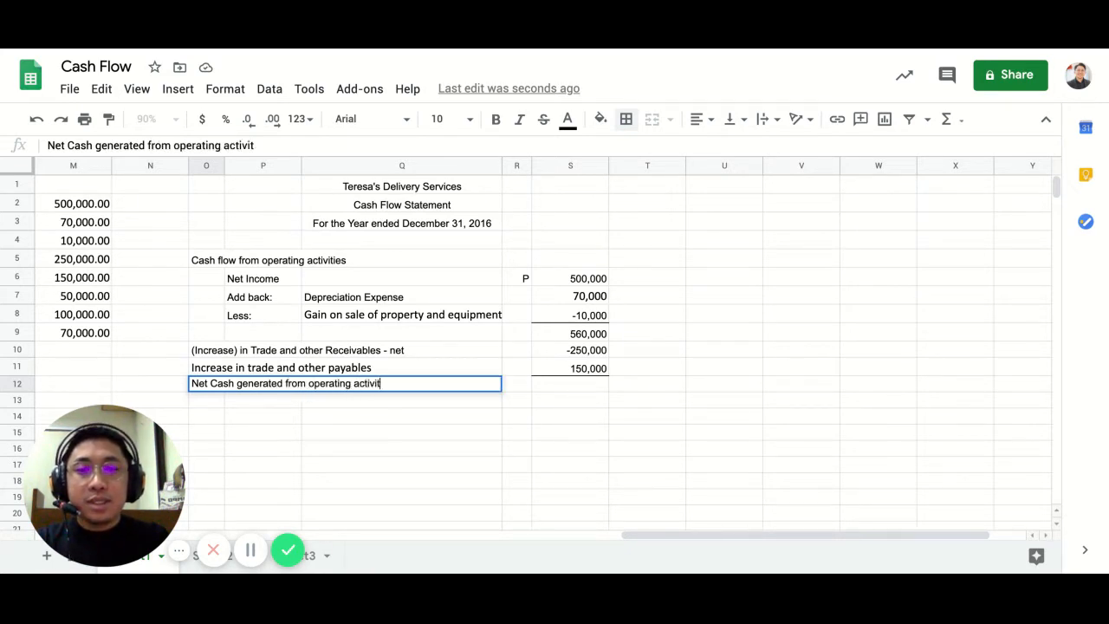
text(ies)
key(Tab)
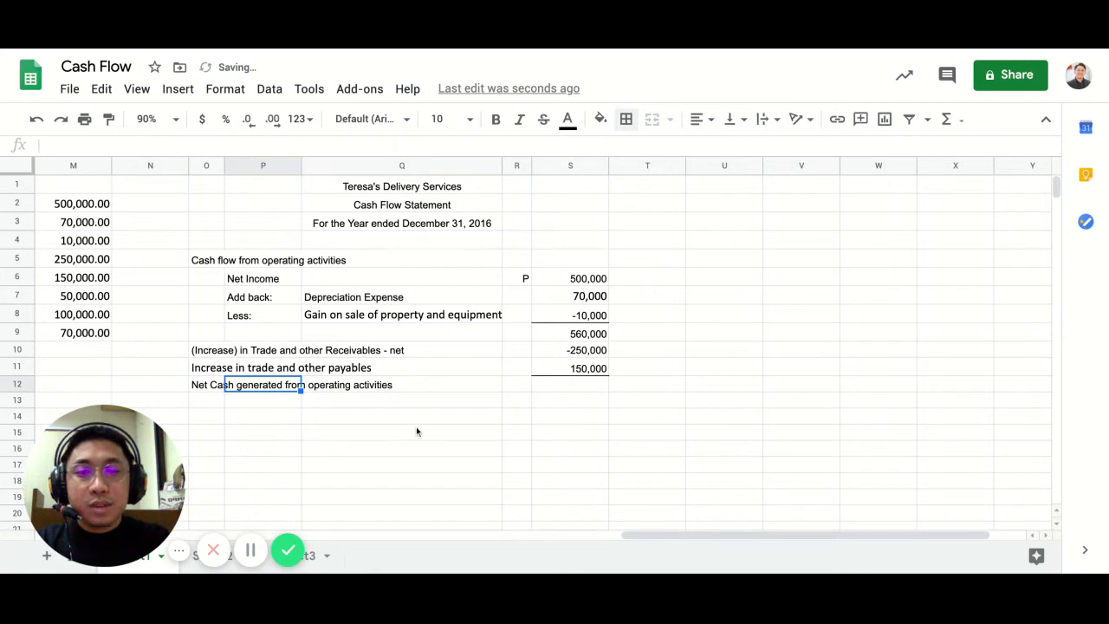
Step: Total the operating activities in cell S12 with a SUM formula over S9:S11
click(556, 384)
text(=sum()
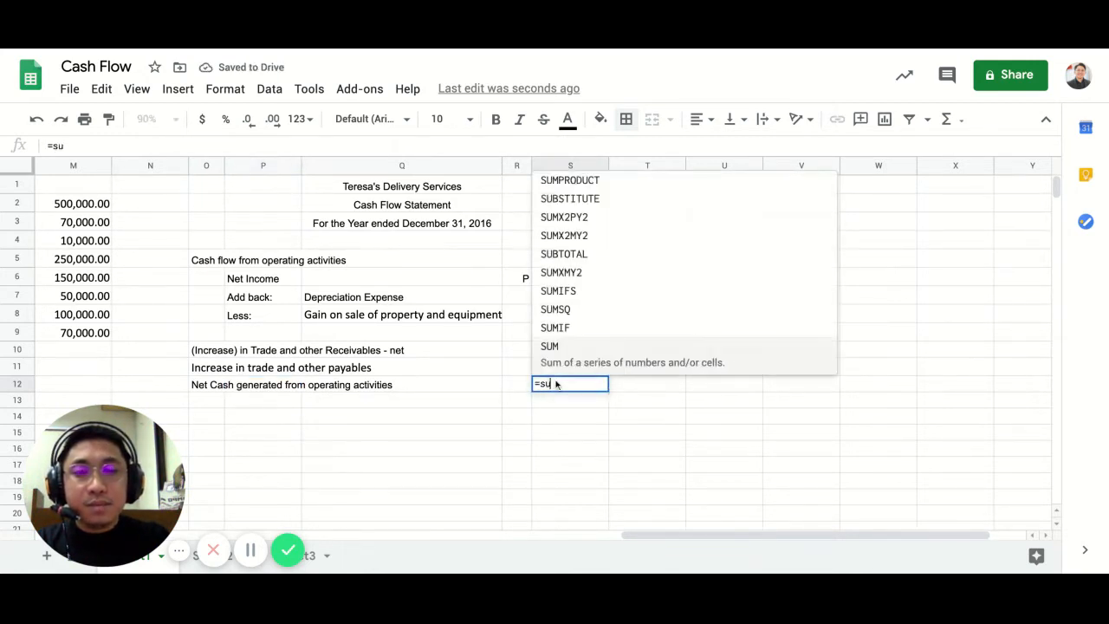
key(Up)
key(Up)
key(Up)
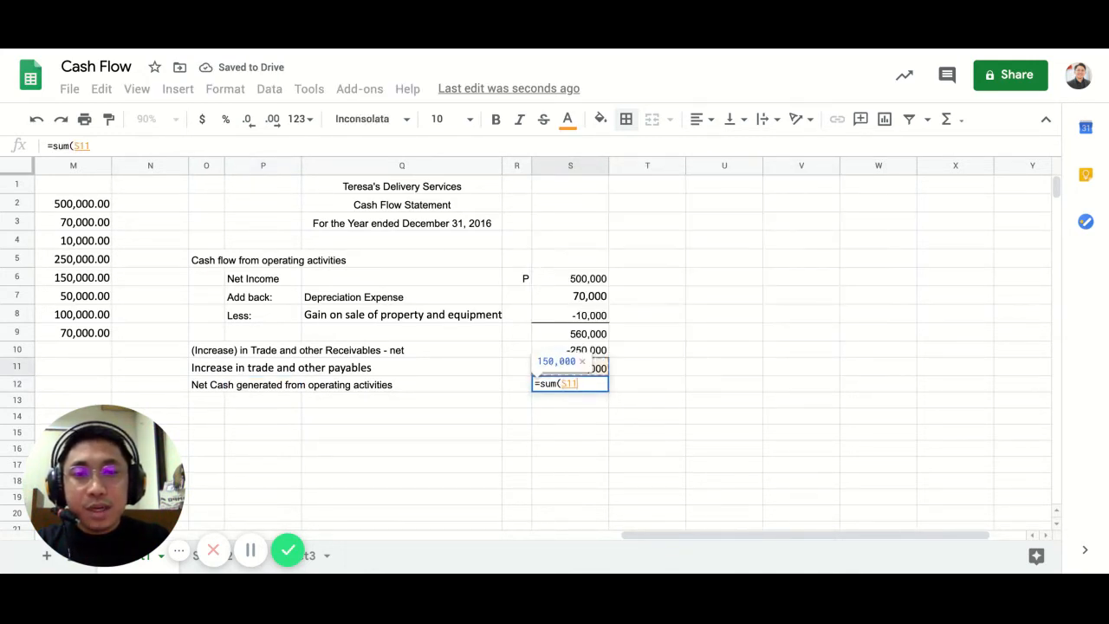
key(shift+Down)
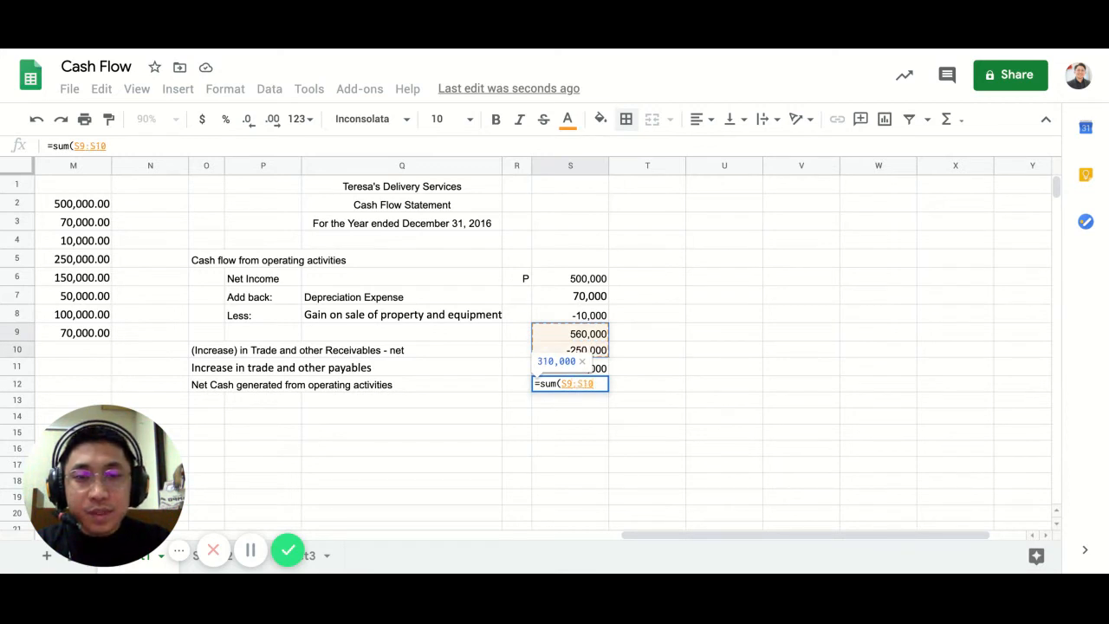
key(shift+Down)
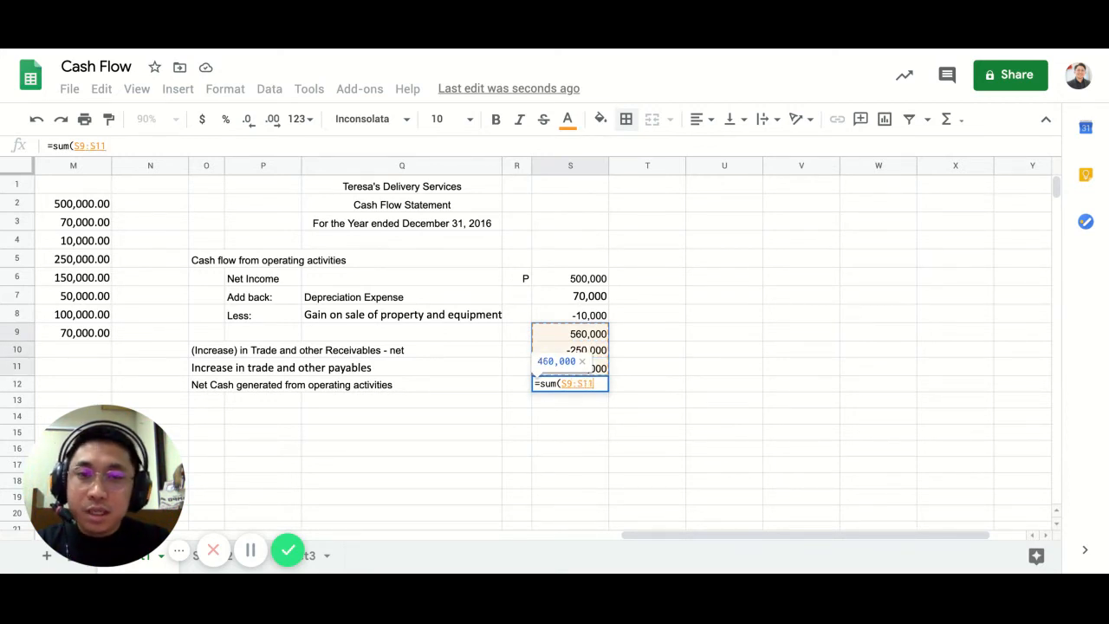
key(Return)
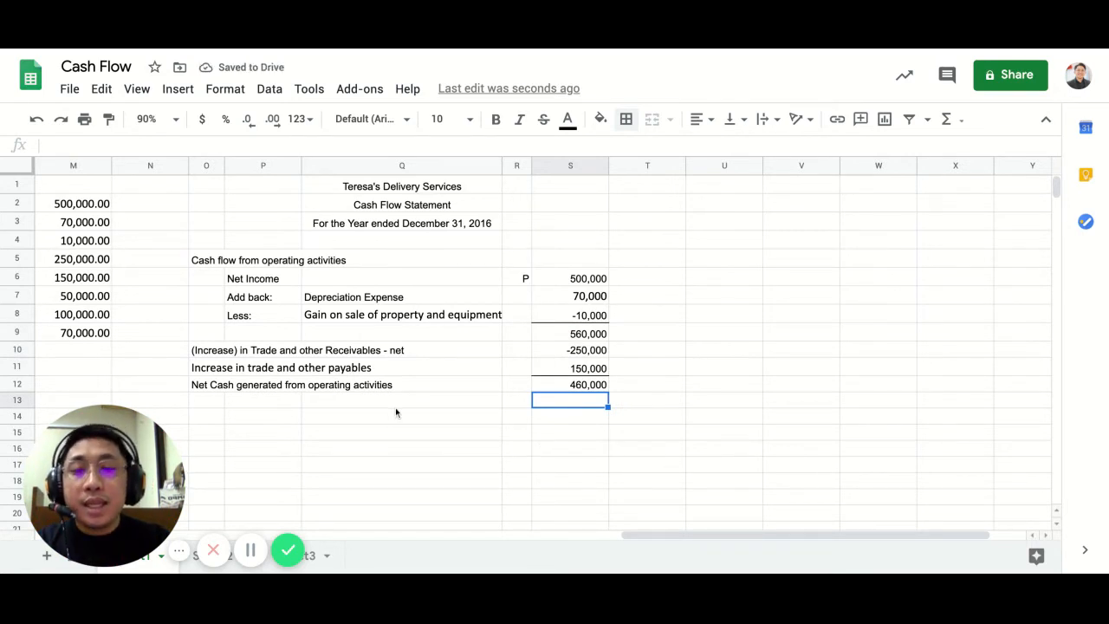
Step: Add a bottom border to the net operating cash total in cell S12
click(205, 401)
click(557, 387)
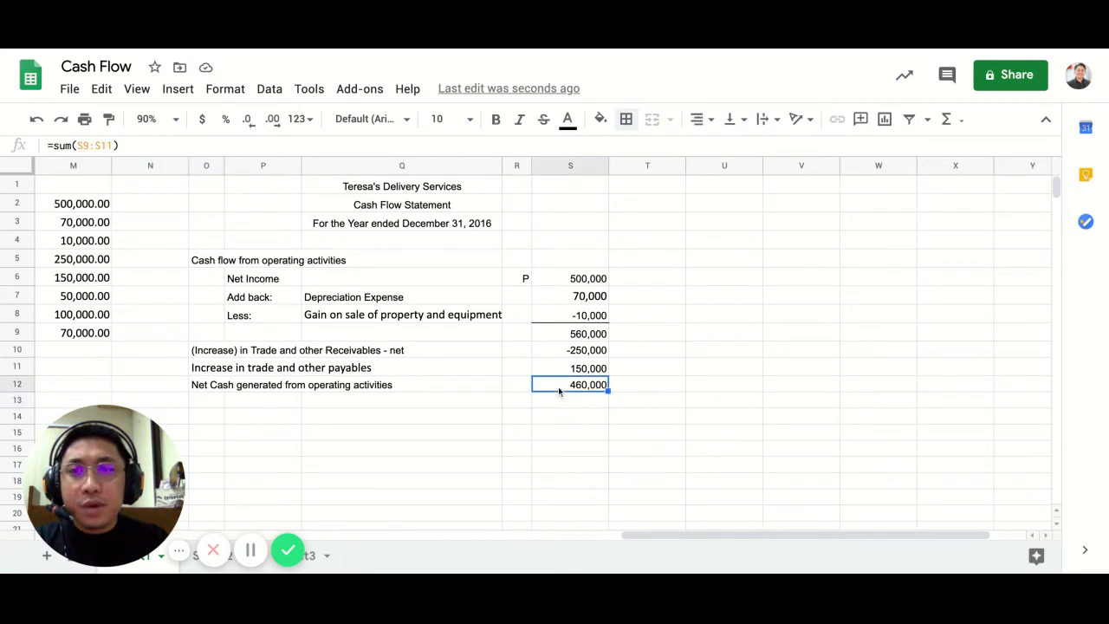
click(627, 122)
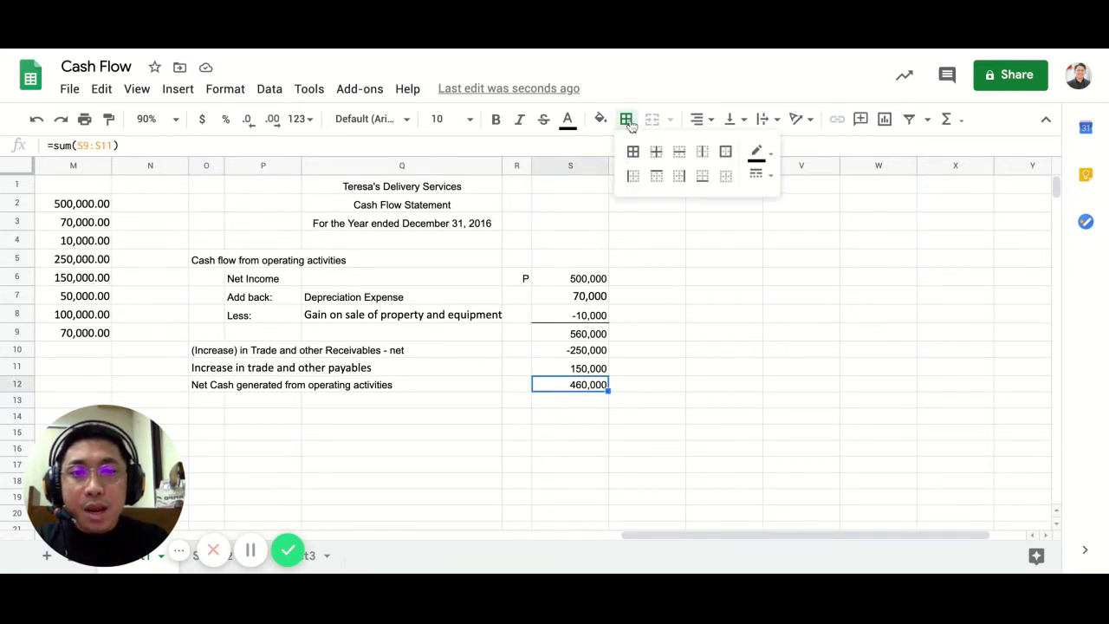
click(701, 176)
key(Return)
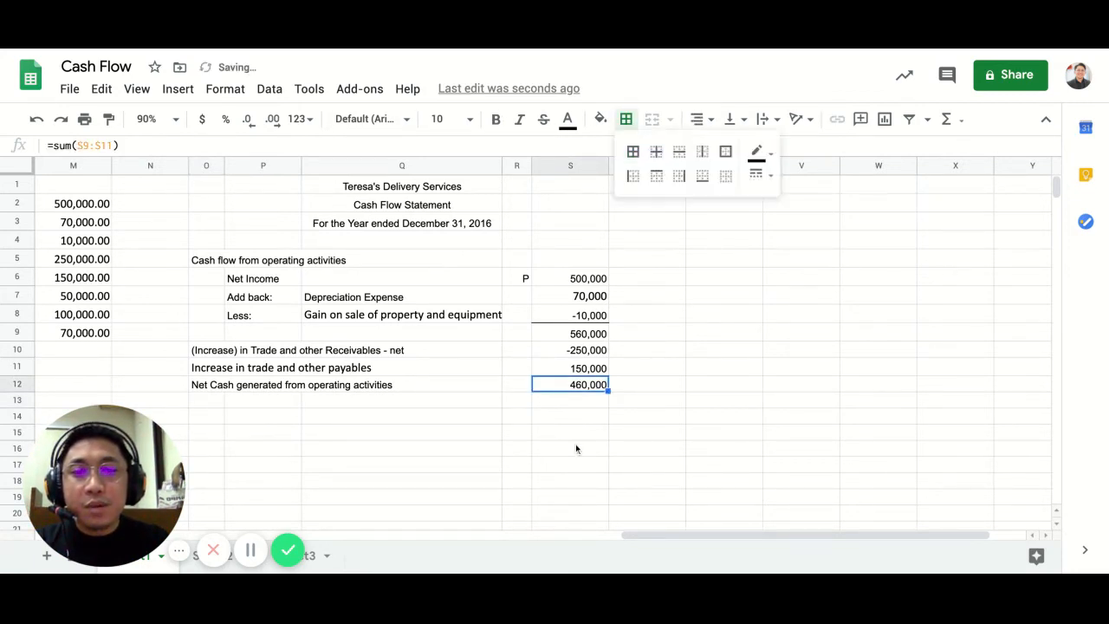
key(Escape)
click(656, 449)
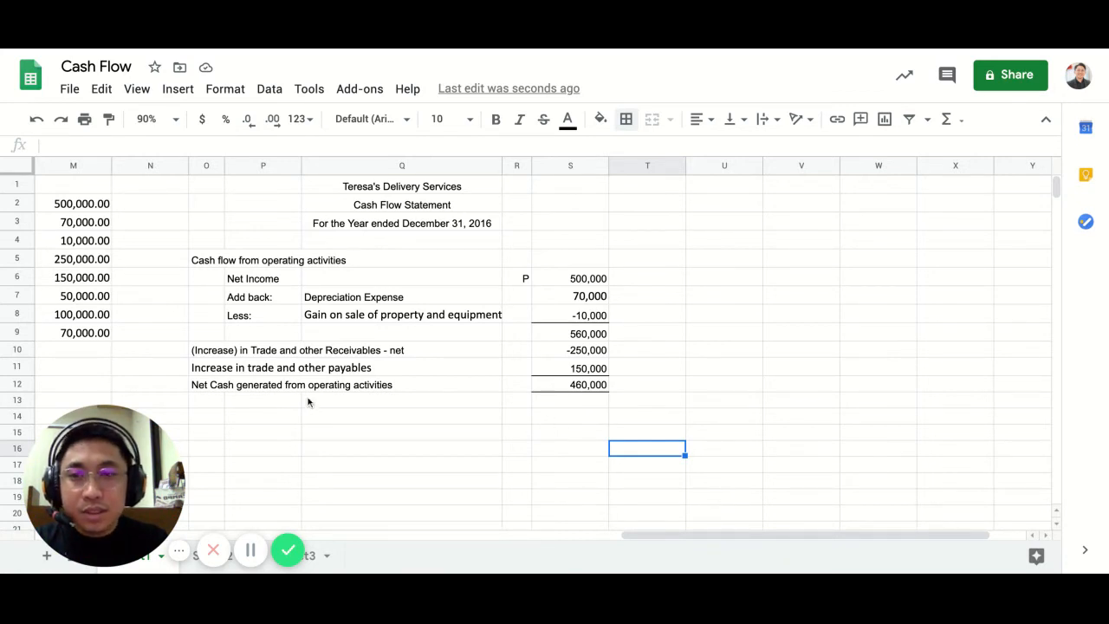
Step: Enter the section heading "Cash flow form investing activity" in cell O14
click(206, 416)
text(Cash flo)
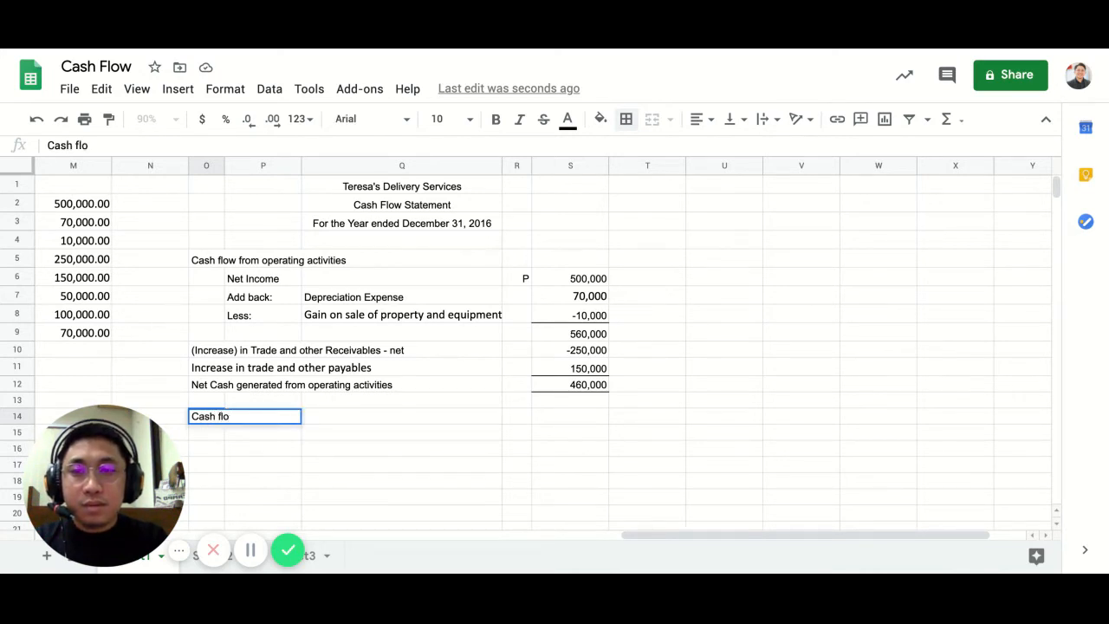
text(w form inves)
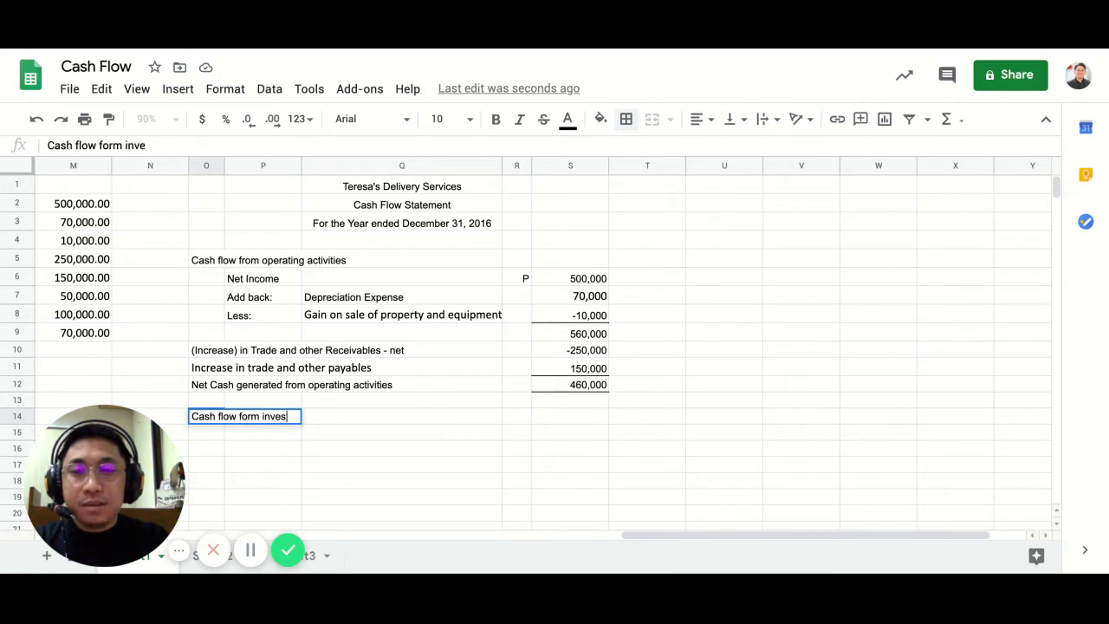
text(ting activity)
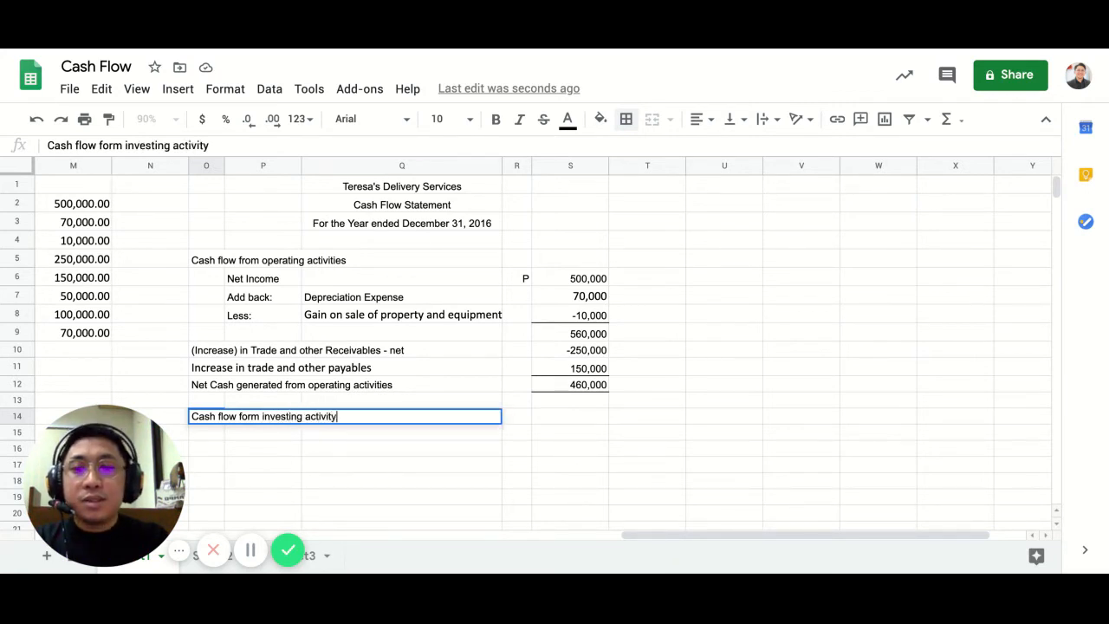
key(Return)
Step: Enter the line item "Proceeds from sale of propety and equipment" in cell P15 under the investing heading
key(Right)
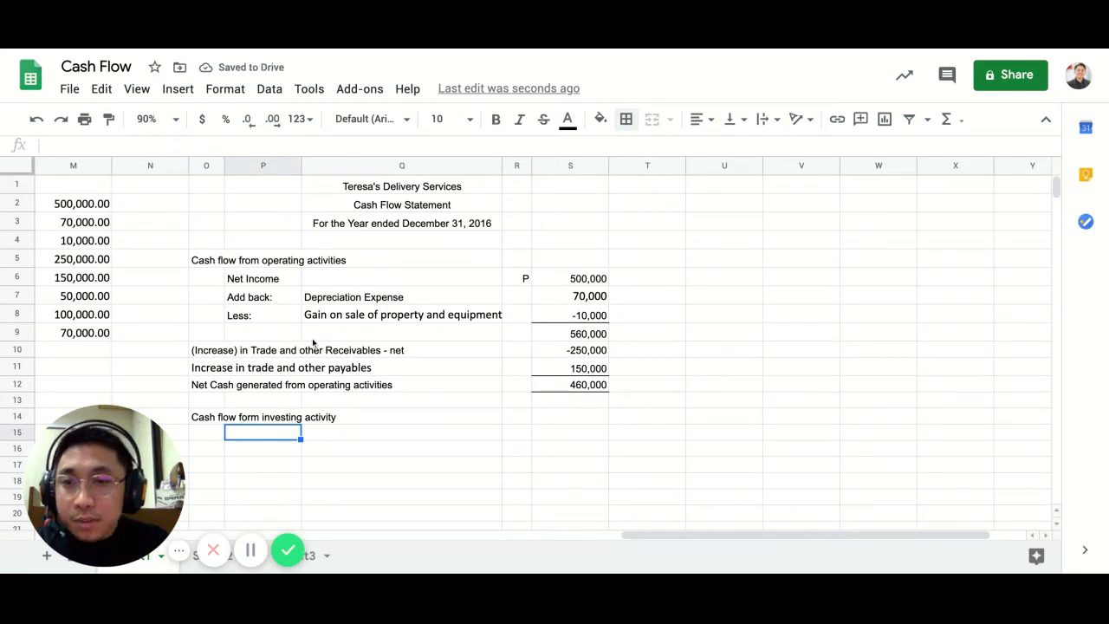
scroll(271, 338, left, 5)
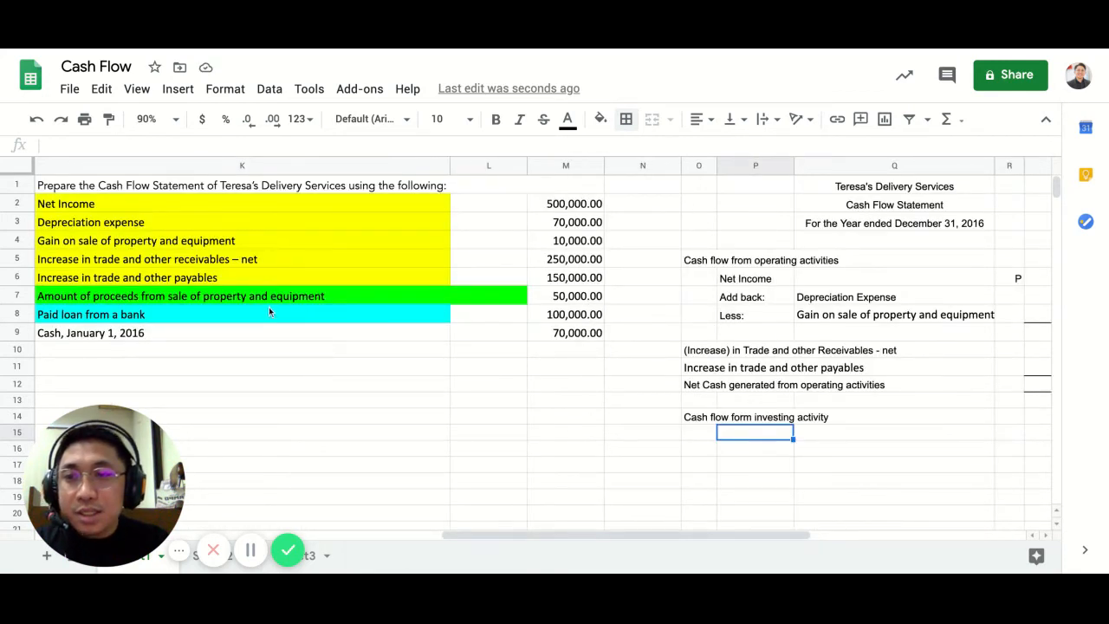
text(Pr)
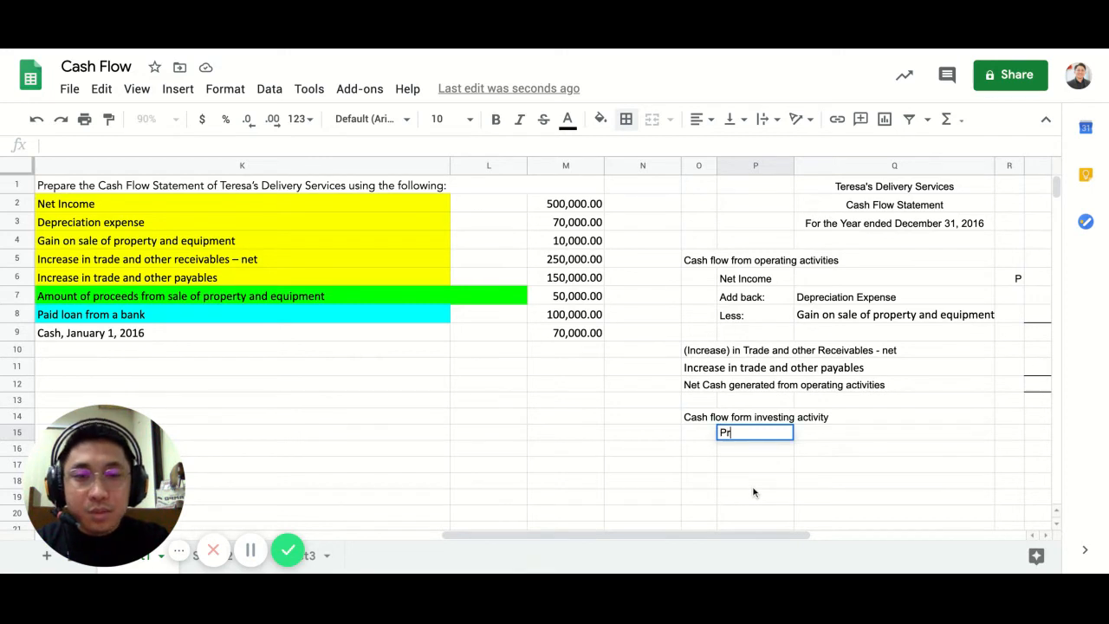
text(oceeds fr)
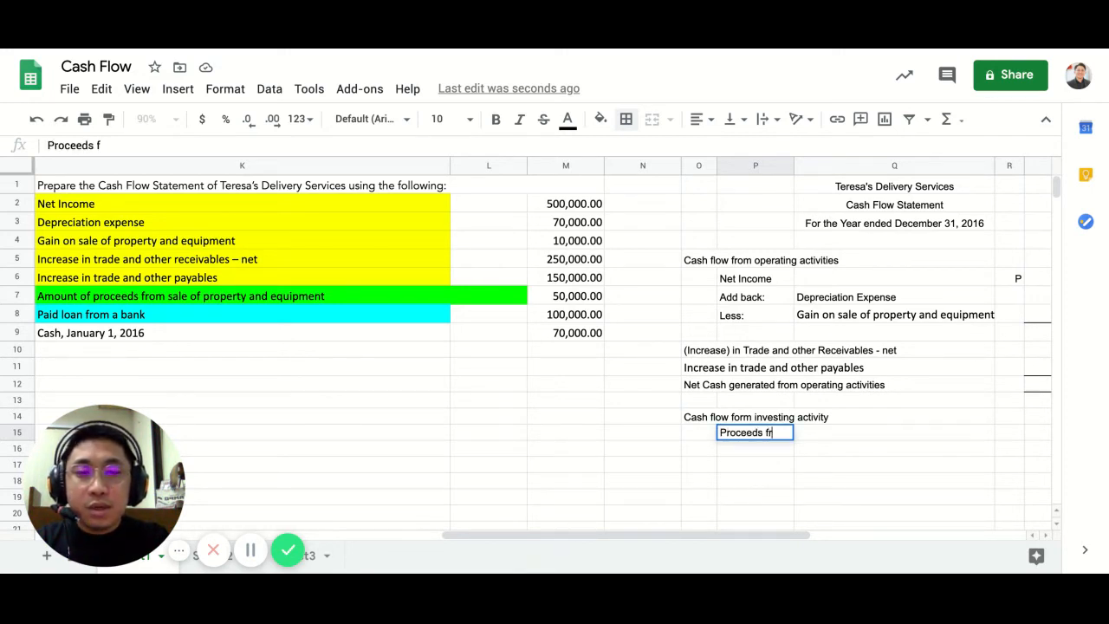
text(om sale of)
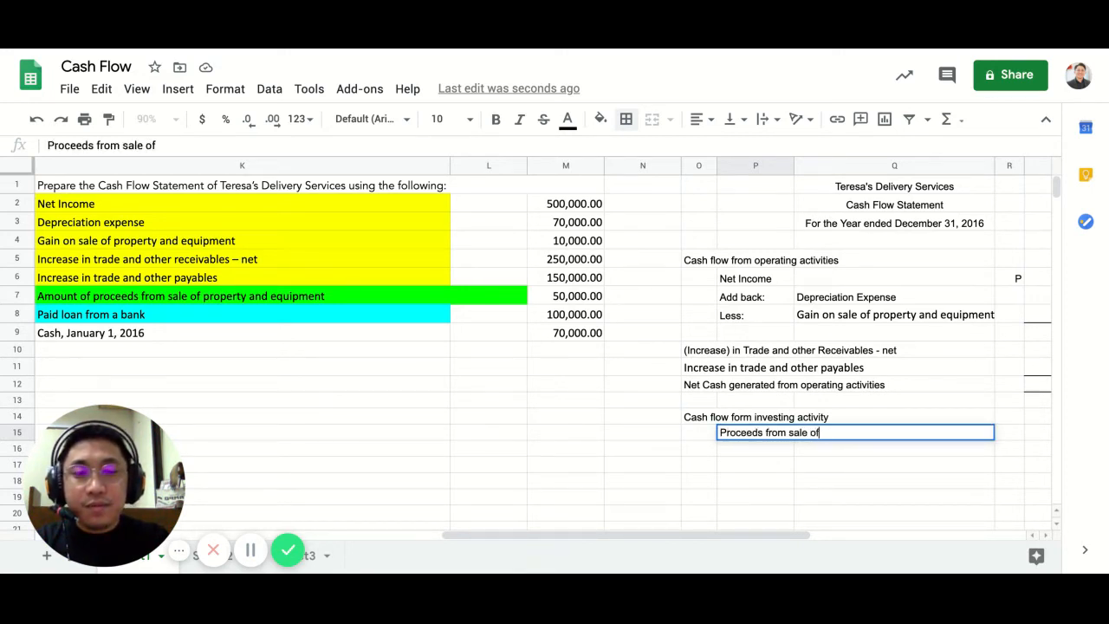
text( Pro)
key(BackSpace)
key(BackSpace)
key(BackSpace)
text(po)
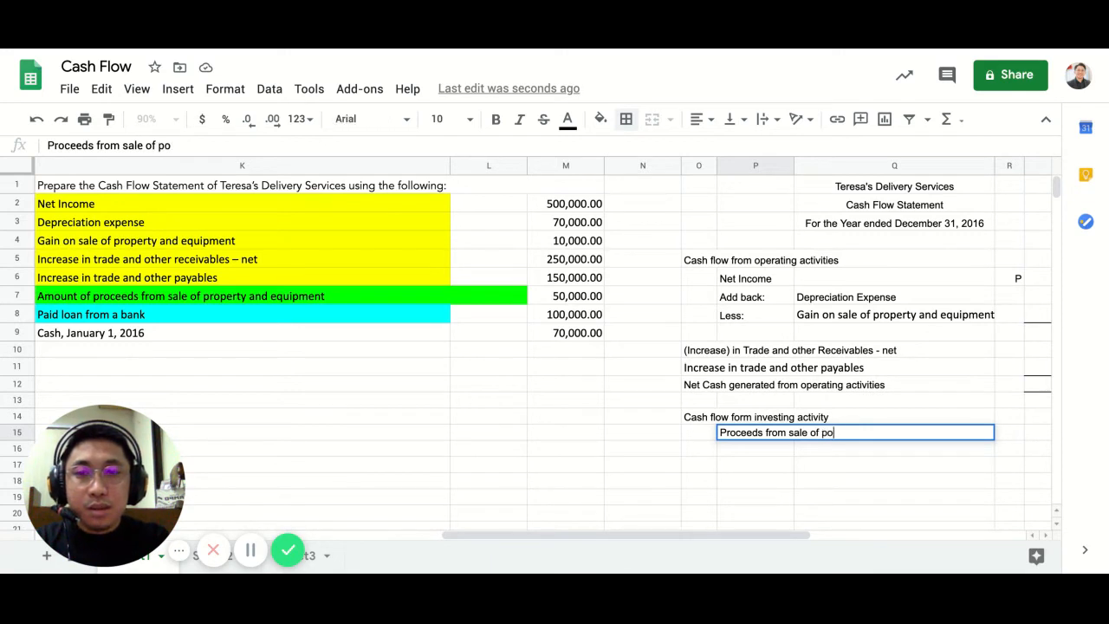
text(rpety a)
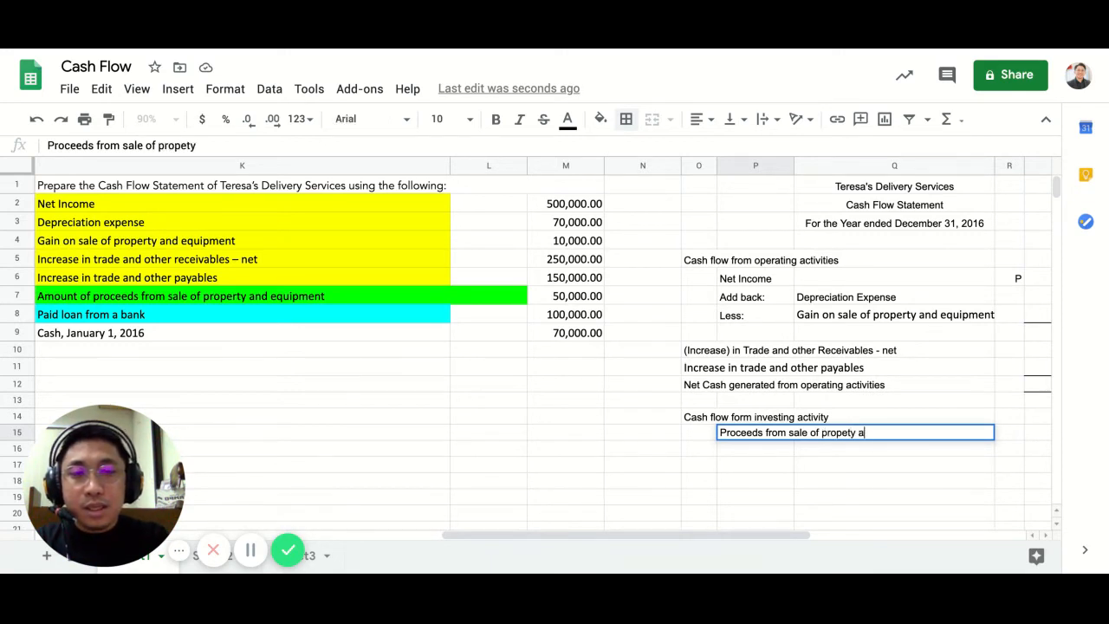
text(nd equi)
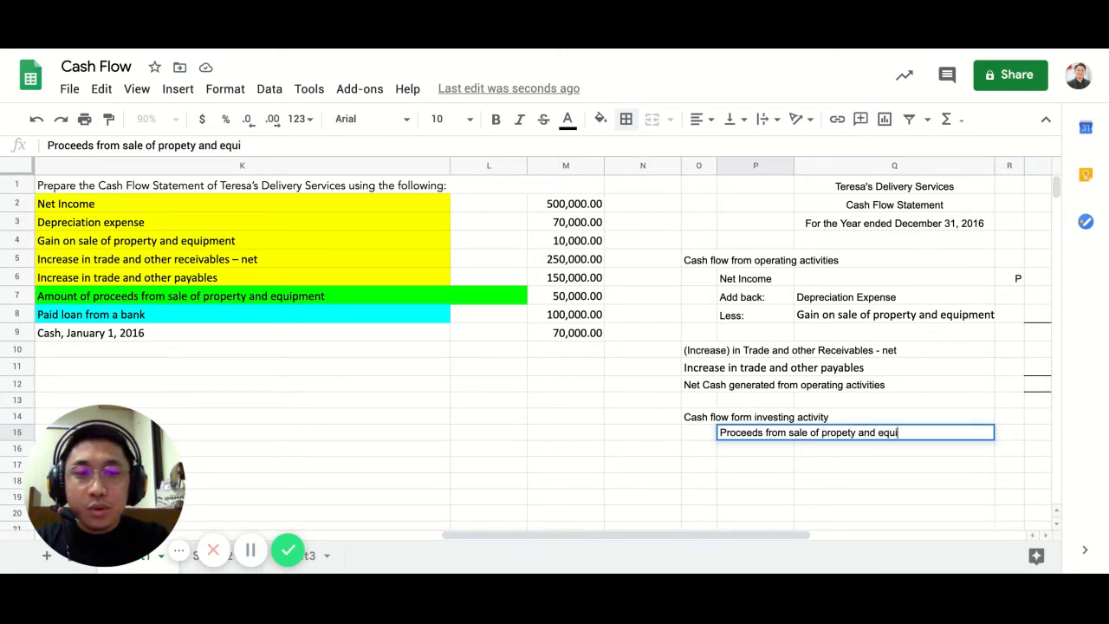
text(pment)
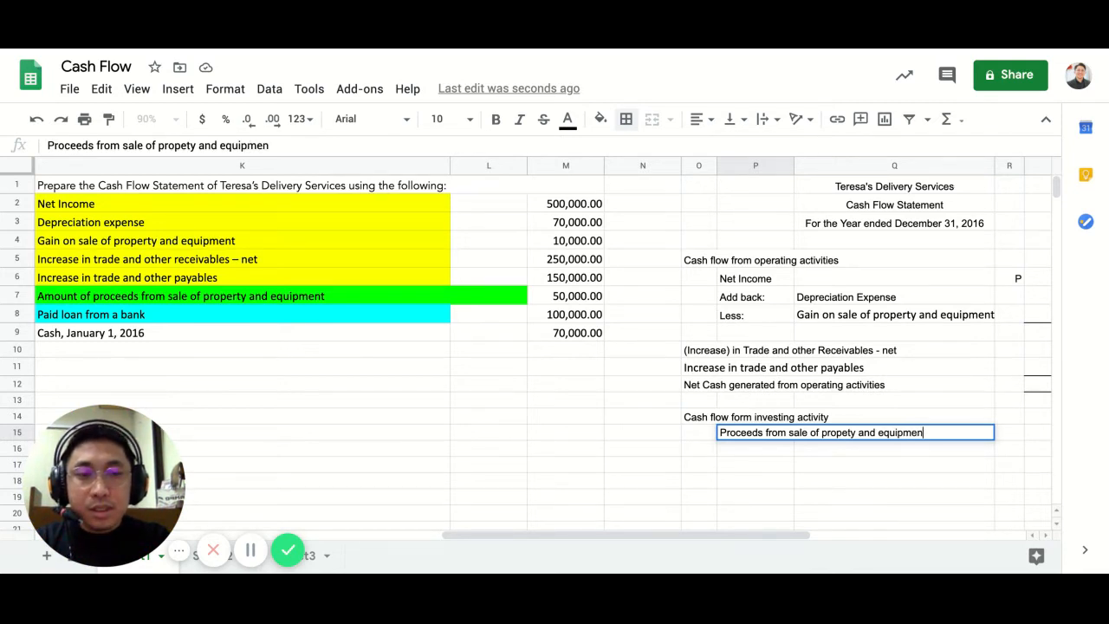
key(Return)
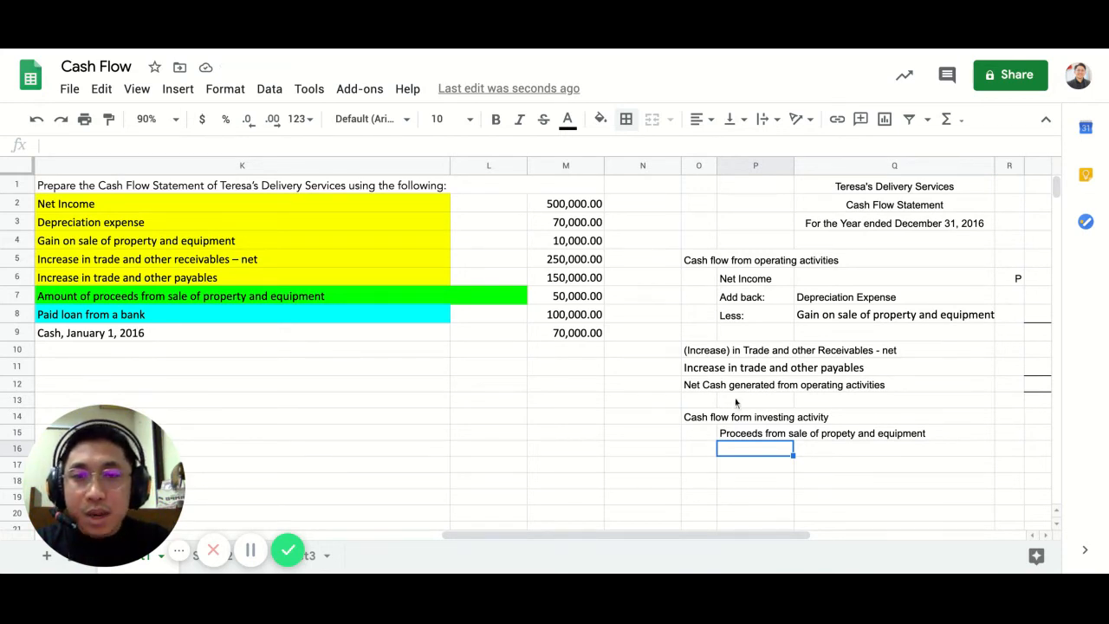
Step: Enter 50000 in cell S15 as the amount of the sale proceeds
scroll(828, 442, right, 5)
click(593, 431)
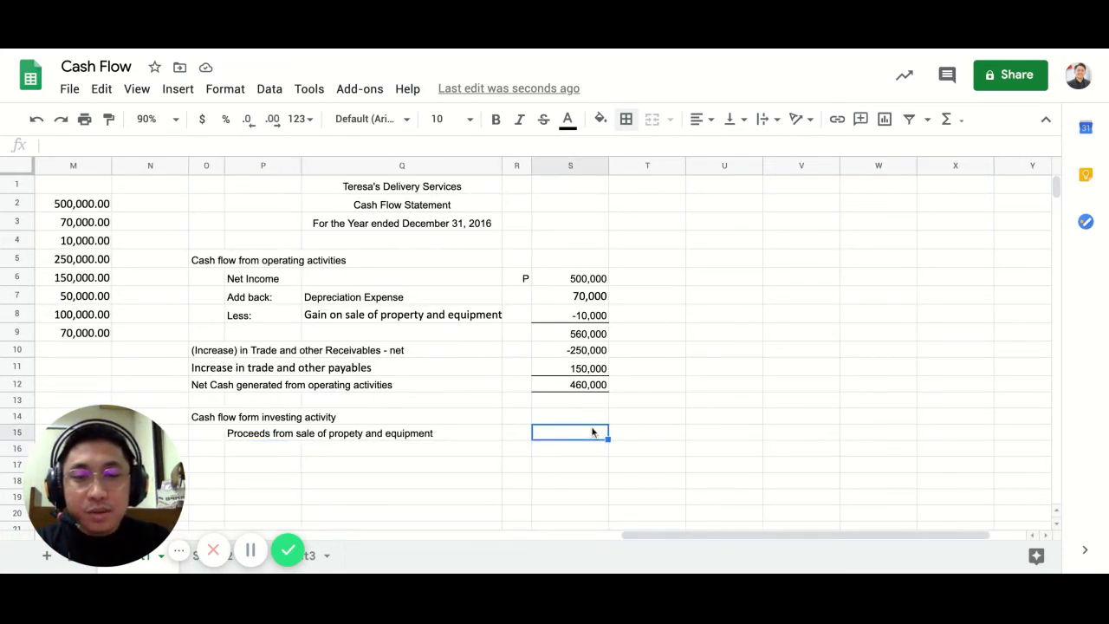
text(50000)
key(Return)
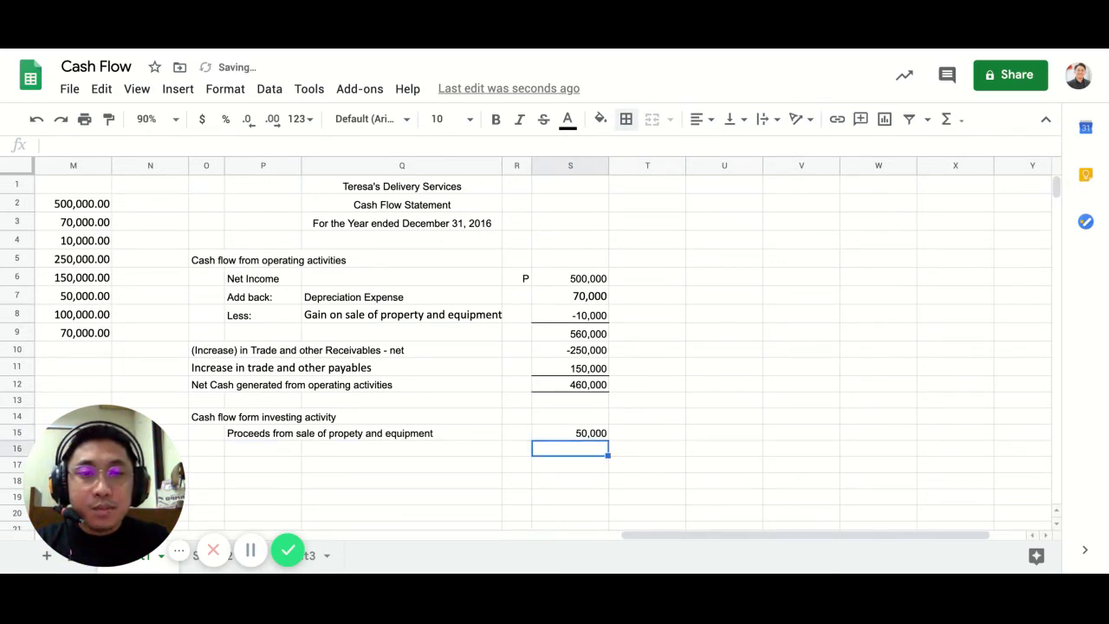
Step: Enter the currency sign "P" in cells R12 and R15, beside the net operating cash and the sale proceeds
click(511, 381)
text(P)
key(Return)
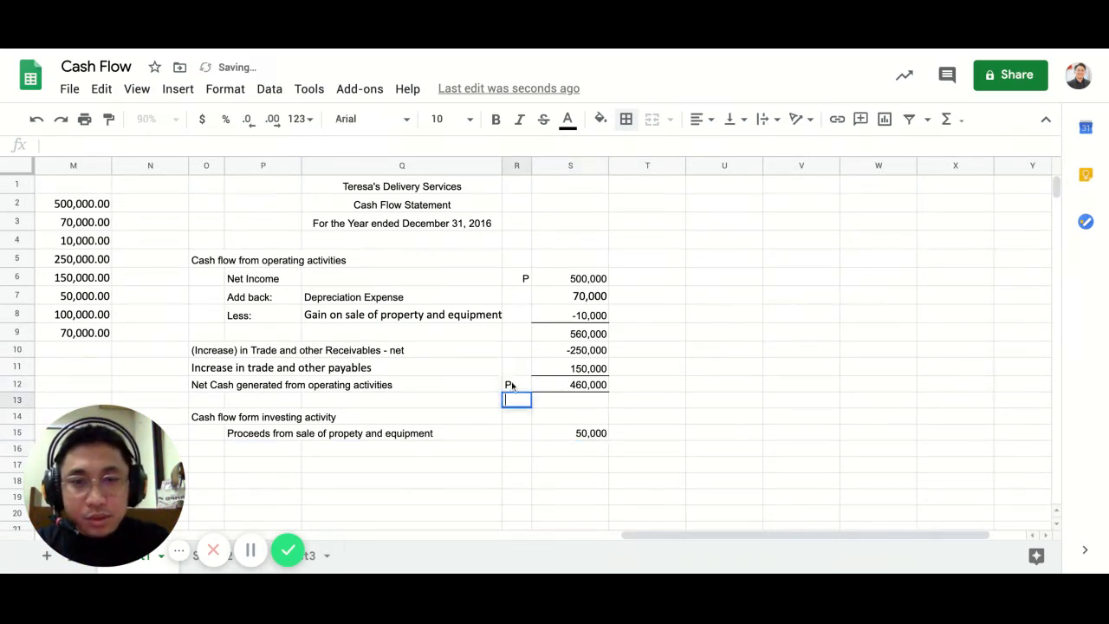
click(521, 431)
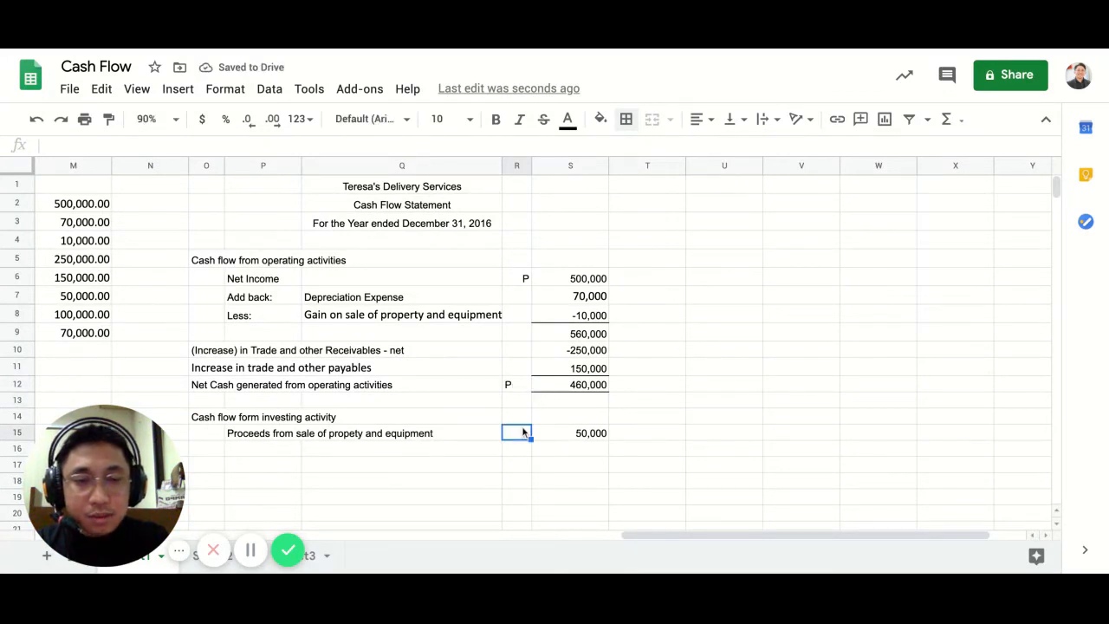
text(P)
key(Return)
Step: Right-align all of column R, which holds the currency signs
click(525, 165)
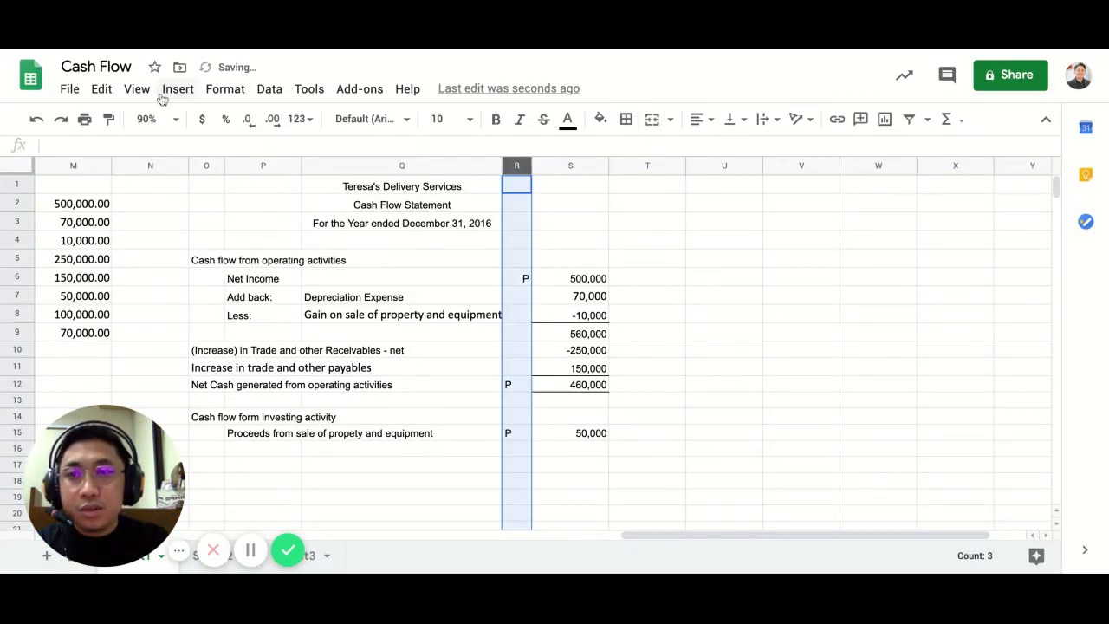
click(700, 118)
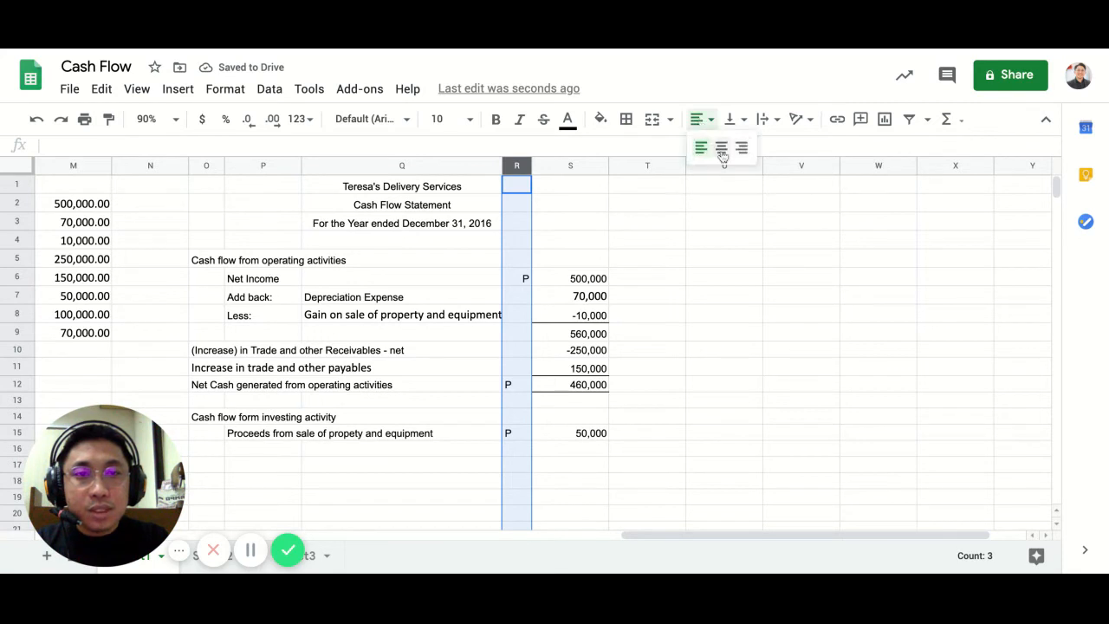
click(741, 149)
click(443, 462)
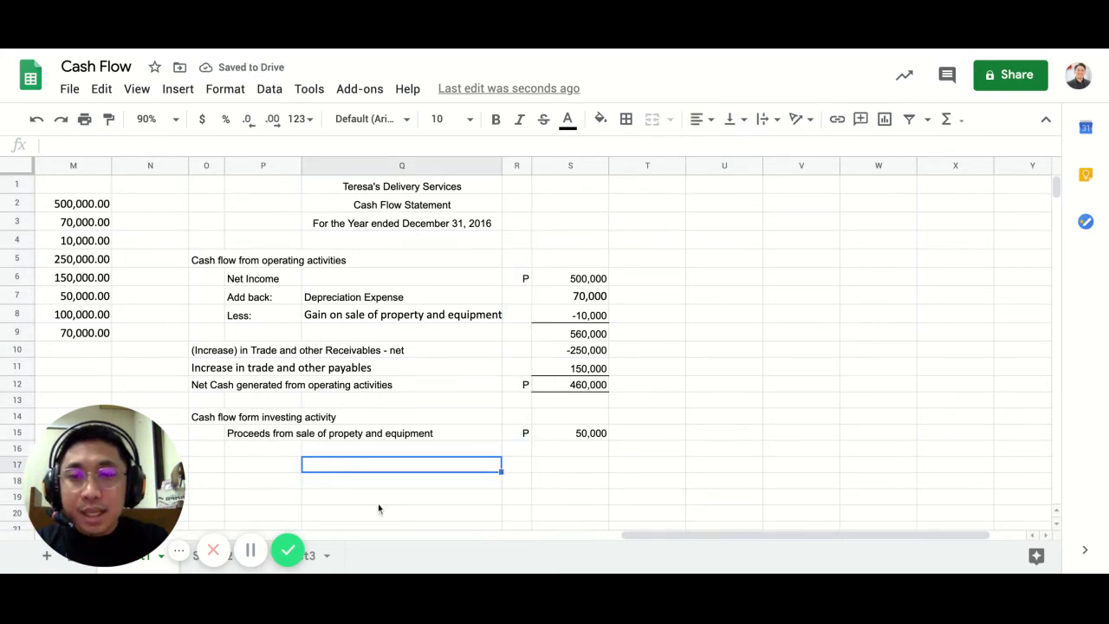
Step: Copy the net operating cash label from cell O12 to cell O16
click(205, 387)
key(ctrl+c)
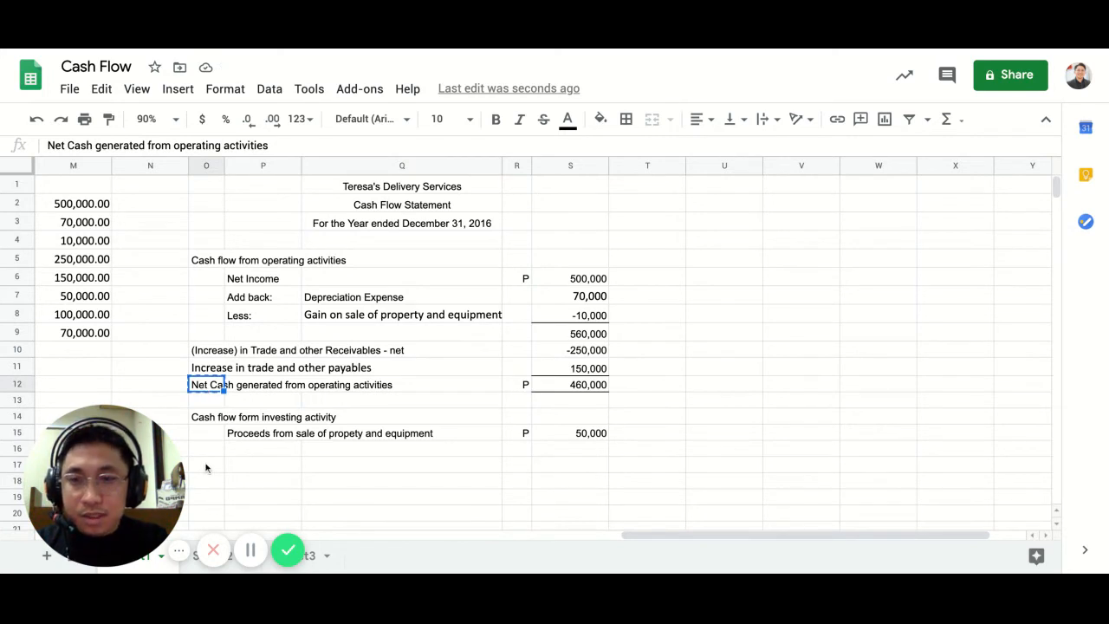
click(206, 449)
key(ctrl+v)
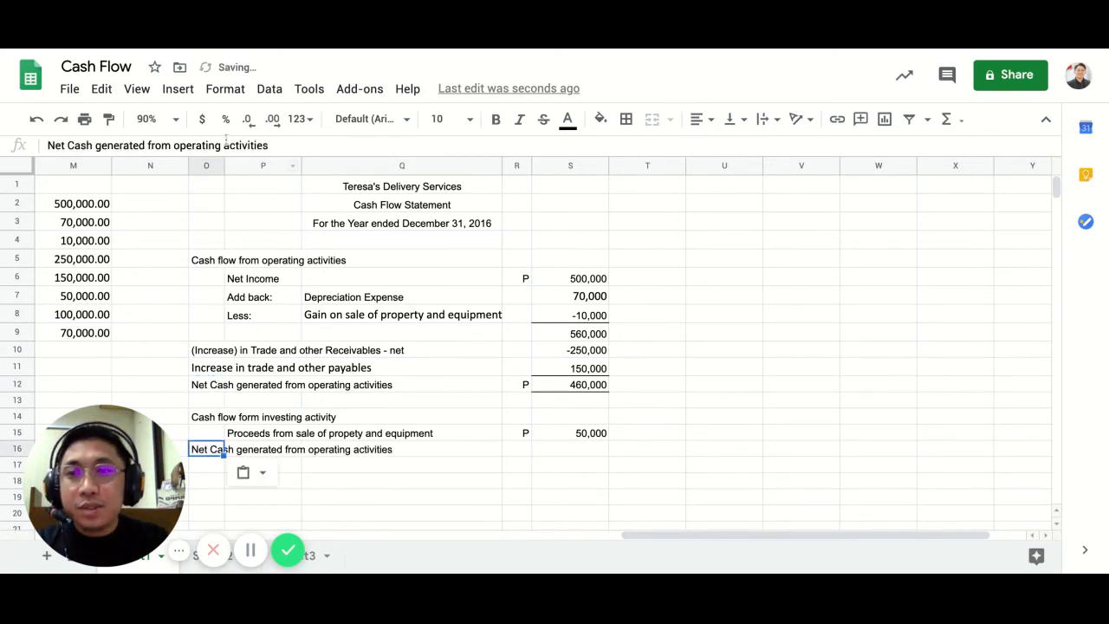
Step: Reword the copied label in cell O16 to "Net Cash generated from investing activity"
drag(224, 146, 180, 146)
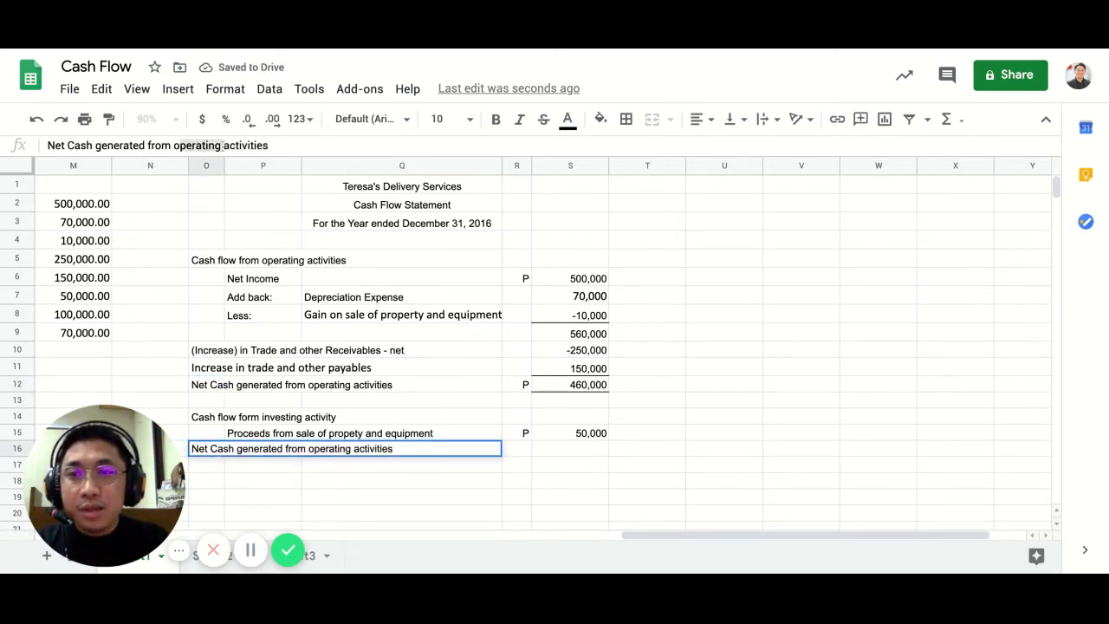
key(BackSpace)
text(invest)
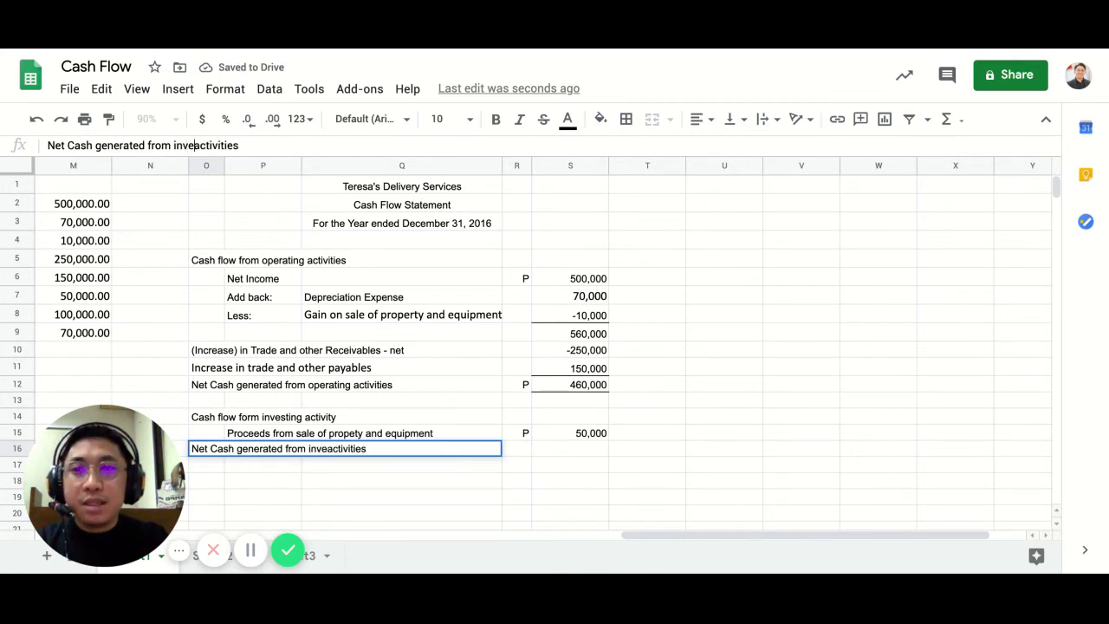
text(ing)
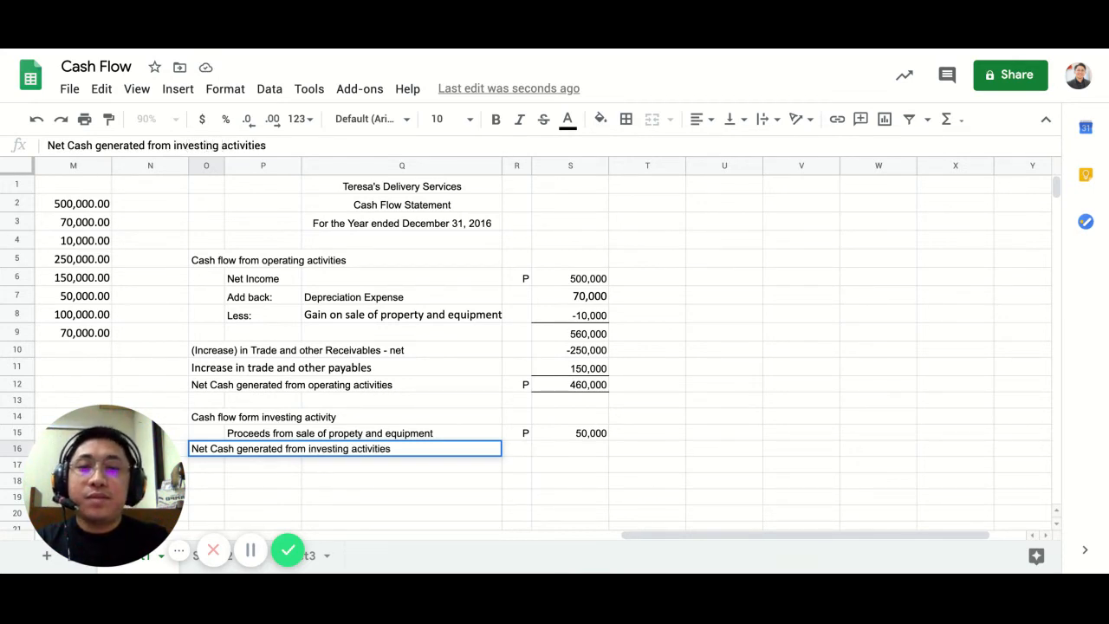
key(BackSpace)
key(BackSpace)
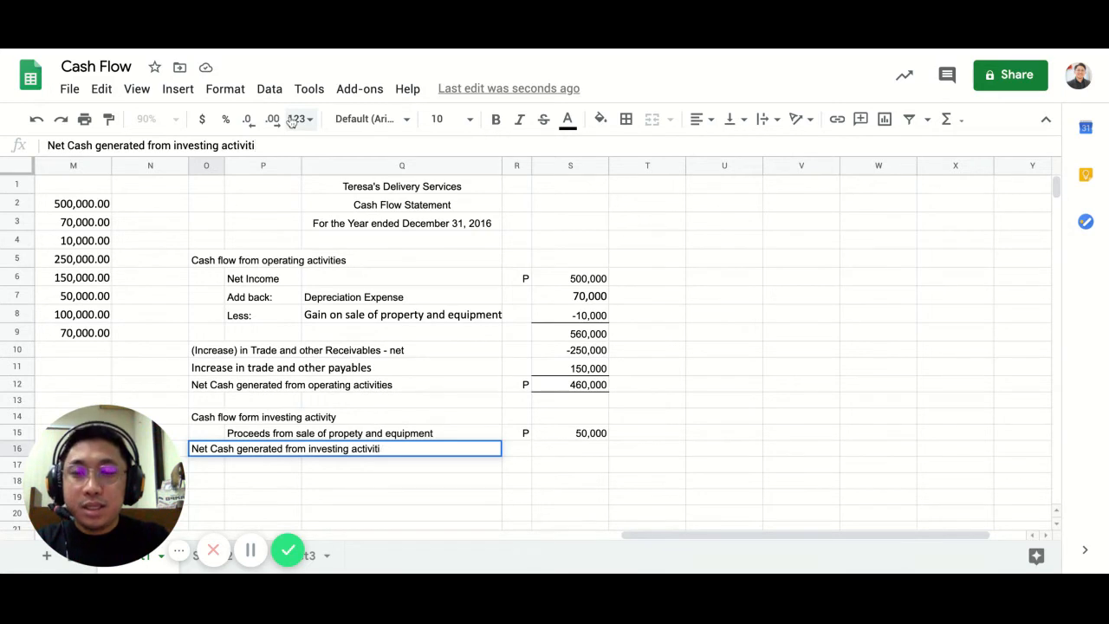
text(y)
key(Return)
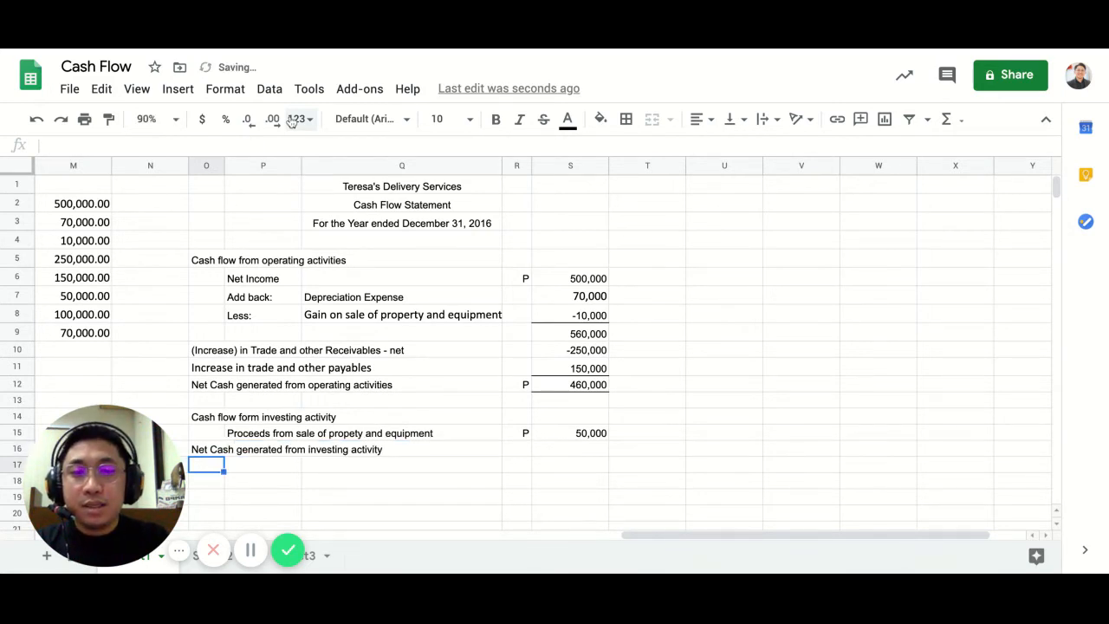
Step: Add a bottom border to the sale proceeds amount in cell S15
click(551, 433)
click(626, 119)
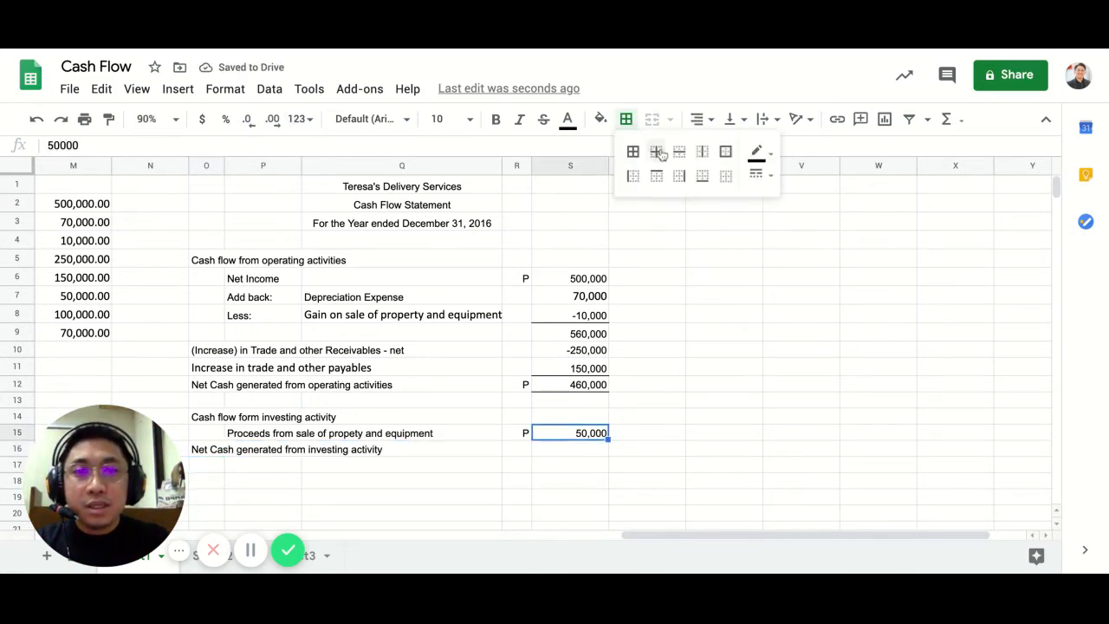
click(698, 178)
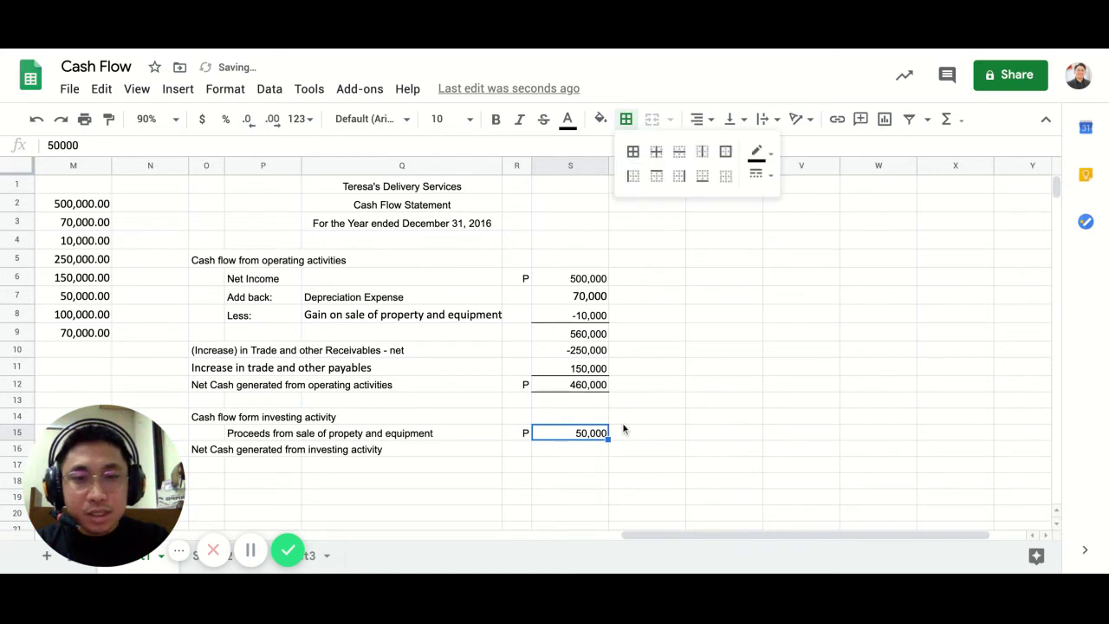
Step: Set the net investing cash in cell S16 to the formula =S15
text(=)
click(578, 435)
key(Return)
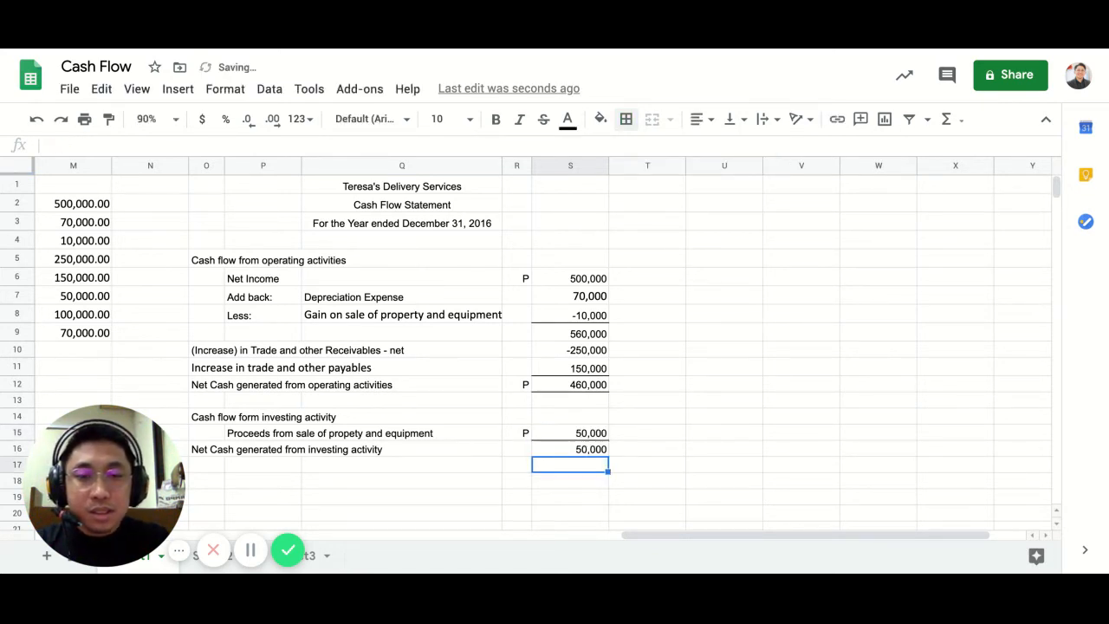
Step: Add a bottom border to the net investing cash total in cell S16
click(568, 433)
click(568, 449)
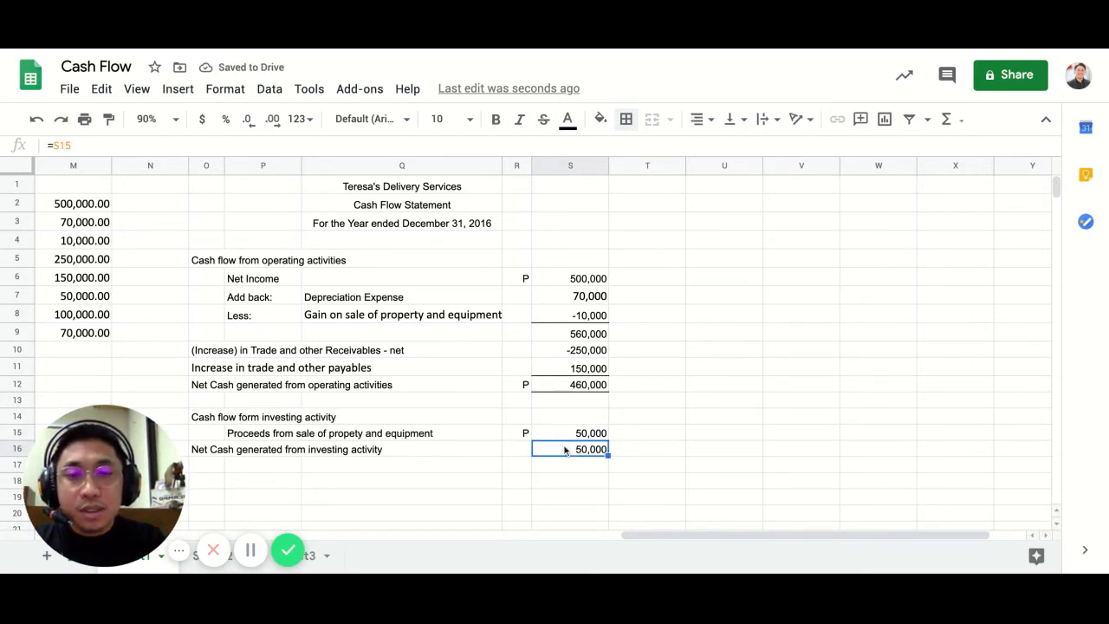
click(626, 119)
click(701, 176)
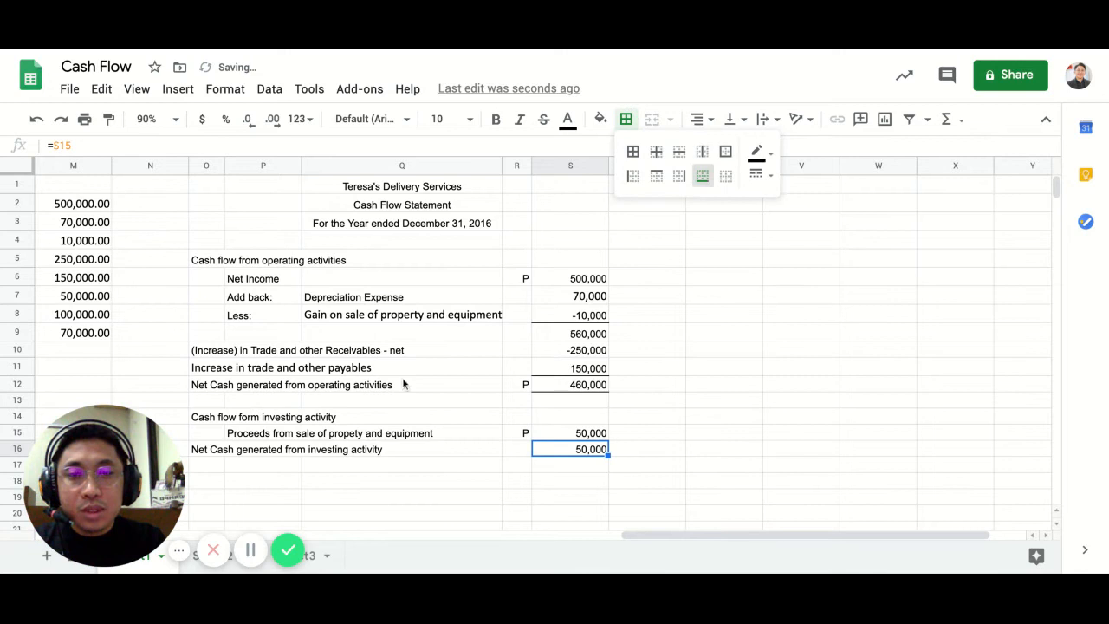
Step: Copy the heading "Cash flow from operating activities" from cell O5 to cell O18
click(207, 480)
click(202, 264)
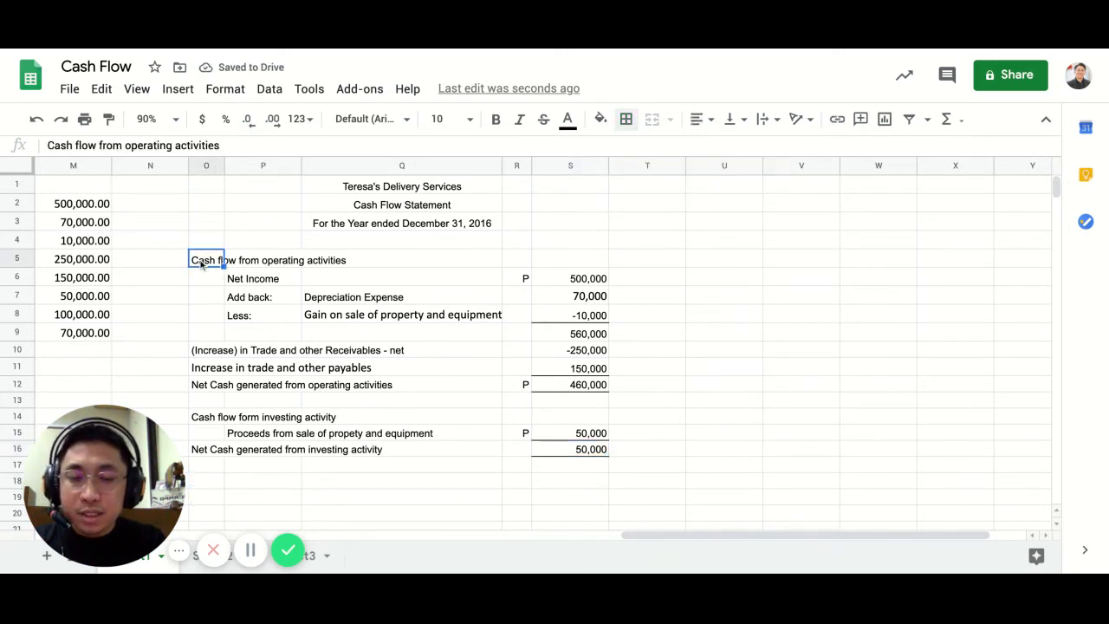
key(ctrl+c)
click(202, 482)
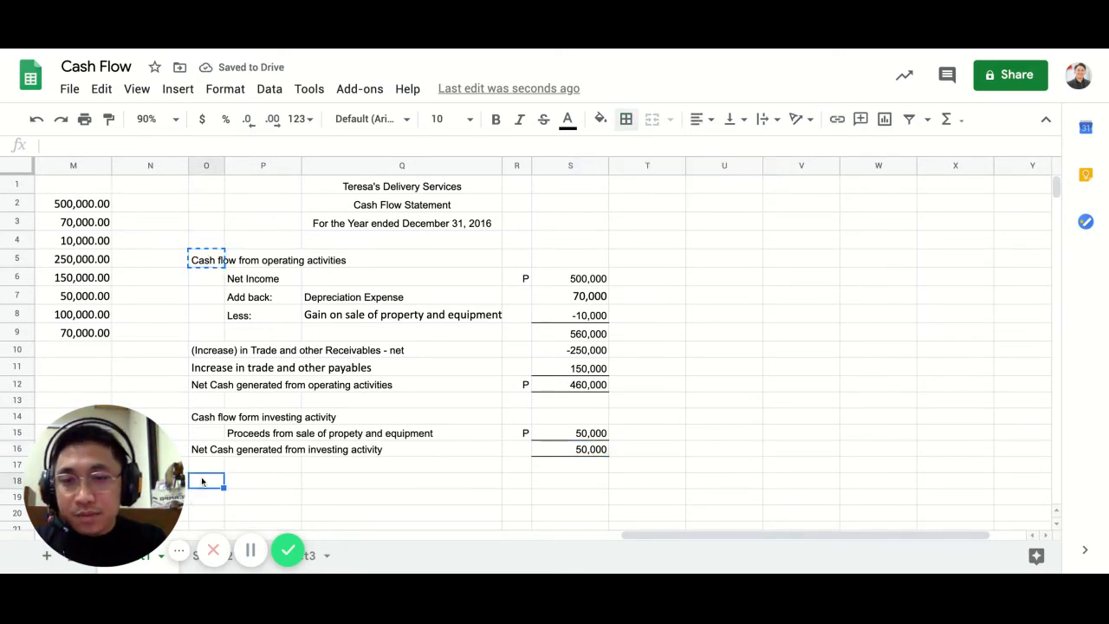
key(ctrl+v)
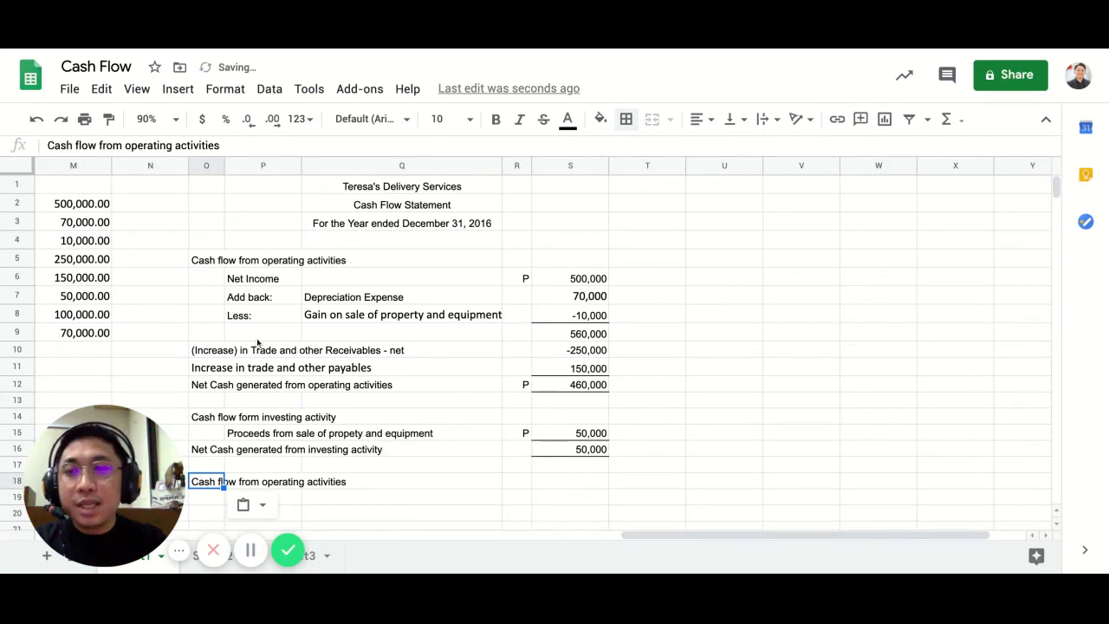
Step: Change the copied heading in cell O18 to "Cash flow from financing activities"
click(159, 146)
key(BackSpace)
key(BackSpace)
key(BackSpace)
key(BackSpace)
key(BackSpace)
key(BackSpace)
key(BackSpace)
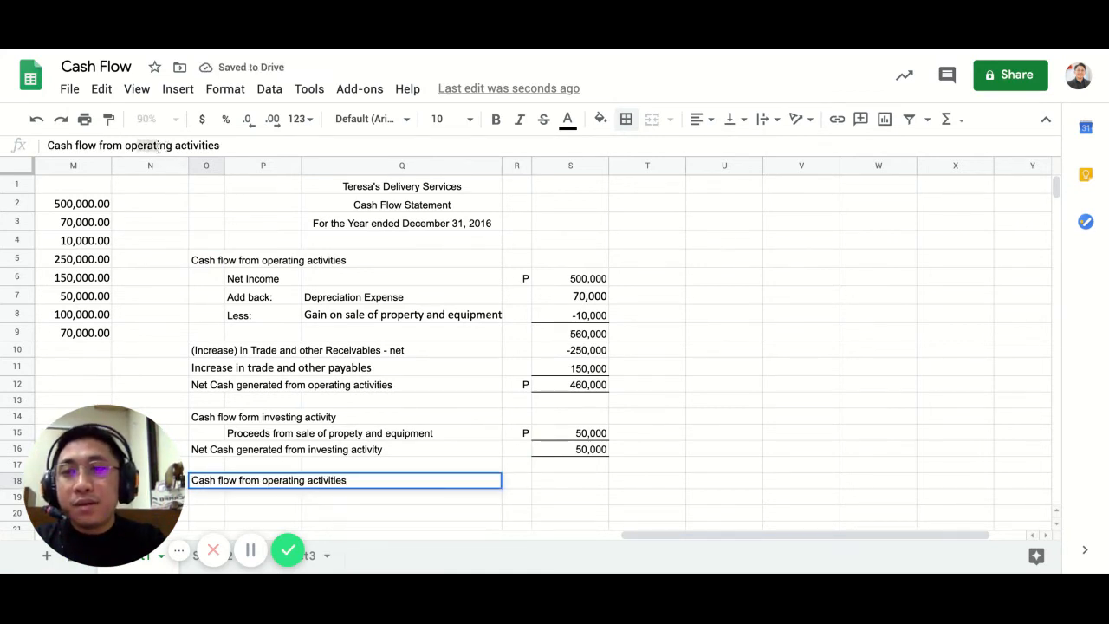
text(finnan)
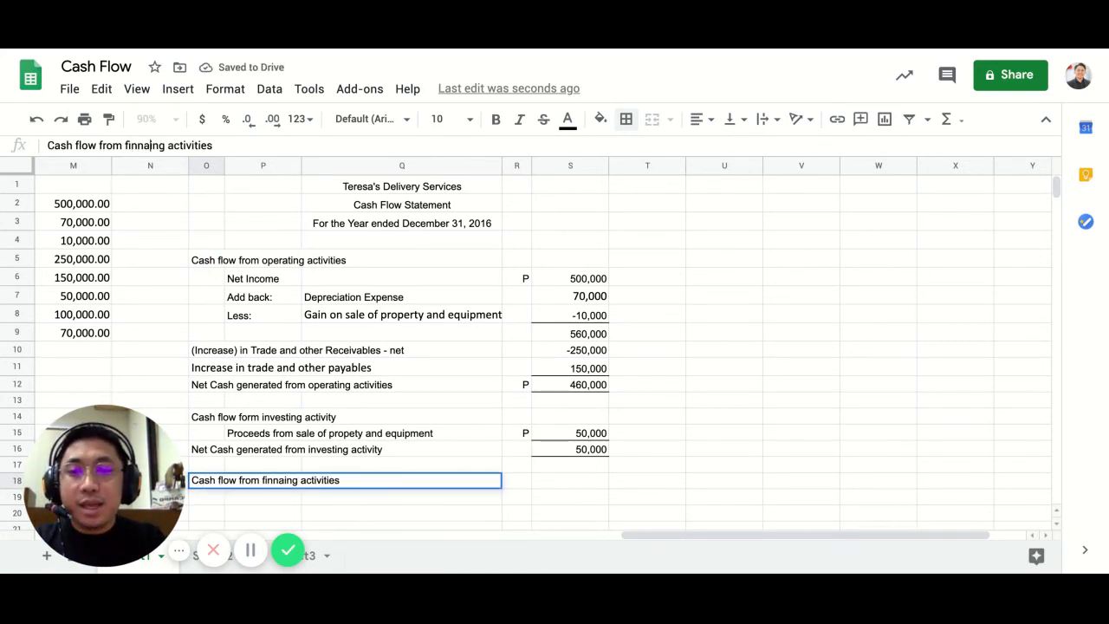
key(BackSpace)
key(BackSpace)
key(BackSpace)
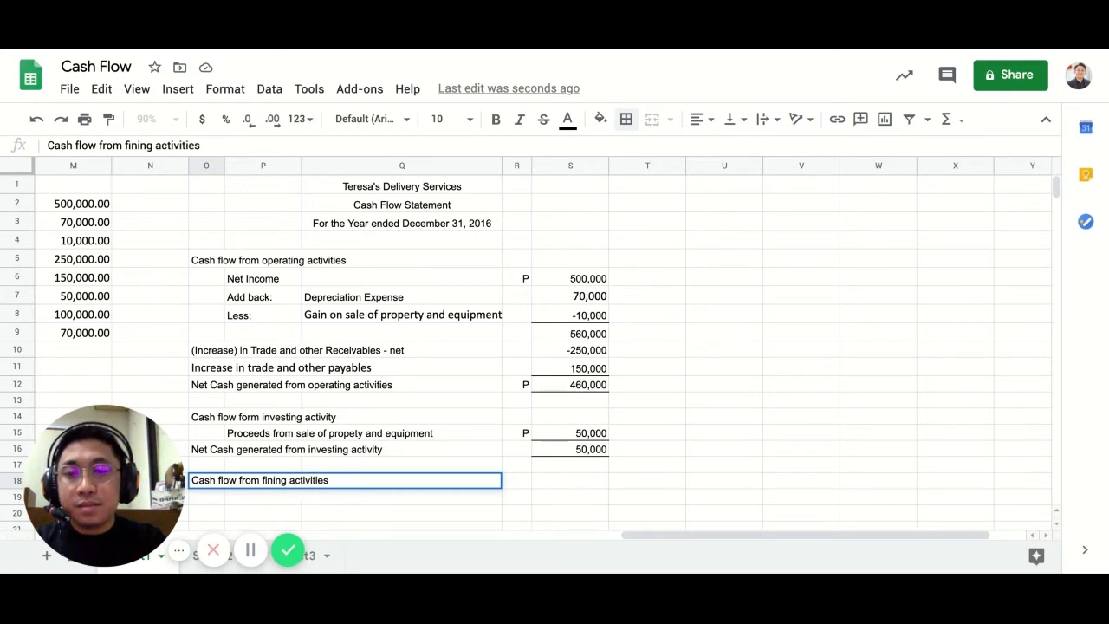
text(anc)
key(Return)
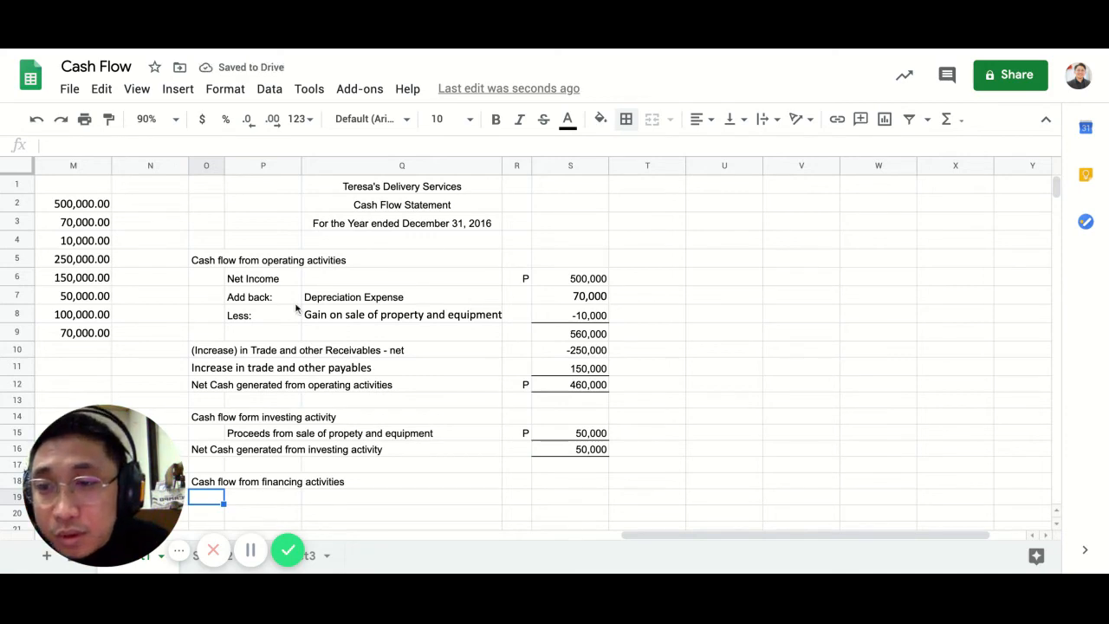
Step: Copy "Paid loan from a bank" from cell K8 to cell P19 and remove its fill color
scroll(297, 309, left, 5)
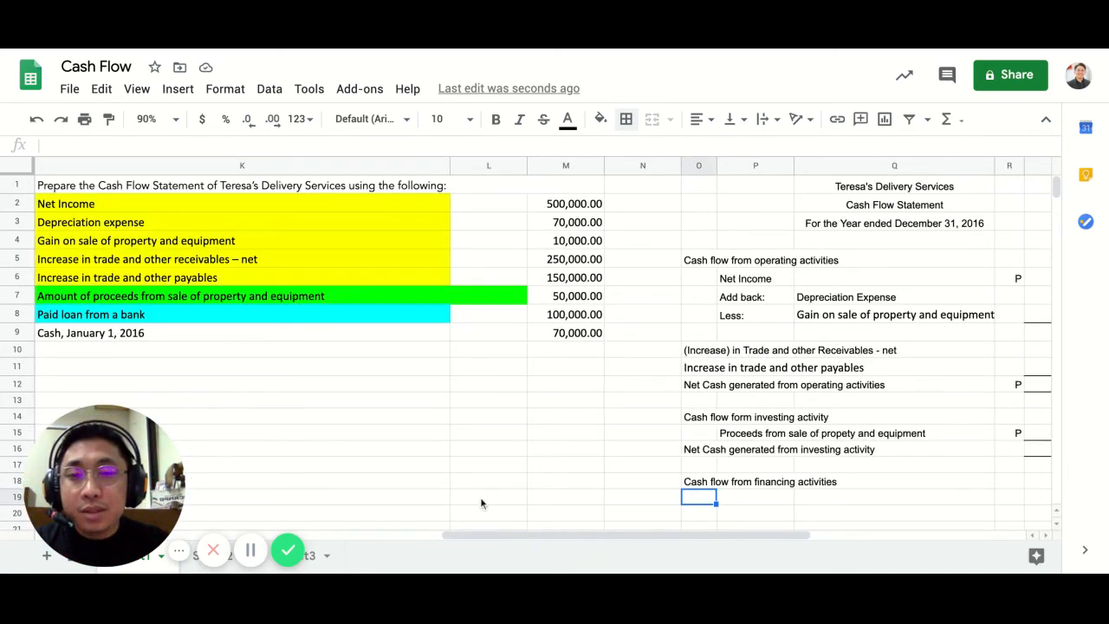
click(279, 314)
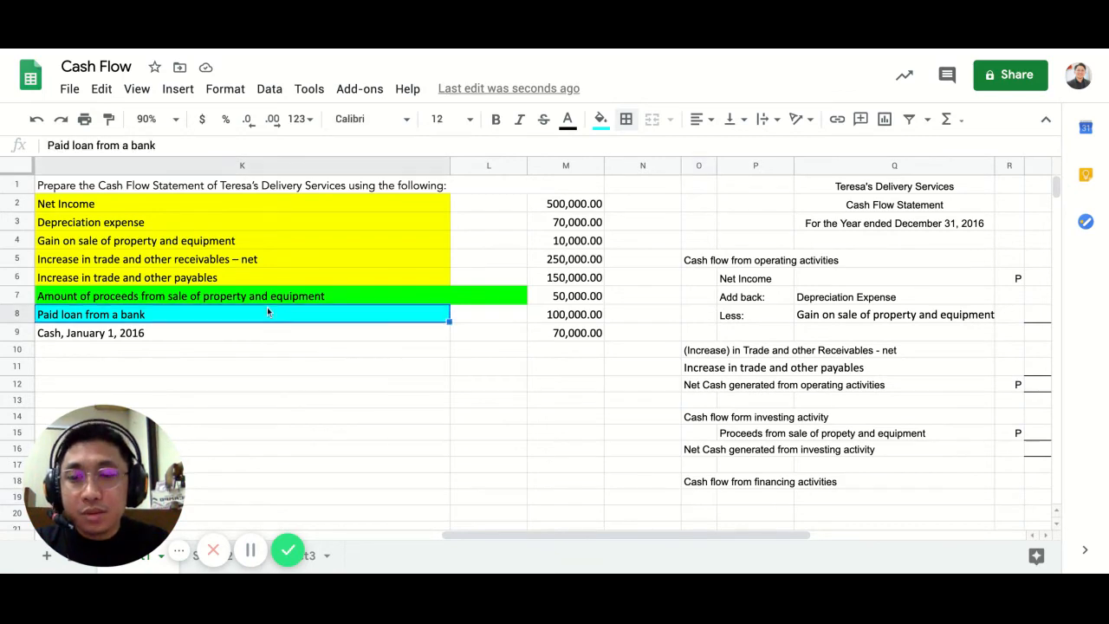
scroll(745, 507, right, 5)
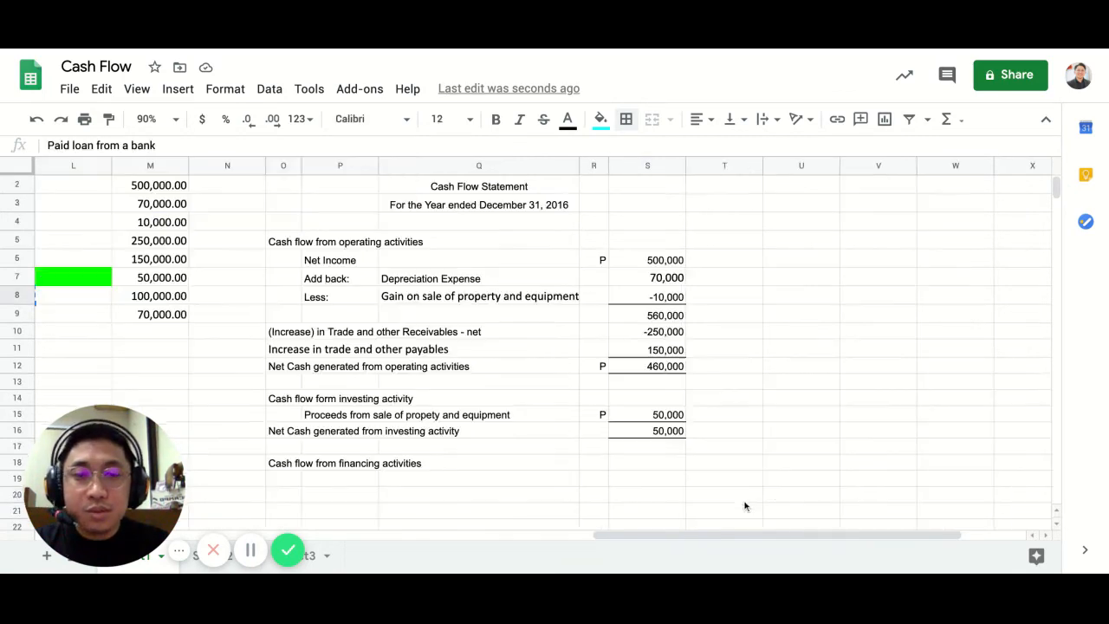
click(357, 478)
key(ctrl+v)
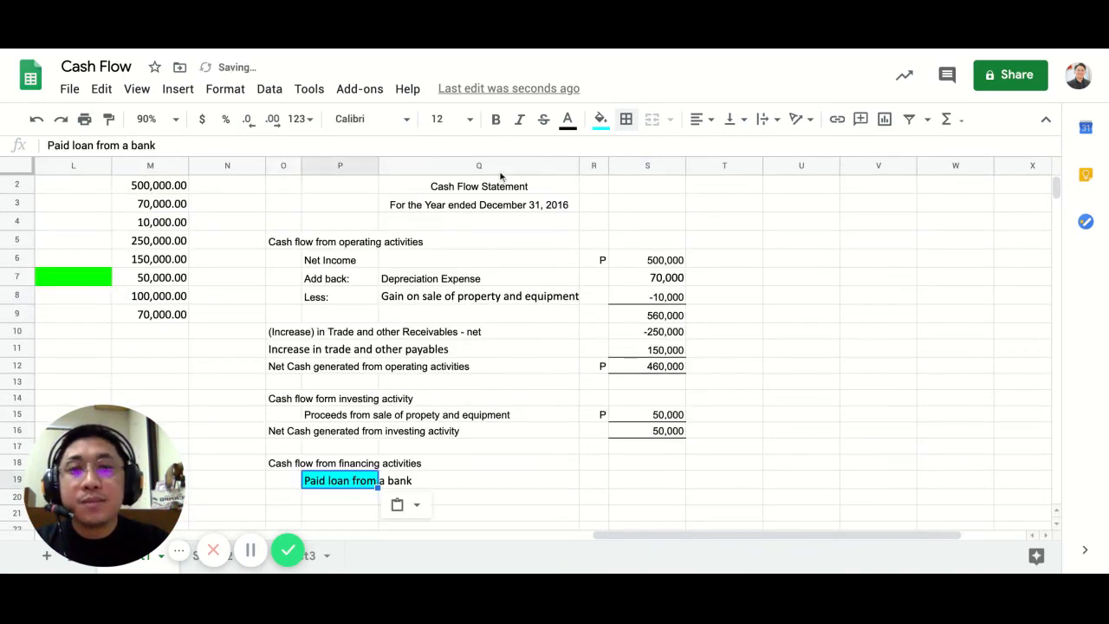
click(599, 118)
click(643, 153)
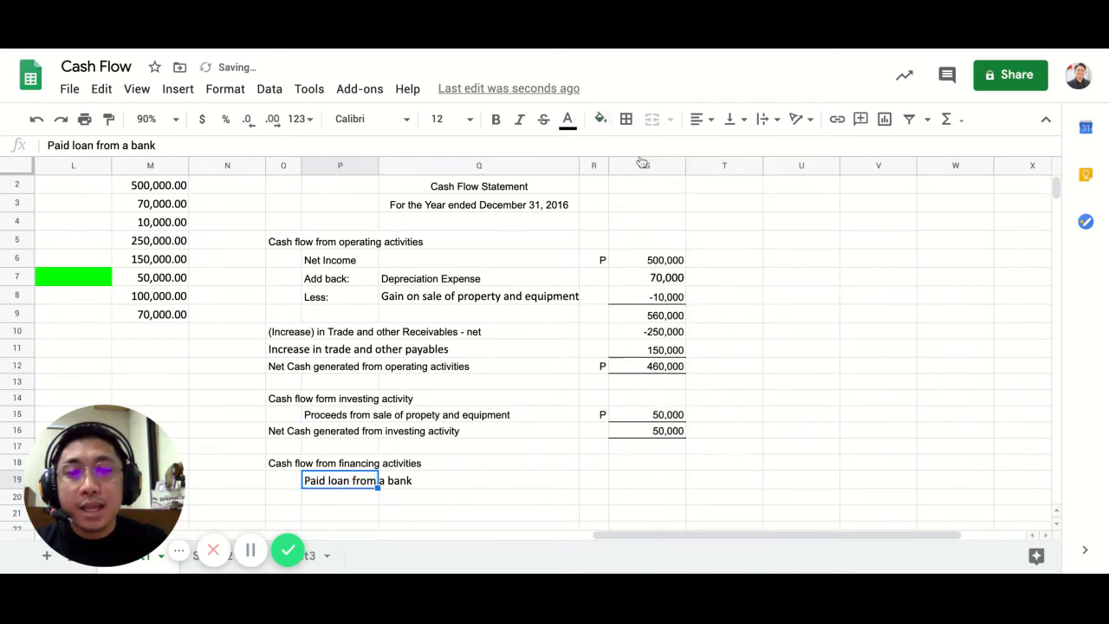
Step: Enter the currency mark P in cell R19 and the bank loan amount 100,000 in cell S19
click(601, 479)
key(Down)
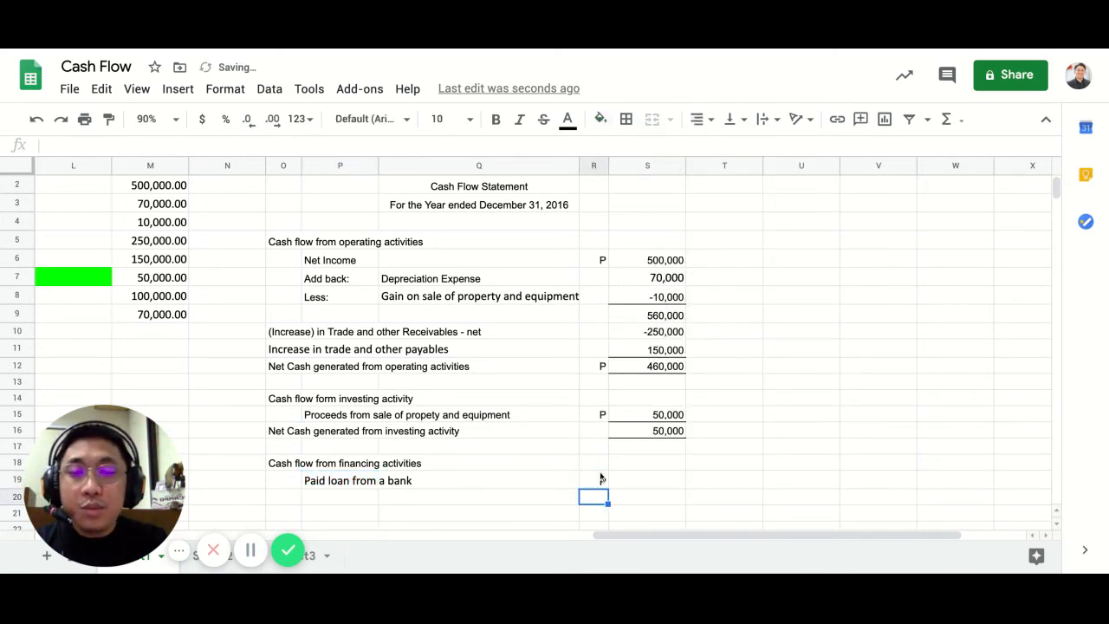
scroll(313, 466, left, 5)
scroll(314, 466, up, 1)
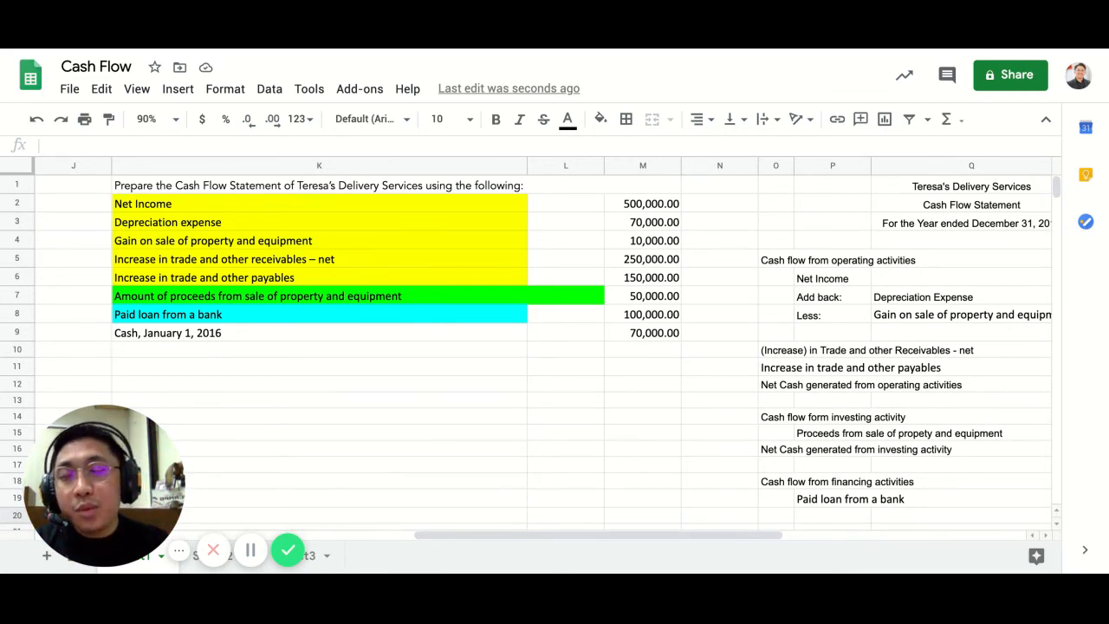
scroll(543, 346, right, 6)
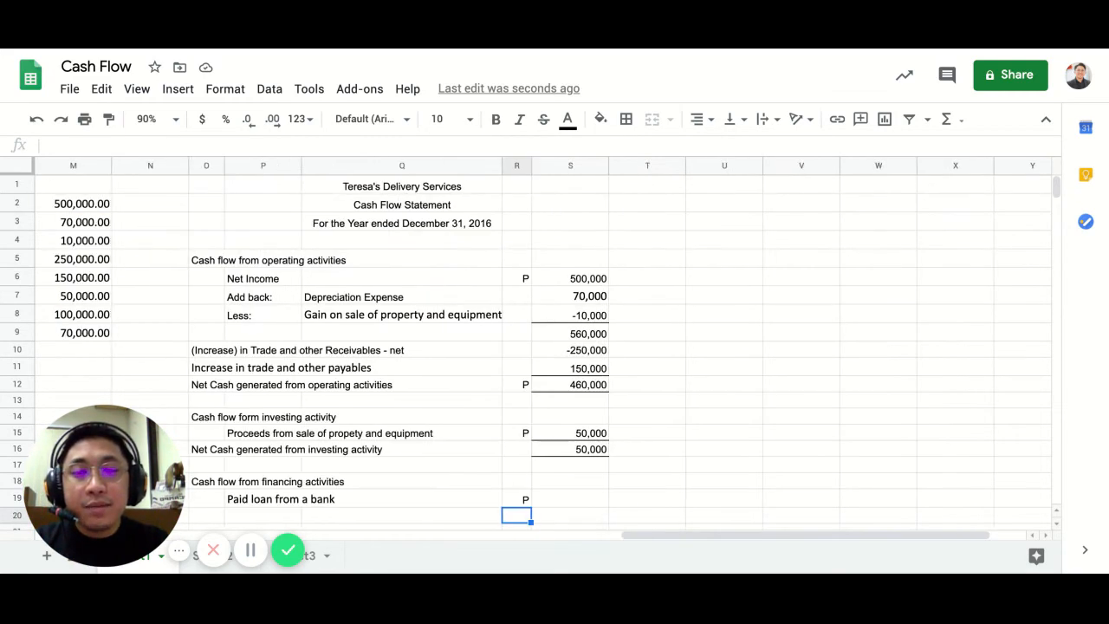
scroll(166, 334, left, 4)
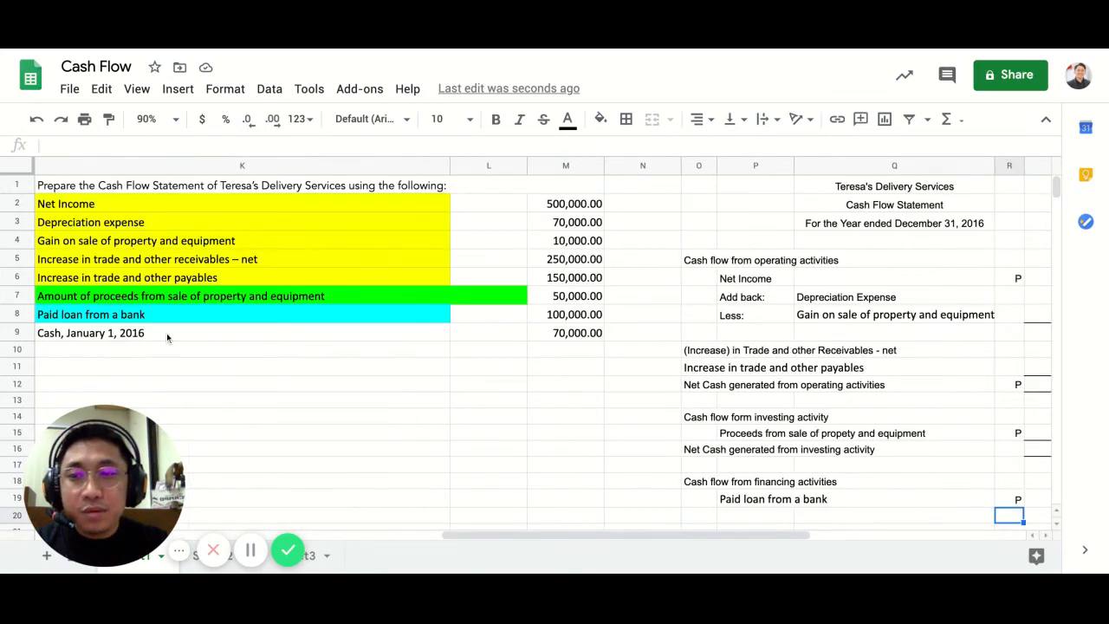
scroll(592, 332, right, 5)
scroll(592, 332, down, 1)
click(494, 482)
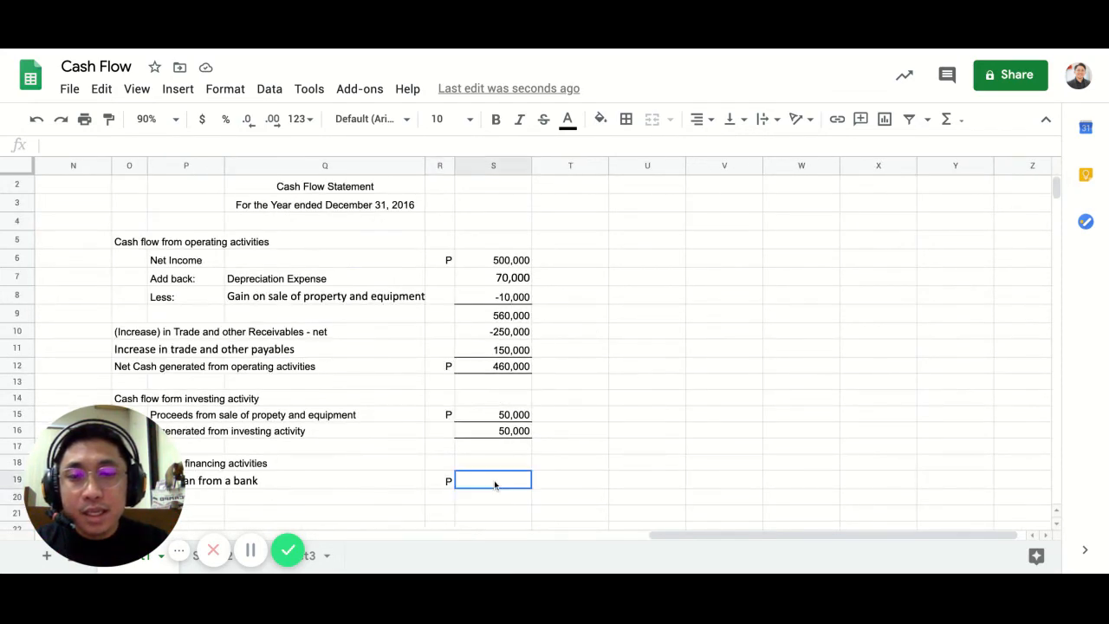
text(100,000)
key(Return)
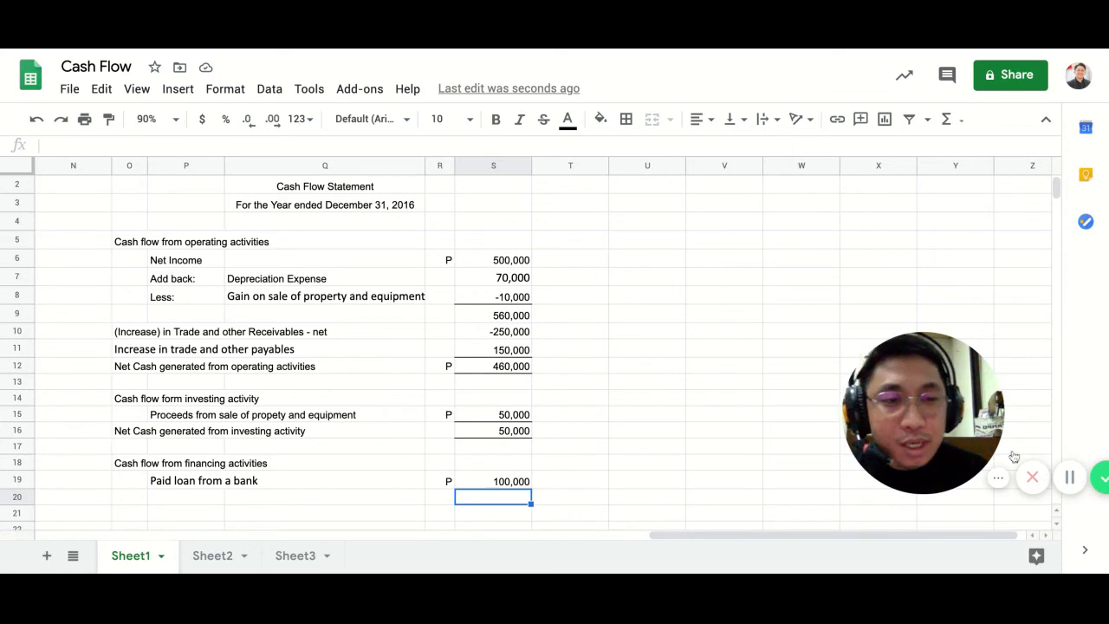
Step: Copy the label "Net Cash generated from investing activity" from cell O16 to cell O20
click(128, 433)
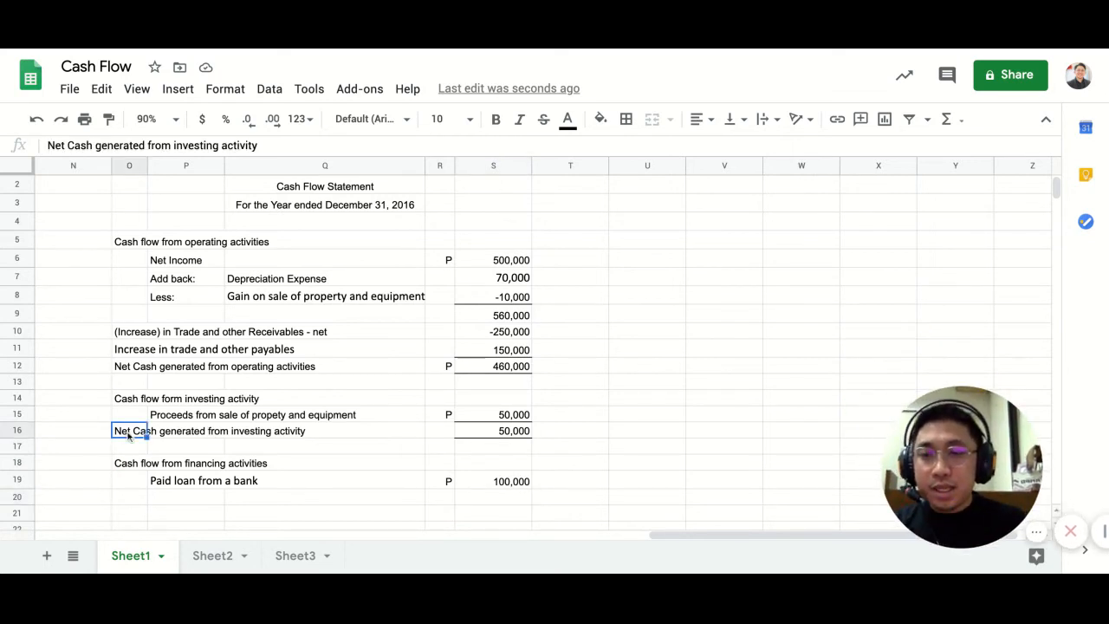
click(123, 501)
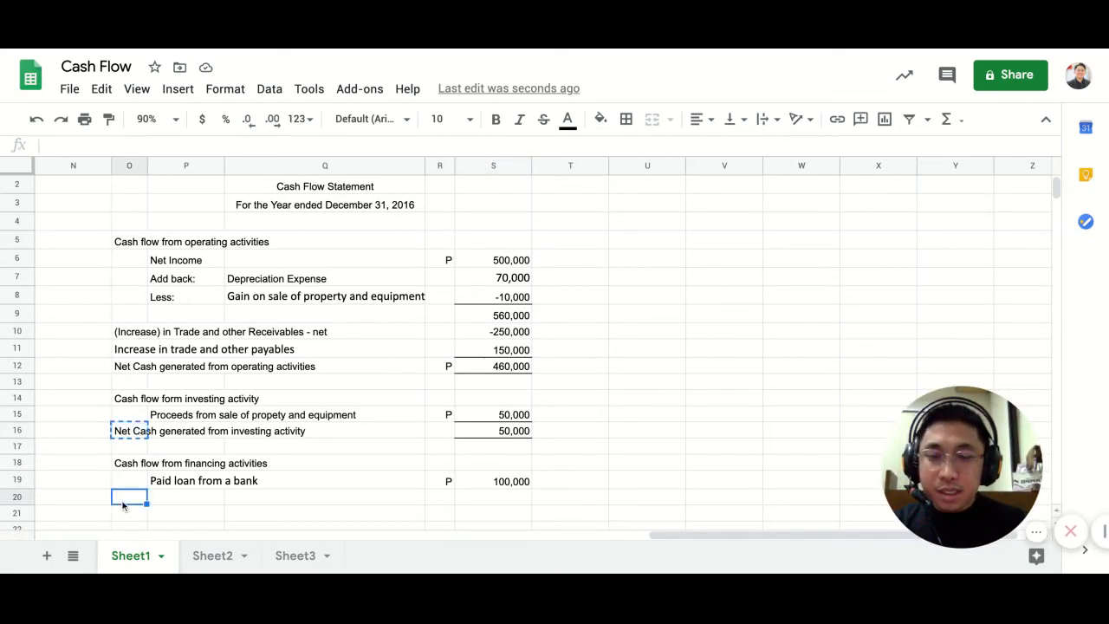
key(ctrl+v)
click(304, 503)
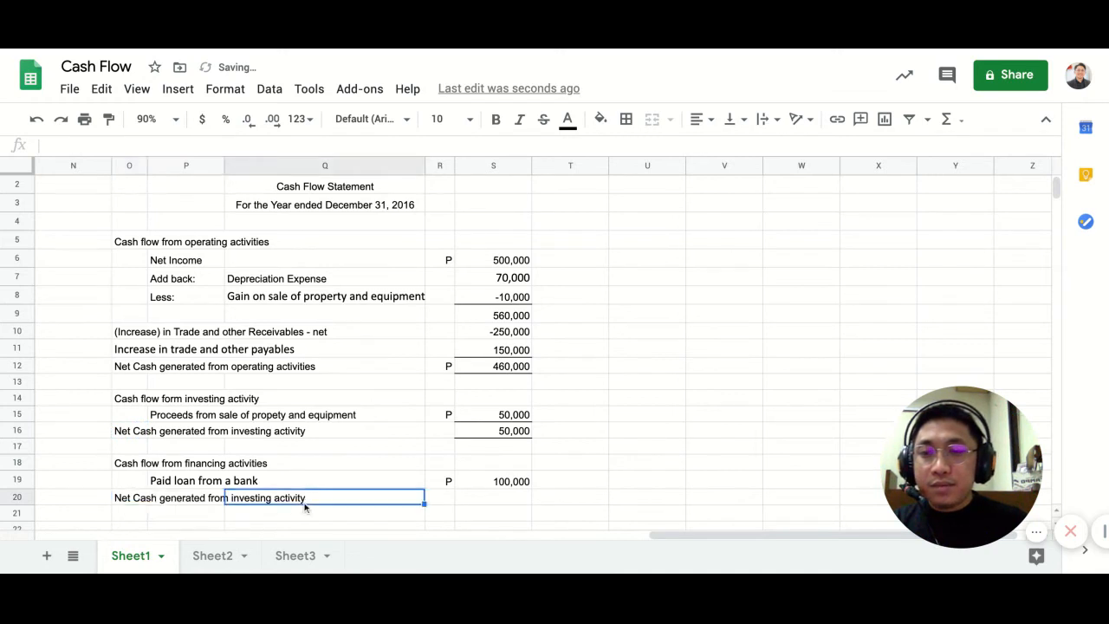
Step: Change the label in cell O20 to "Net Cash generated from financing activity"
click(119, 503)
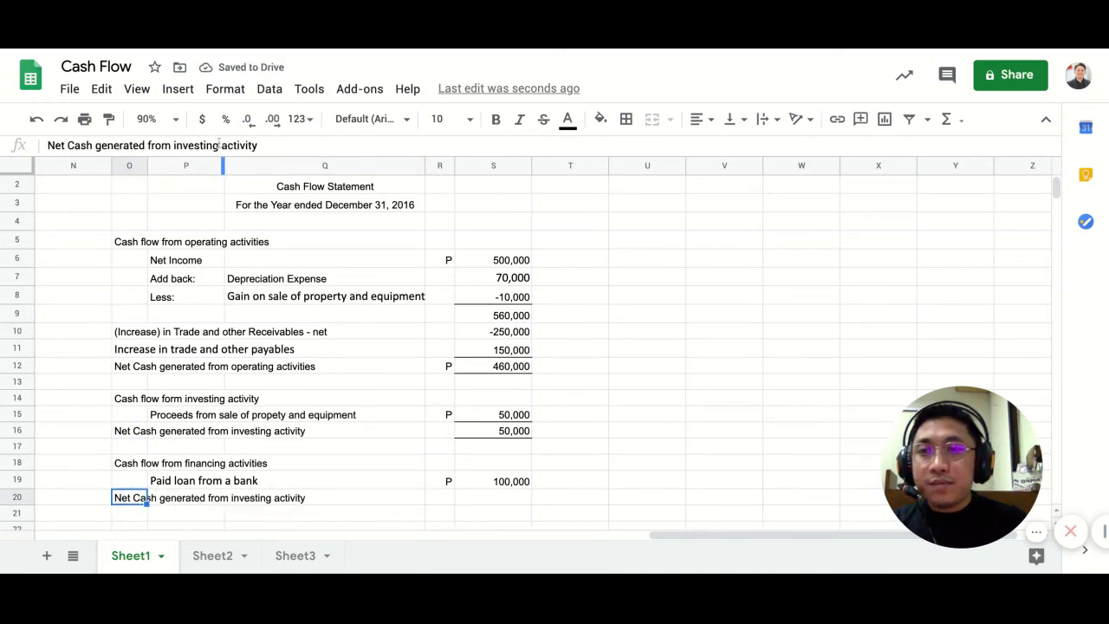
drag(219, 144, 177, 145)
text(dinan)
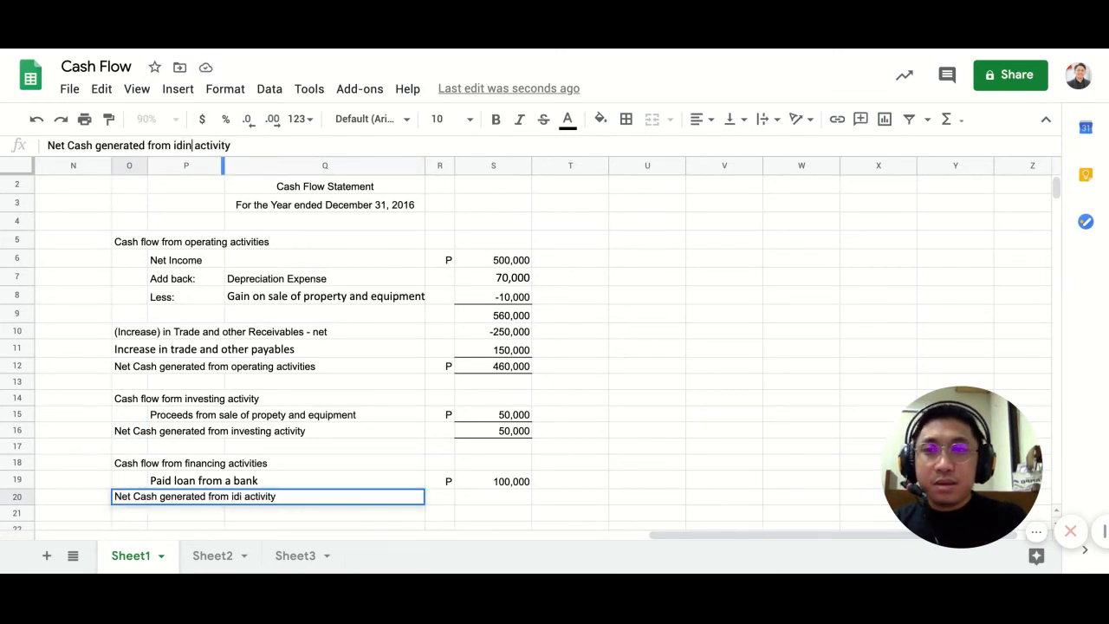
key(BackSpace)
key(BackSpace)
key(BackSpace)
key(BackSpace)
key(BackSpace)
key(BackSpace)
text(d)
key(BackSpace)
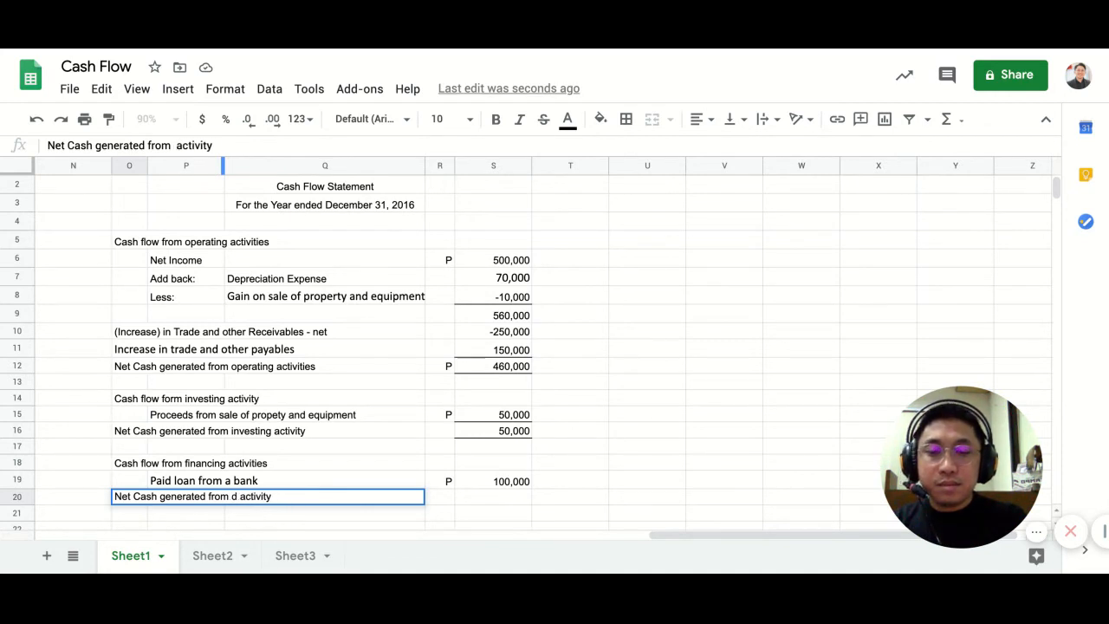
text(financinf)
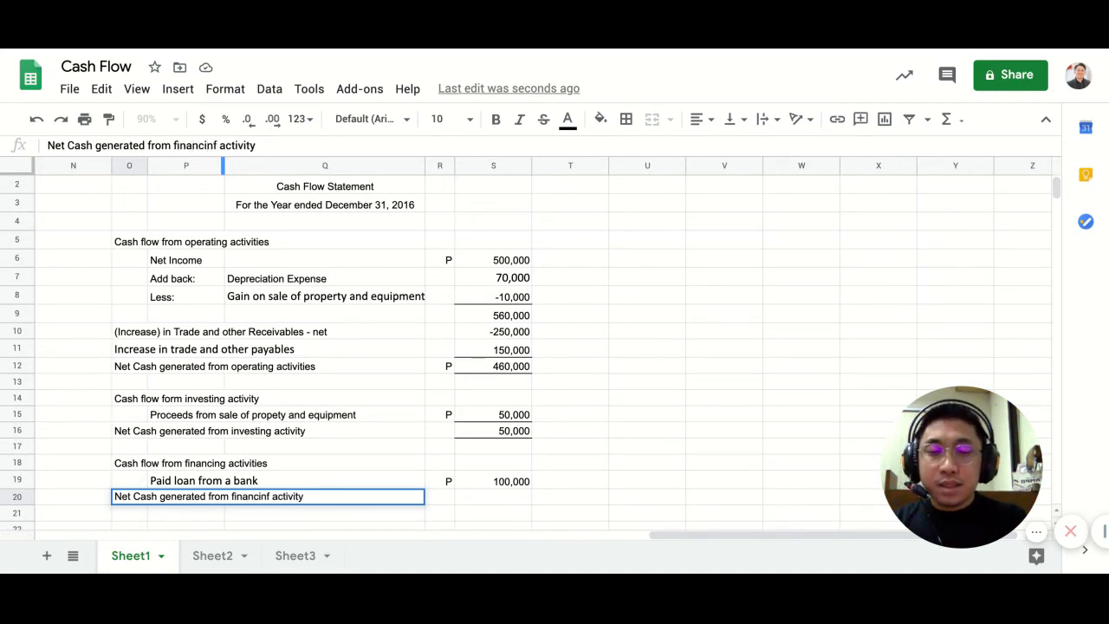
key(BackSpace)
text(g)
key(Return)
Step: Add a bottom border to the loan amount in cell S19
click(501, 483)
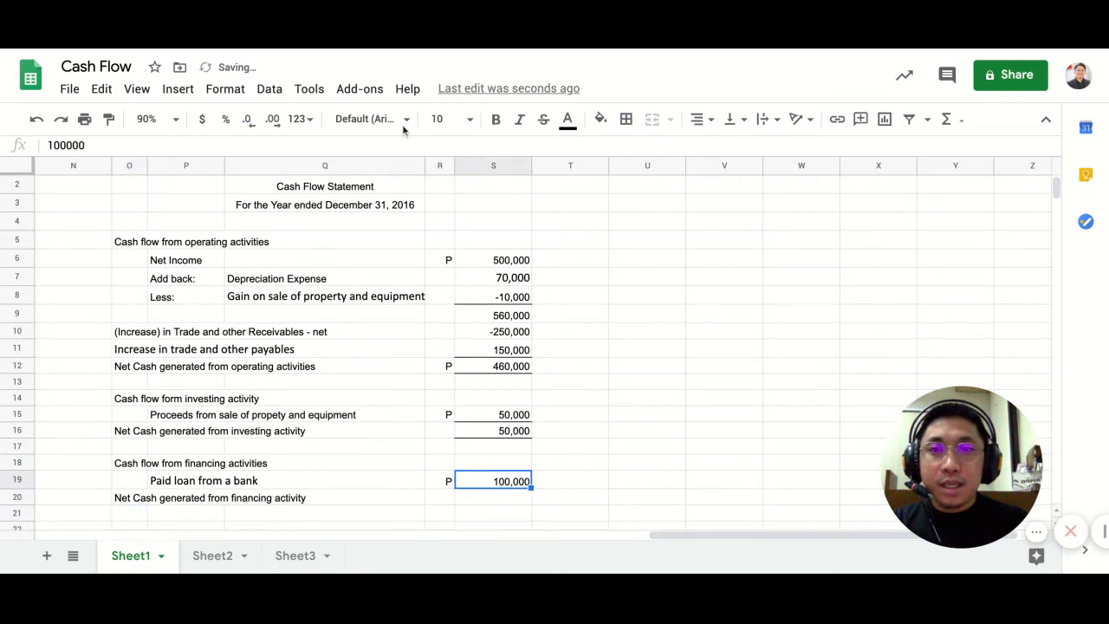
click(625, 119)
click(699, 174)
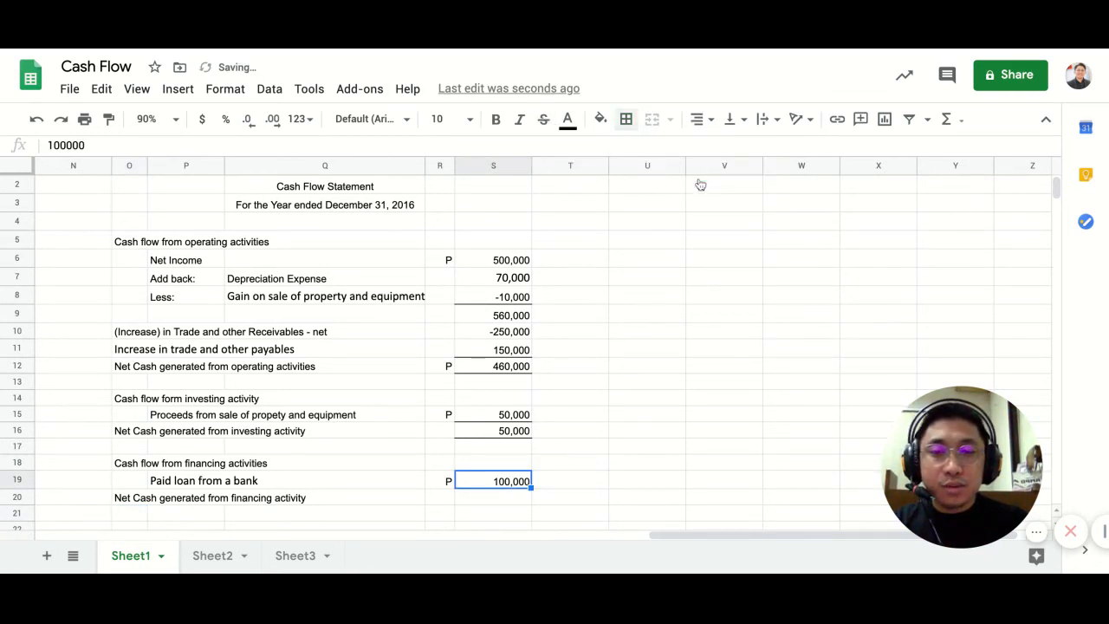
click(625, 119)
Step: Set the net financing cash in cell S20 to the formula =S19
click(498, 498)
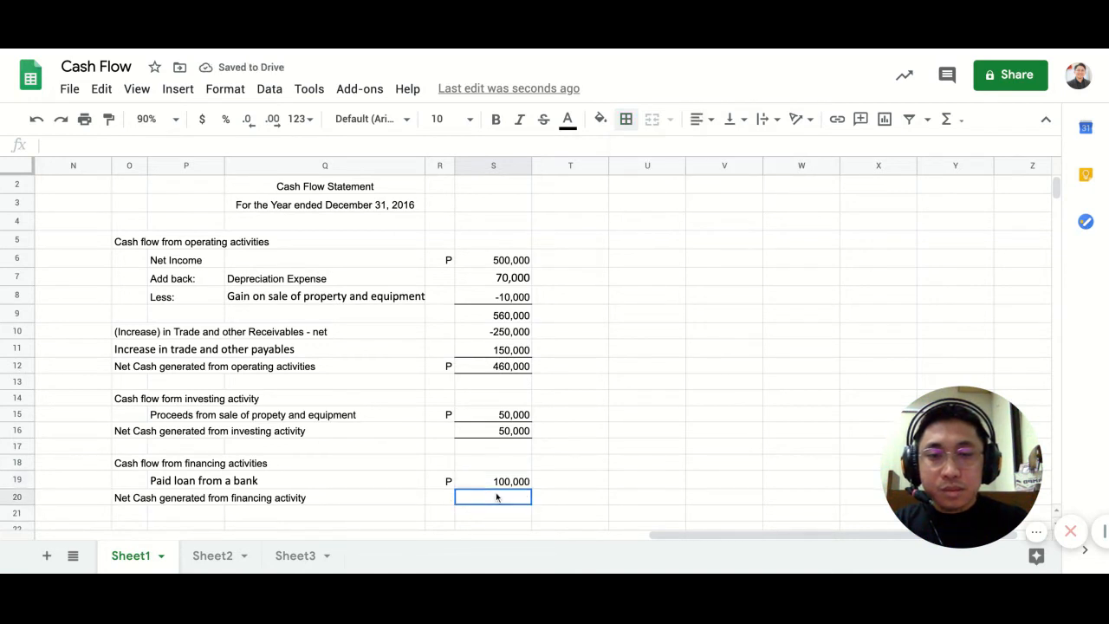
text(=)
key(Up)
key(Return)
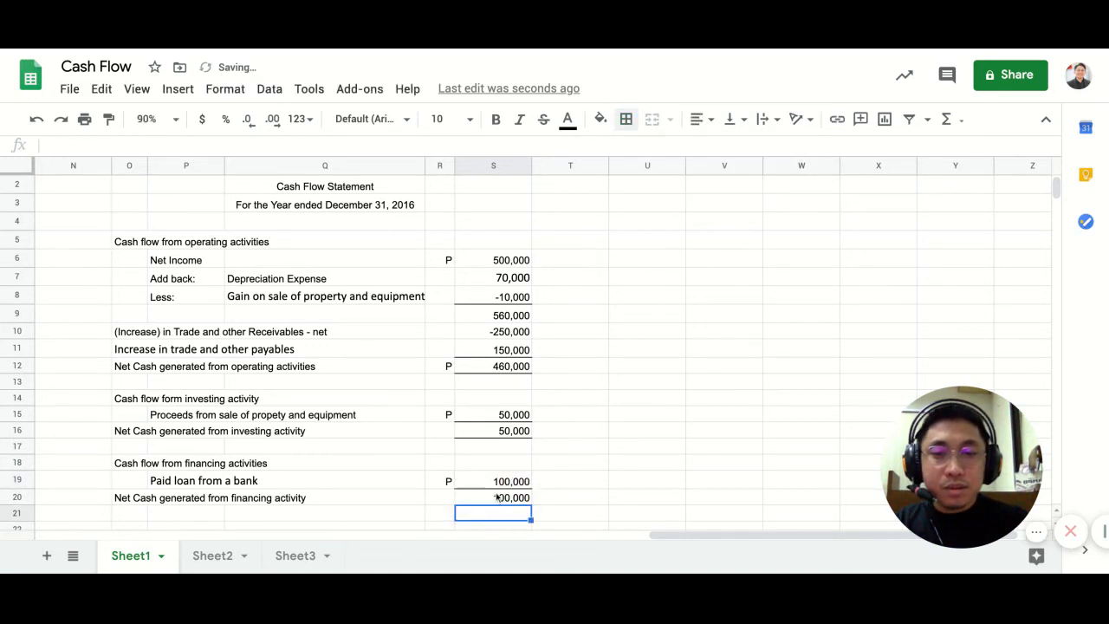
Step: Add a bottom border to the net financing cash total in cell S20
click(496, 501)
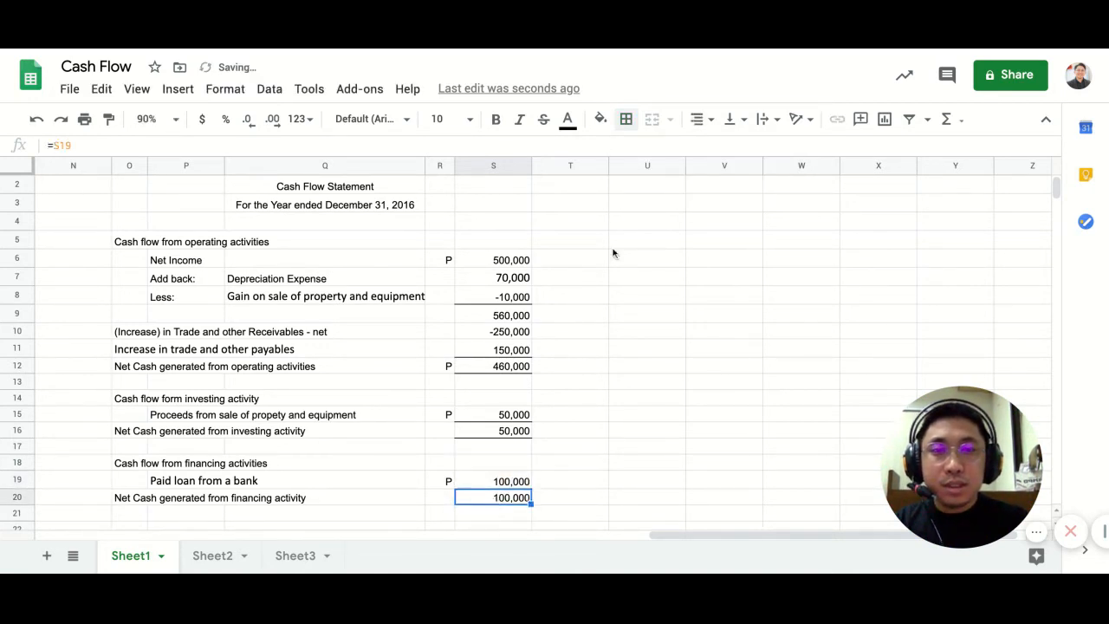
click(626, 118)
click(676, 171)
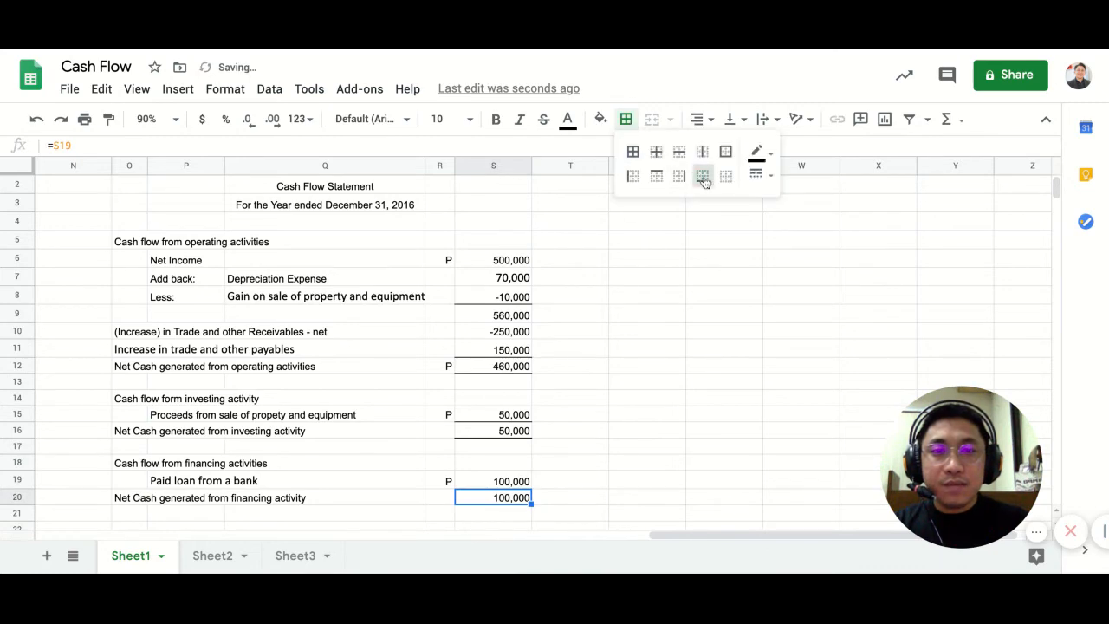
click(668, 318)
scroll(668, 326, down, 2)
scroll(667, 327, up, 1)
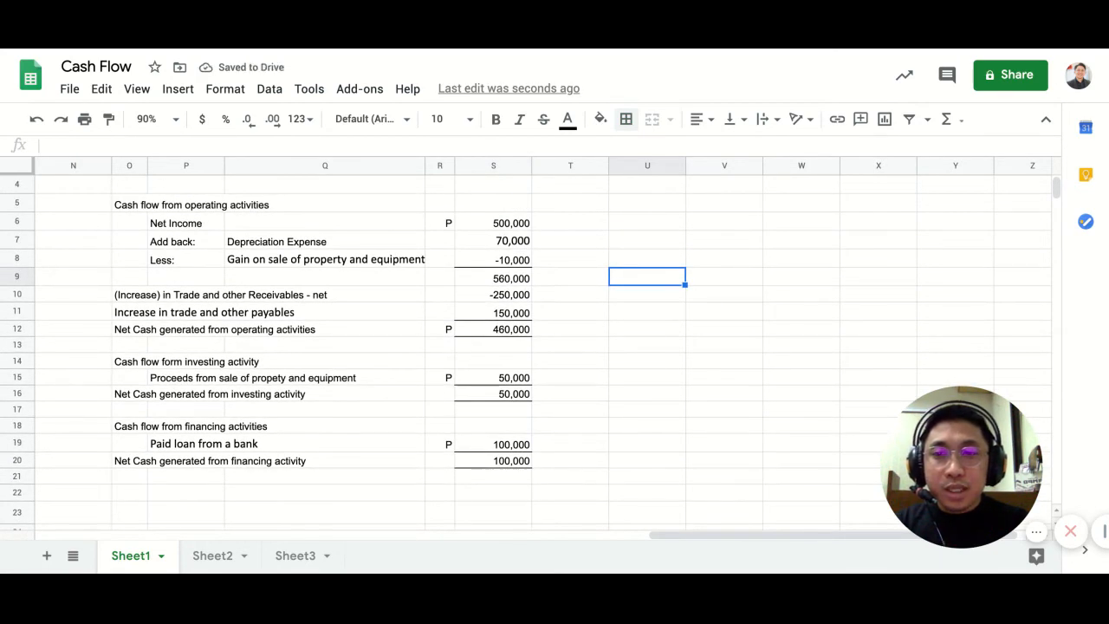
scroll(604, 323, up, 2)
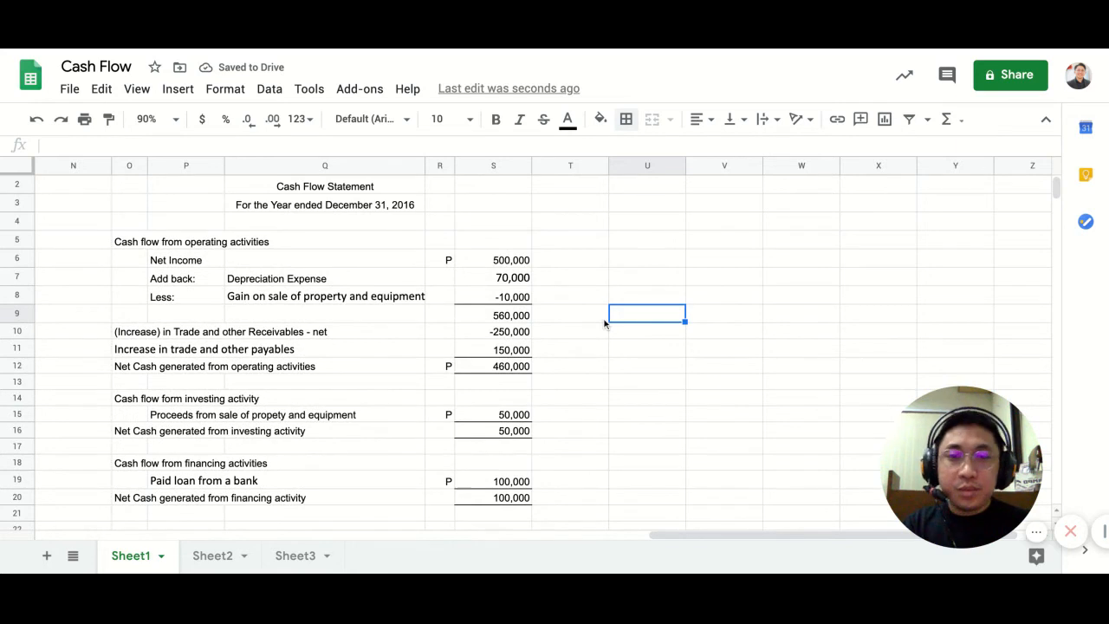
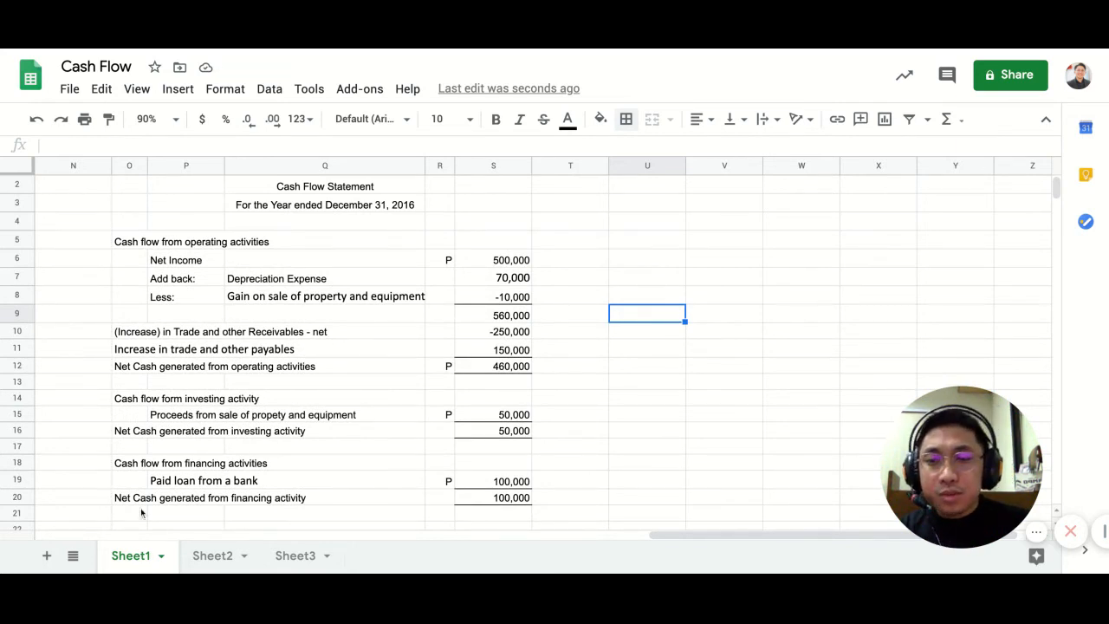
Step: Enter the label "Net change in cash" in cell O21, below the net financing cash line
scroll(143, 512, down, 2)
click(124, 460)
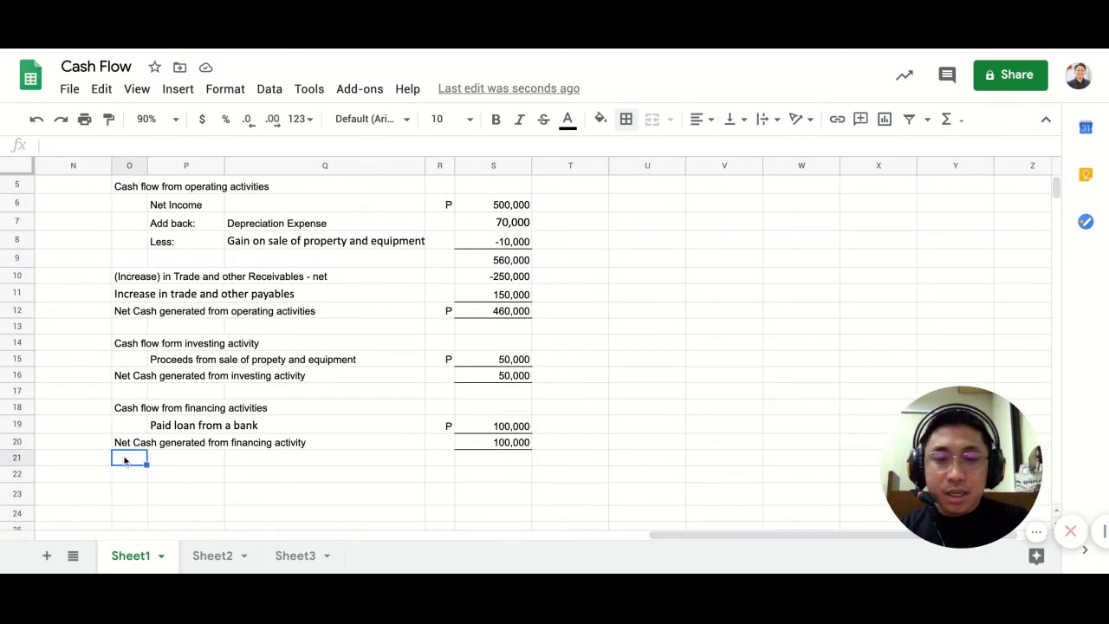
text(Net Ca)
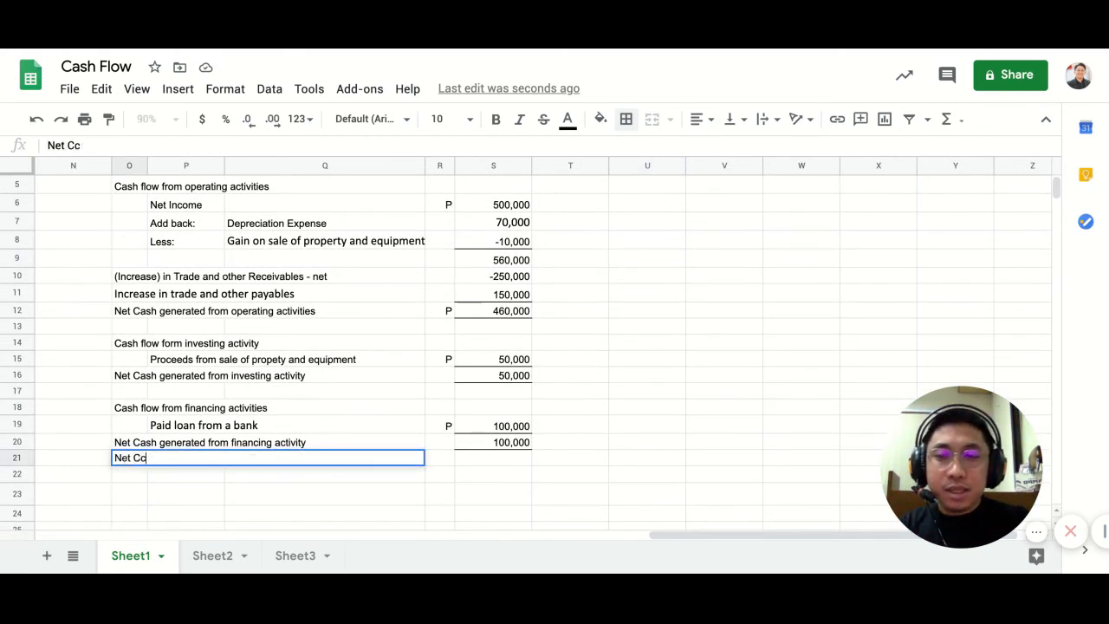
key(BackSpace)
key(BackSpace)
text(cah)
key(BackSpace)
key(BackSpace)
text(hange on )
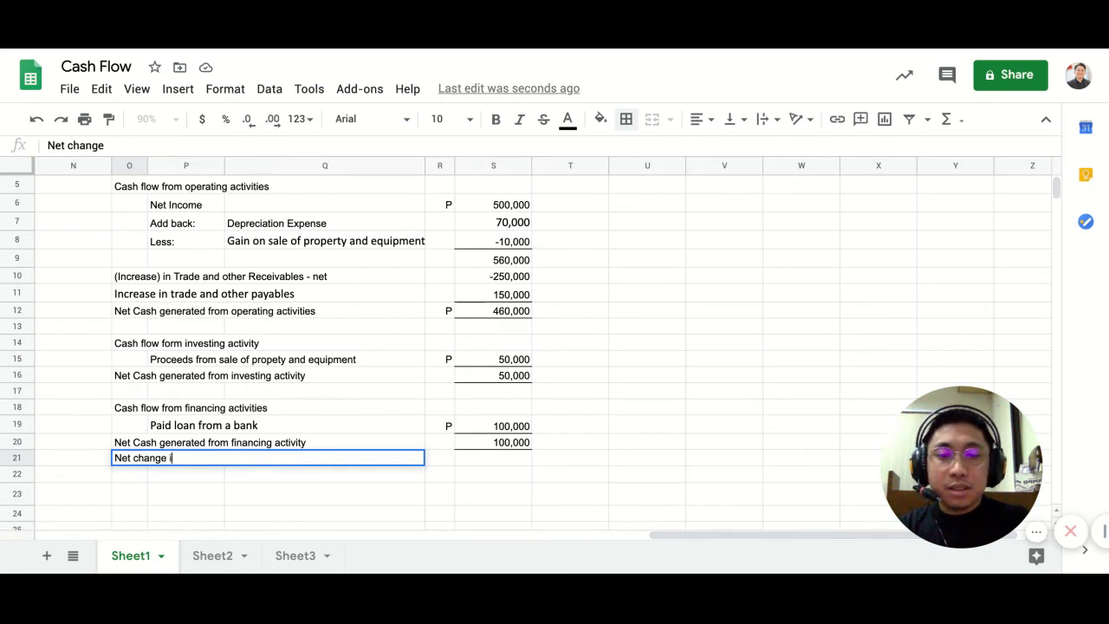
text(cash)
key(Tab)
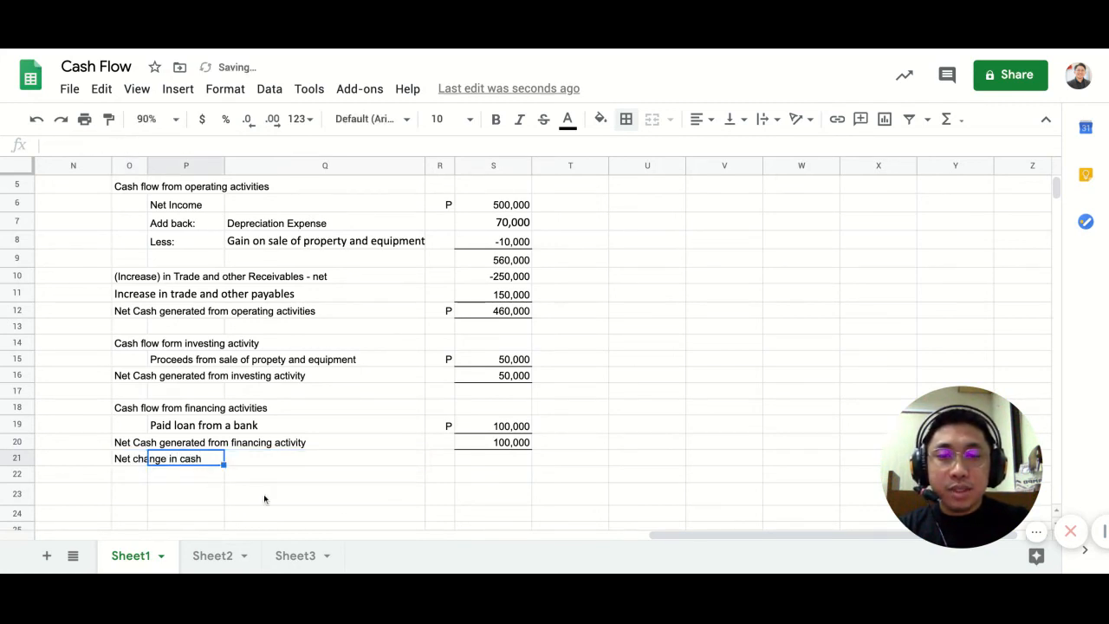
Step: Enter the peso sign "P" in cell R21 on the net change in cash line
click(437, 462)
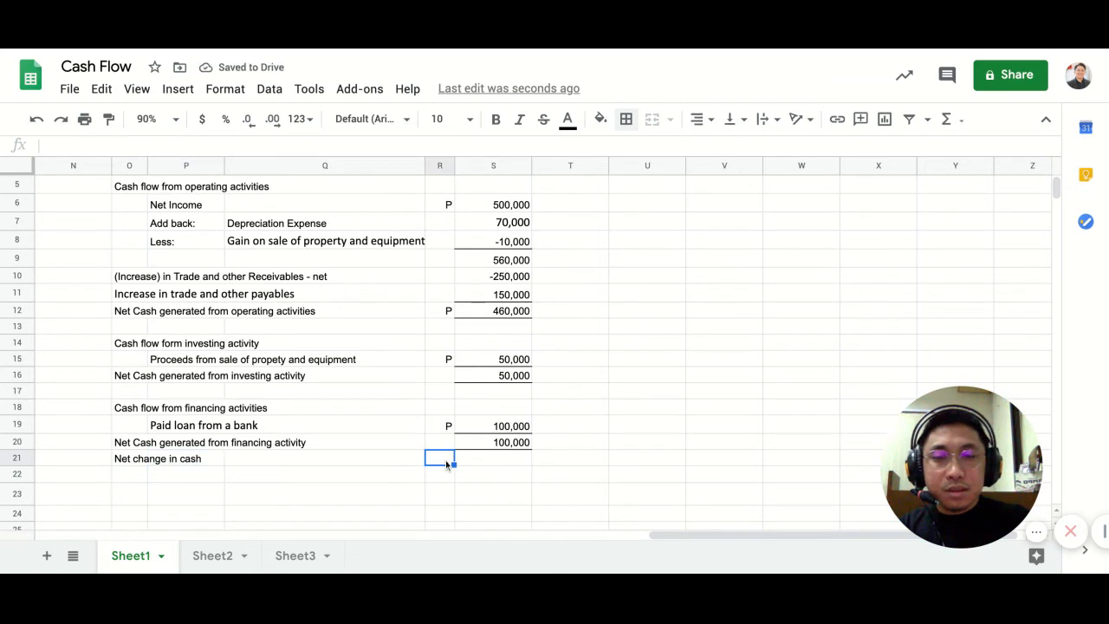
text(P)
key(Tab)
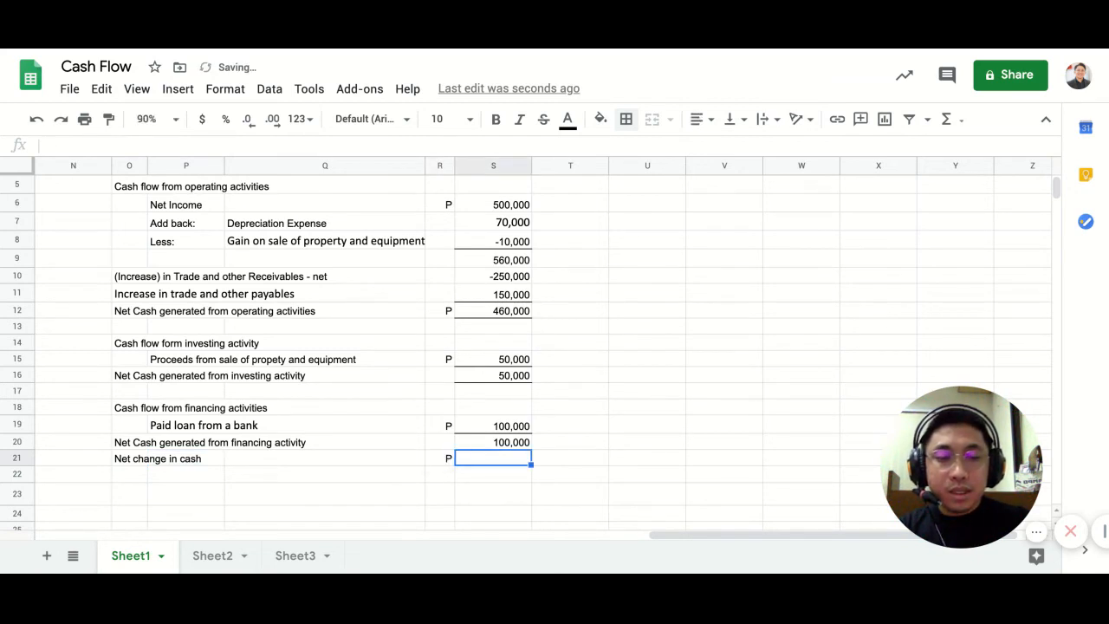
Step: Set the net change in cash in cell S21 to the formula =sum(S12,S16,S20)
text(=sum)
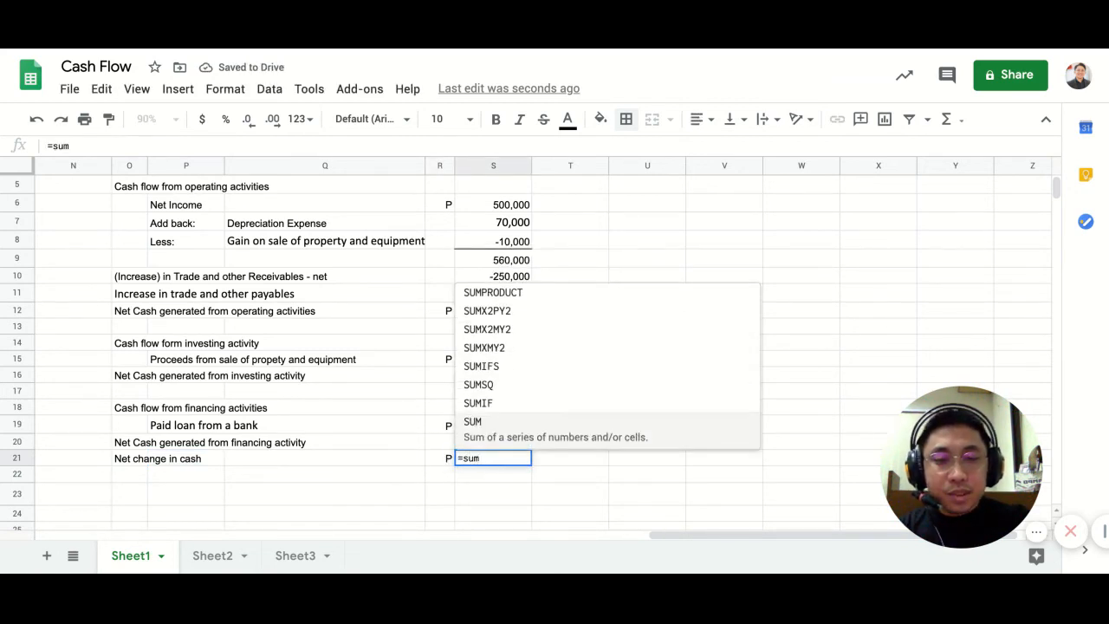
text(()
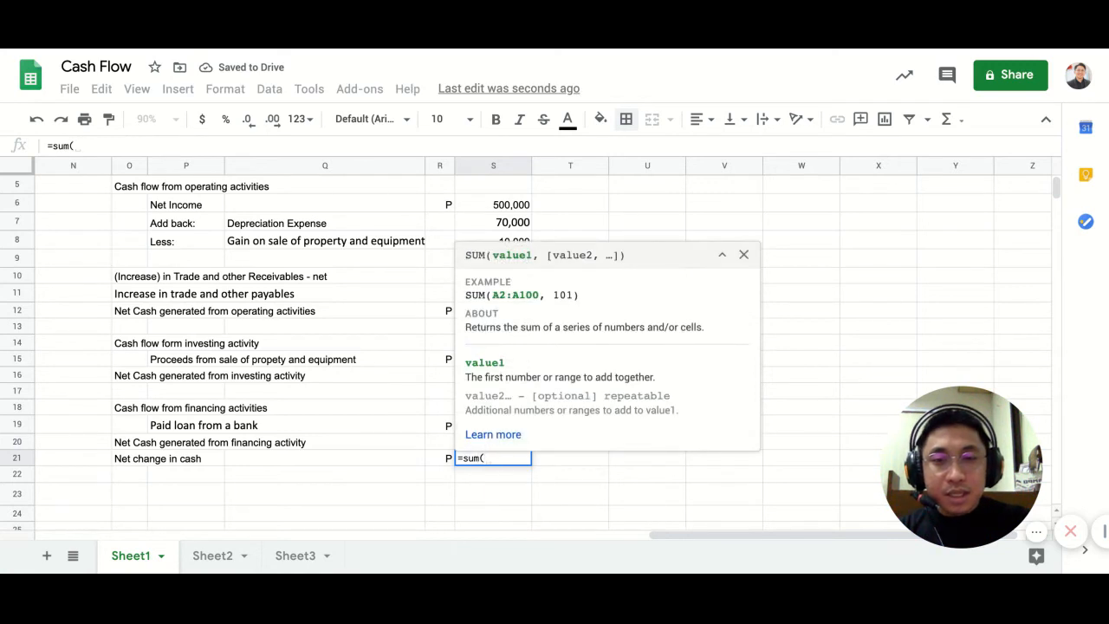
click(415, 326)
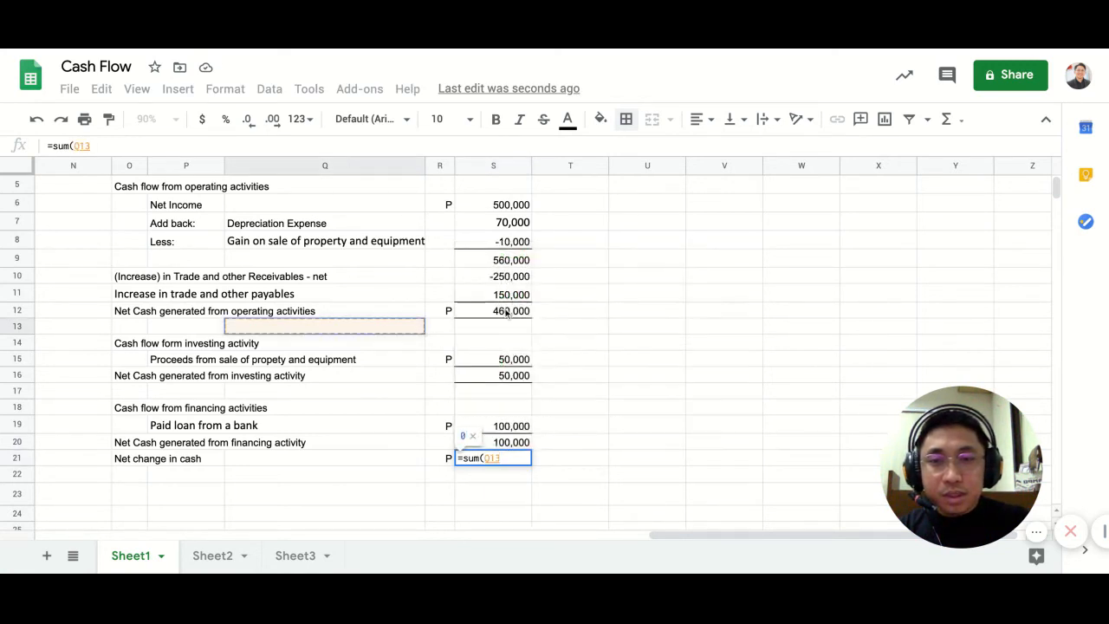
click(513, 312)
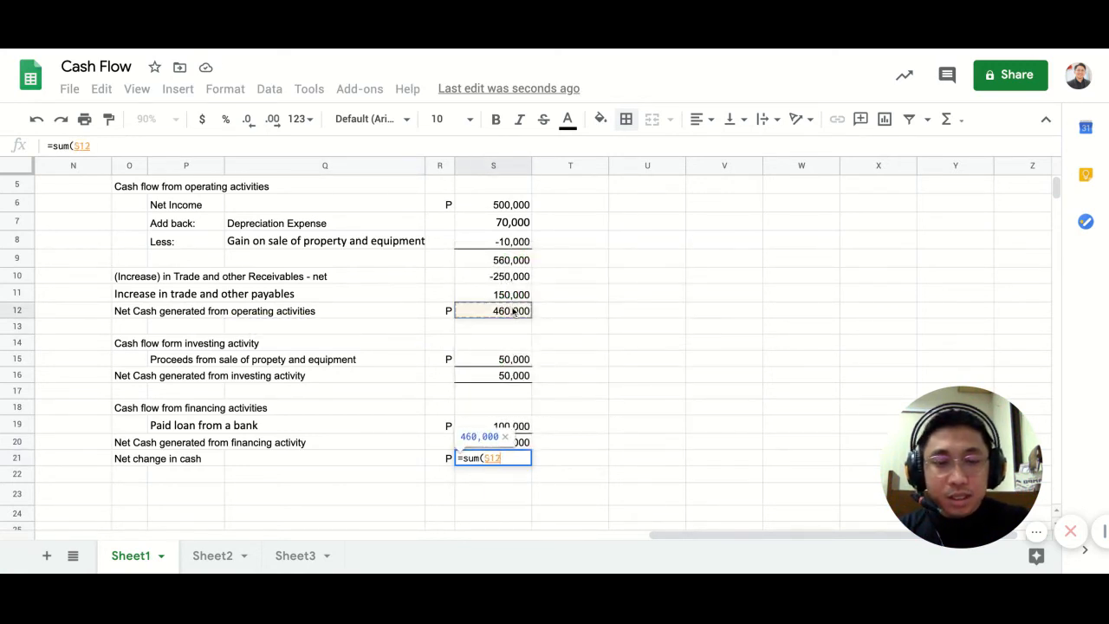
text(,)
key(Down)
key(Down)
key(Down)
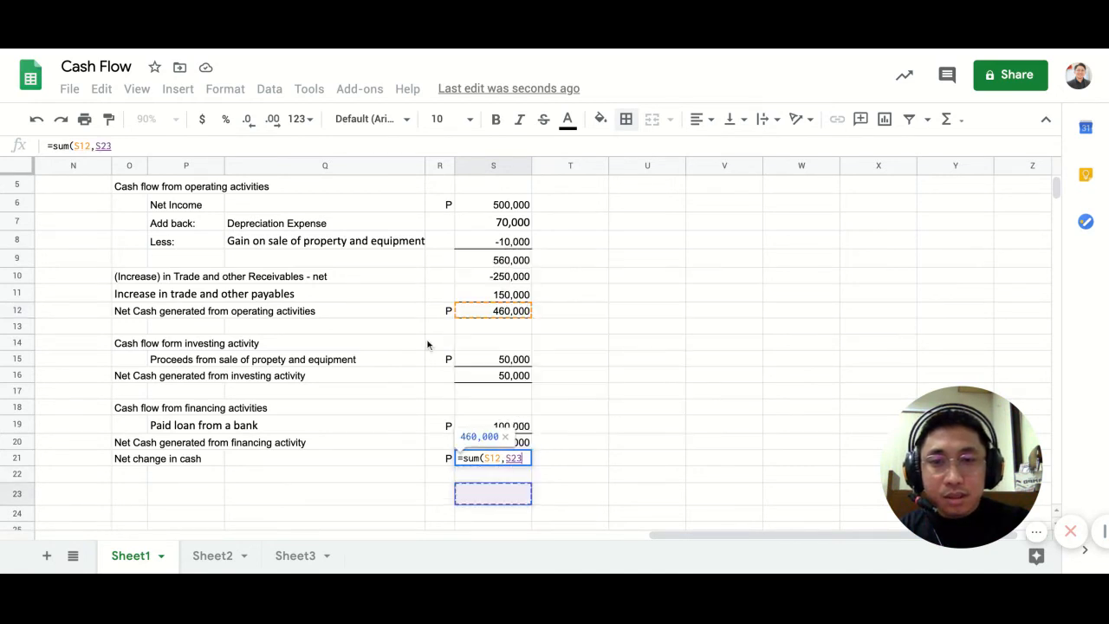
key(Up)
key(Up)
key(Up)
key(Up)
key(Up)
key(Up)
key(Up)
key(Up)
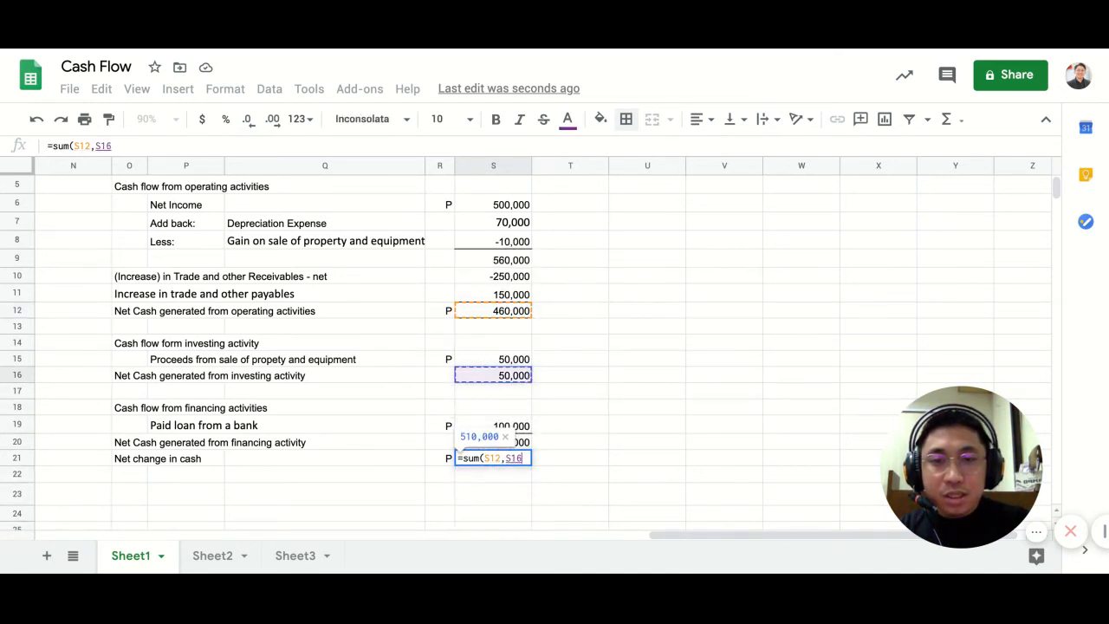
text(,)
key(Down)
key(Down)
key(Down)
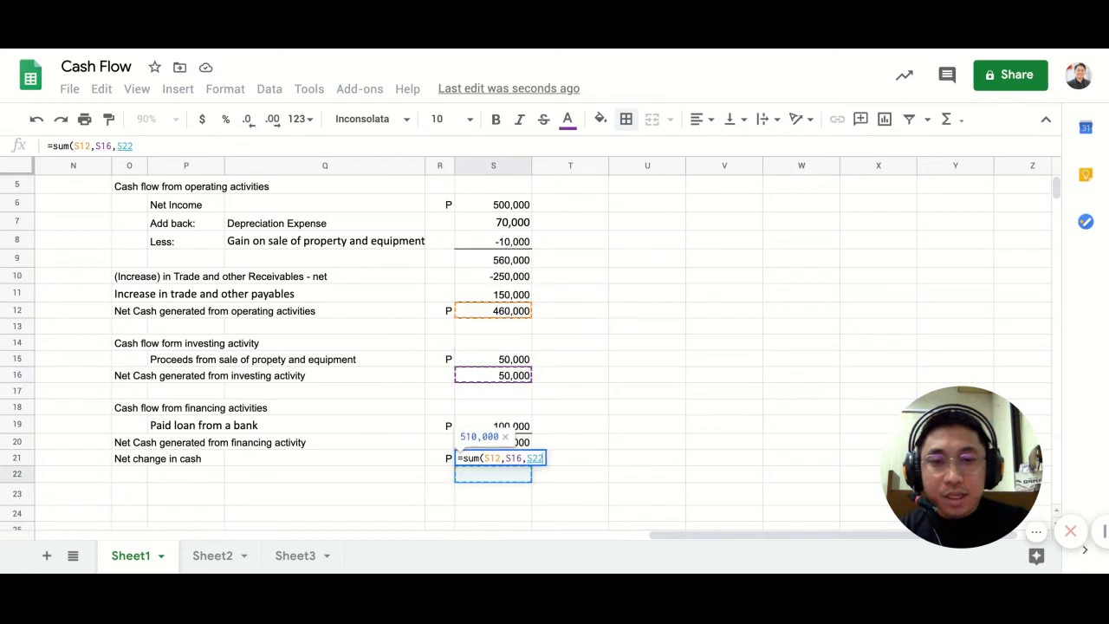
key(Up)
key(Up)
key(Up)
key(Up)
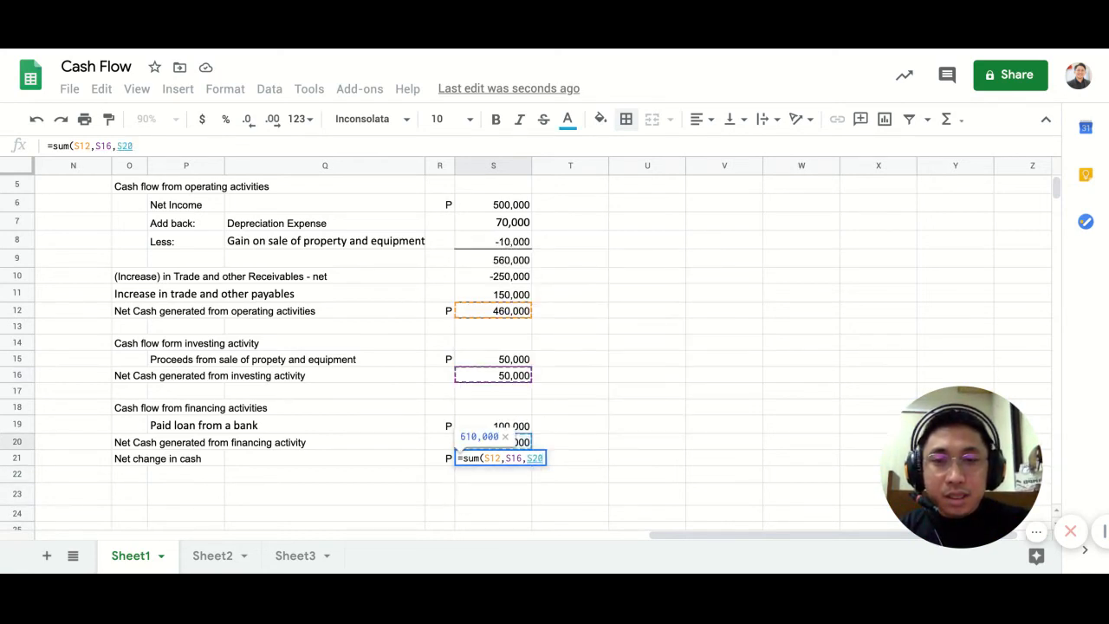
key(Return)
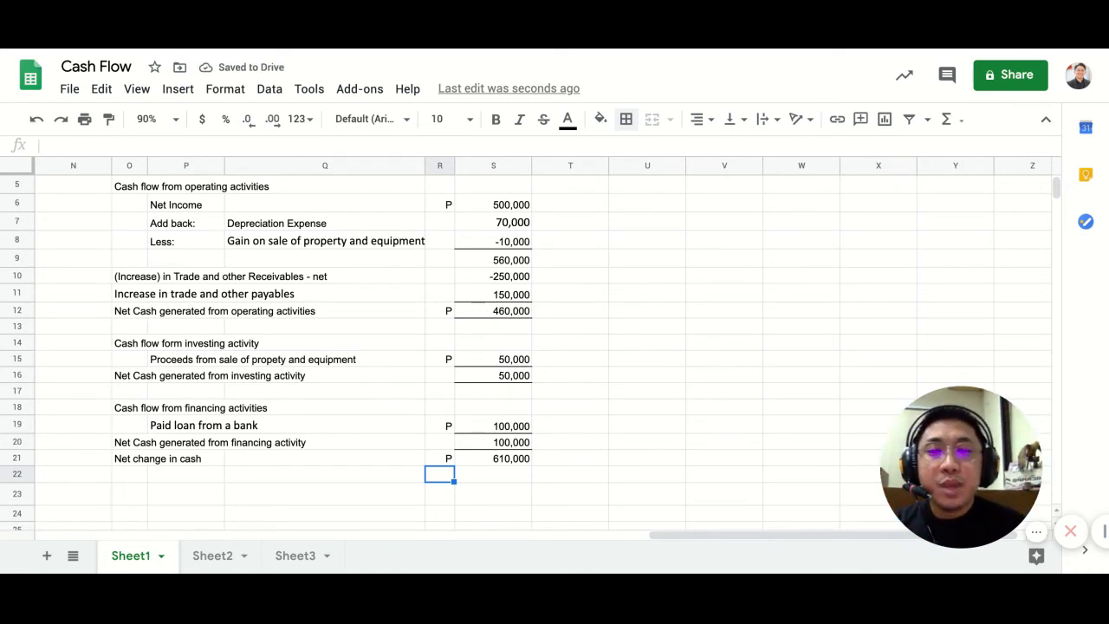
click(132, 472)
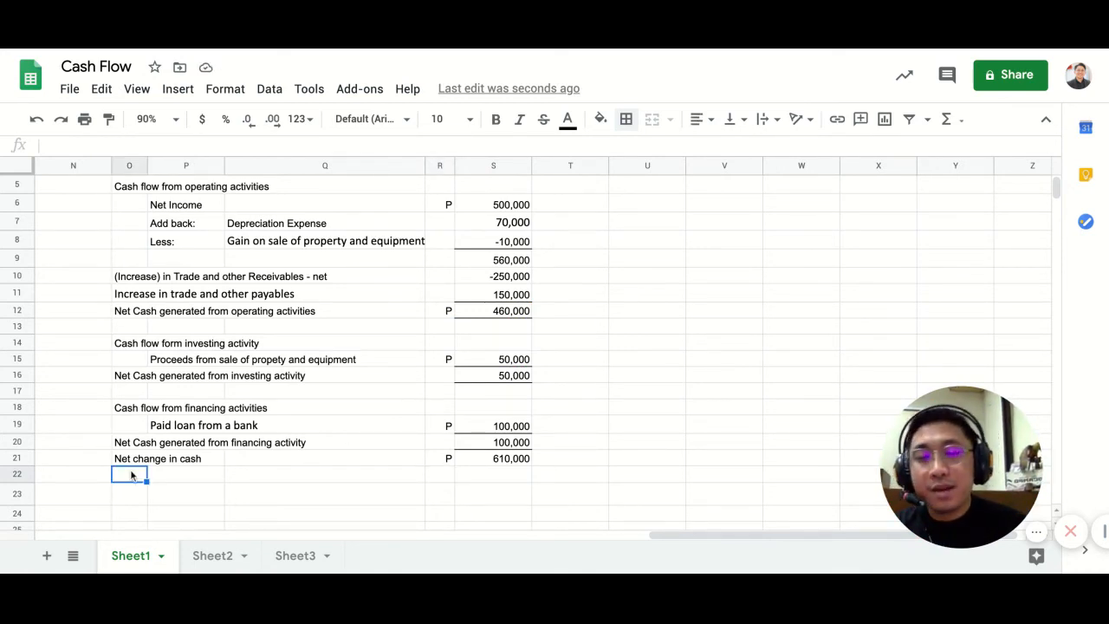
text(a)
text(Cashj)
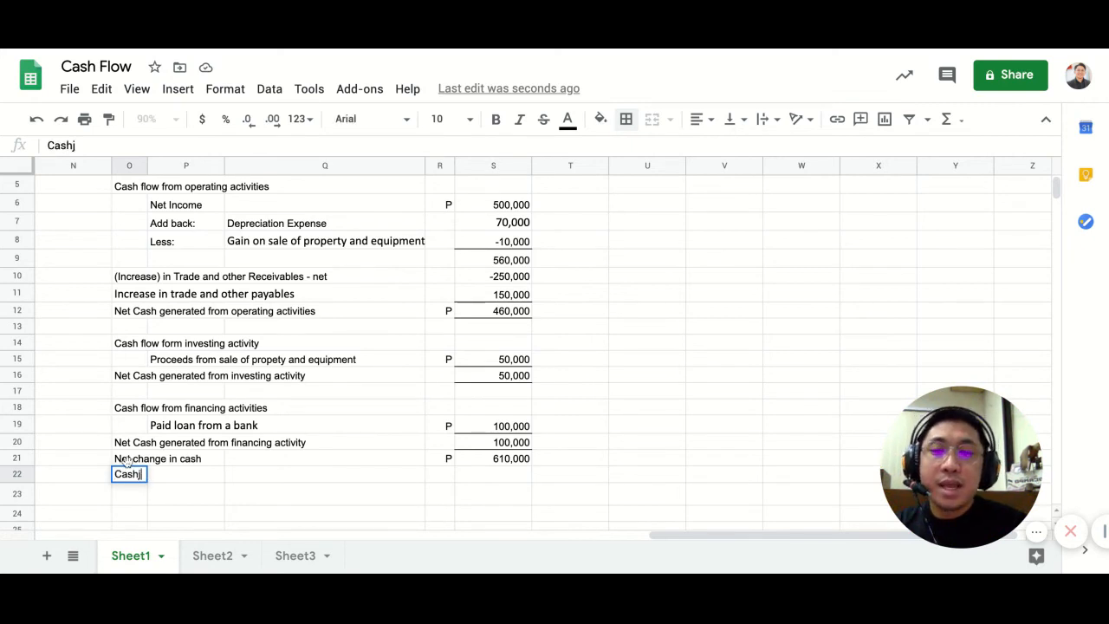
scroll(554, 347, left, 1)
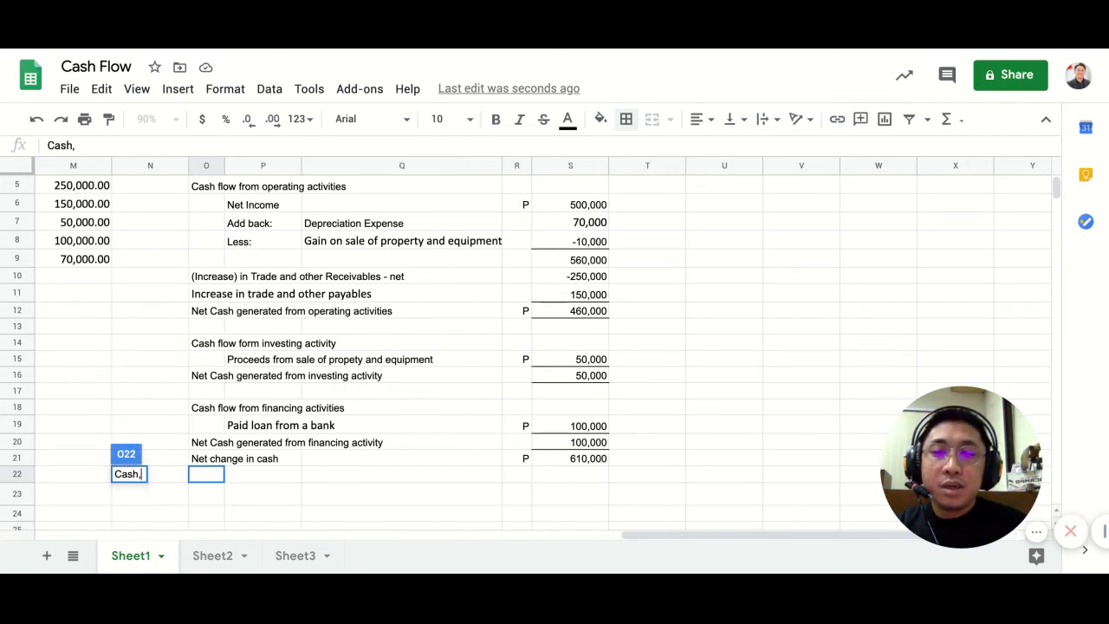
click(212, 555)
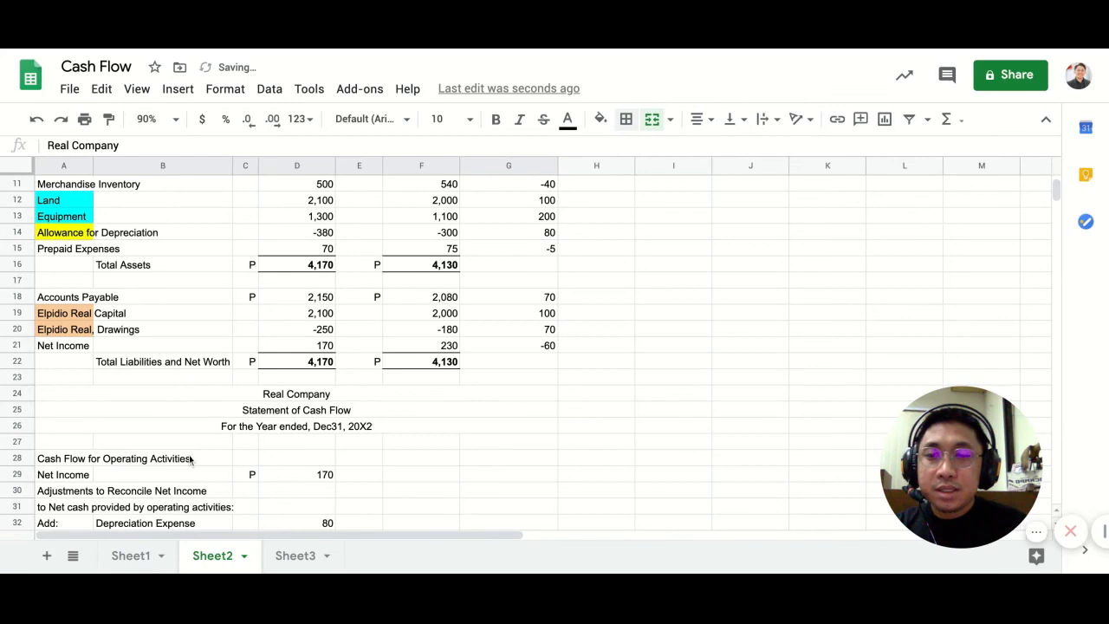
click(128, 555)
scroll(239, 395, left, 5)
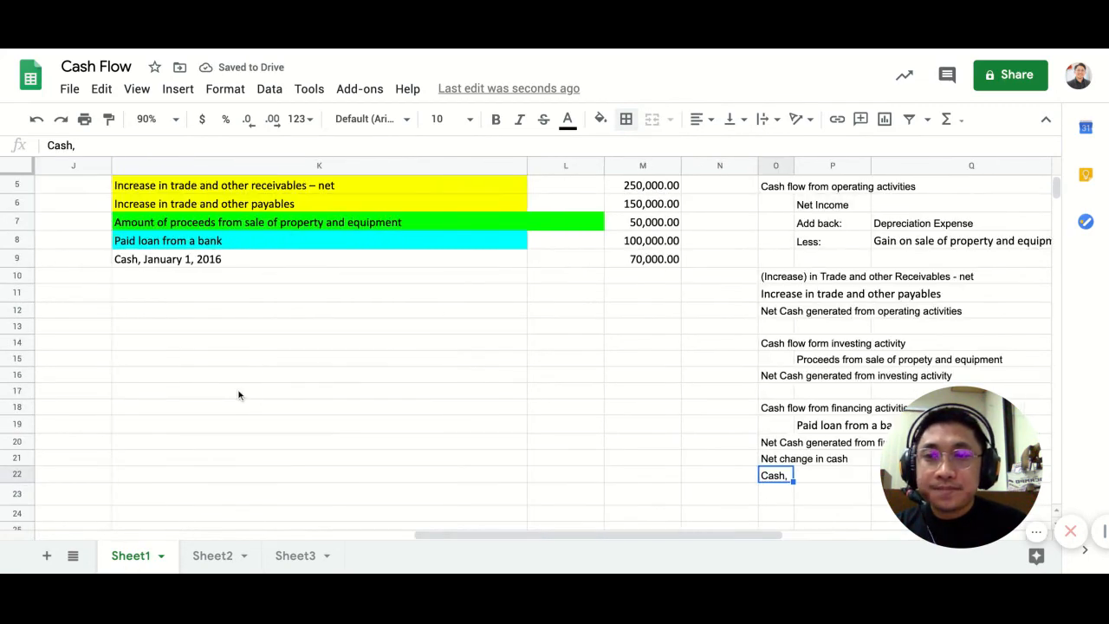
scroll(239, 395, right, 5)
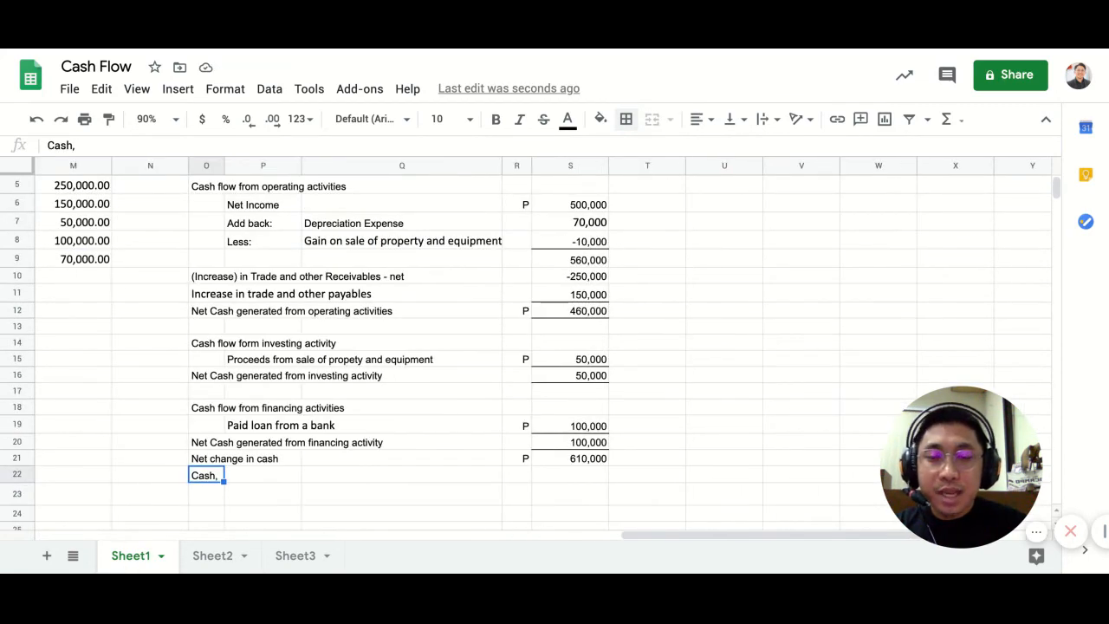
key(Return)
key(BackSpace)
key(BackSpace)
key(BackSpace)
key(BackSpace)
key(BackSpace)
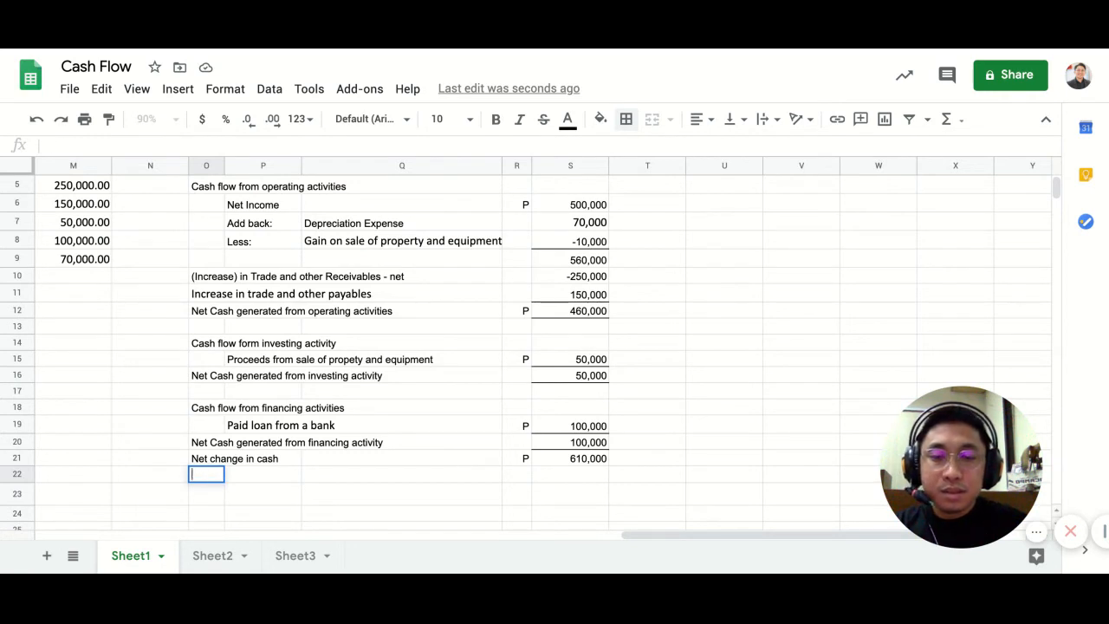
Step: Enter the label "Cash, Jan. 1, 2016" in cell O22, below the net change in cash line
text(CAsh)
key(BackSpace)
key(BackSpace)
key(BackSpace)
key(BackSpace)
text(a)
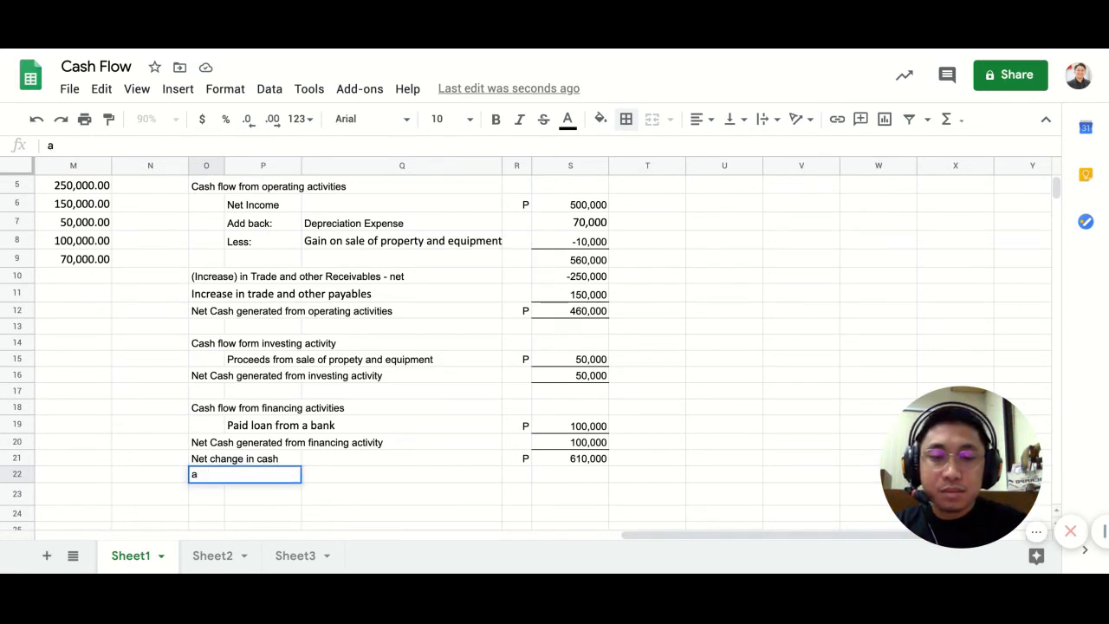
text(ash,)
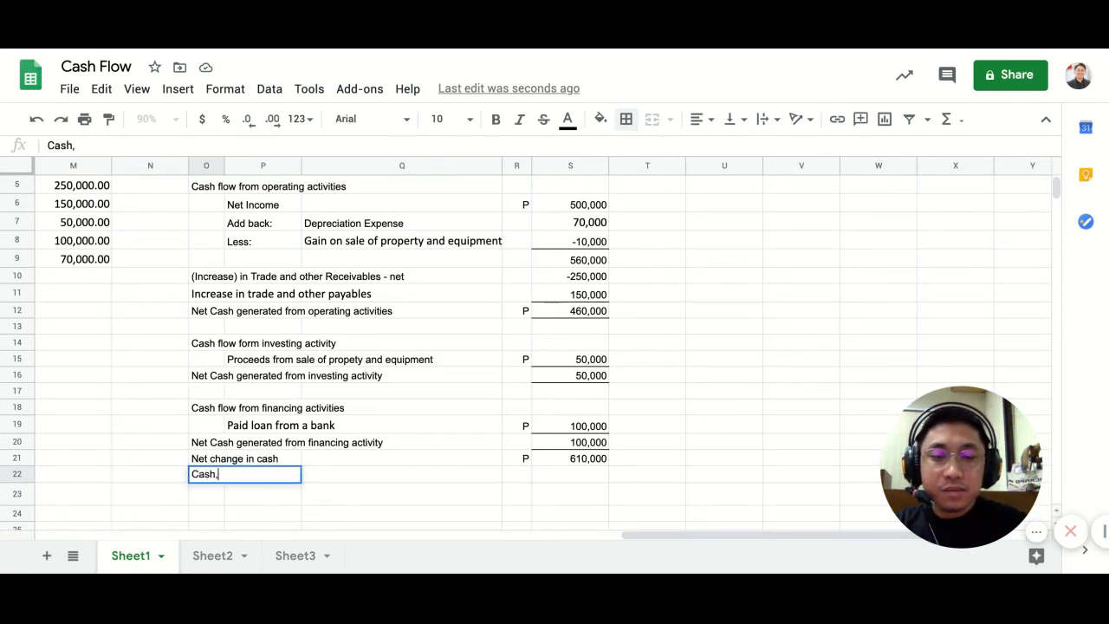
text( Jan. 1)
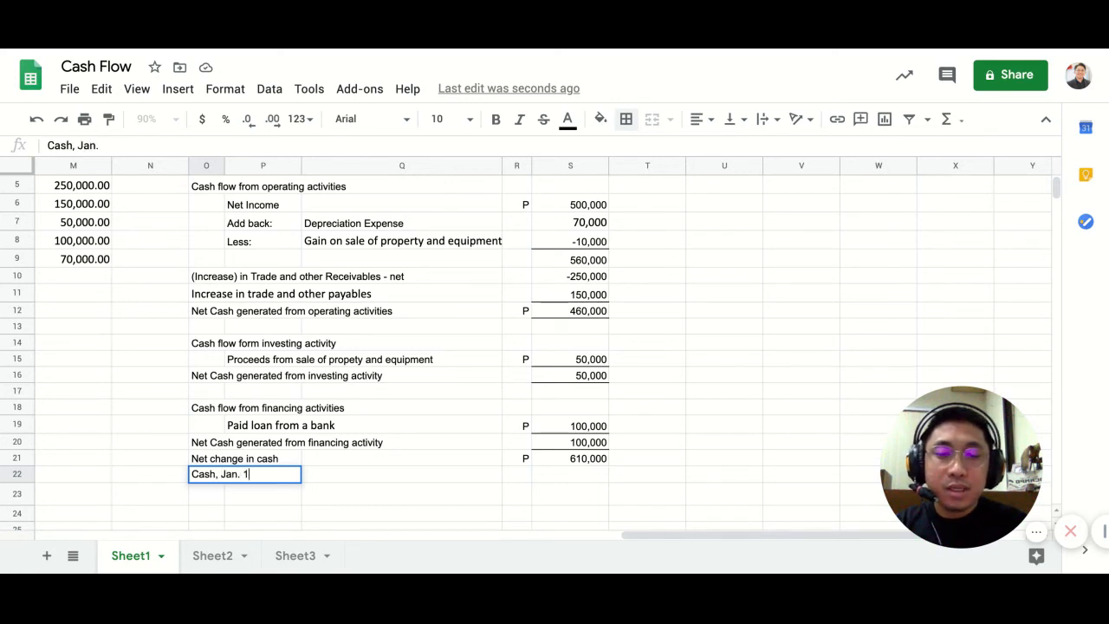
text(, 2016)
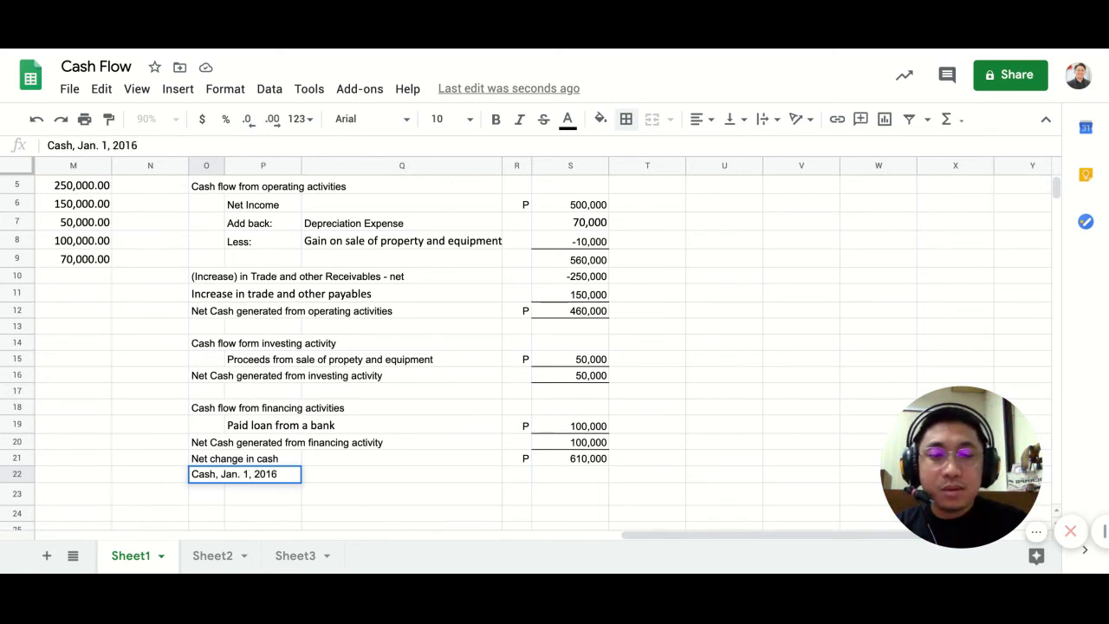
key(Return)
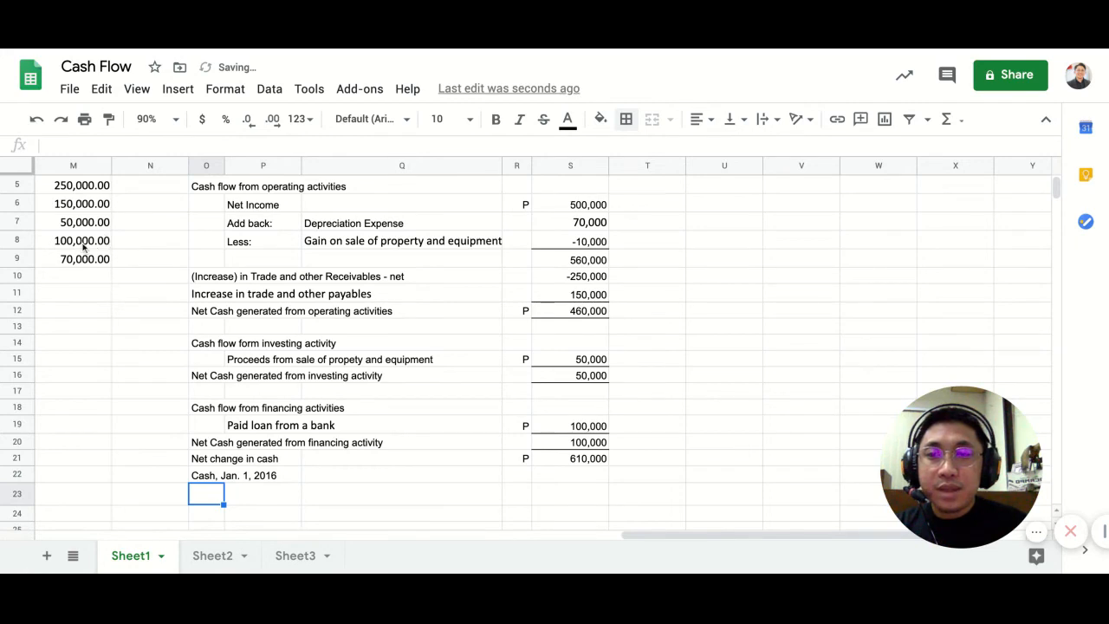
Step: Enter the opening cash balance of 70,000 in cell S22 for January 1, 2016
scroll(105, 239, left, 5)
scroll(396, 302, right, 5)
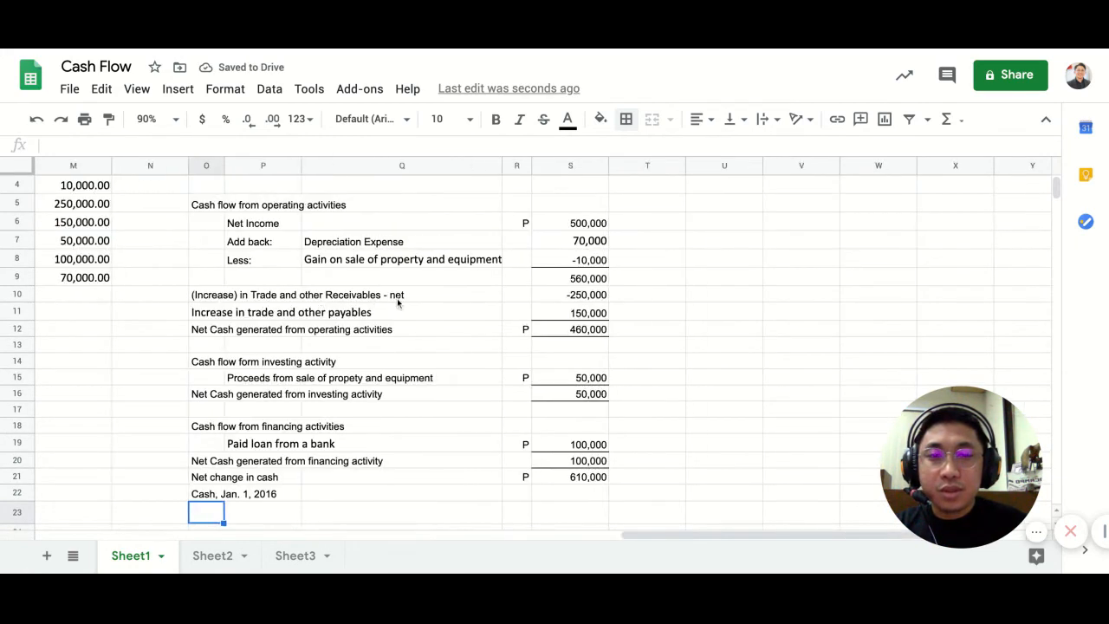
click(570, 477)
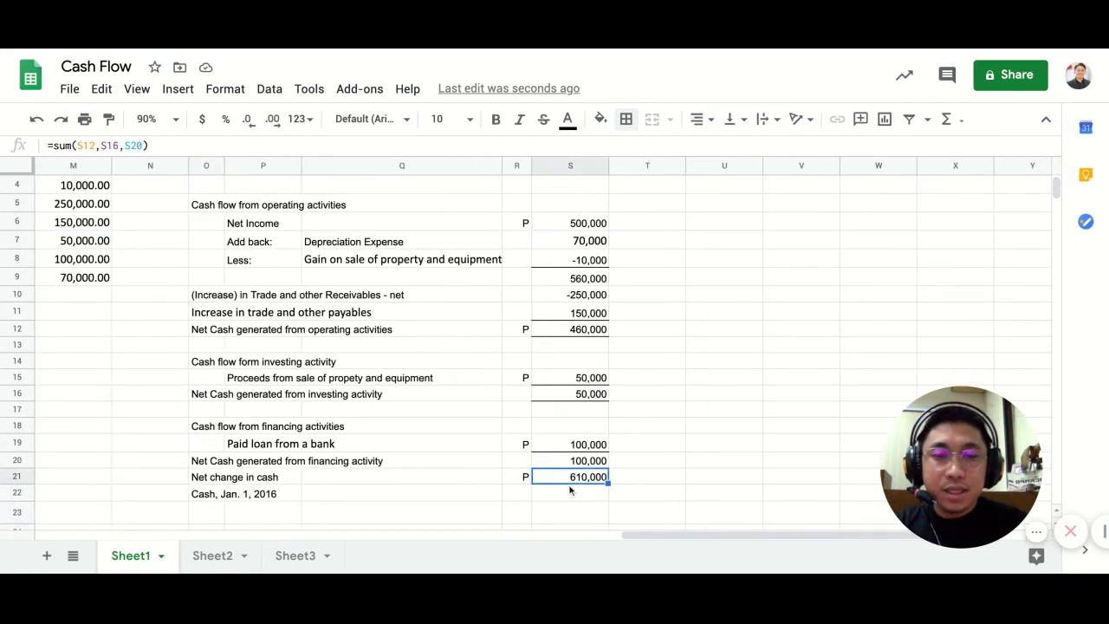
key(F2)
key(Return)
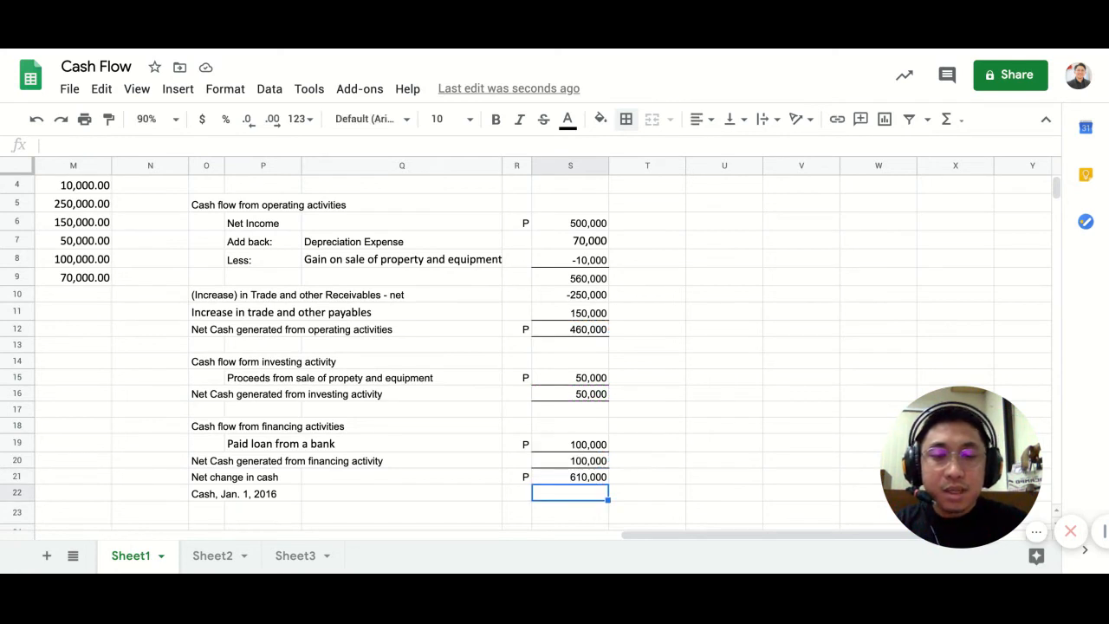
text(70,)
text(0000)
key(Return)
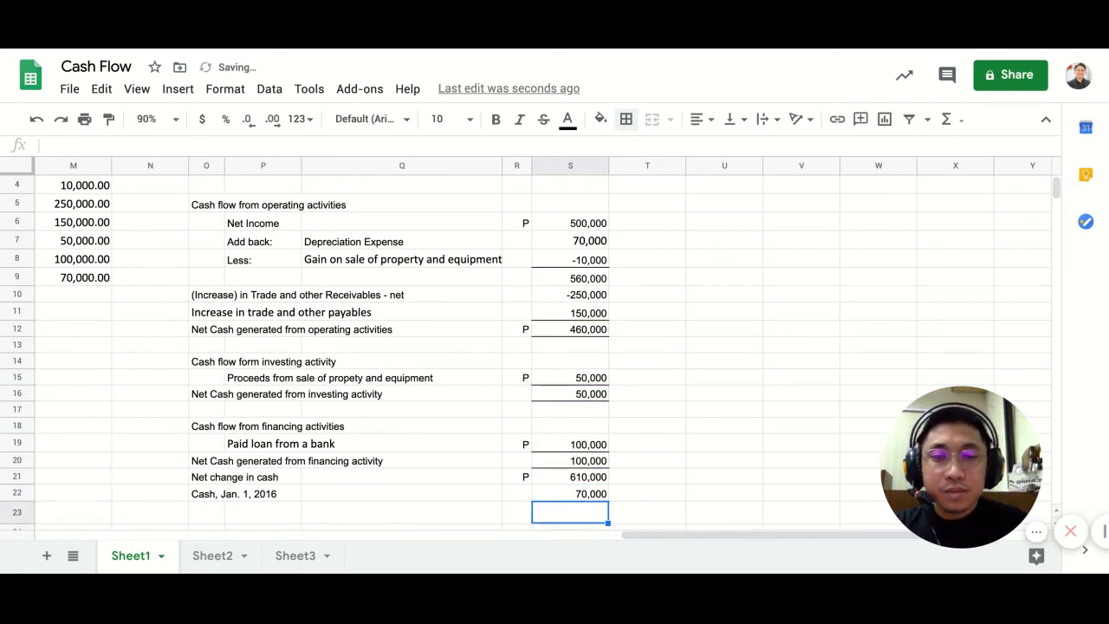
Step: Enter the label "Cash, Dec. 31, 2016" in cell O23, below the opening cash line
click(202, 515)
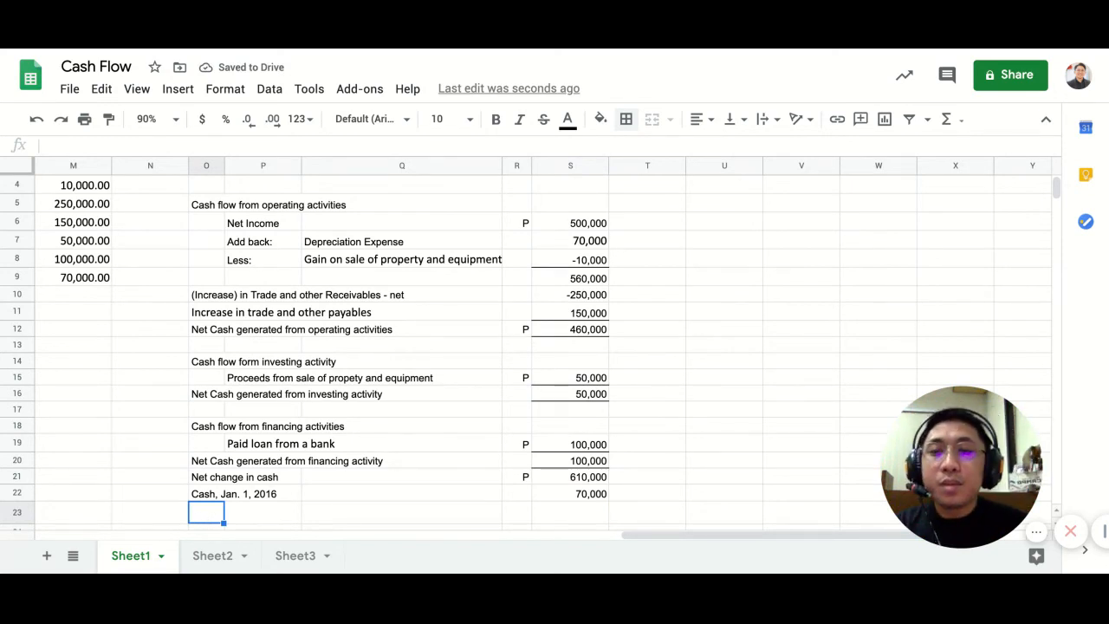
text(Casg)
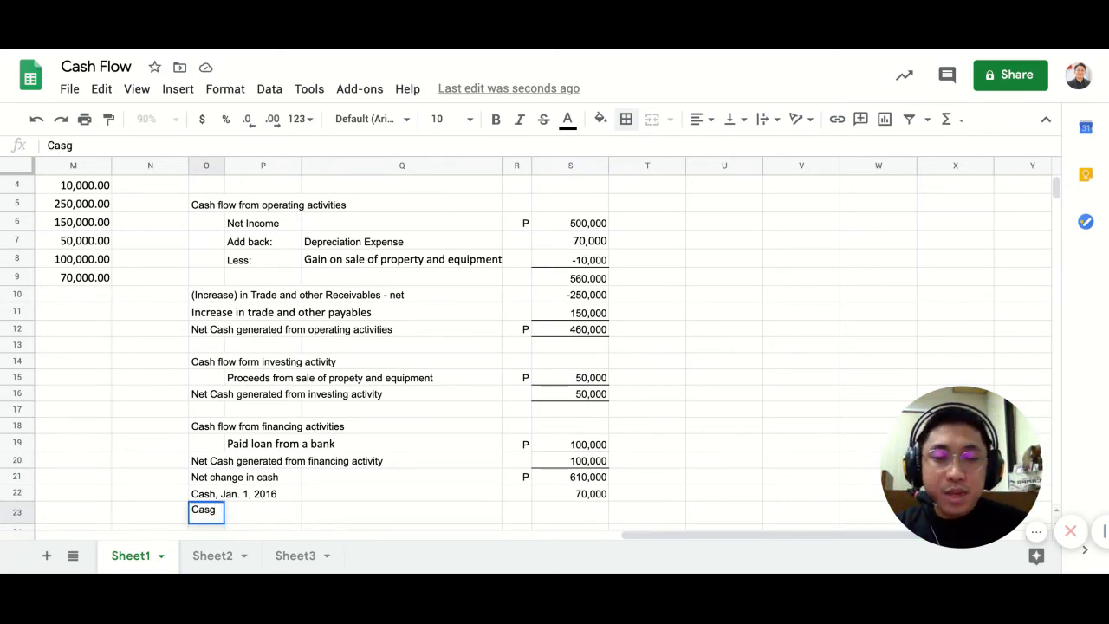
key(BackSpace)
text(h, Dec)
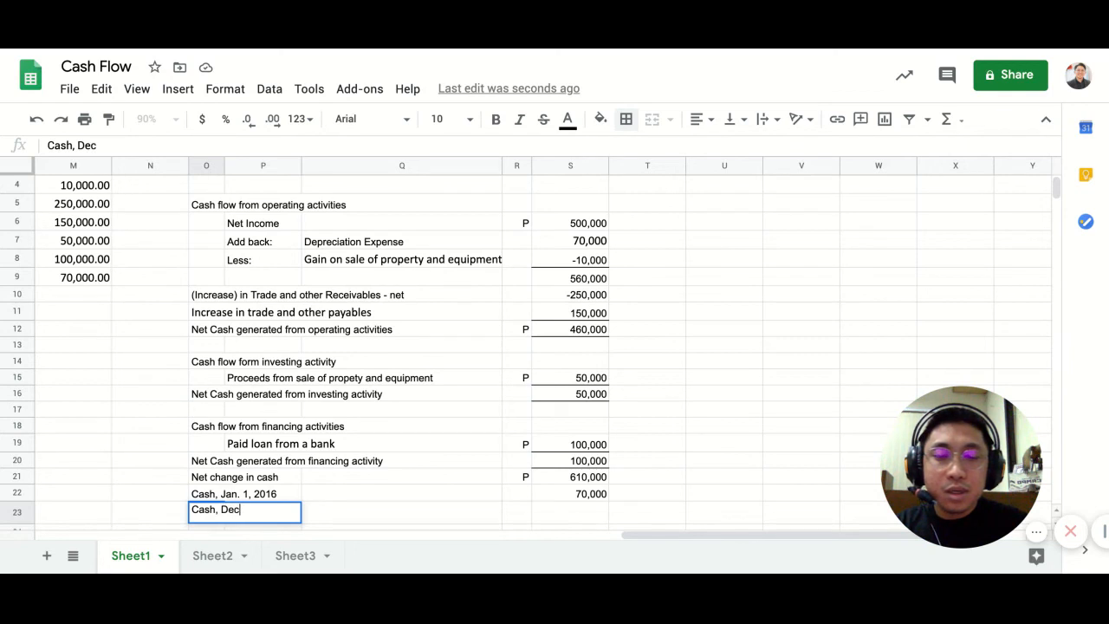
text(. 31, 201)
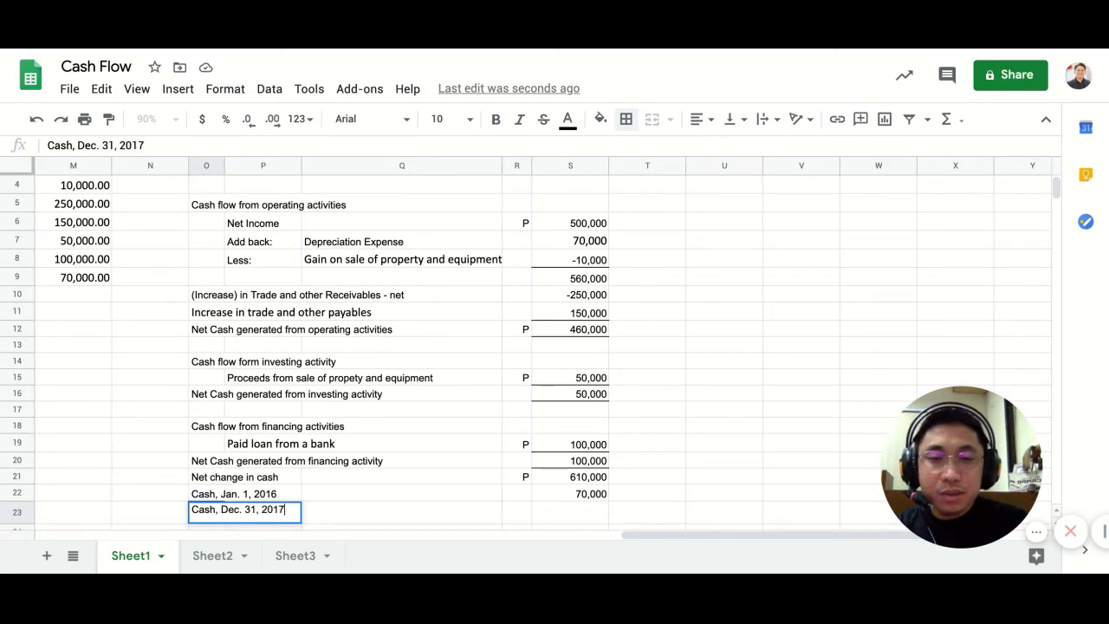
text(6)
key(Return)
Step: Add a bottom border to the opening cash amount in cell S22
click(596, 474)
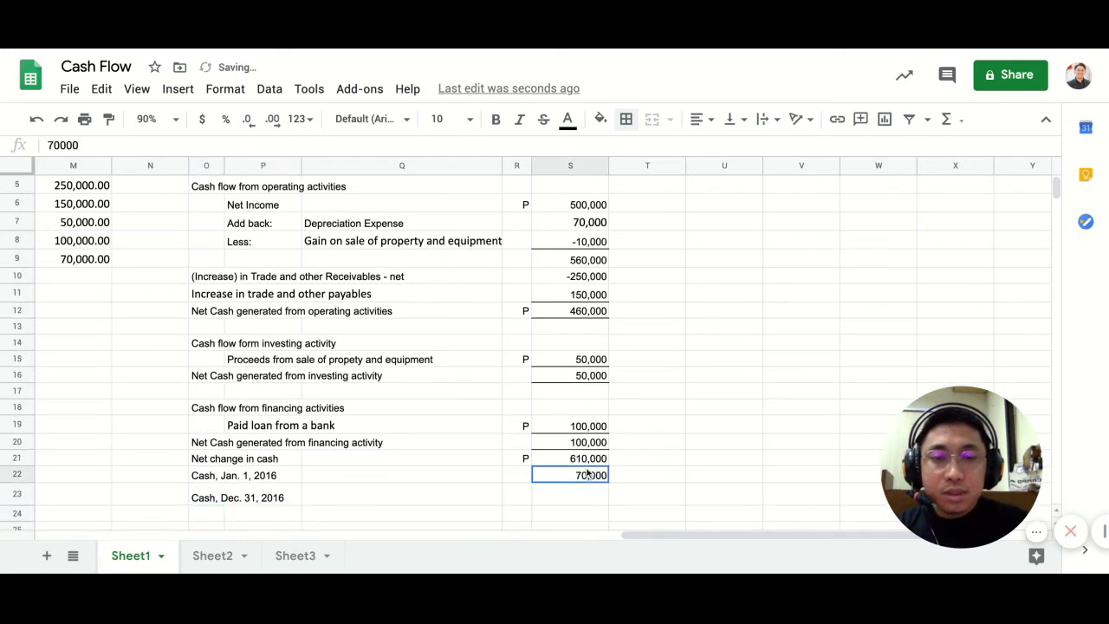
click(625, 118)
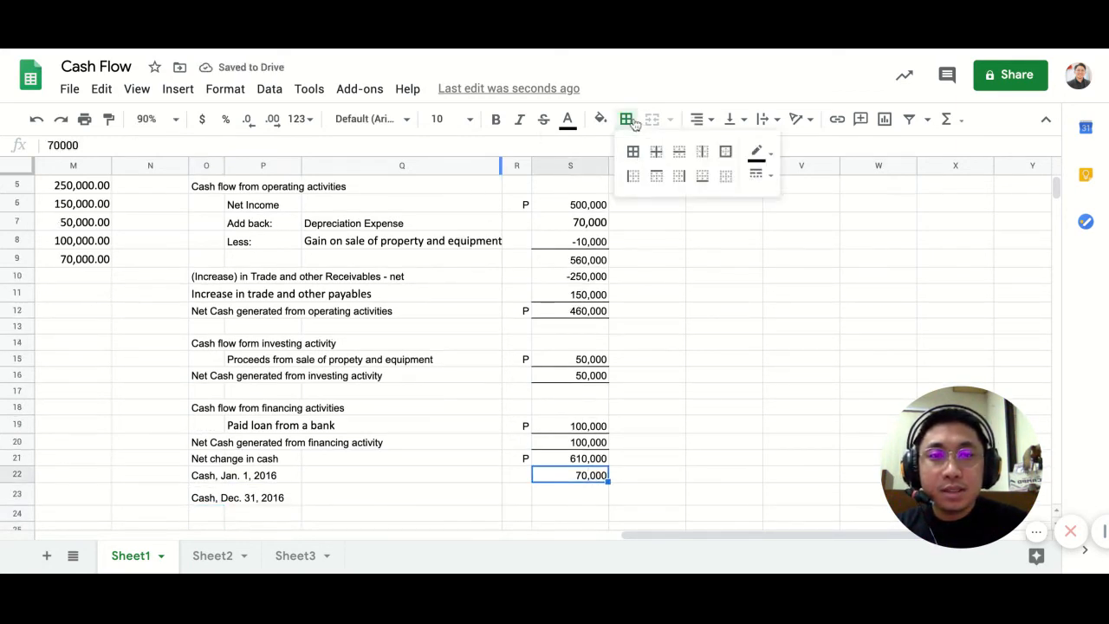
Step: Enter the formula =S21+S22 in cell S23 to compute the December 31, 2016 ending cash balance
click(575, 496)
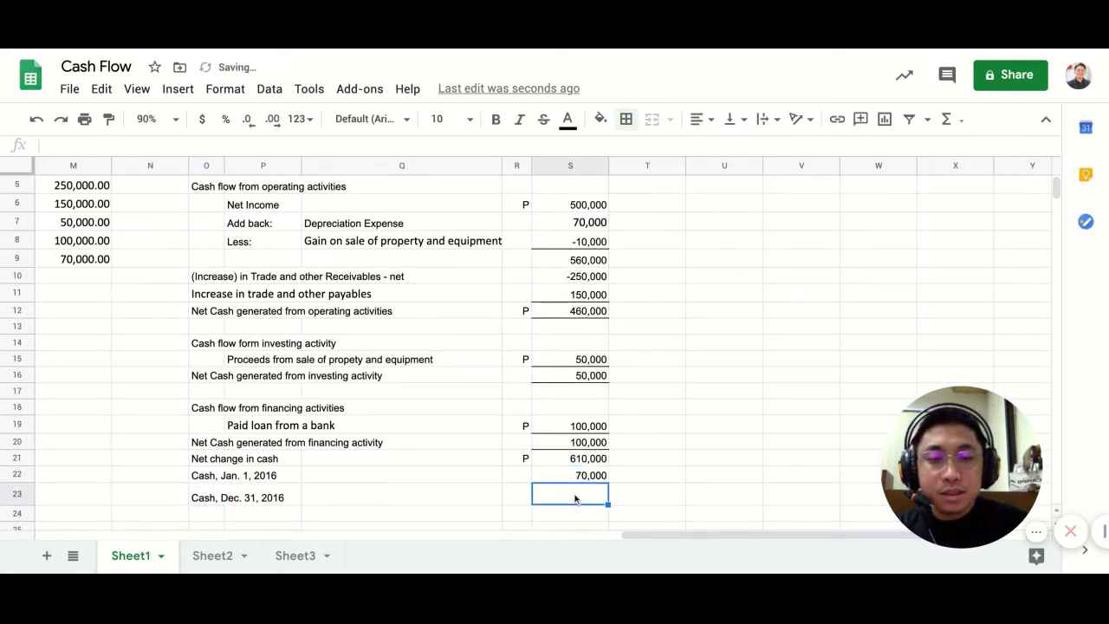
text(=)
text(S21)
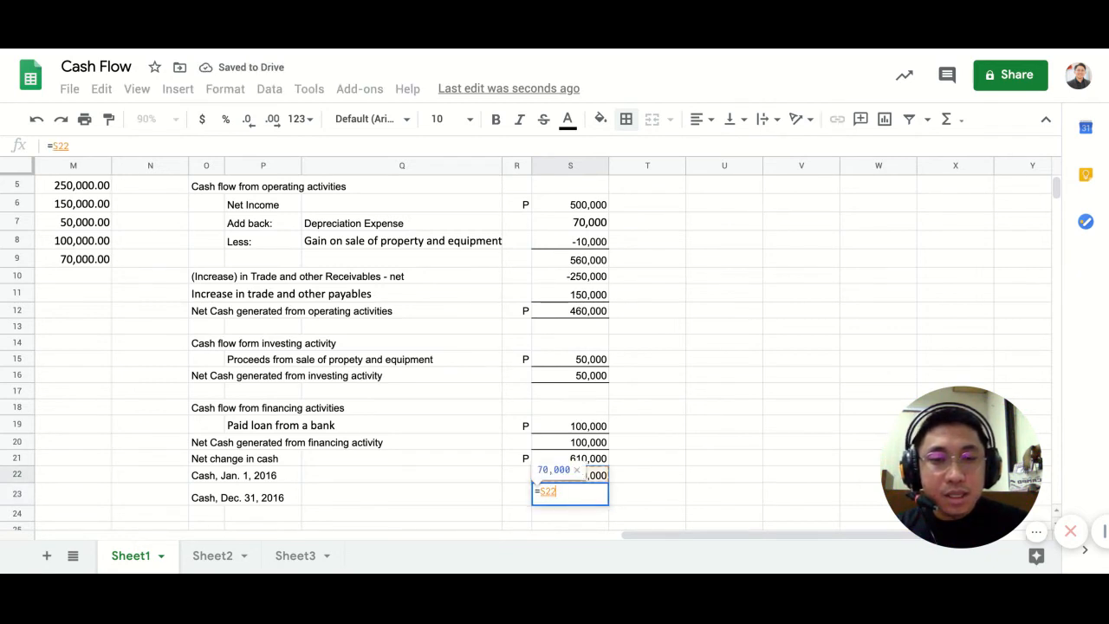
text(+S22)
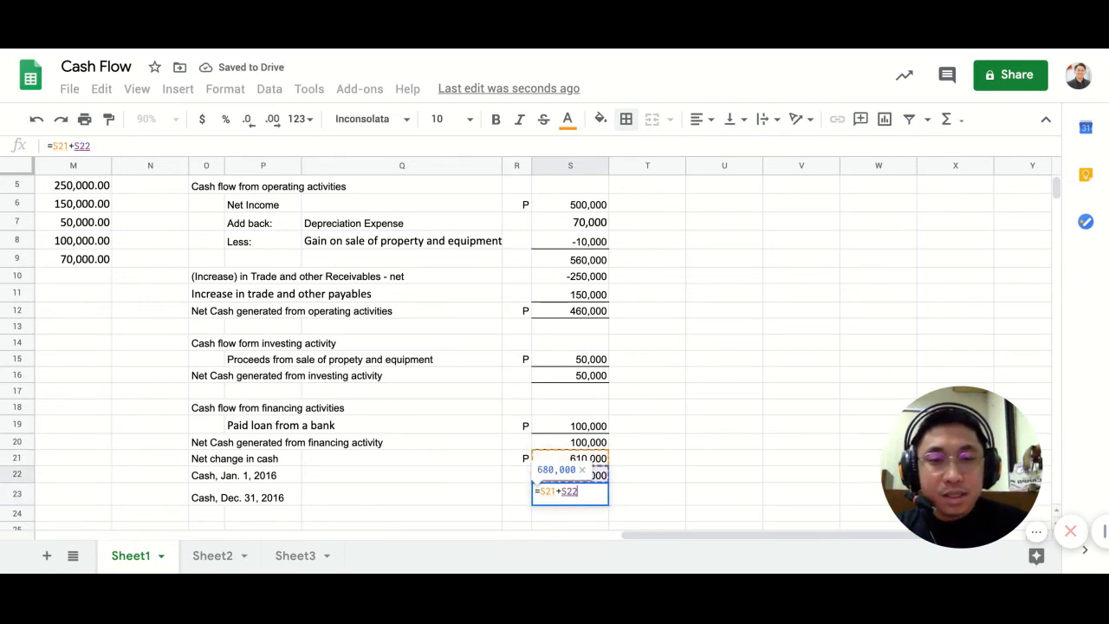
key(Return)
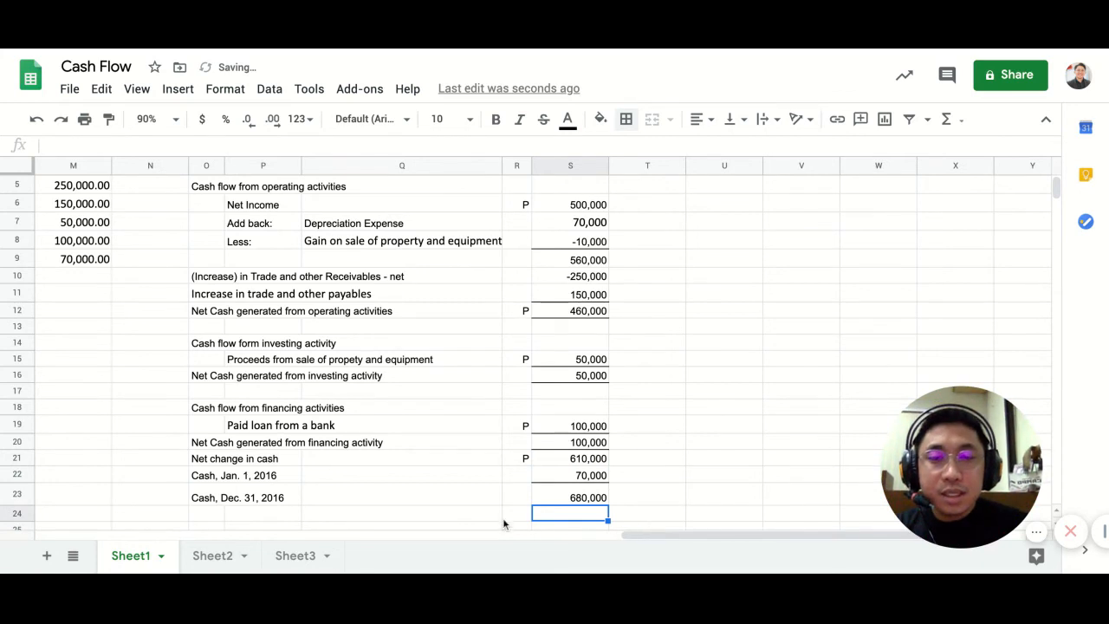
Step: Enter the peso sign "P" in cell R23 beside the ending cash balance
click(538, 478)
click(523, 493)
text(P)
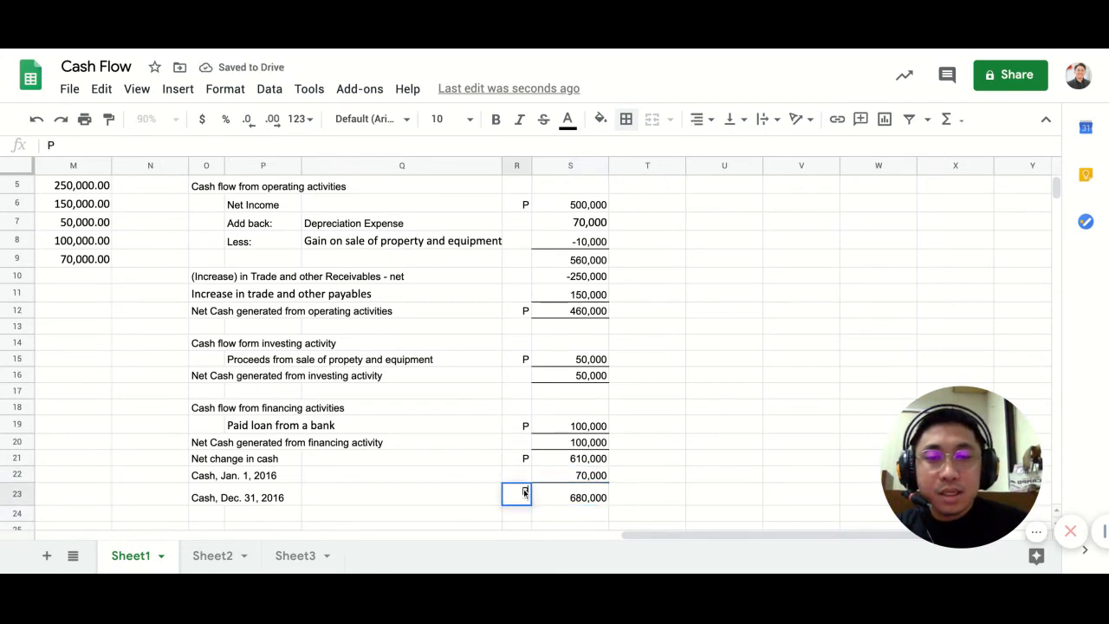
key(Return)
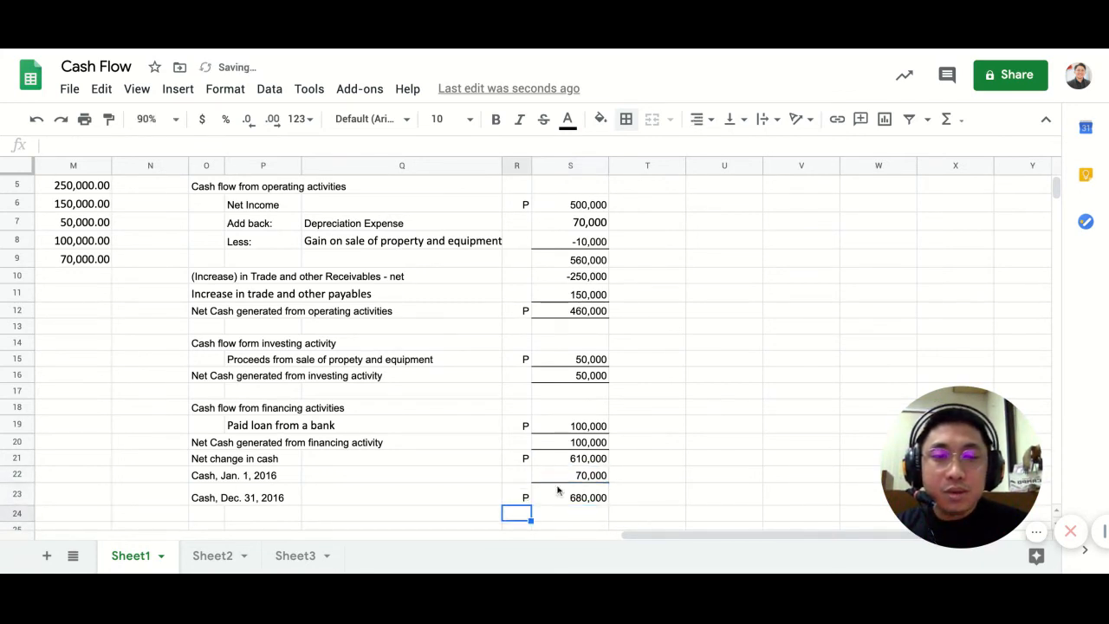
Step: Make the ending cash amount and its peso sign in R23:S23 bold and give them a double bottom border
click(594, 500)
key(shift+Left)
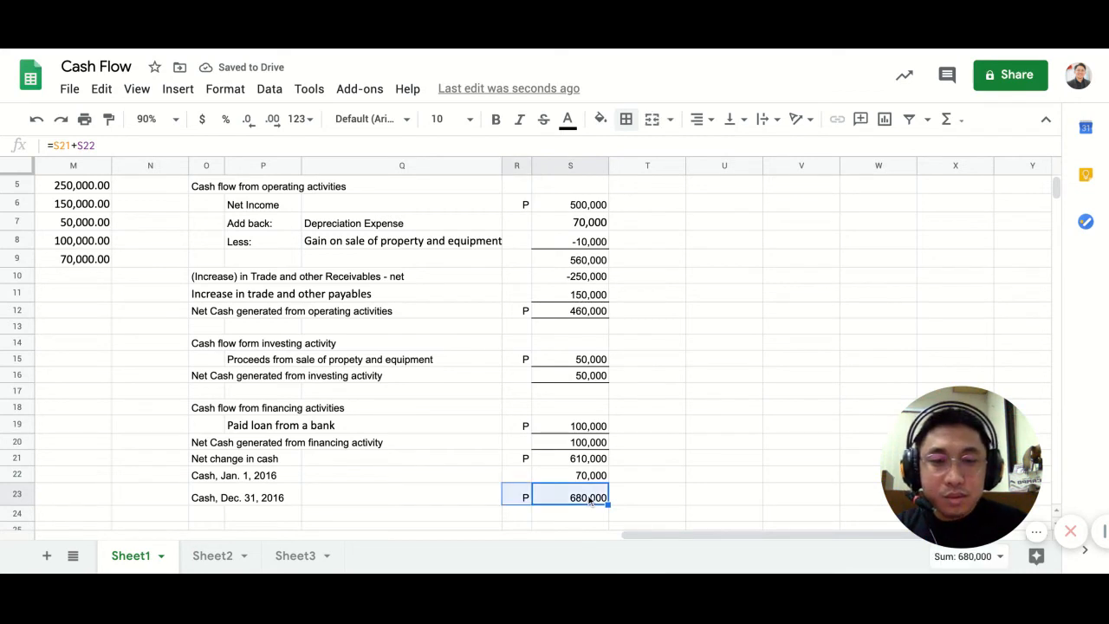
key(ctrl+b)
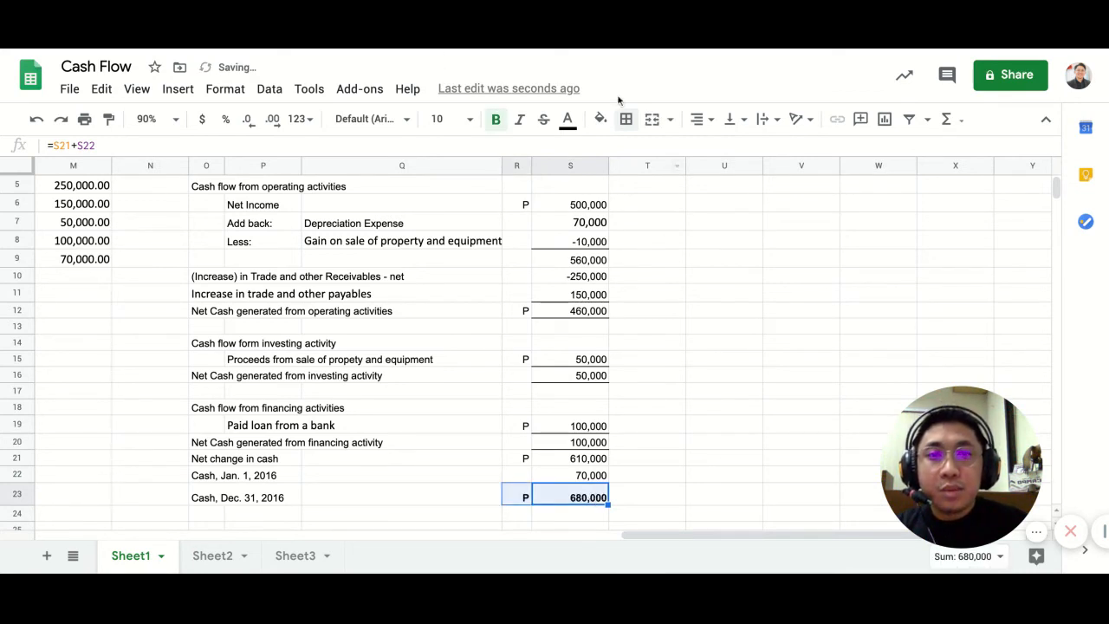
click(635, 120)
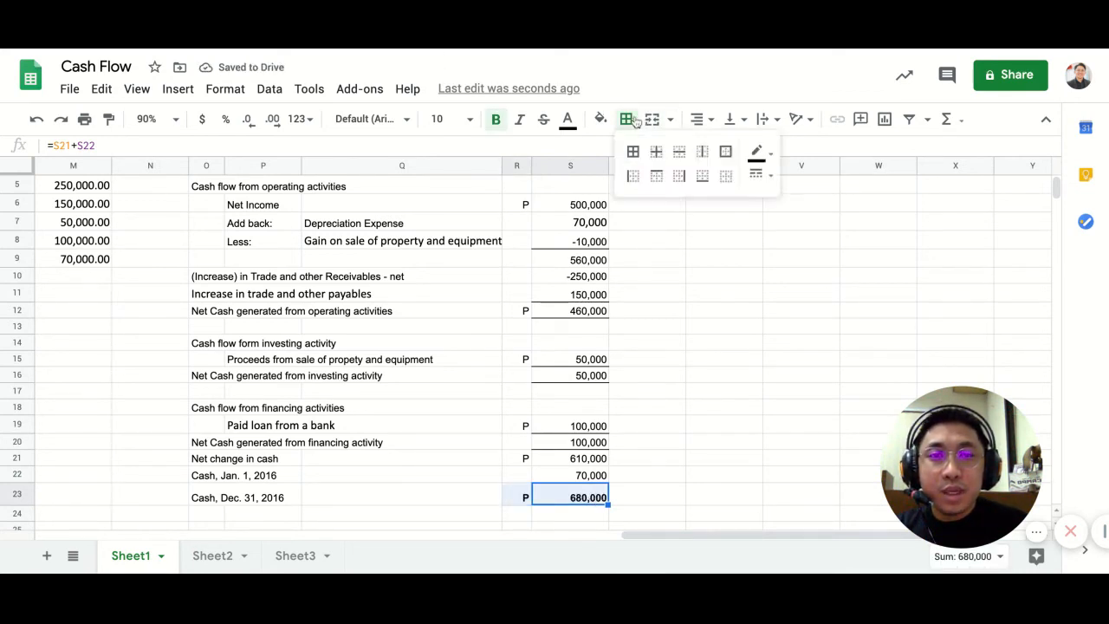
click(757, 174)
click(800, 304)
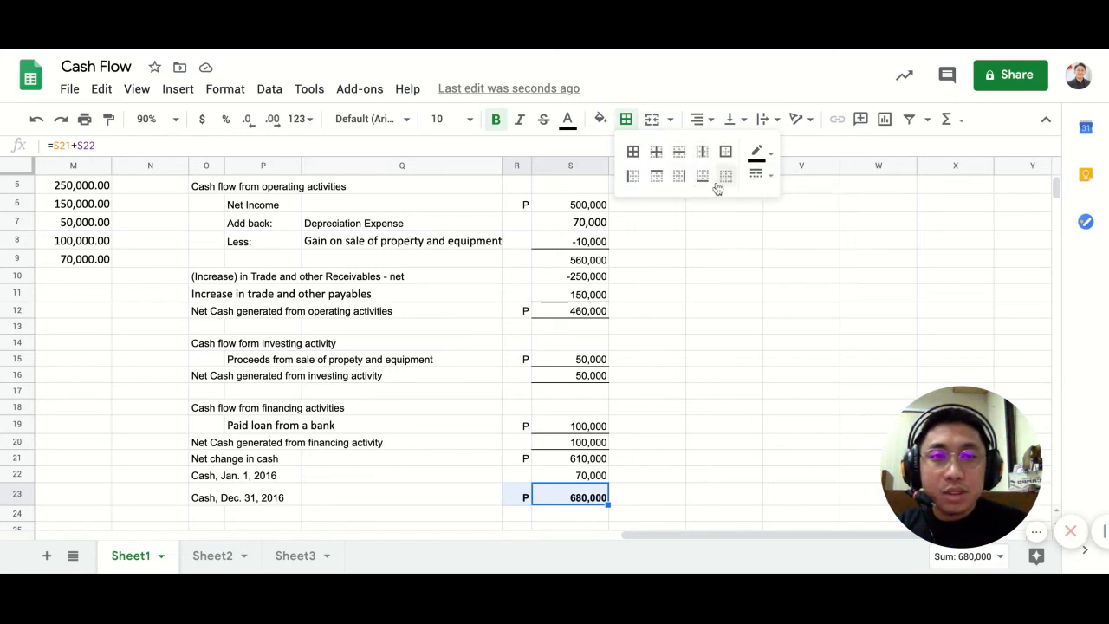
click(701, 176)
click(713, 407)
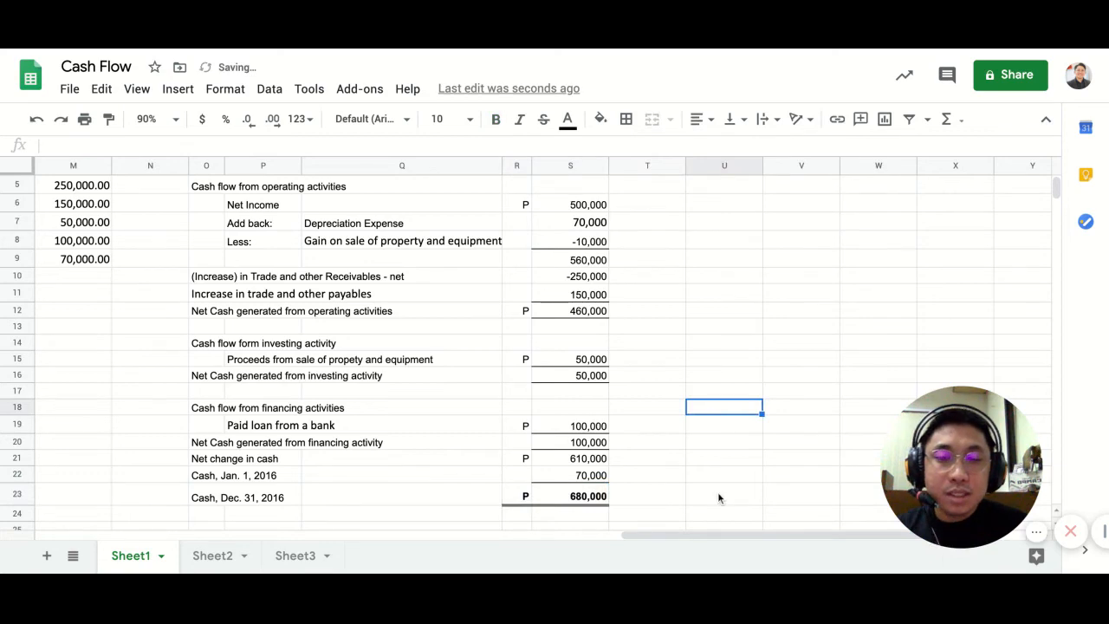
Step: Set the sheet's zoom to 75% so that the whole cash flow statement fits in view
scroll(651, 476, up, 3)
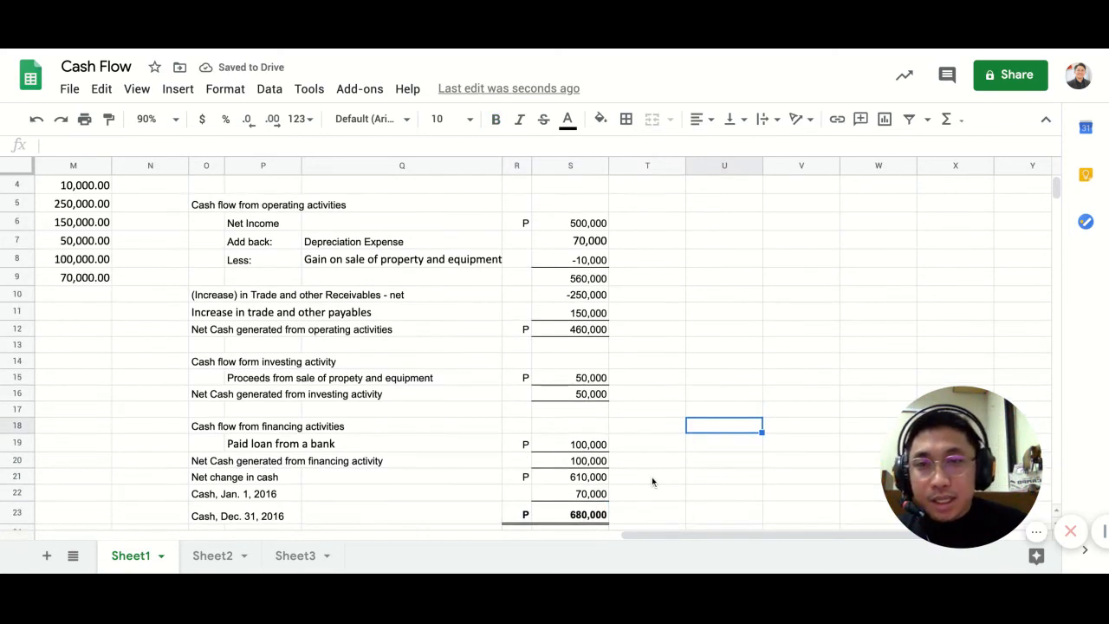
scroll(651, 477, left, 5)
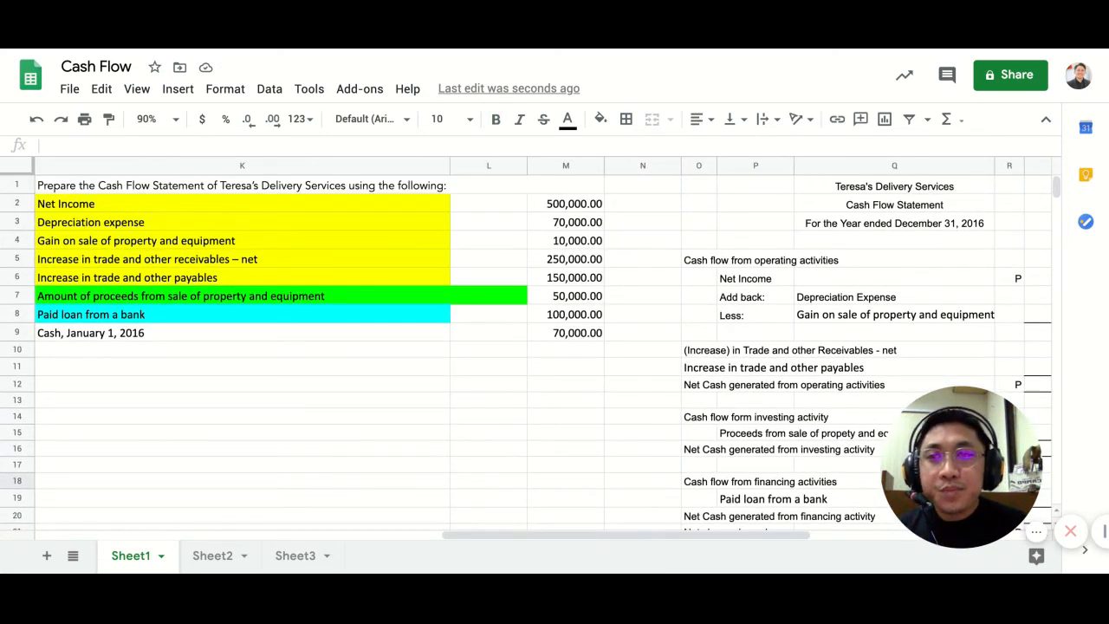
scroll(537, 347, left, 1)
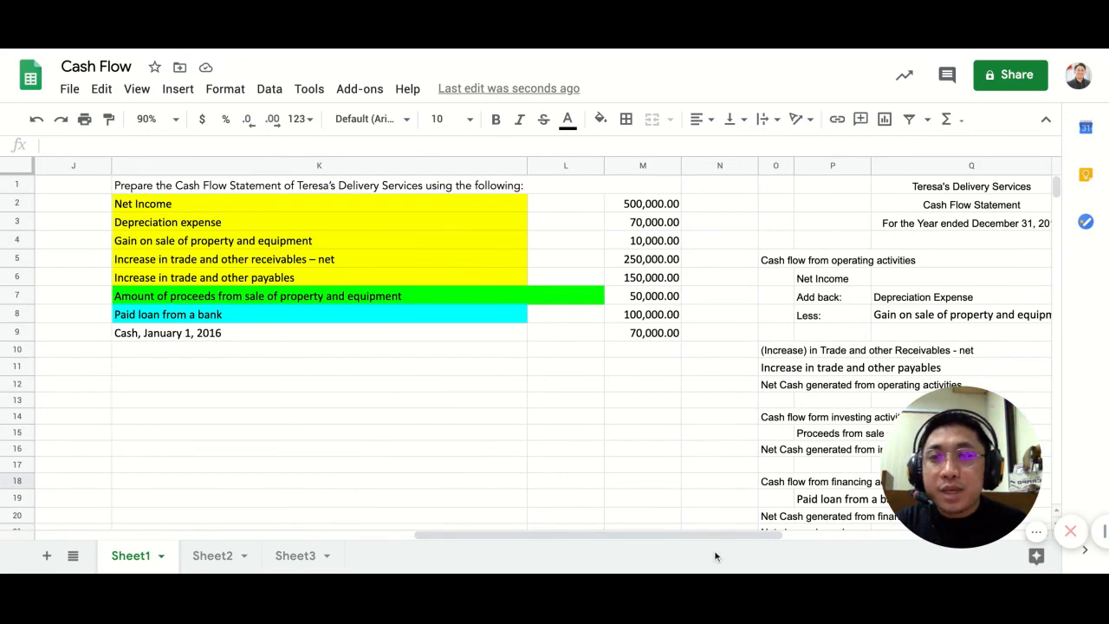
scroll(679, 514, right, 5)
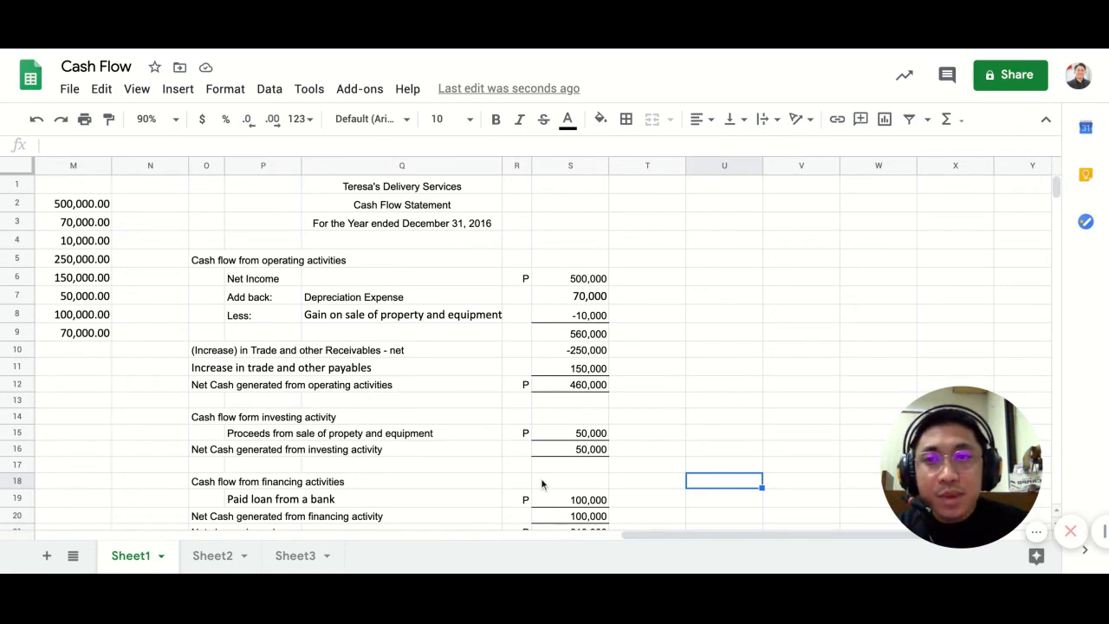
click(169, 119)
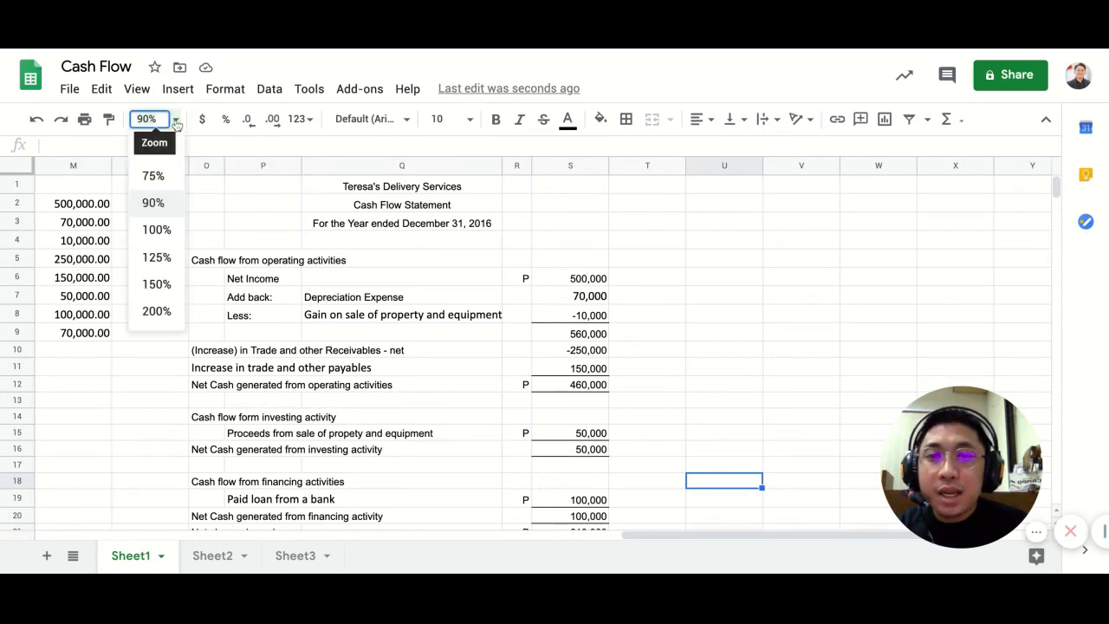
click(153, 176)
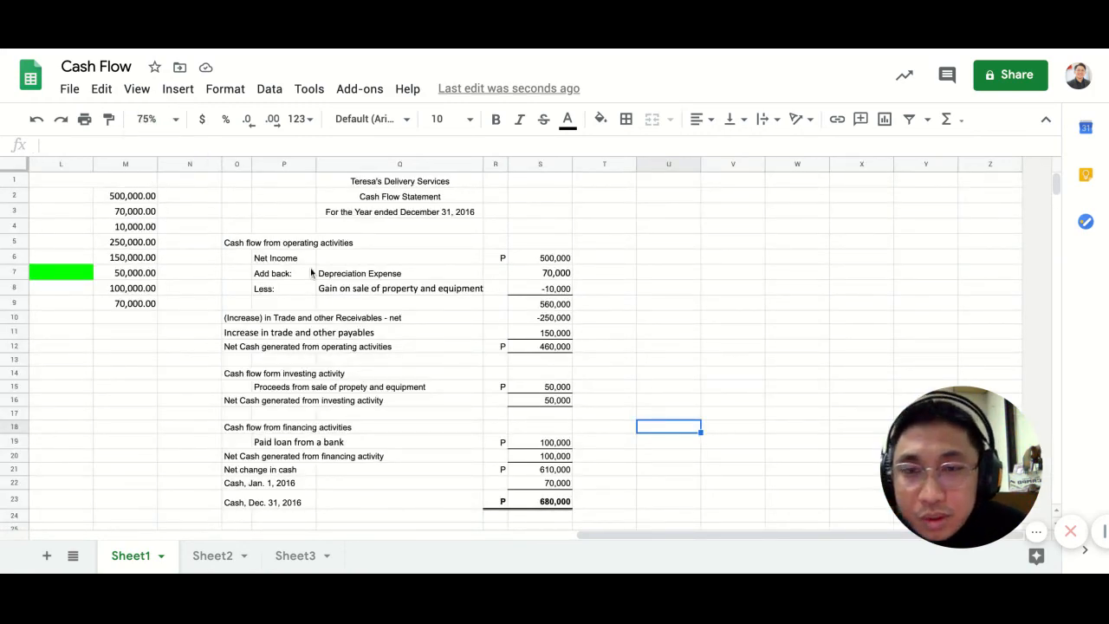
click(61, 271)
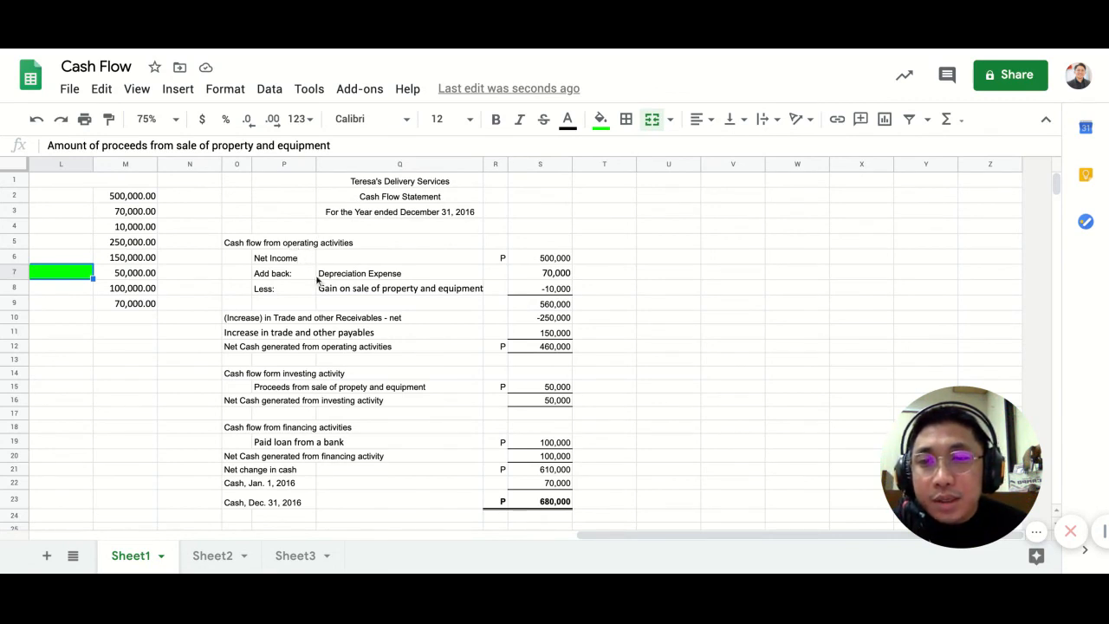
Step: Apply the Default (Arial) font to the cash flow statement body in O5:S23
click(237, 248)
drag(236, 246, 554, 503)
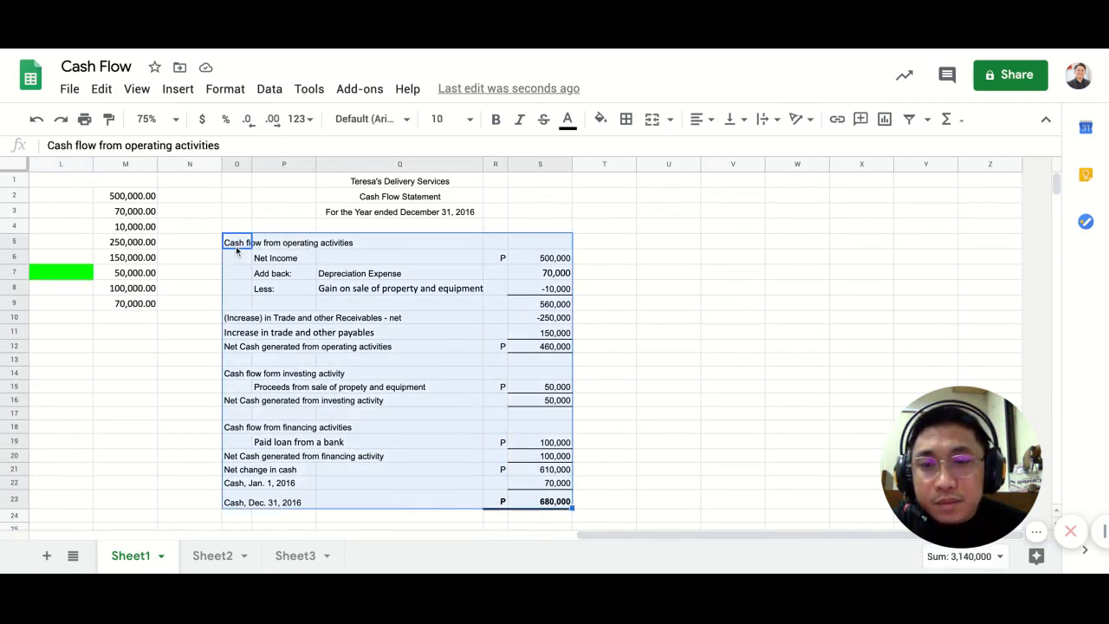
click(399, 128)
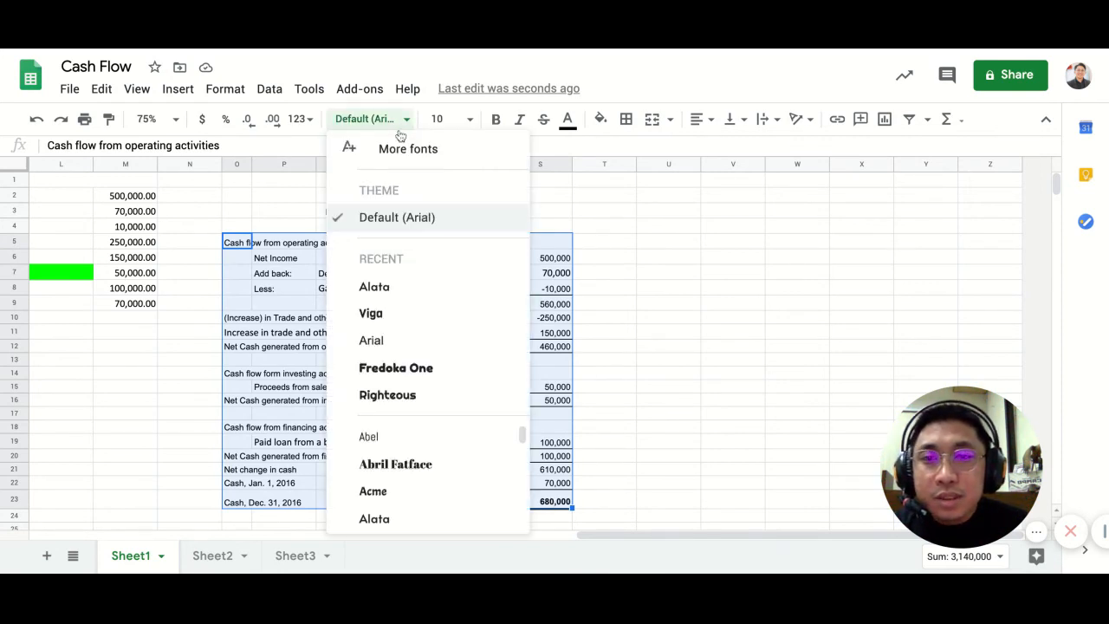
click(399, 217)
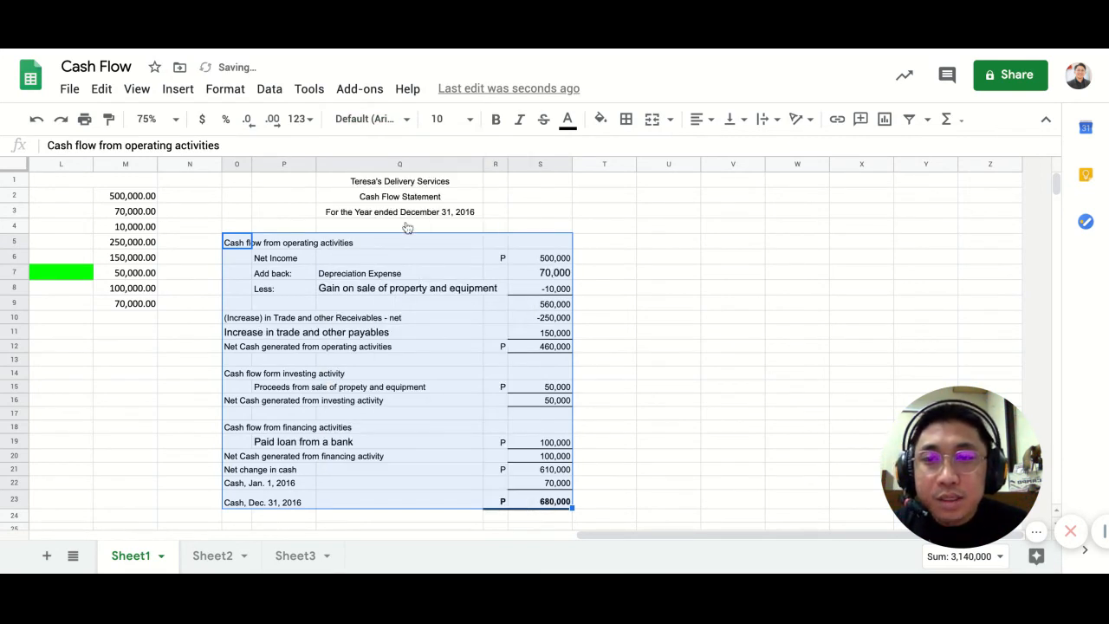
click(606, 303)
click(354, 286)
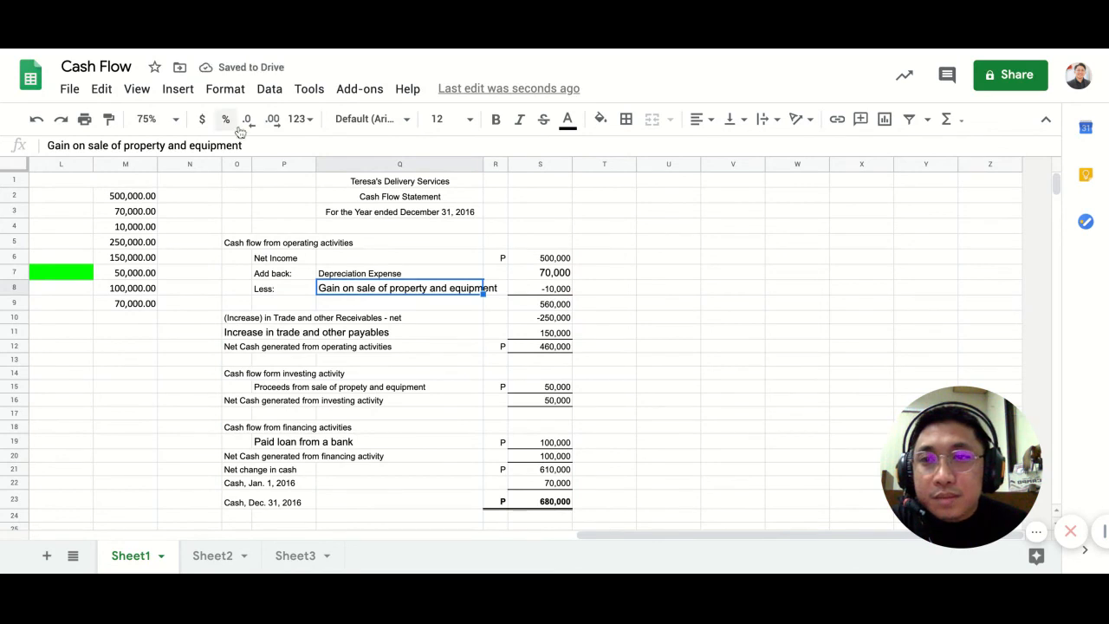
click(375, 124)
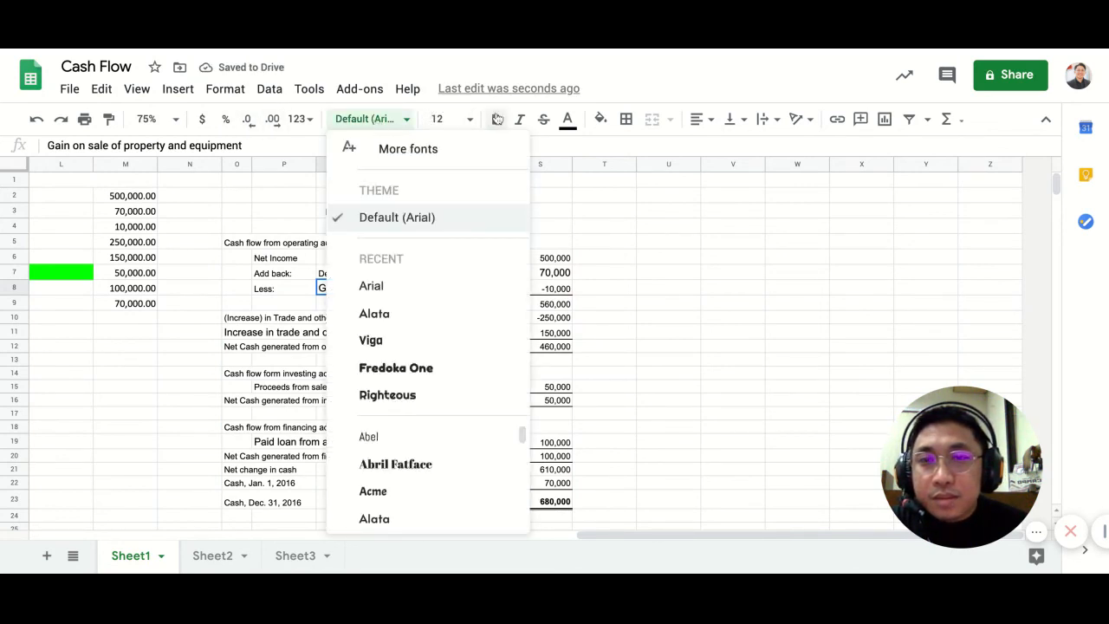
click(632, 229)
click(381, 275)
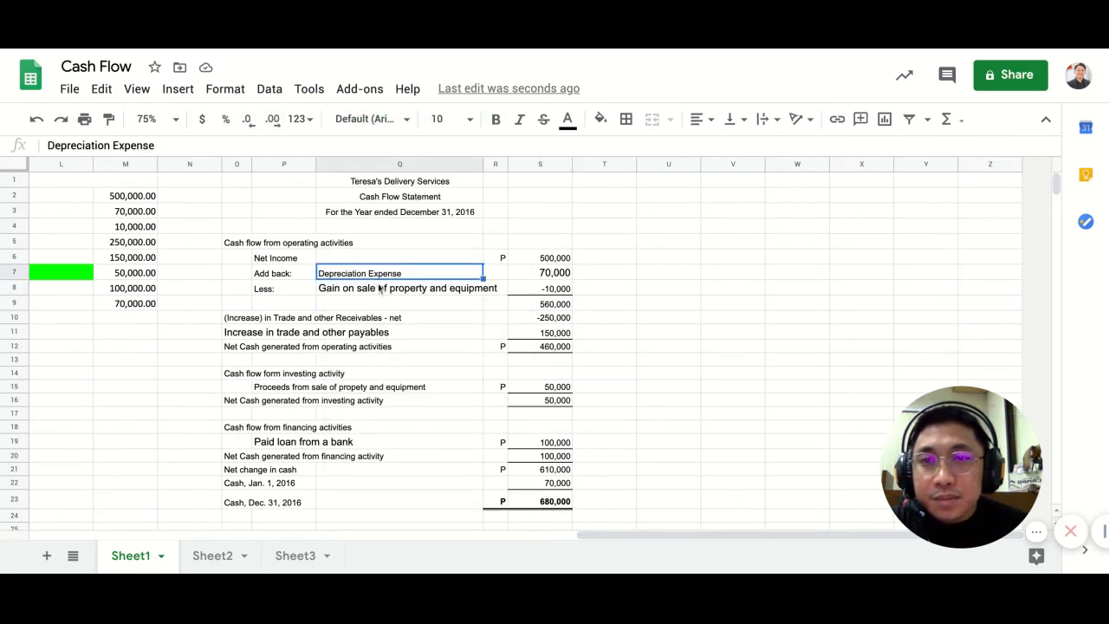
click(381, 289)
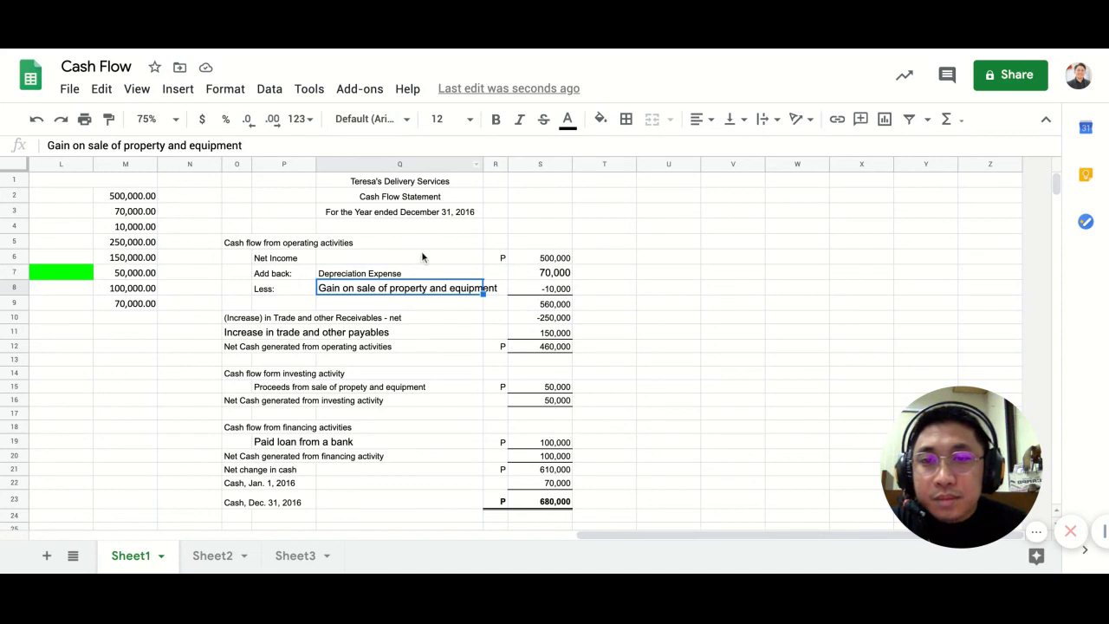
drag(418, 282, 417, 268)
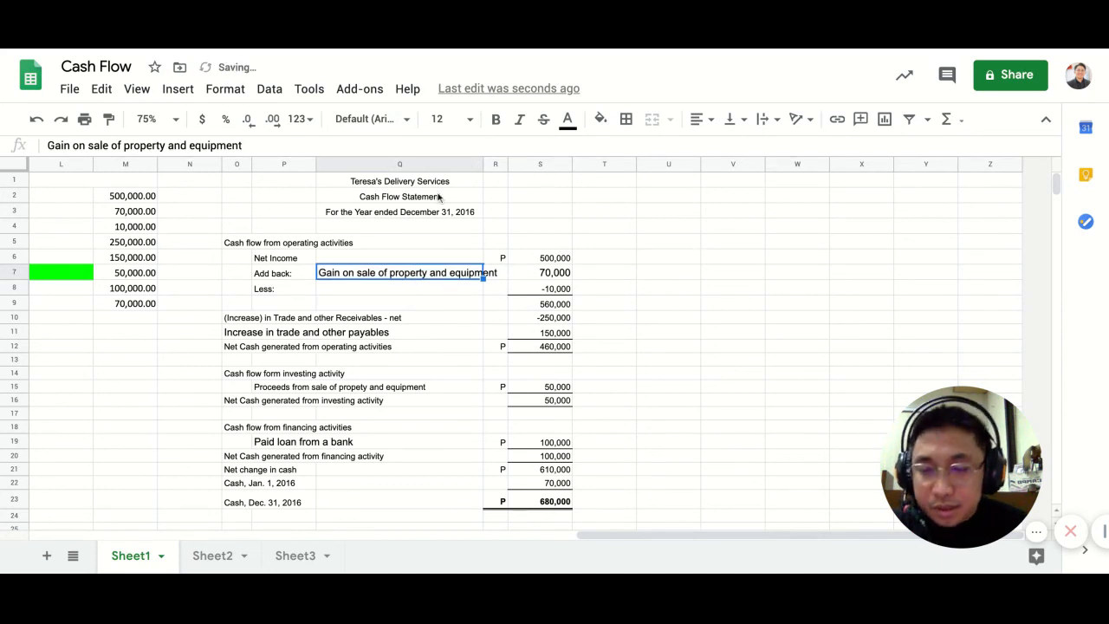
key(ctrl+z)
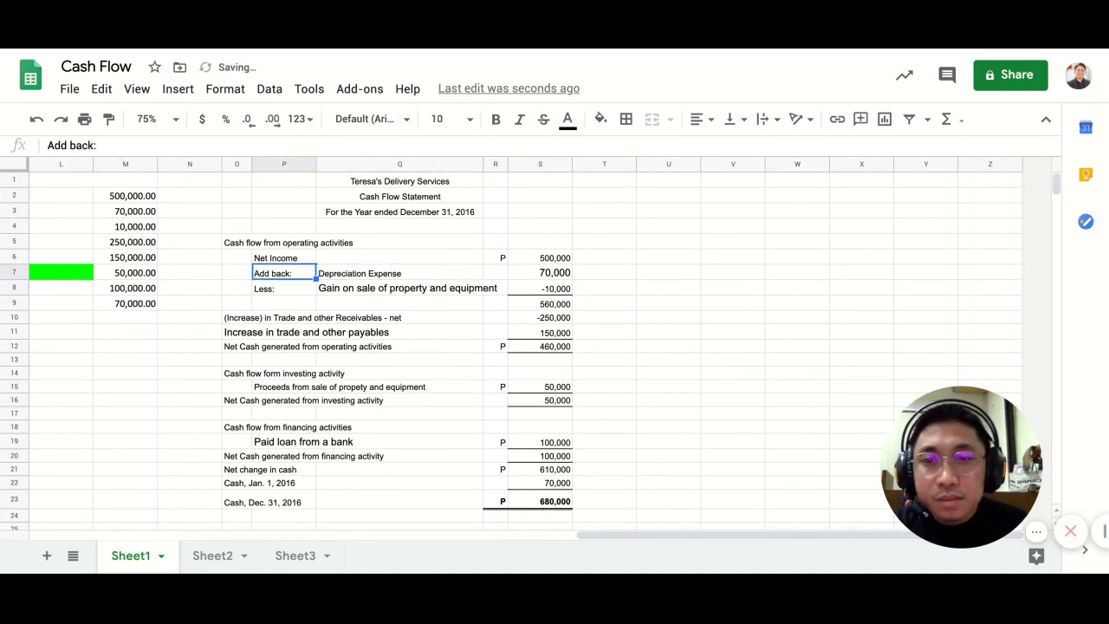
Step: Set the font size of the "Gain on sale of property and equipment" label in Q8 to 10
key(Right)
key(Down)
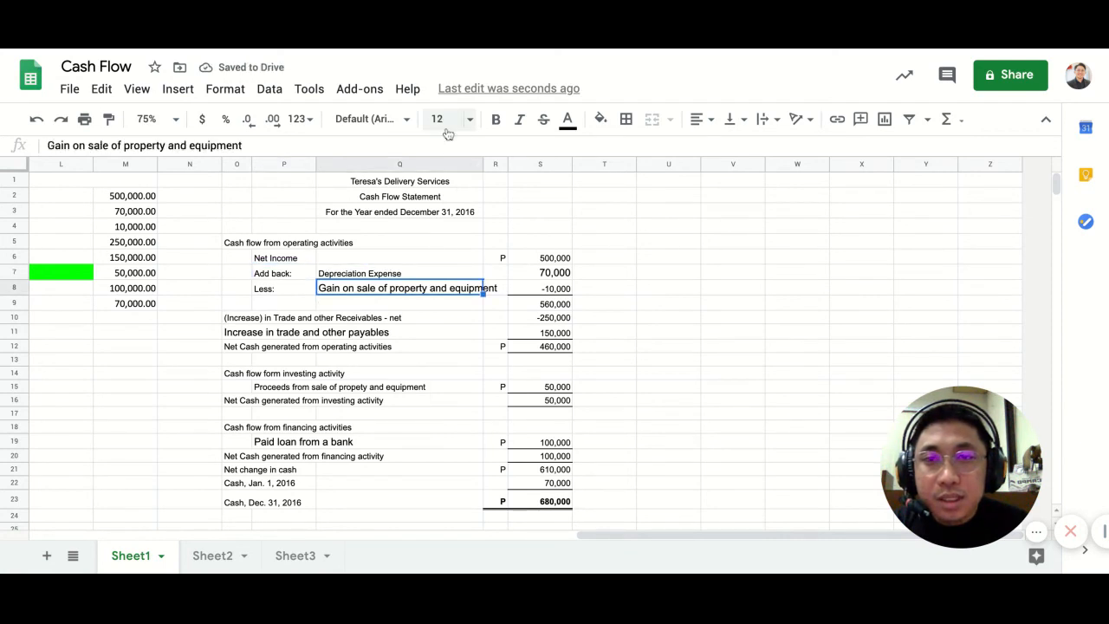
click(442, 119)
key(BackSpace)
text(10)
key(Return)
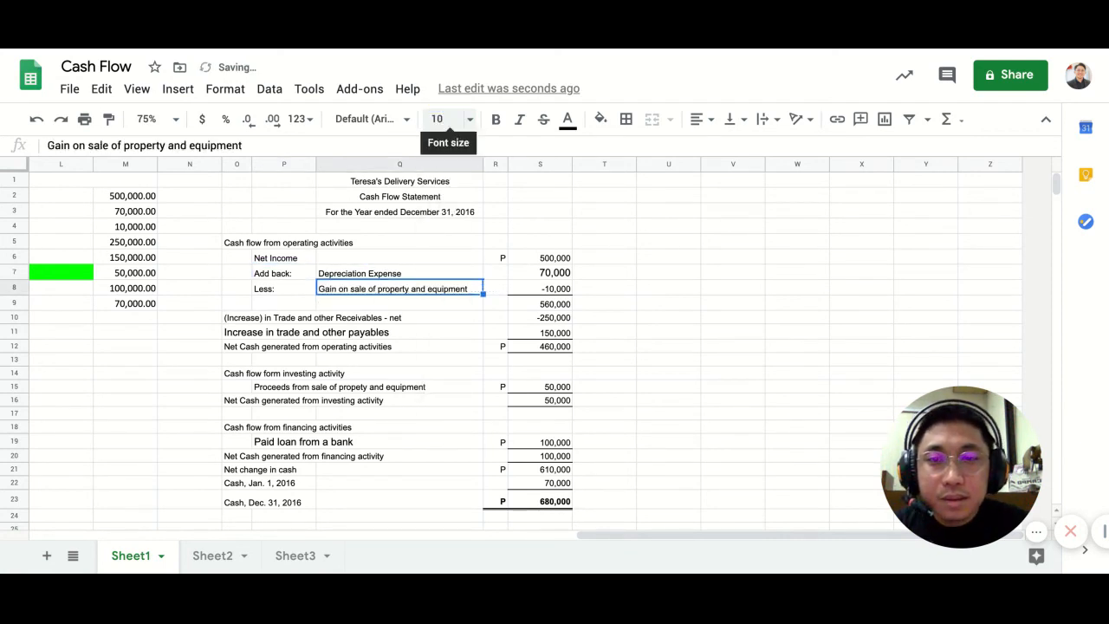
click(645, 229)
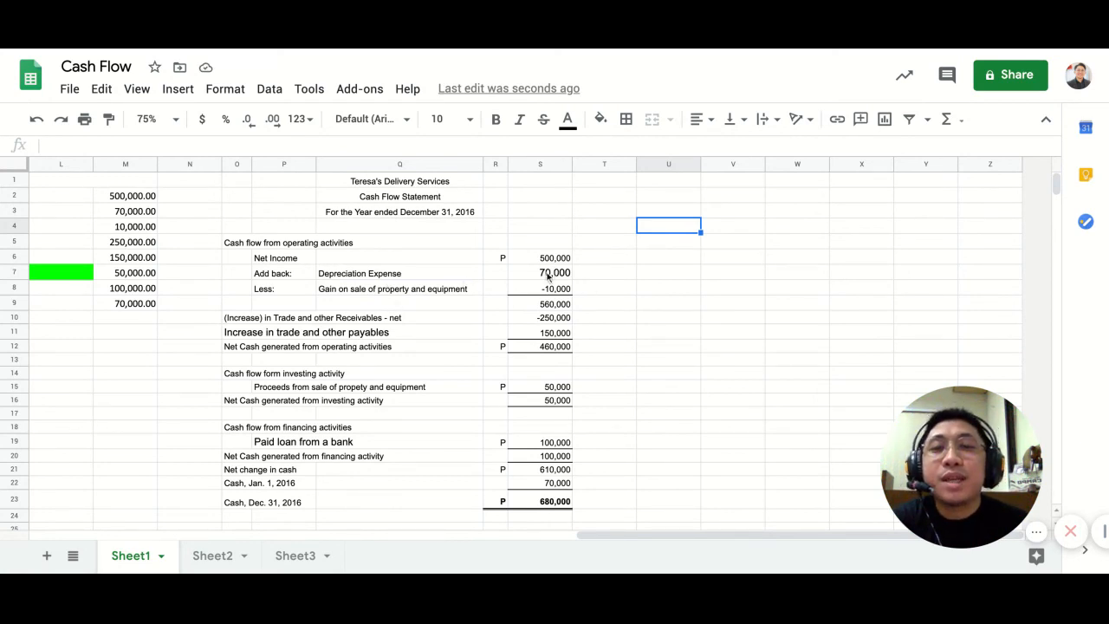
click(547, 274)
click(410, 291)
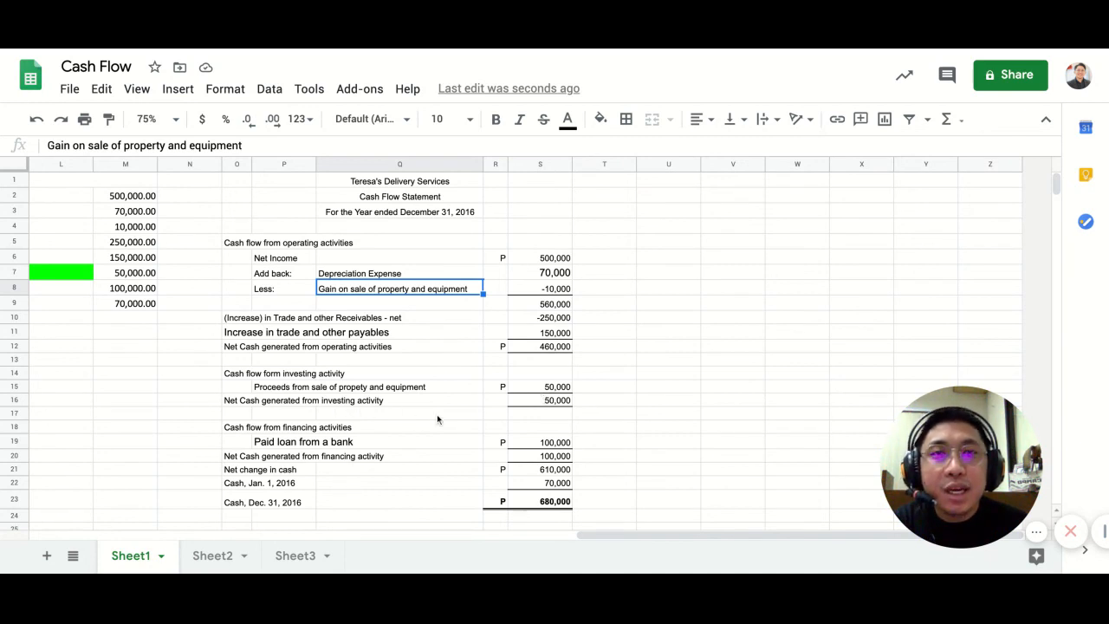
scroll(554, 399, down, 1)
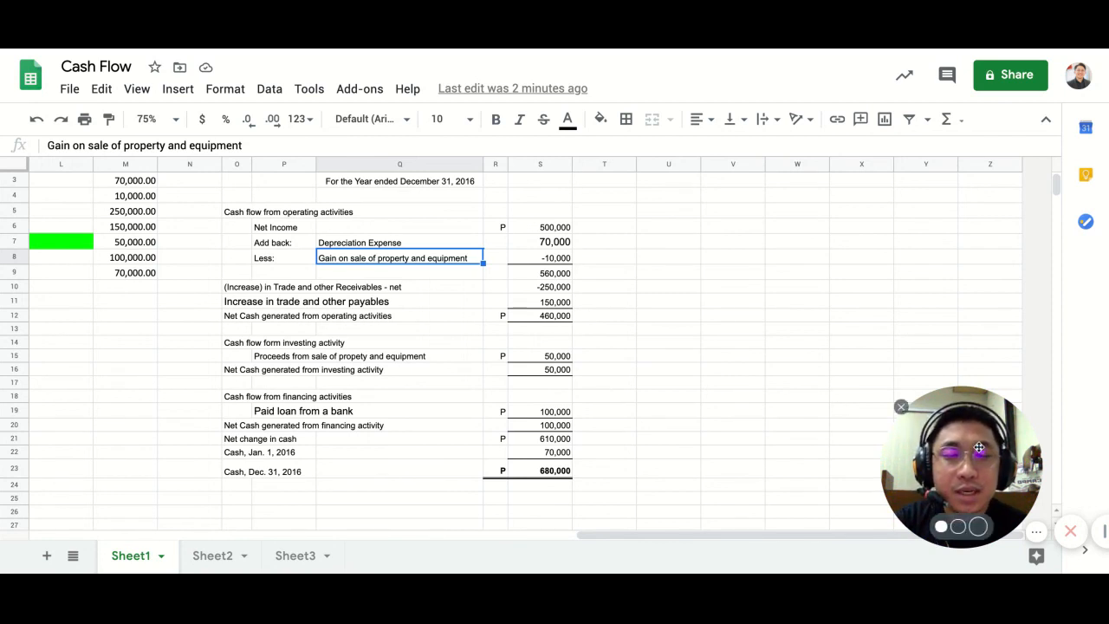
drag(978, 447, 846, 412)
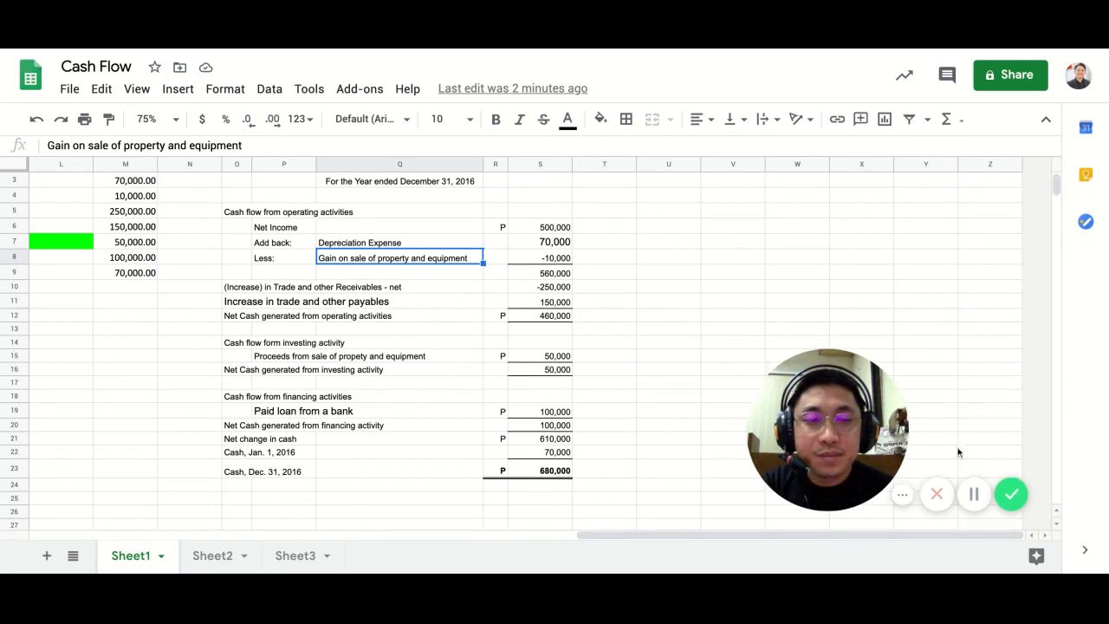